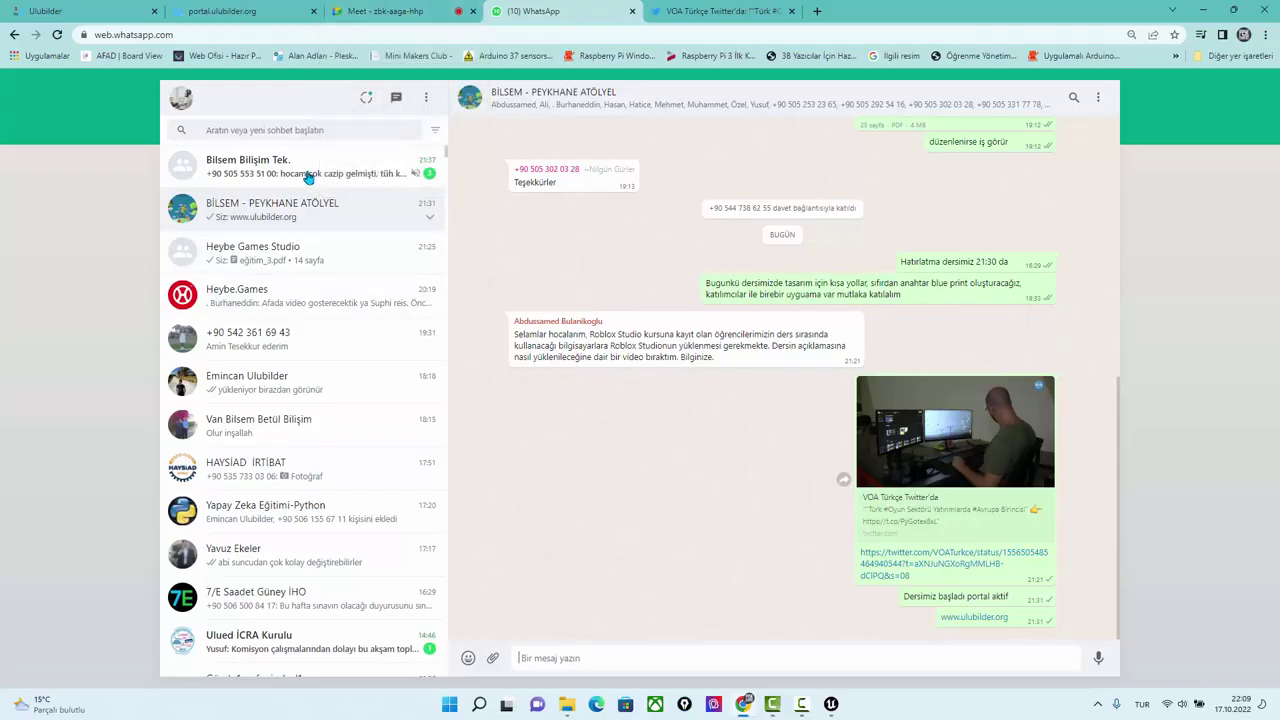
Open the Bilsem Bilişim Tek. group conversation from the WhatsApp Web chat list.
click(308, 175)
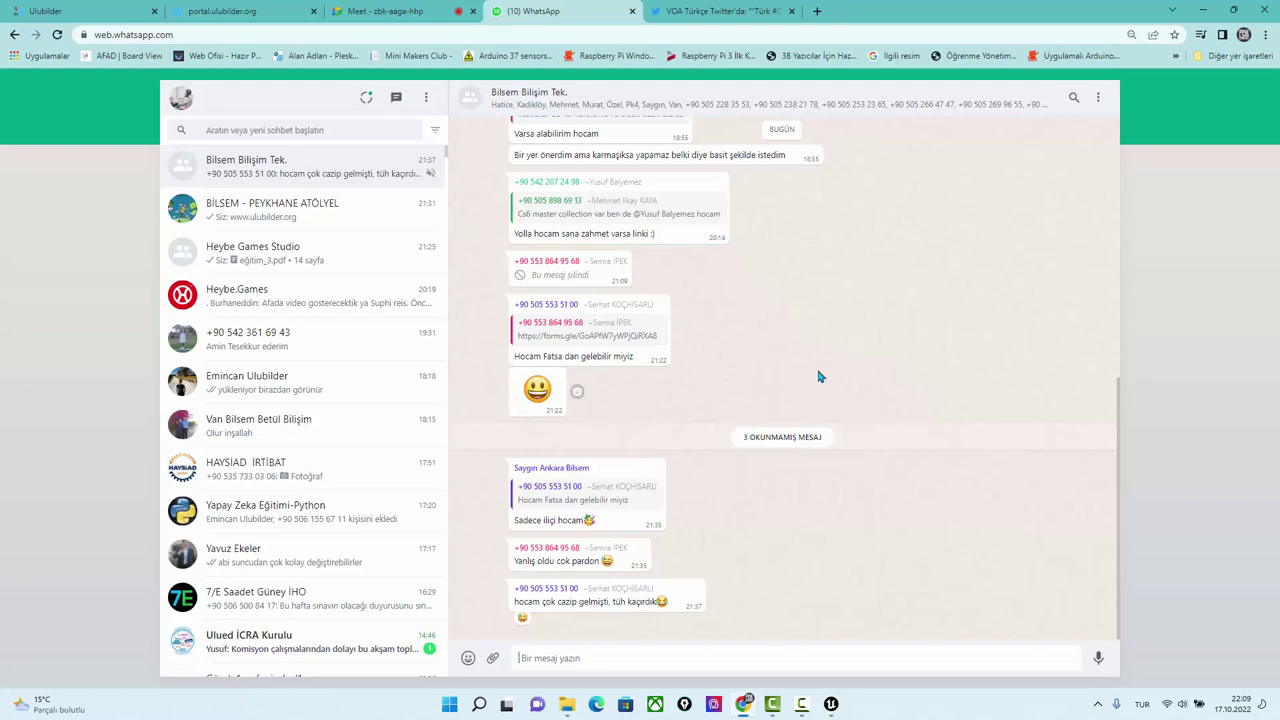
Check the Google Meet call, then bring the Unreal Engine editor back to the front.
click(410, 11)
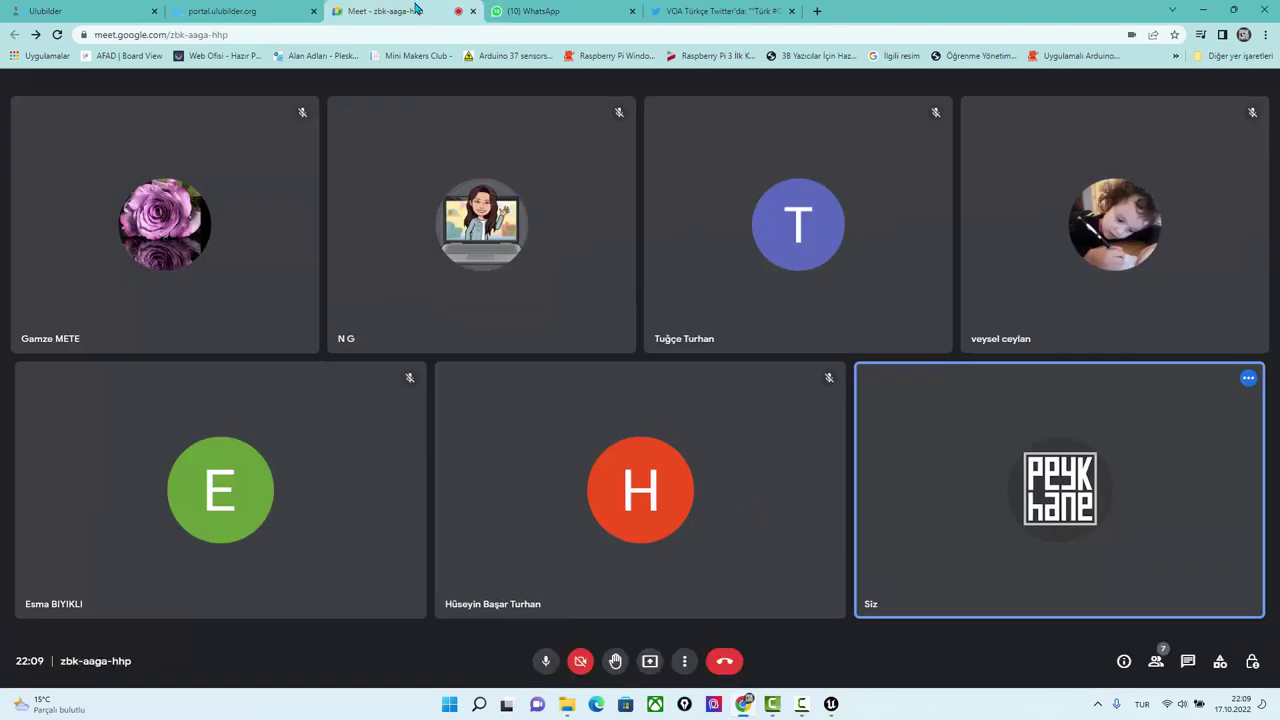
click(831, 704)
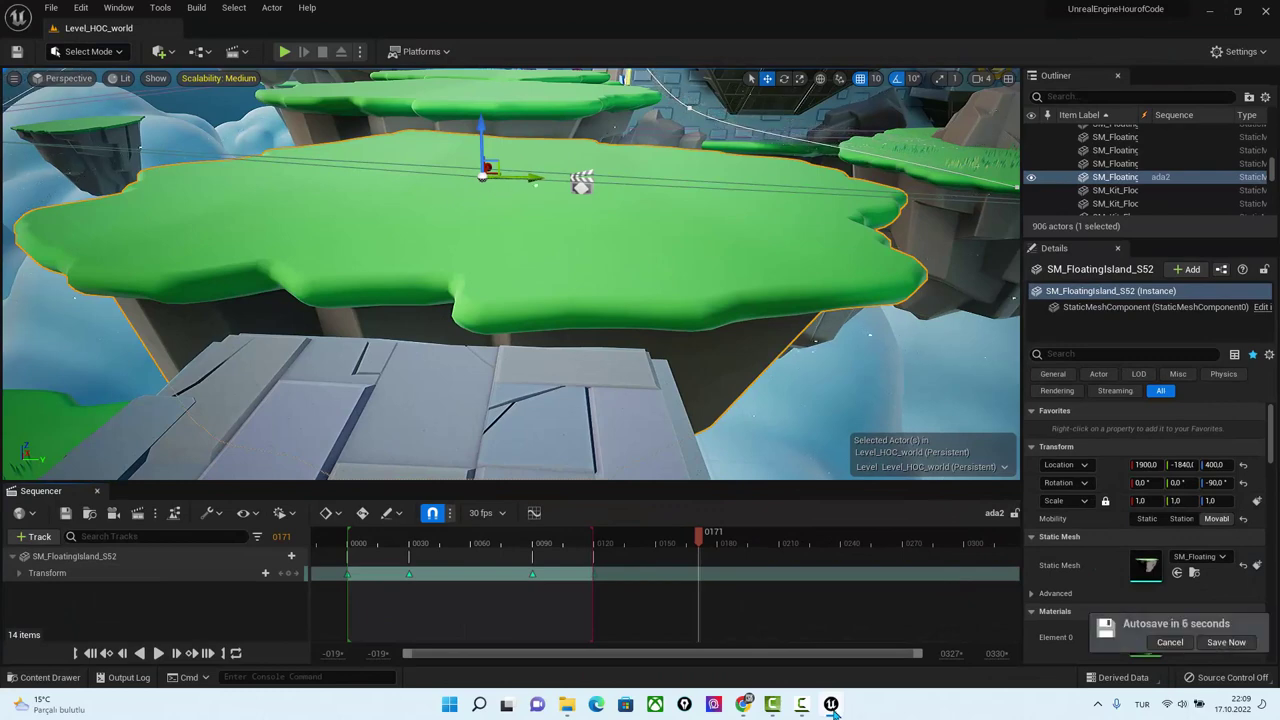
Pull the viewport camera back and drag the Sequencer splitter down to enlarge the level view.
mouse_move(530, 363)
right_down()
mouse_move(560, 375)
mouse_move(653, 474)
right_up()
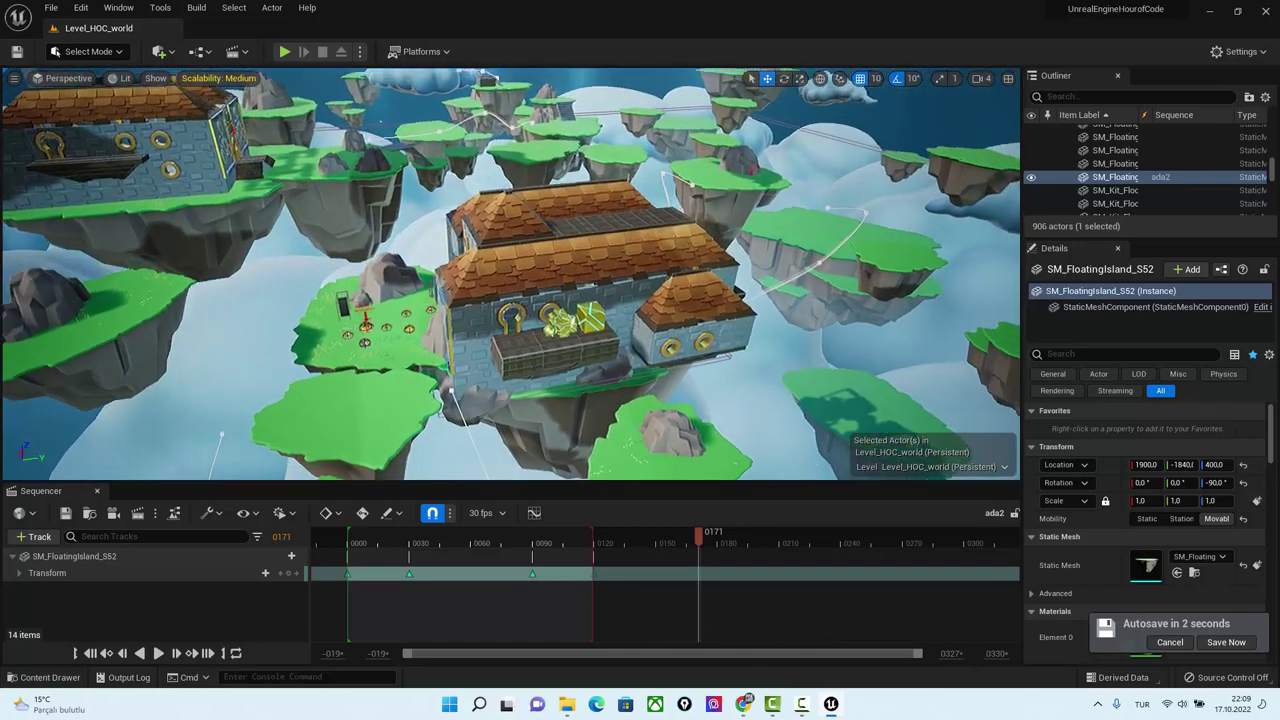
drag(651, 481, 651, 533)
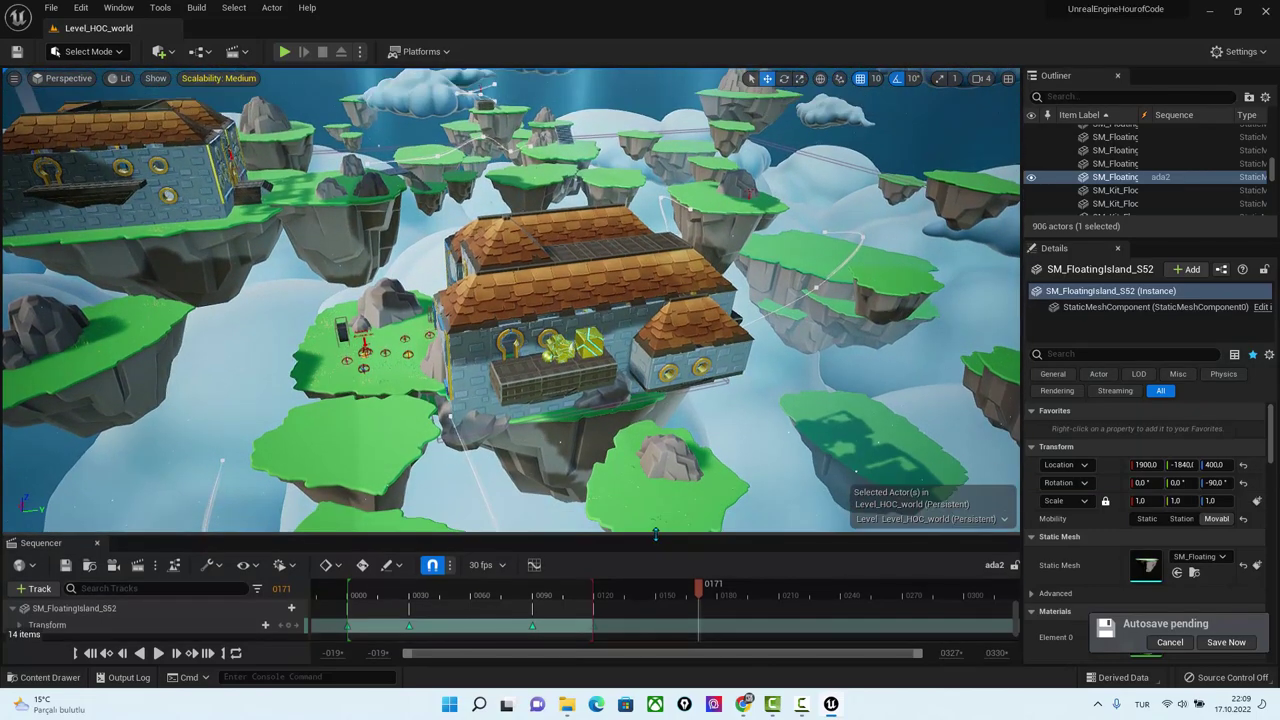
mouse_move(725, 391)
right_down()
mouse_move(740, 400)
mouse_move(722, 395)
right_up()
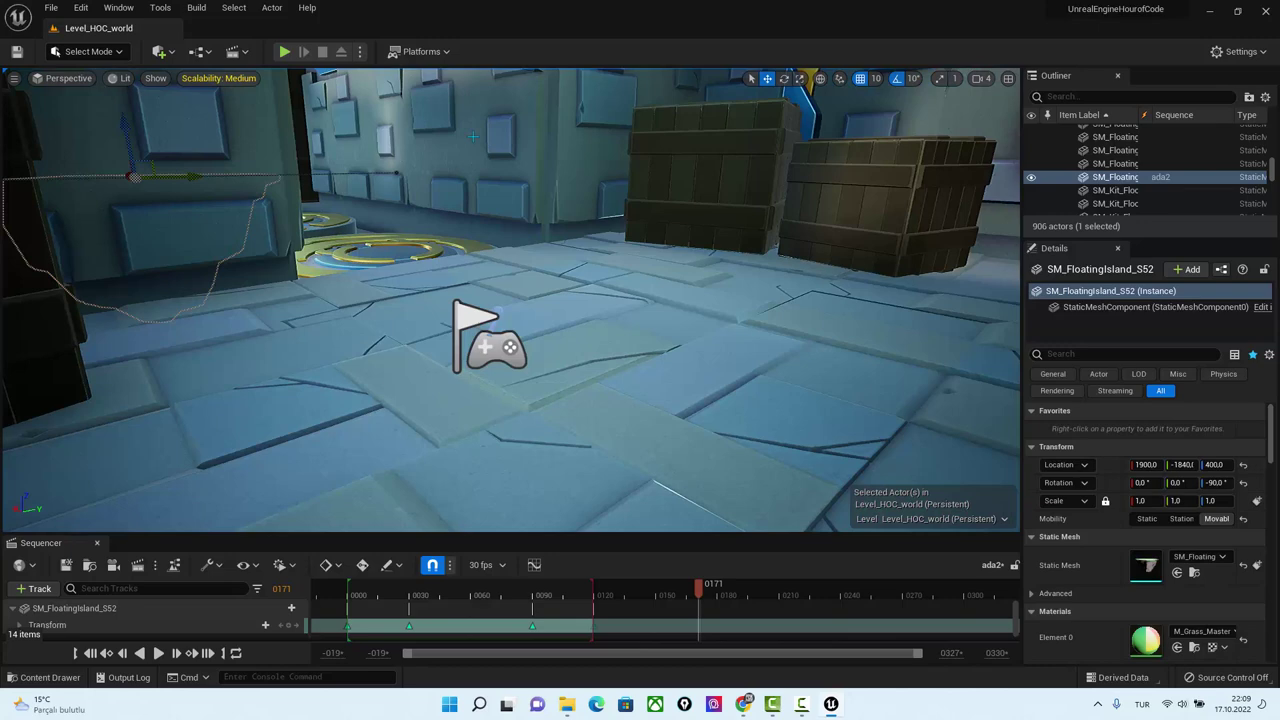
Present the entire screen to the Meet call, then minimize Chrome and return to Unreal.
click(745, 705)
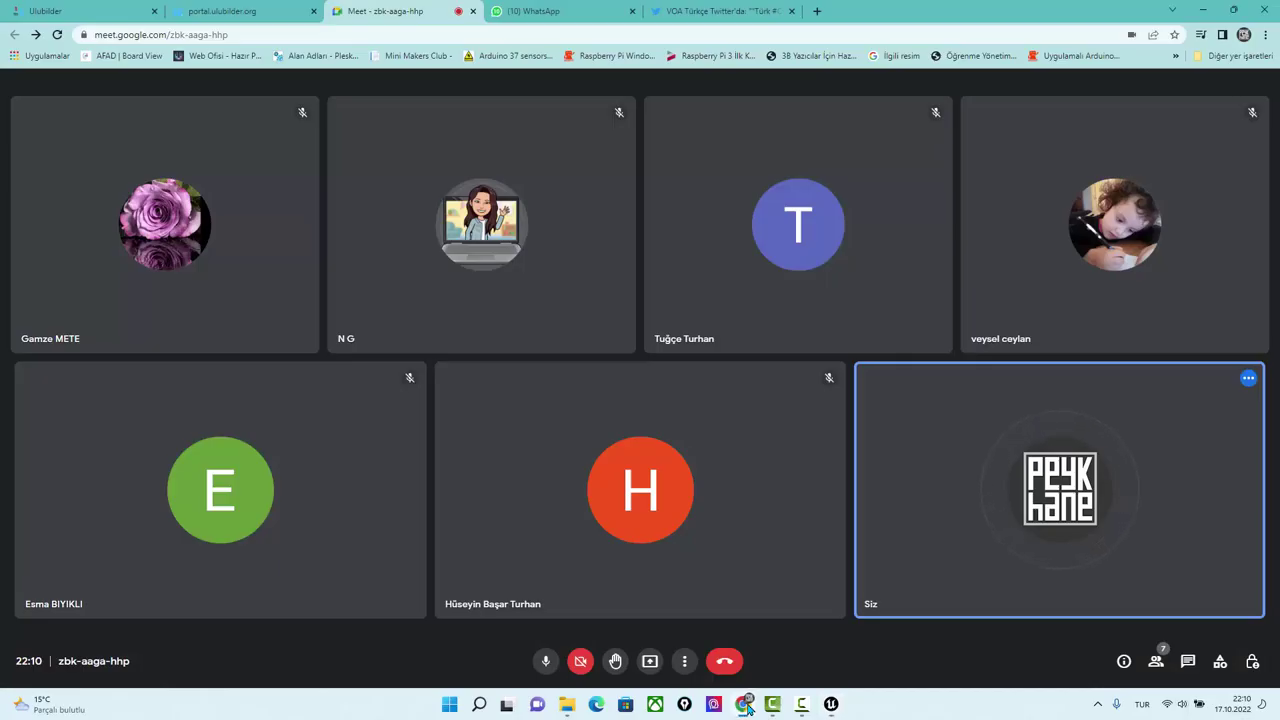
click(648, 662)
click(720, 577)
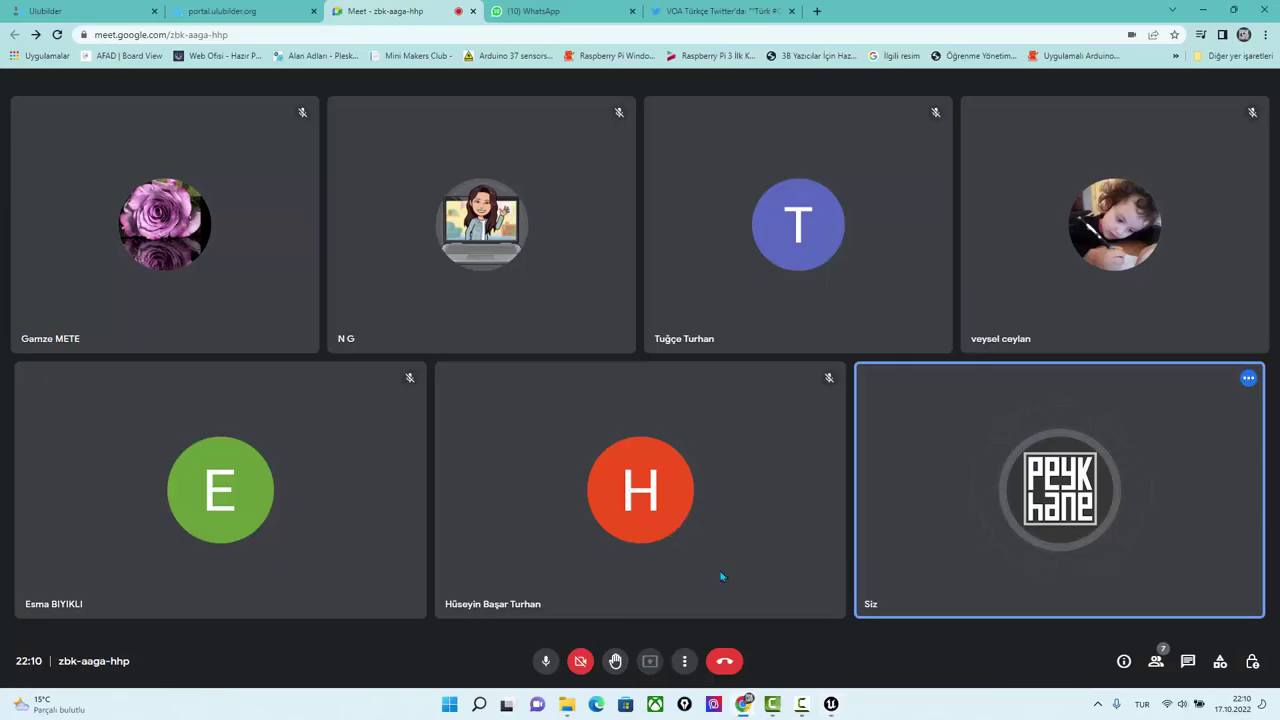
click(563, 171)
click(760, 309)
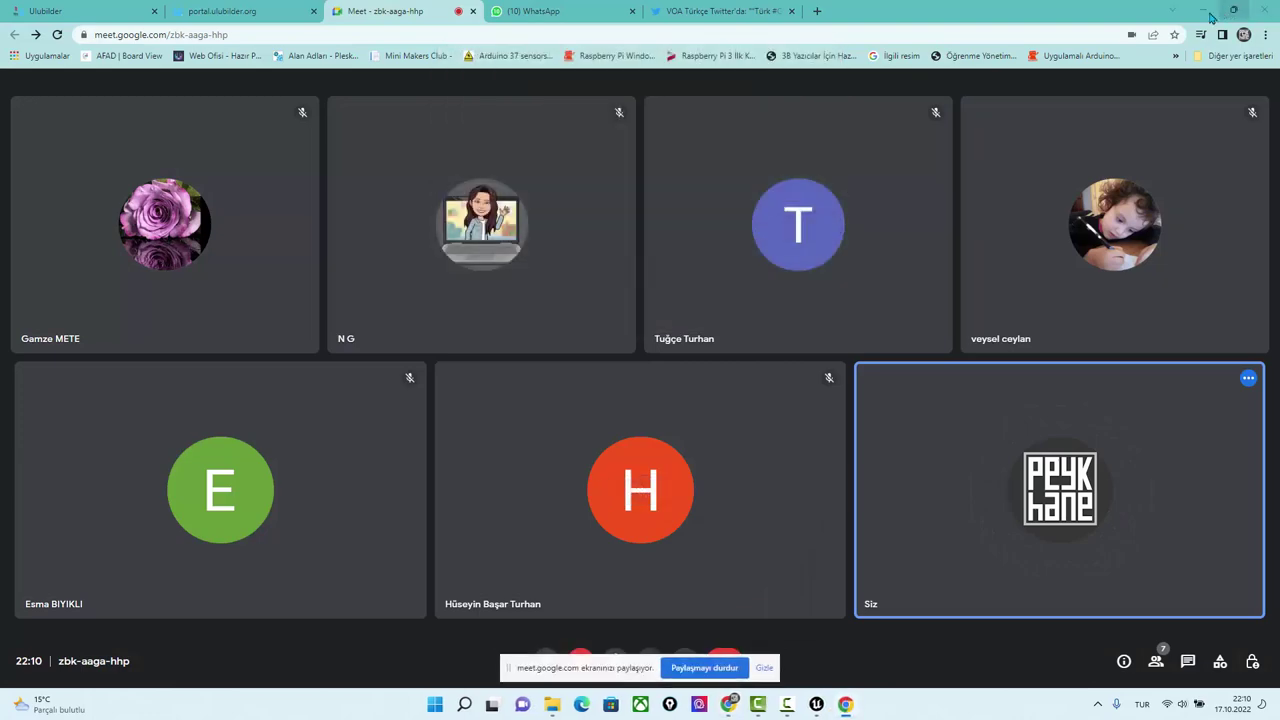
click(1233, 11)
click(1209, 17)
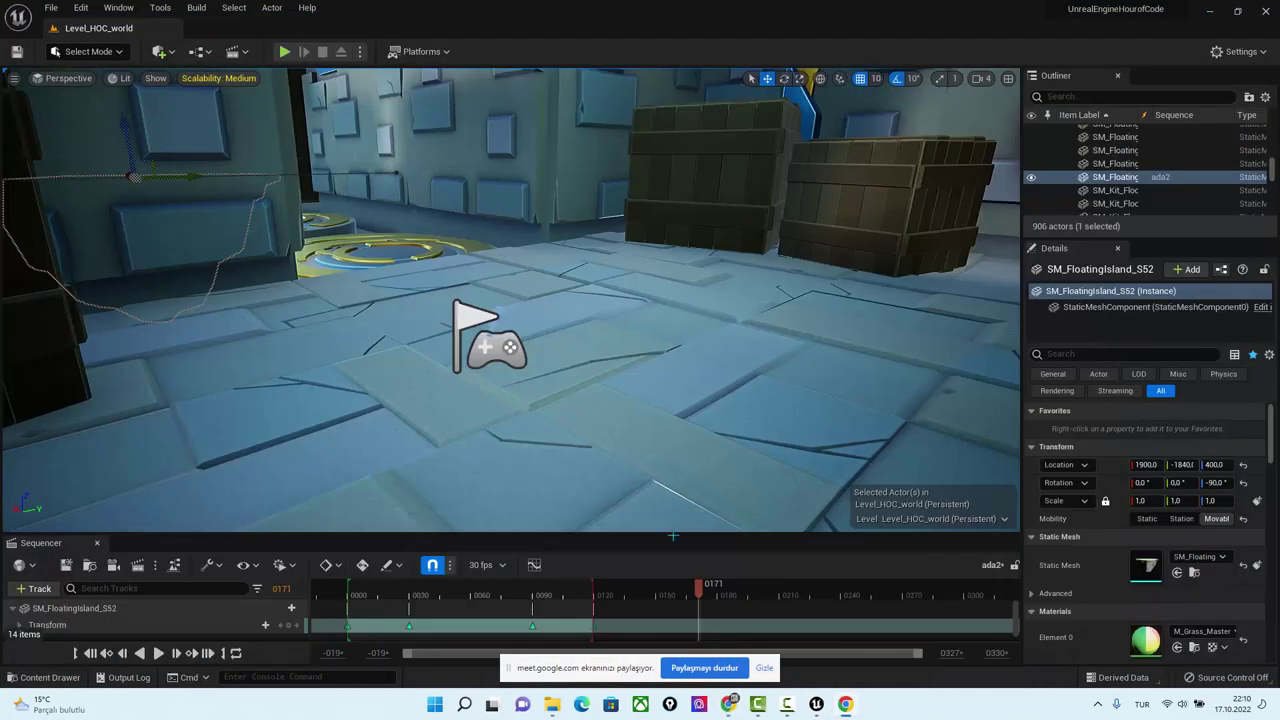
Fly past the crates and blue brick house to look down over the grass island.
drag(665, 500, 560, 380)
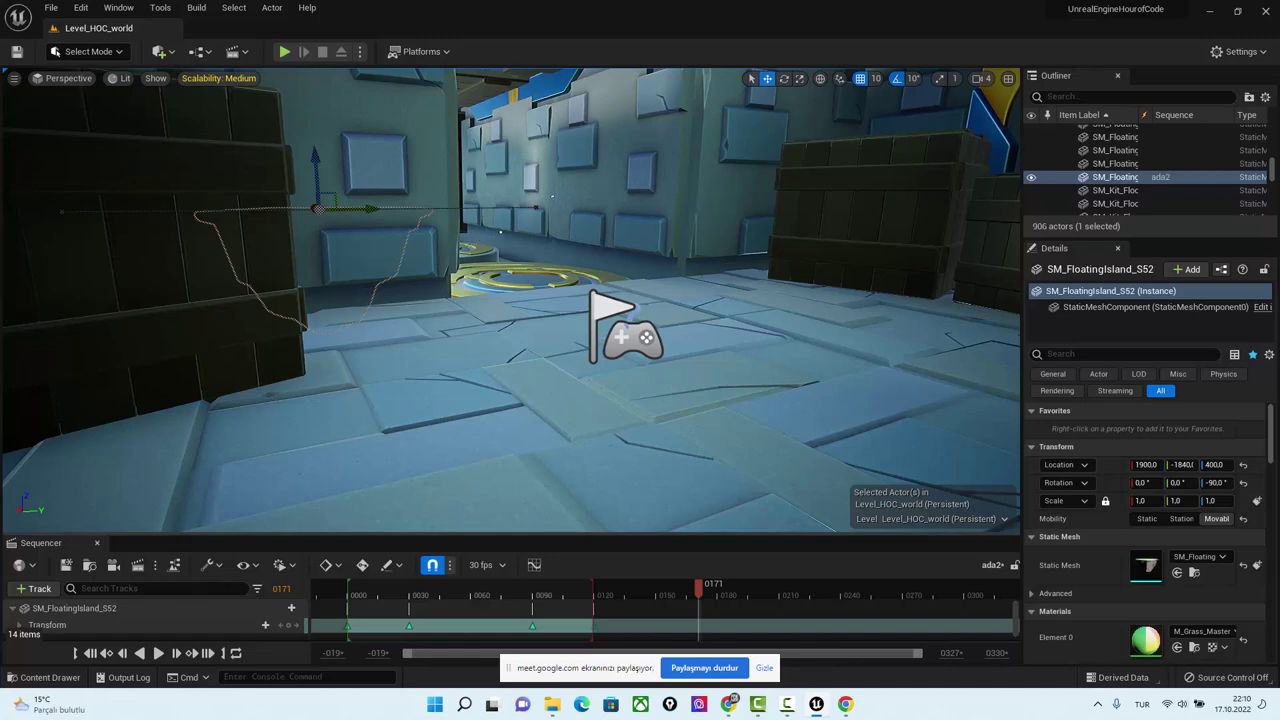
right_drag(510, 300, 620, 300)
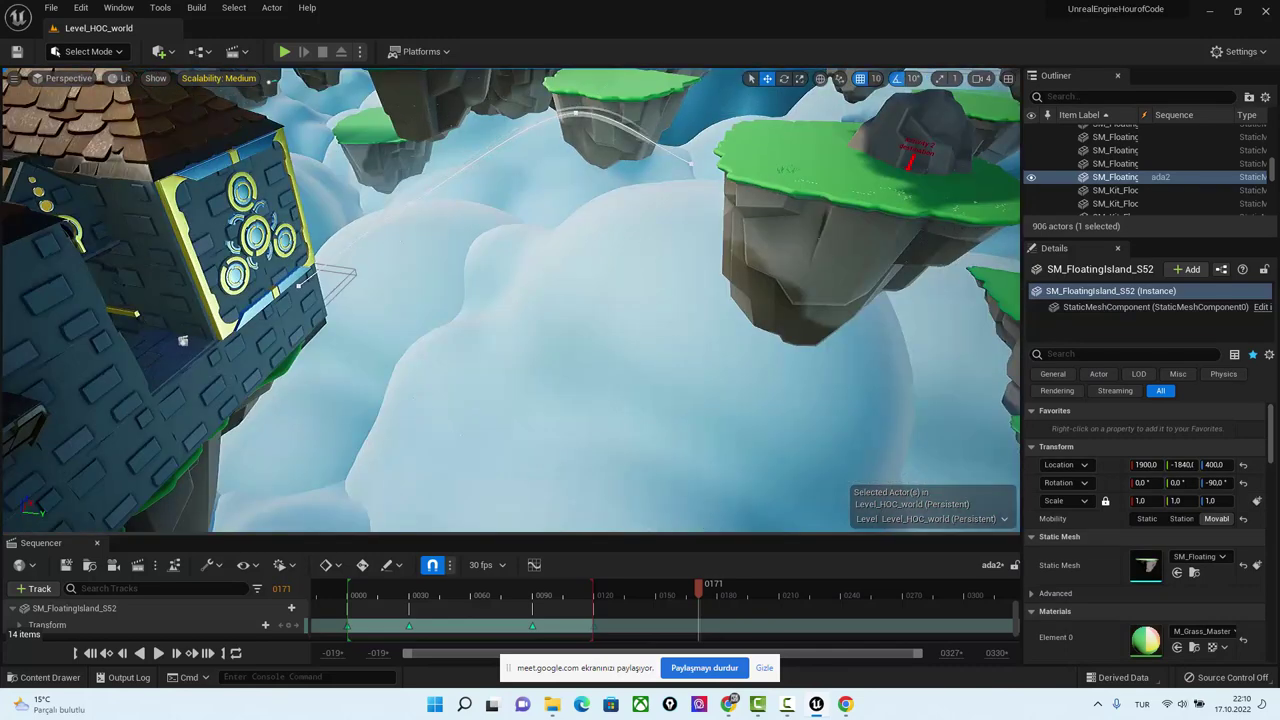
mouse_move(654, 286)
right_down()
mouse_move(553, 398)
mouse_move(790, 497)
right_up()
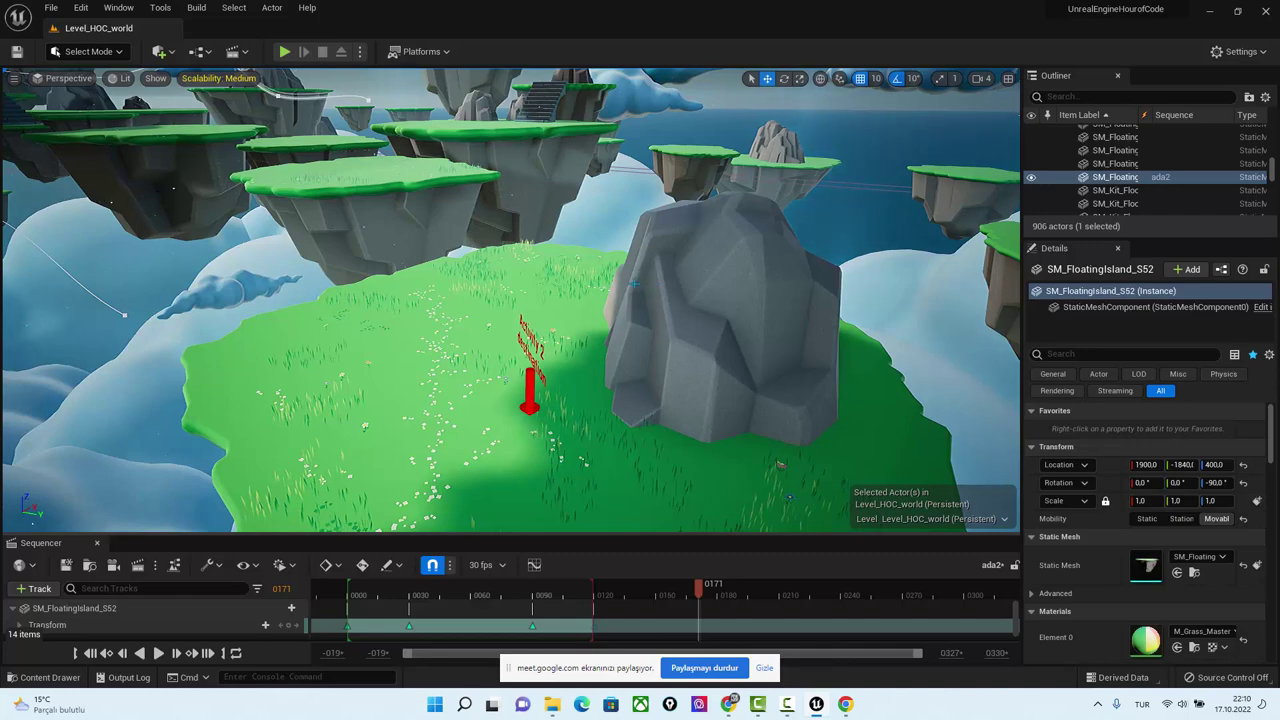
mouse_move(561, 321)
right_down()
mouse_move(716, 337)
mouse_move(401, 404)
mouse_move(557, 310)
right_up()
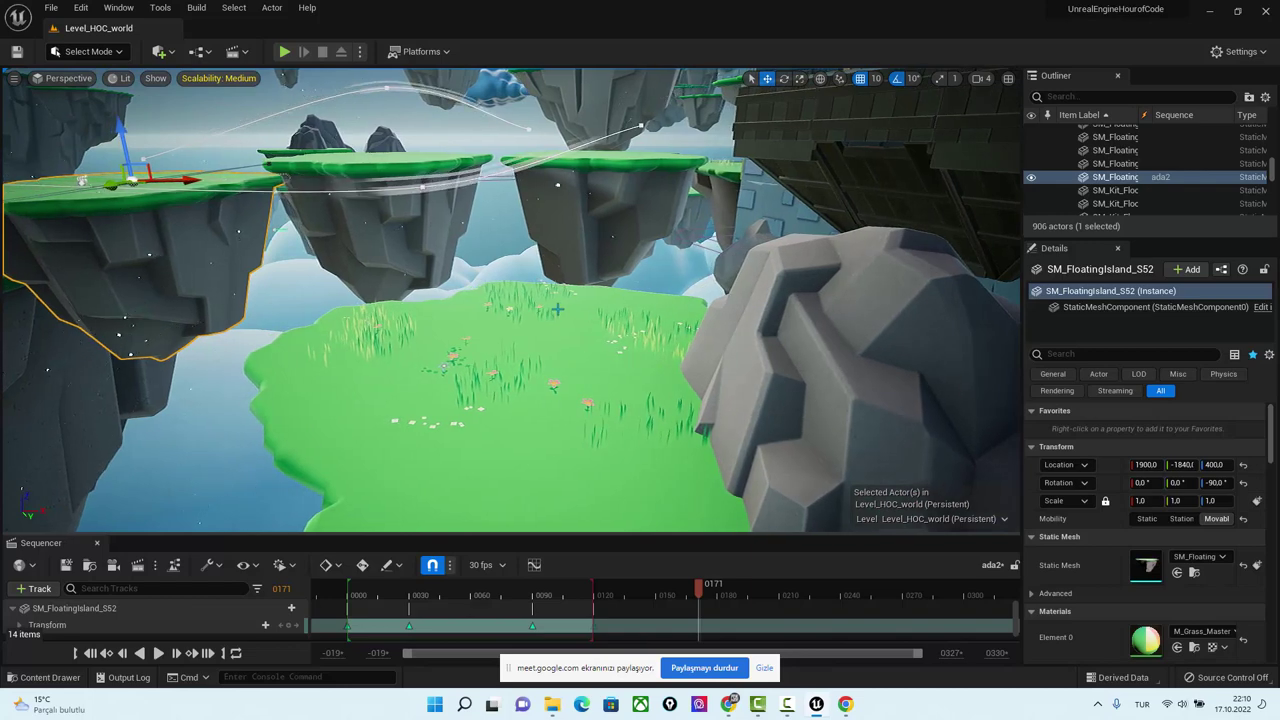
scroll(557, 310, up, 5)
right_drag(557, 310, 557, 310)
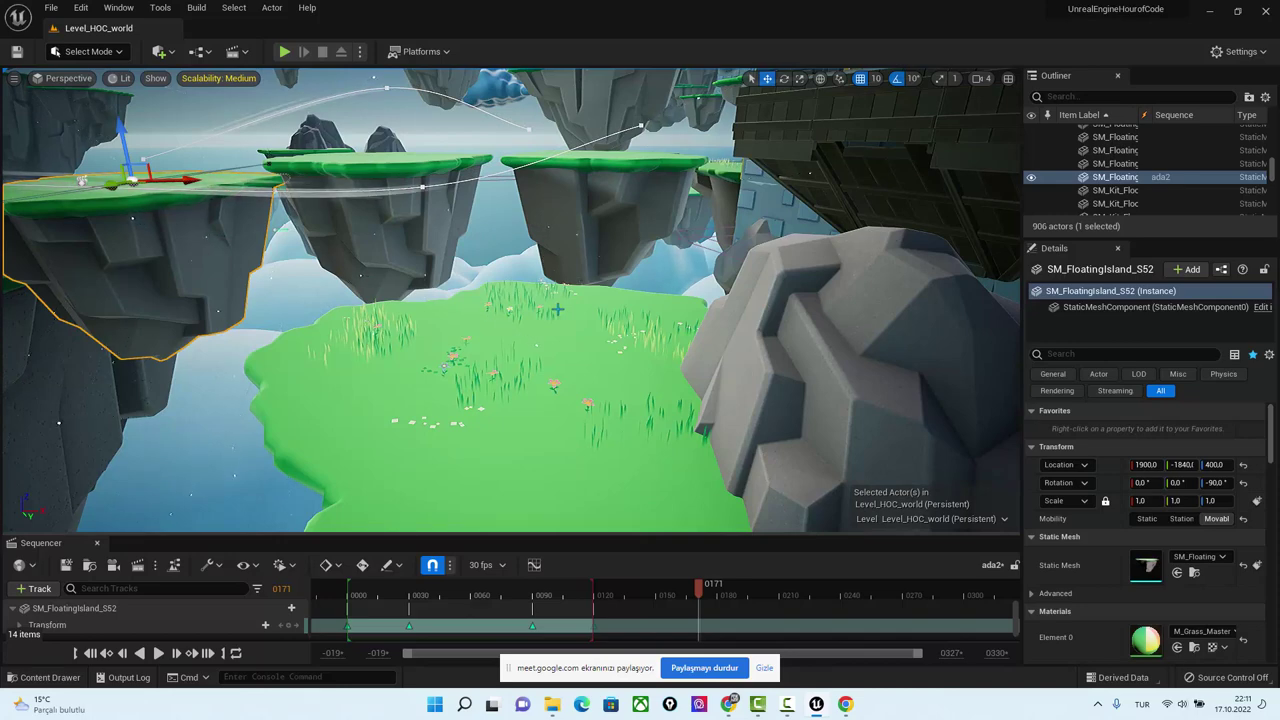
mouse_move(557, 310)
right_down()
mouse_move(241, 457)
mouse_move(443, 486)
mouse_move(520, 480)
mouse_move(465, 340)
mouse_move(345, 205)
right_up()
Move the locked door further left and the blue key gem slightly right.
click(345, 205)
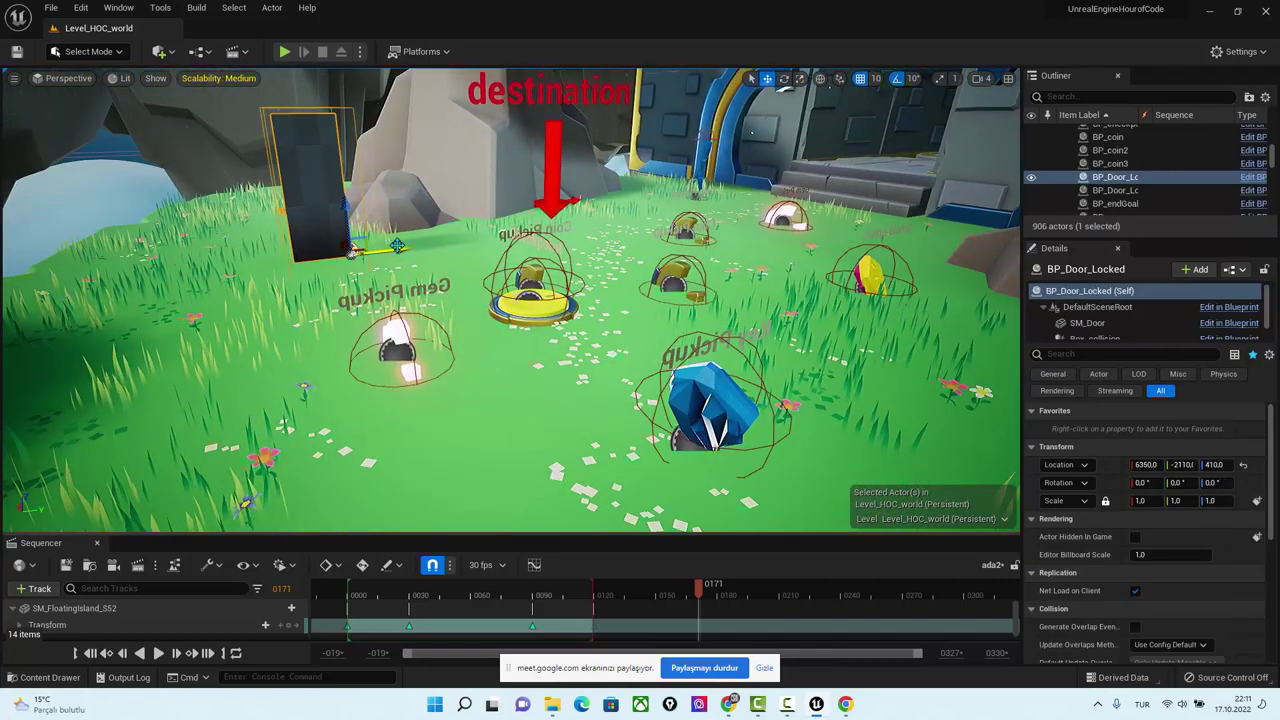
drag(397, 245, 345, 252)
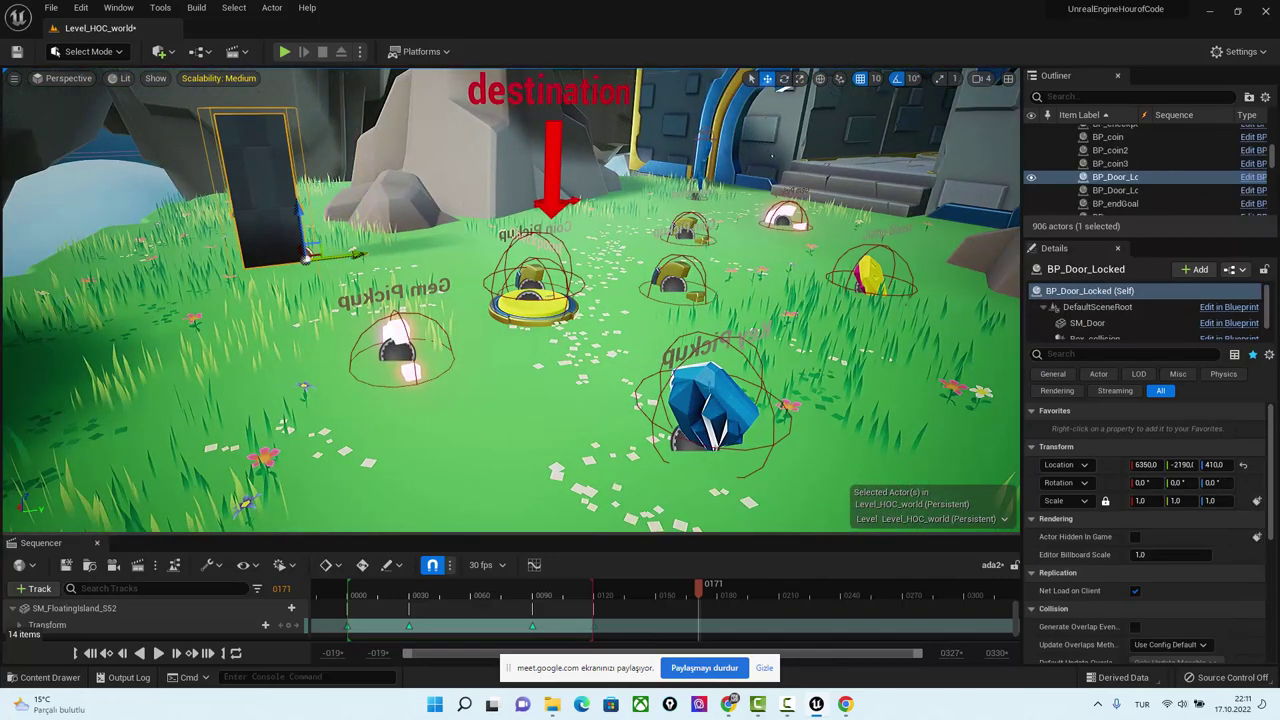
click(700, 446)
mouse_move(700, 446)
mouse_down()
mouse_move(756, 426)
mouse_move(737, 400)
mouse_up()
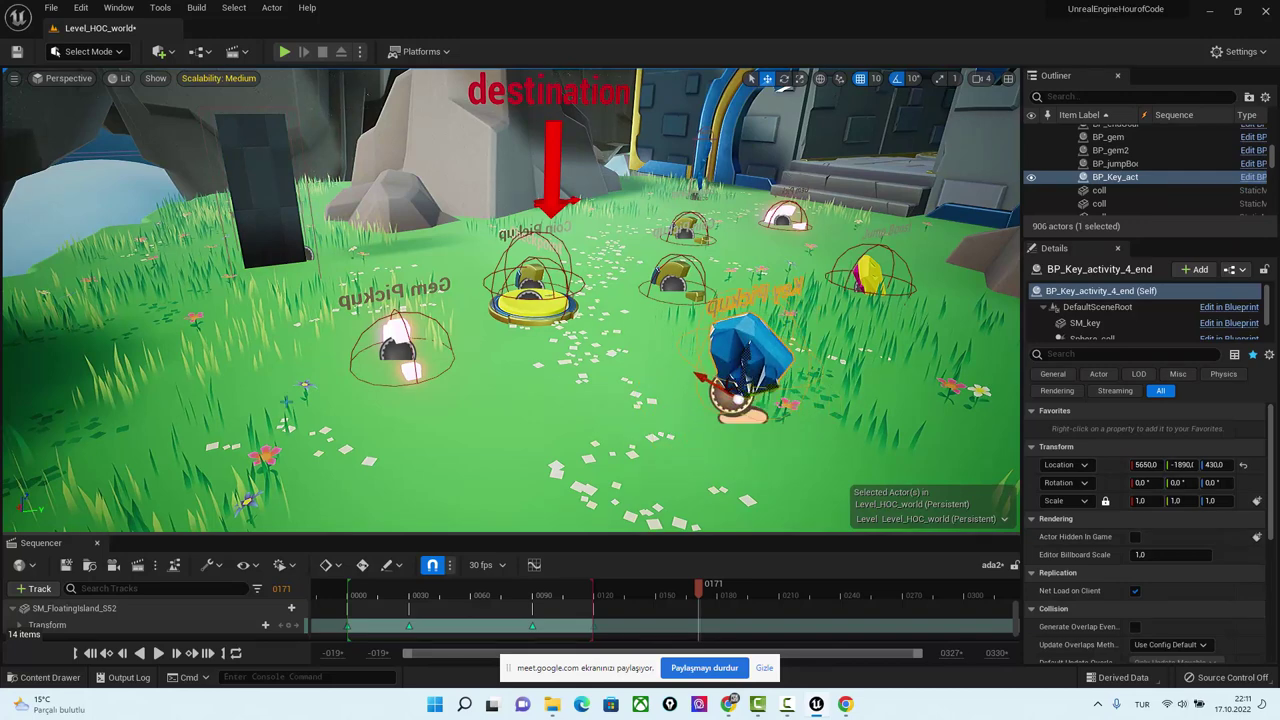
Play From Here, run the character up to the dark doorway, then stop the preview.
right_click(277, 384)
click(338, 370)
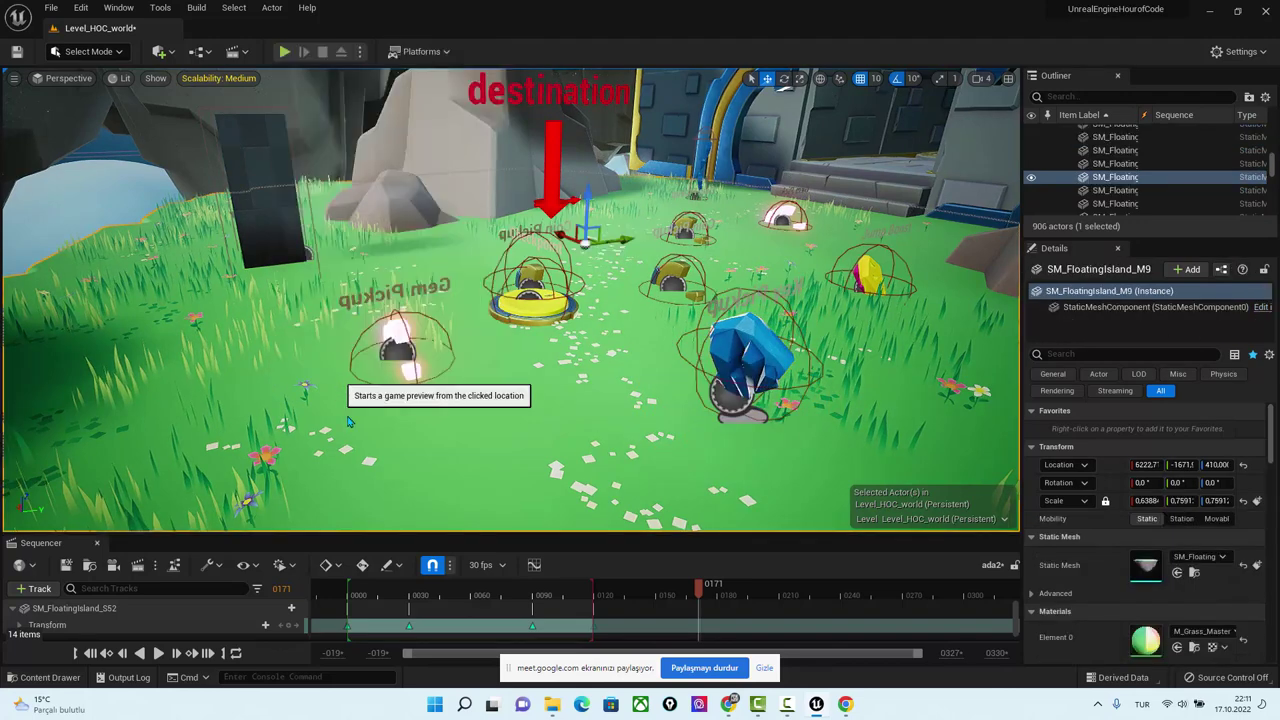
click(349, 421)
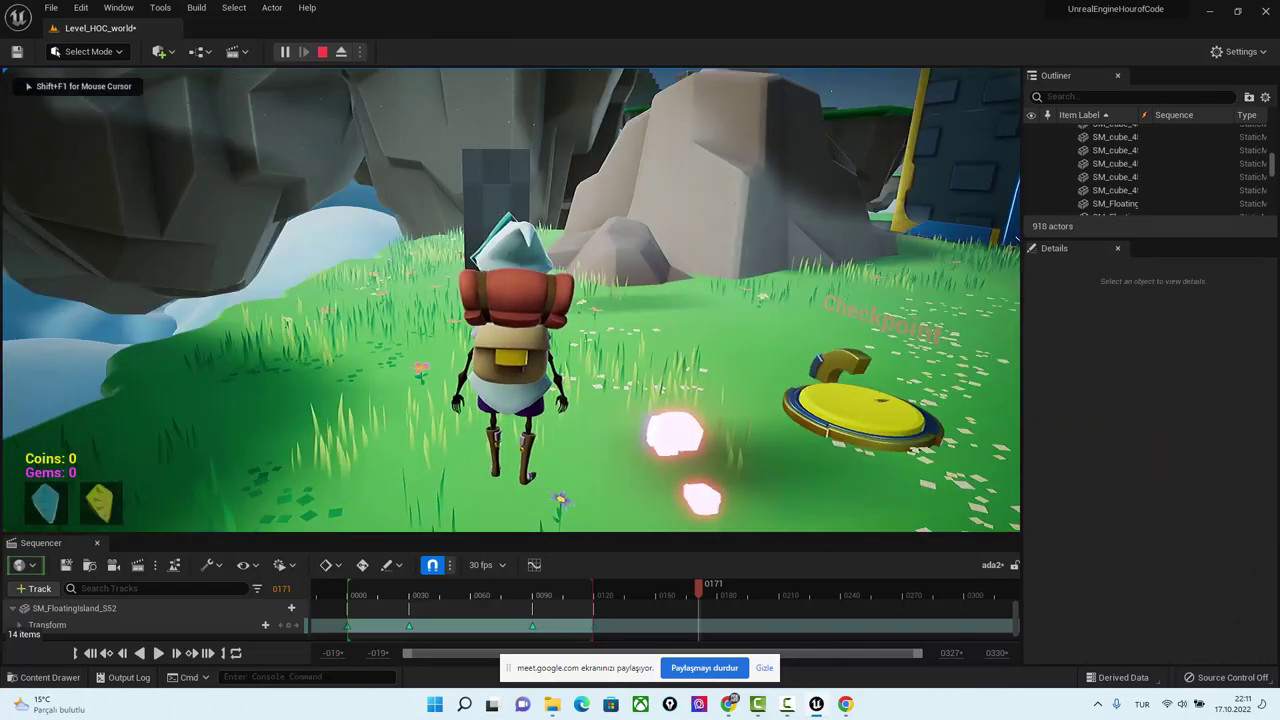
key(w)
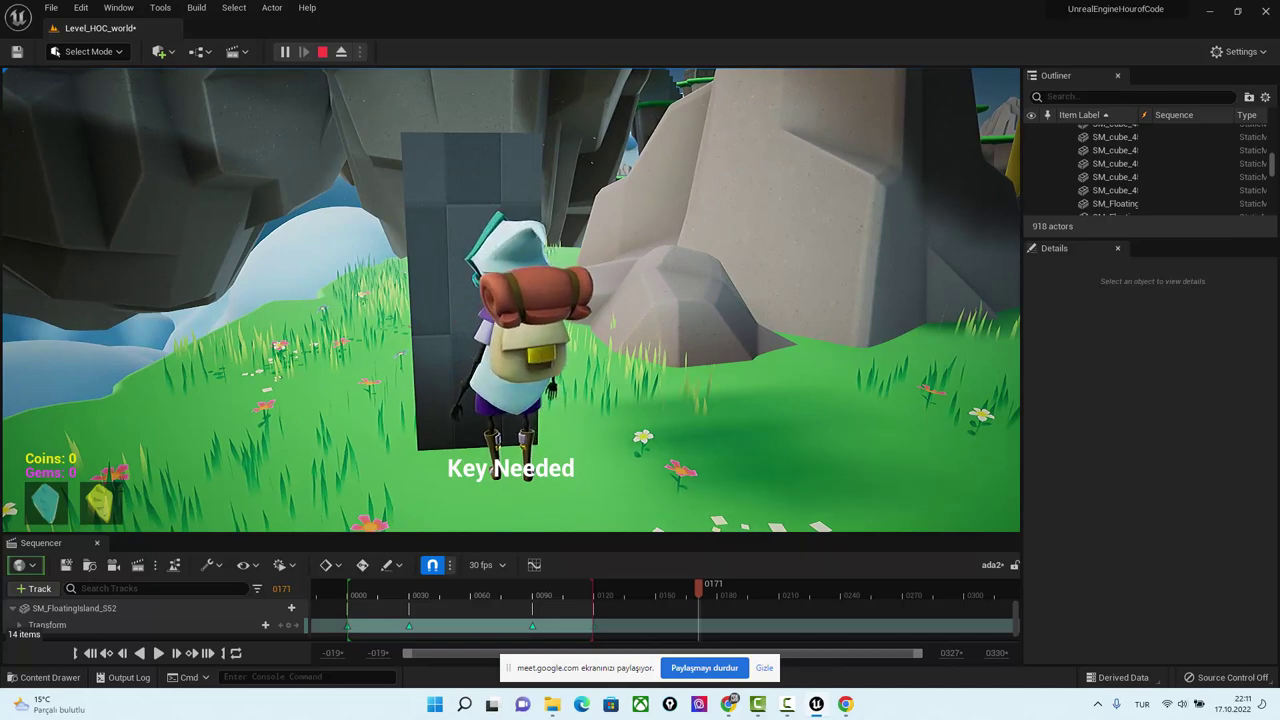
key(d)
key(w)
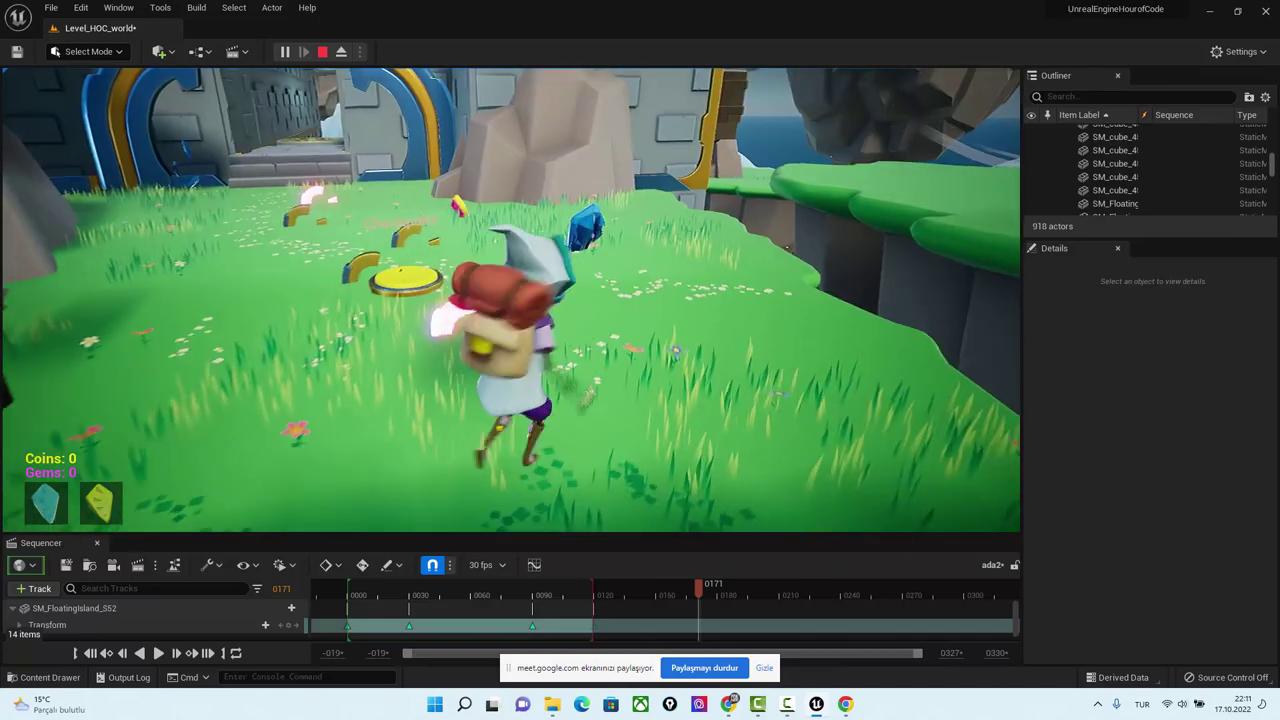
key(w)
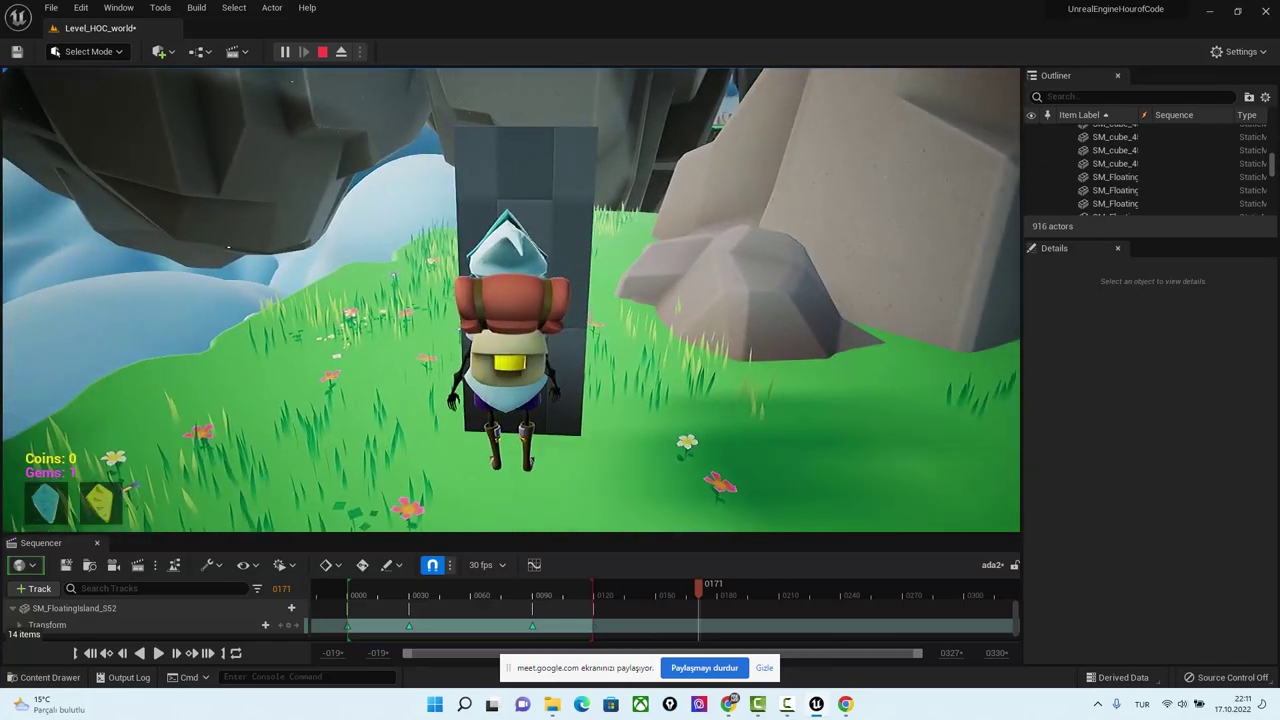
key(Escape)
click(588, 416)
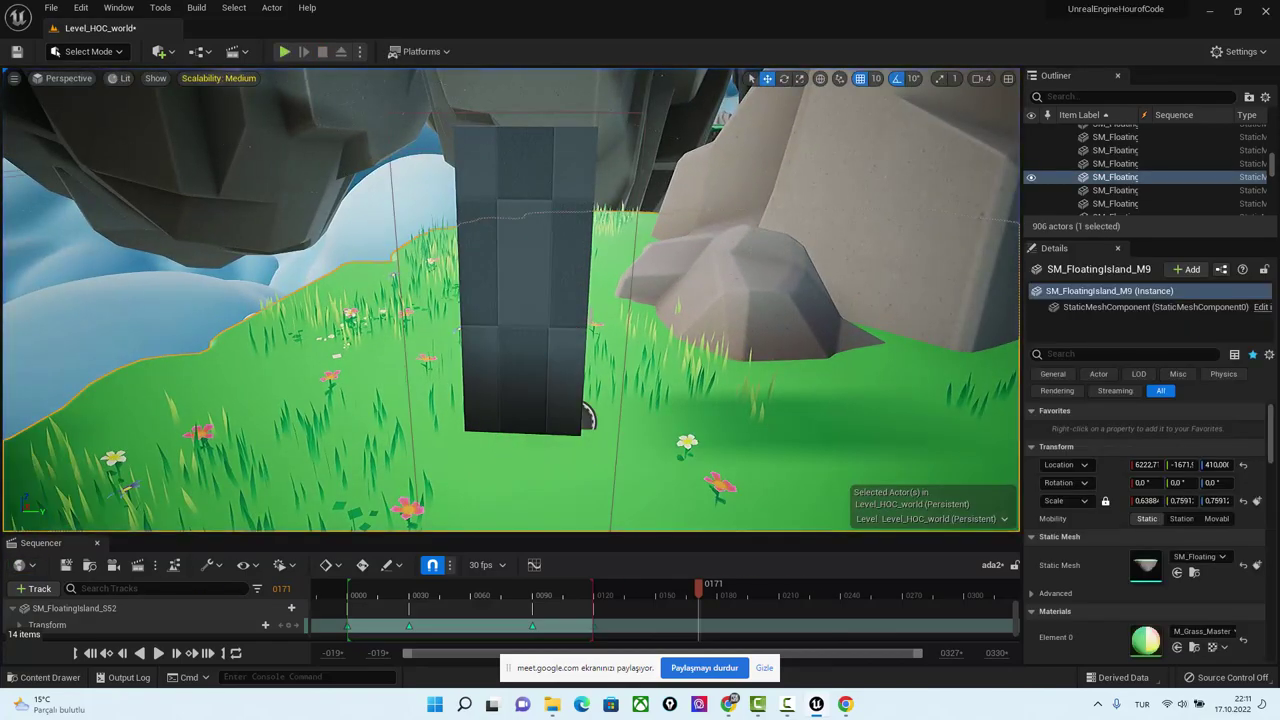
Browse to the locked door's asset and open the BP_Door_Locked Blueprint.
click(601, 273)
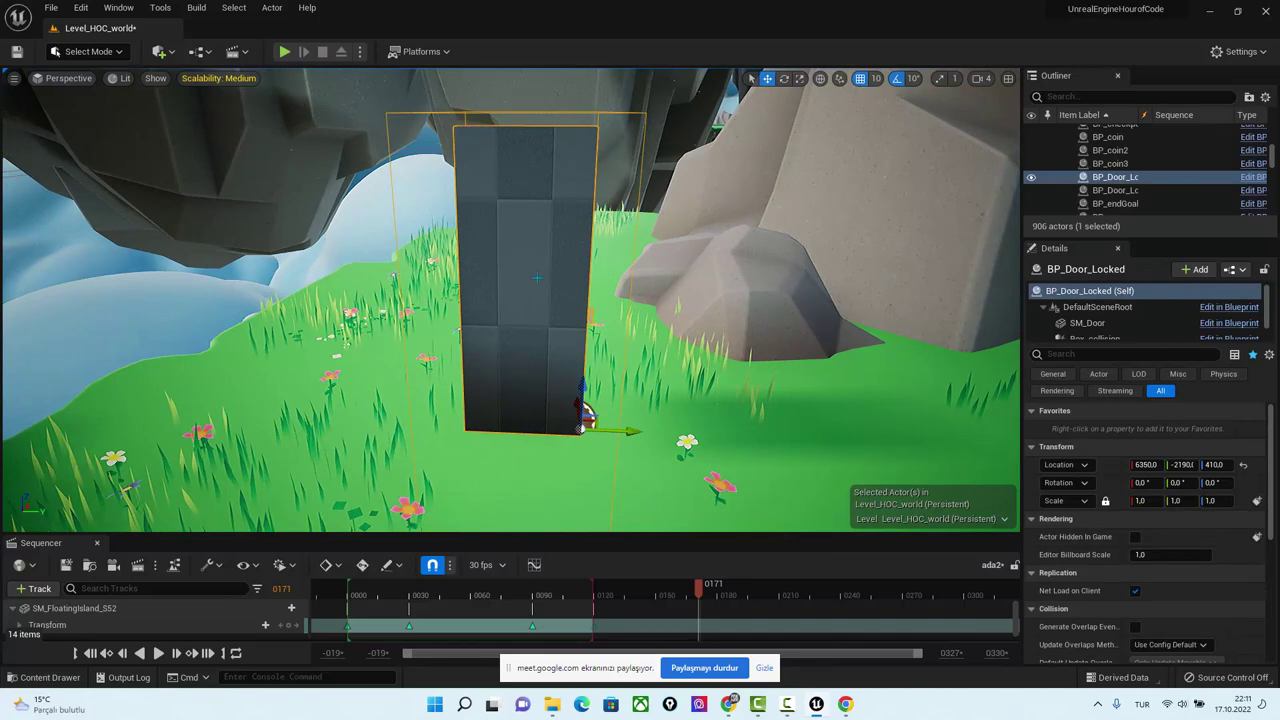
right_click(521, 219)
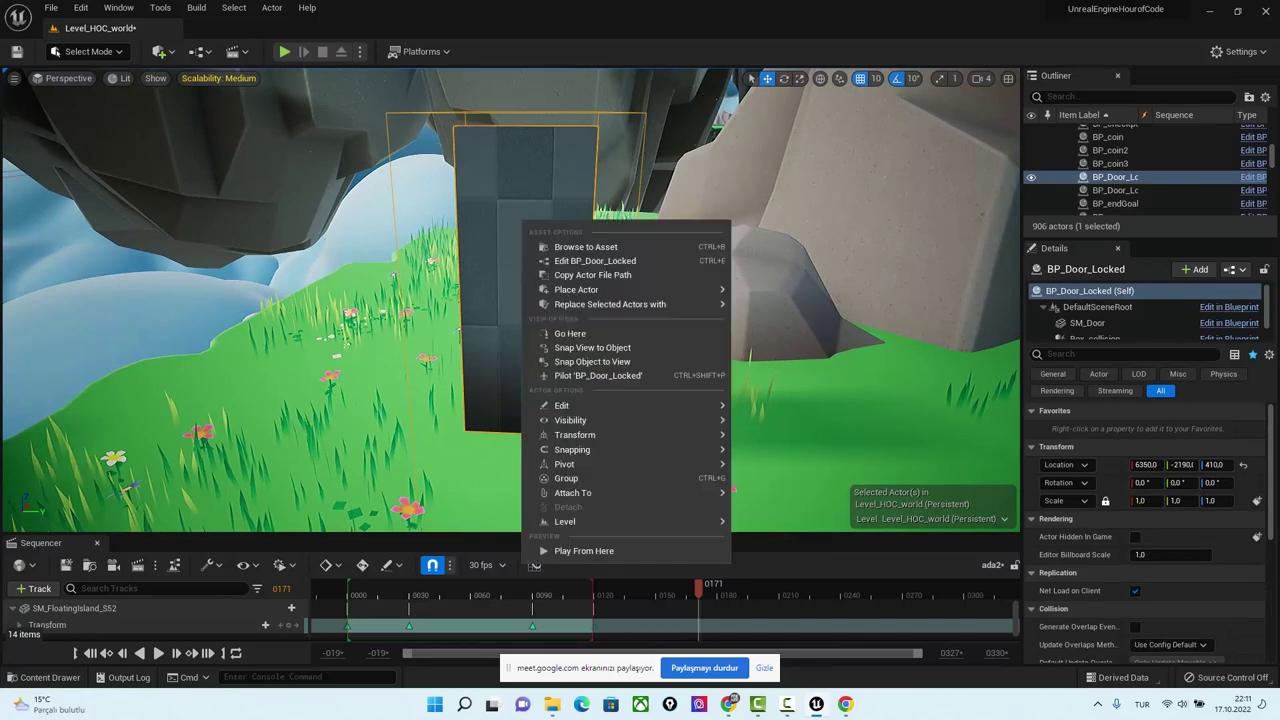
click(572, 247)
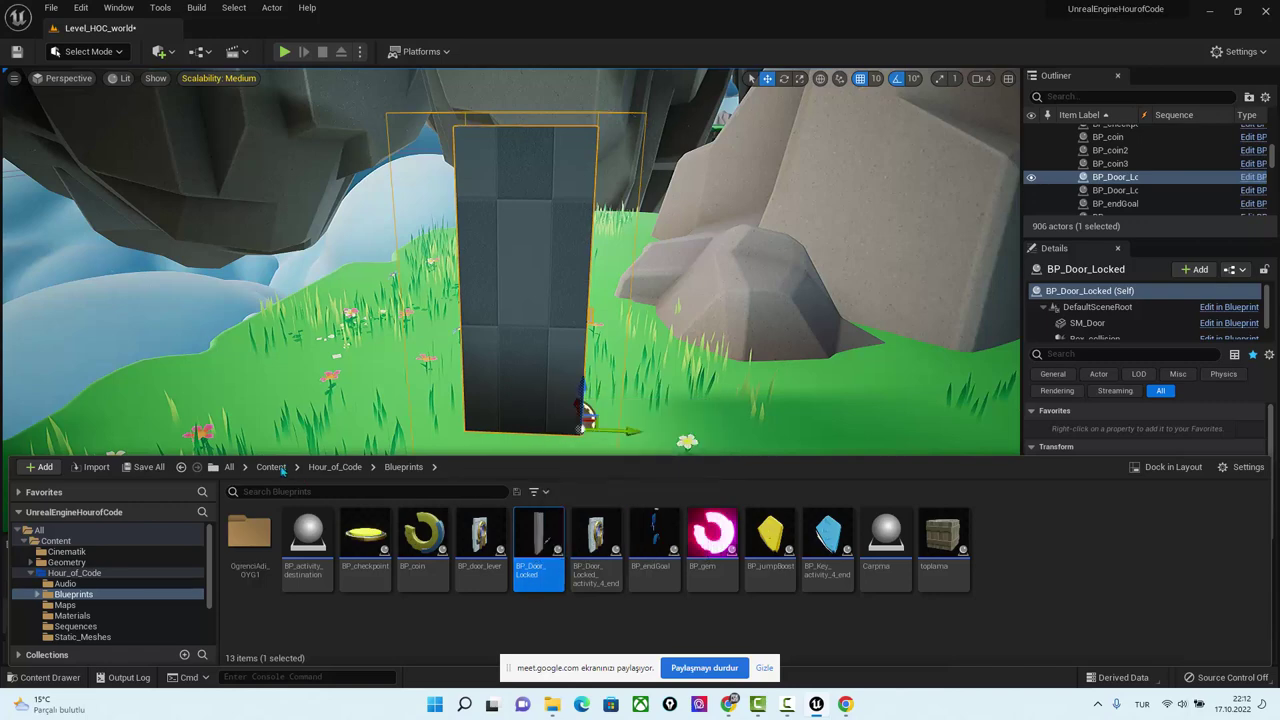
double_click(540, 535)
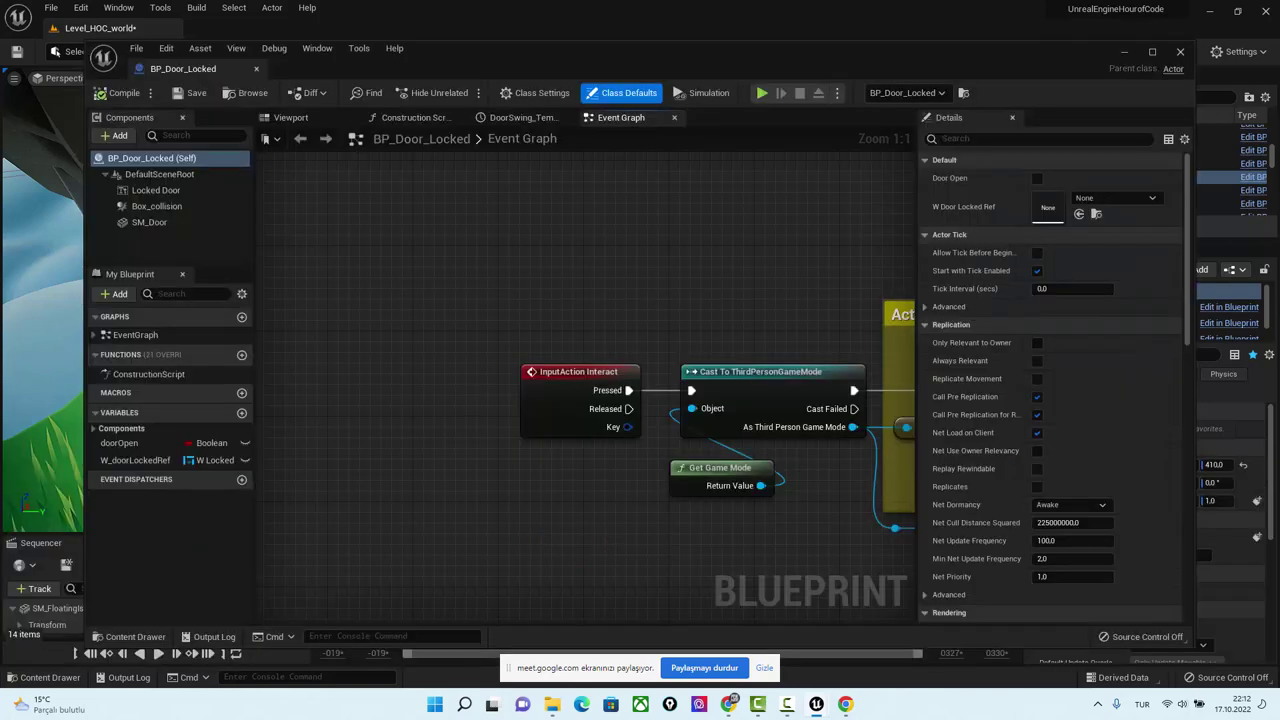
Maximize the Blueprint editor, narrow the Details panel, and center the graph on Activity 4.
right_drag(607, 537, 391, 526)
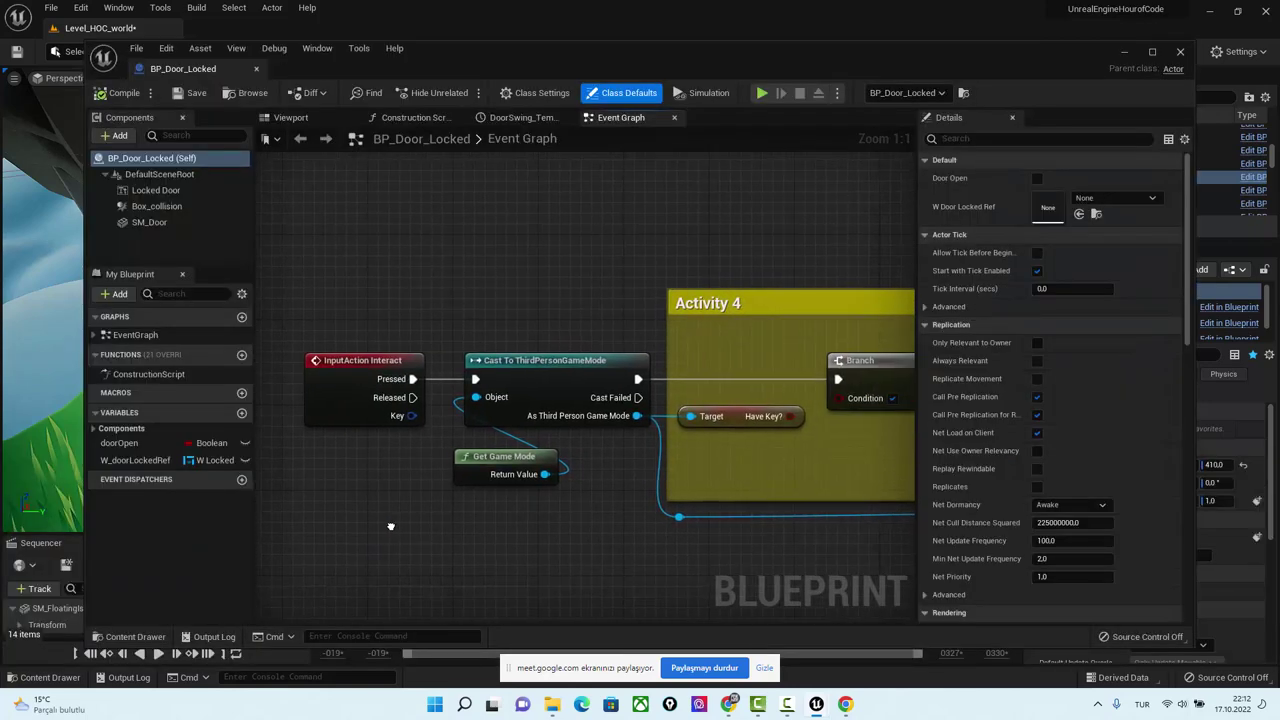
double_click(210, 68)
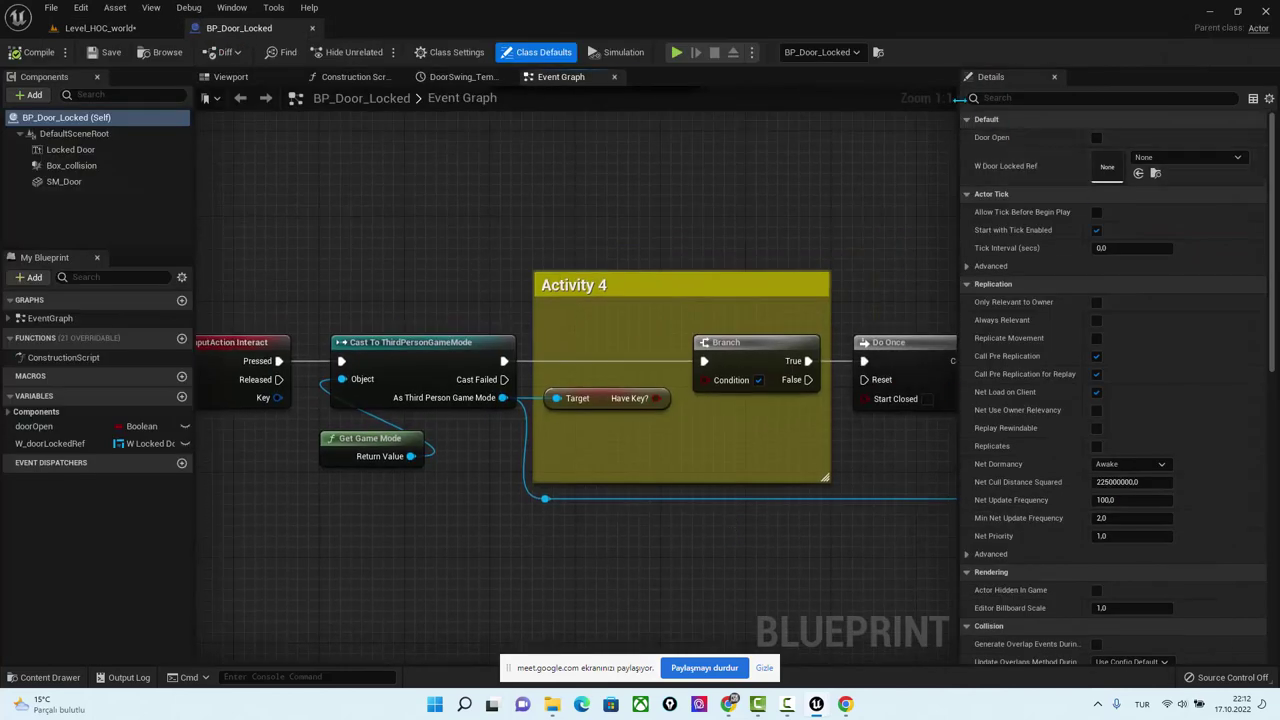
drag(958, 100, 1163, 108)
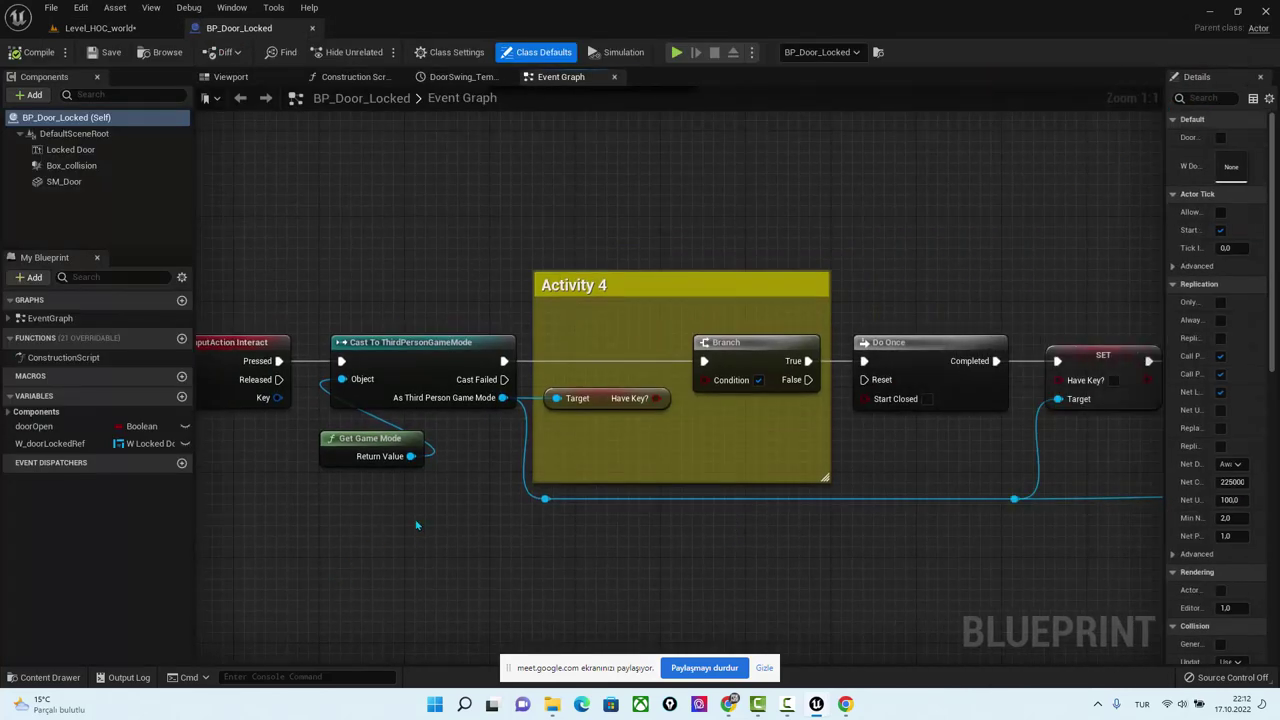
mouse_move(419, 526)
right_down()
mouse_move(439, 507)
mouse_move(514, 519)
right_up()
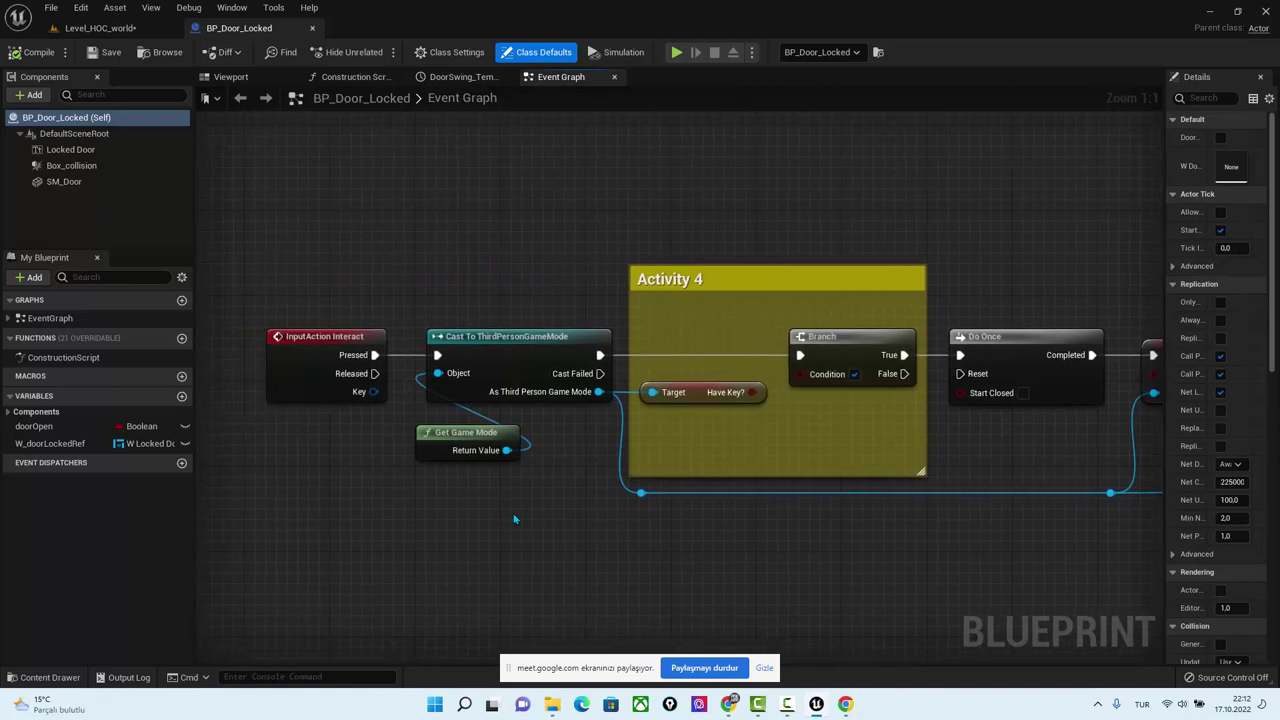
scroll(277, 455, up, 1)
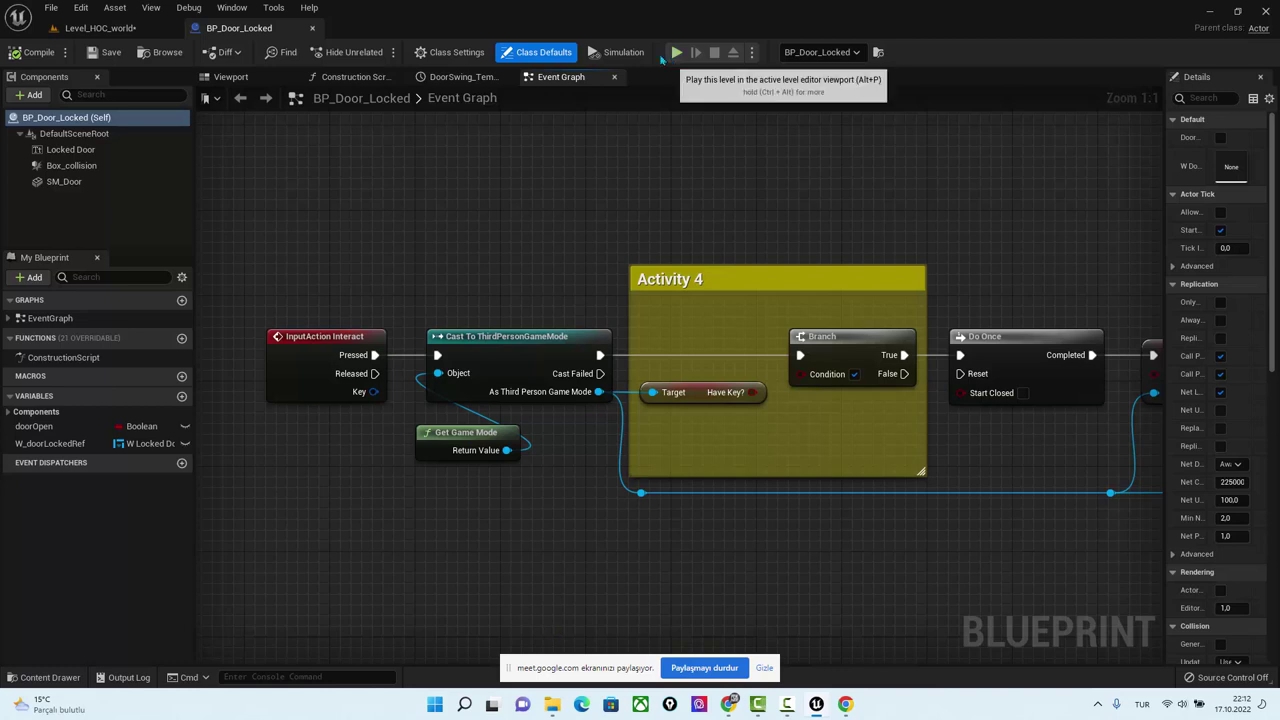
right_drag(475, 251, 446, 234)
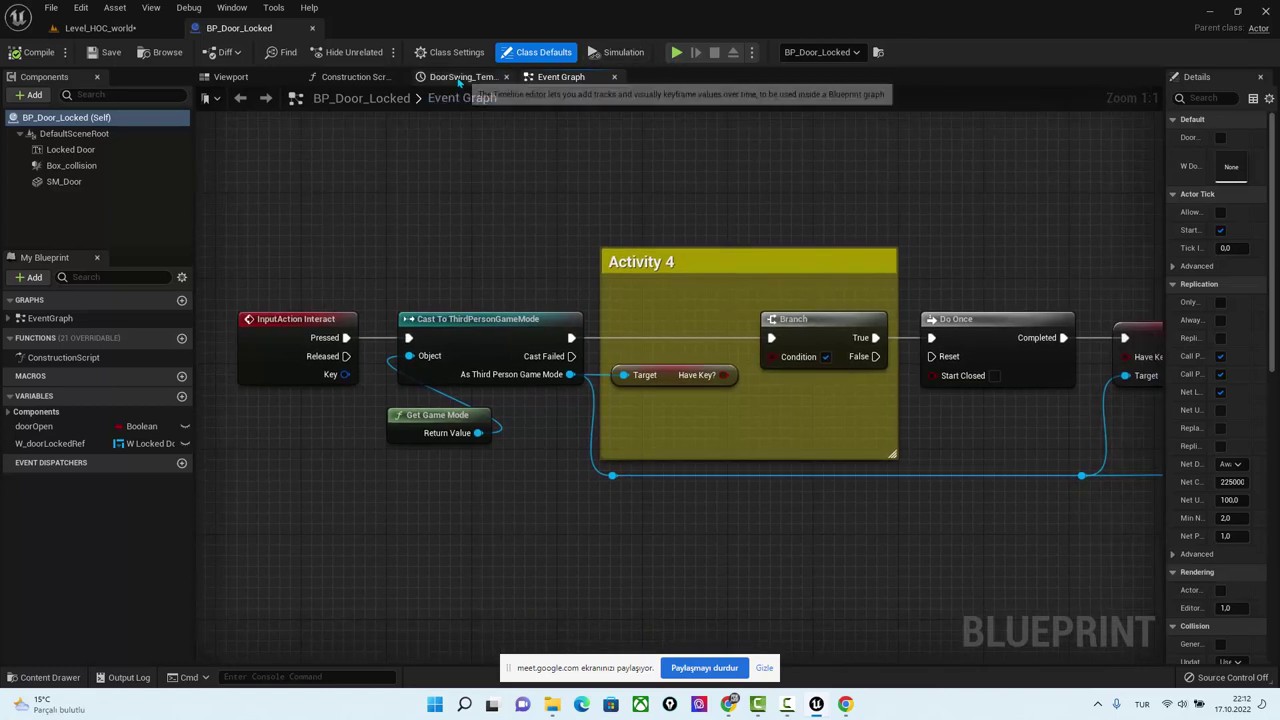
click(458, 76)
click(561, 76)
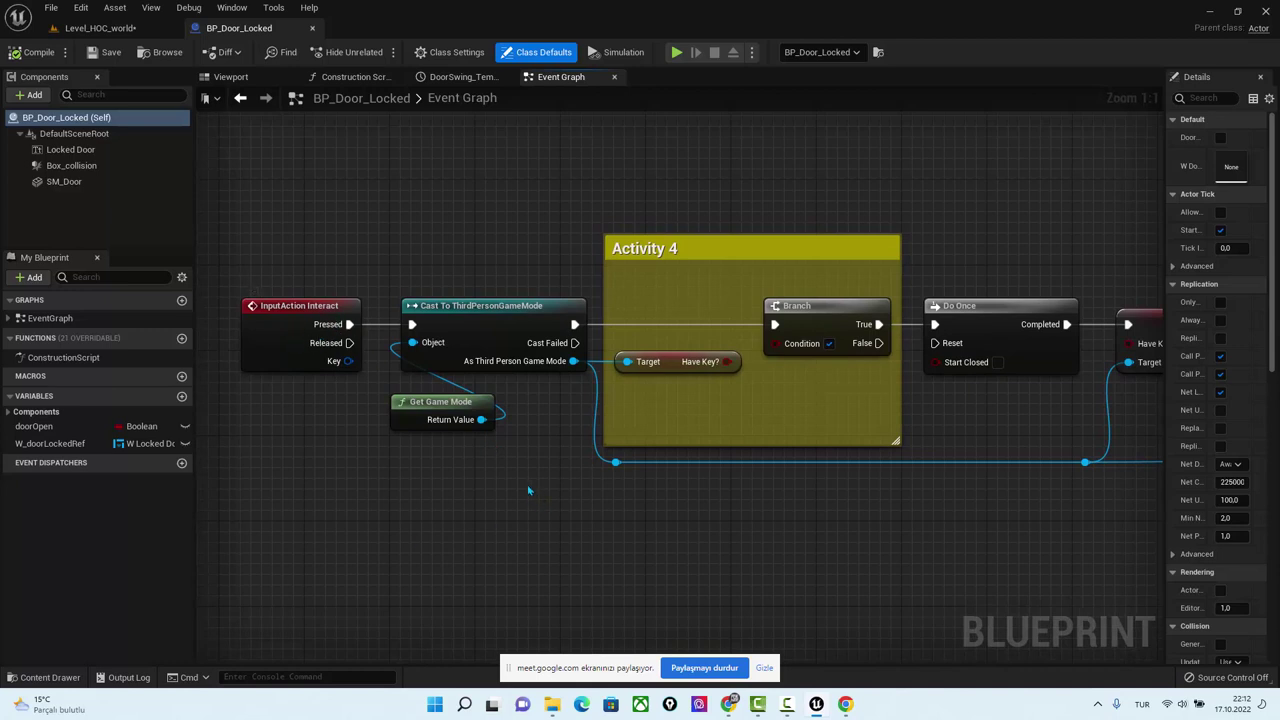
right_drag(486, 325, 435, 355)
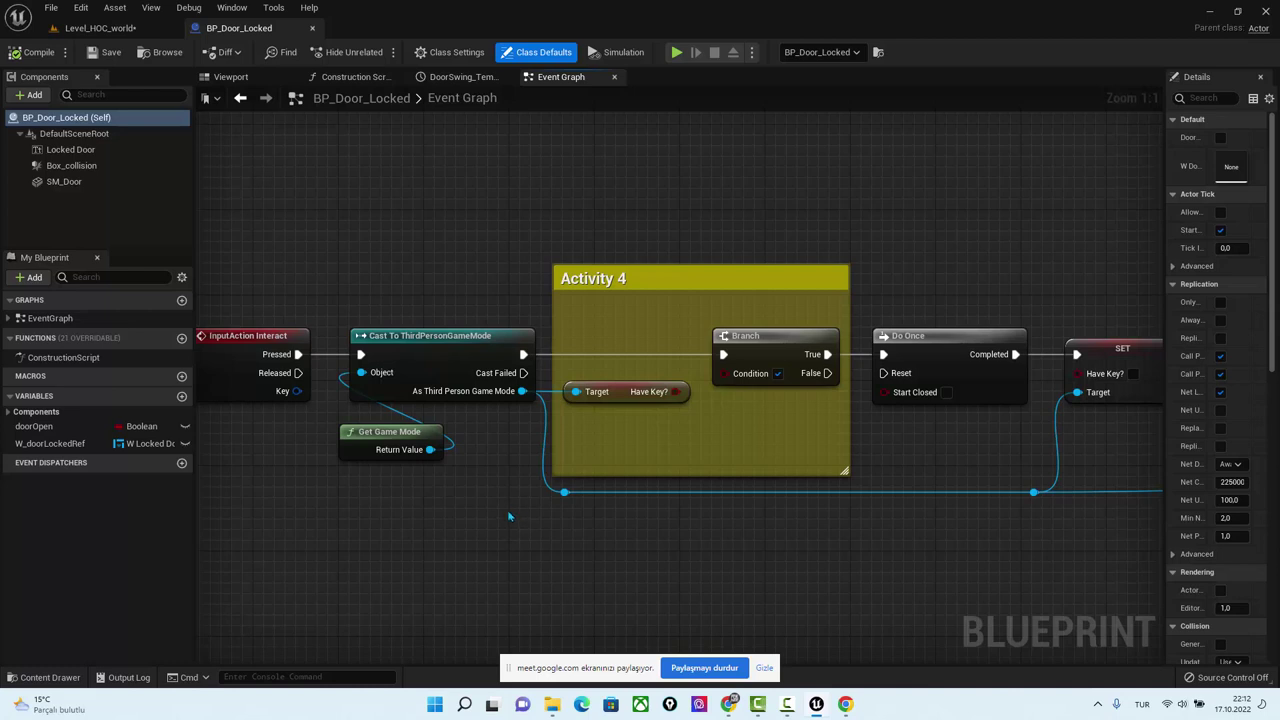
Wire the Have Key? getter into the Branch Condition, then pan along the door-opening chain.
click(615, 398)
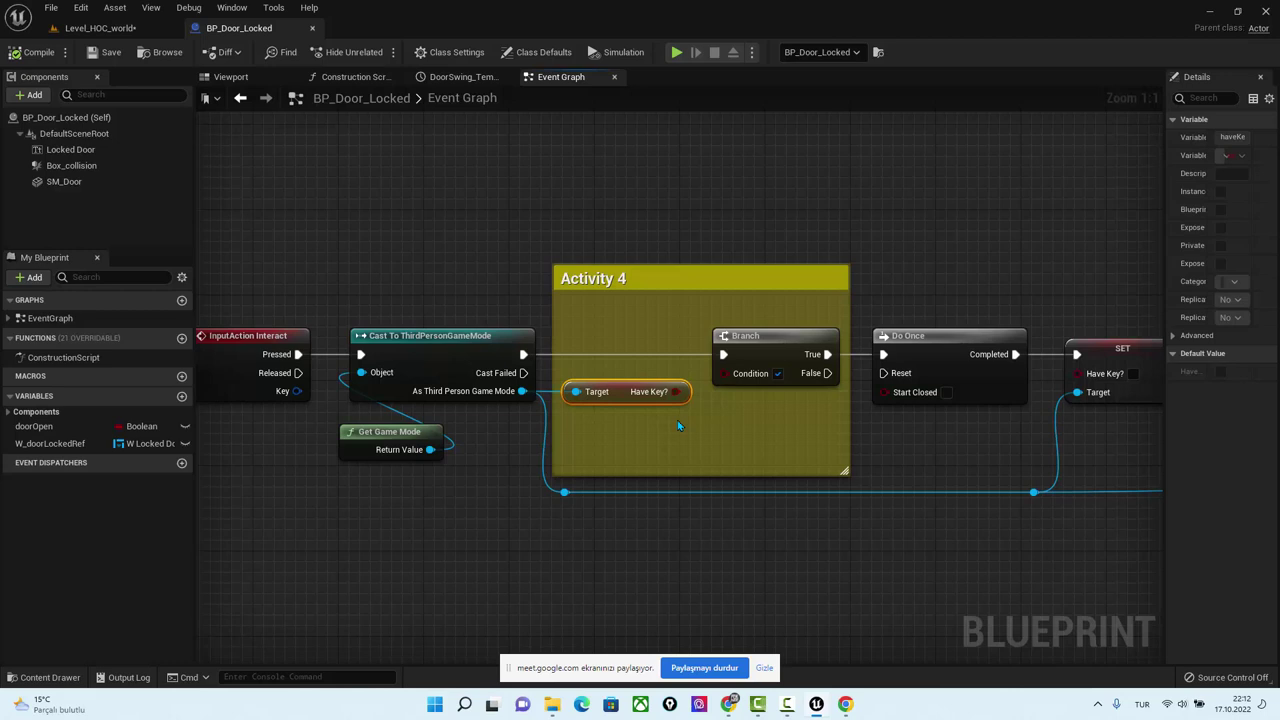
drag(676, 391, 721, 381)
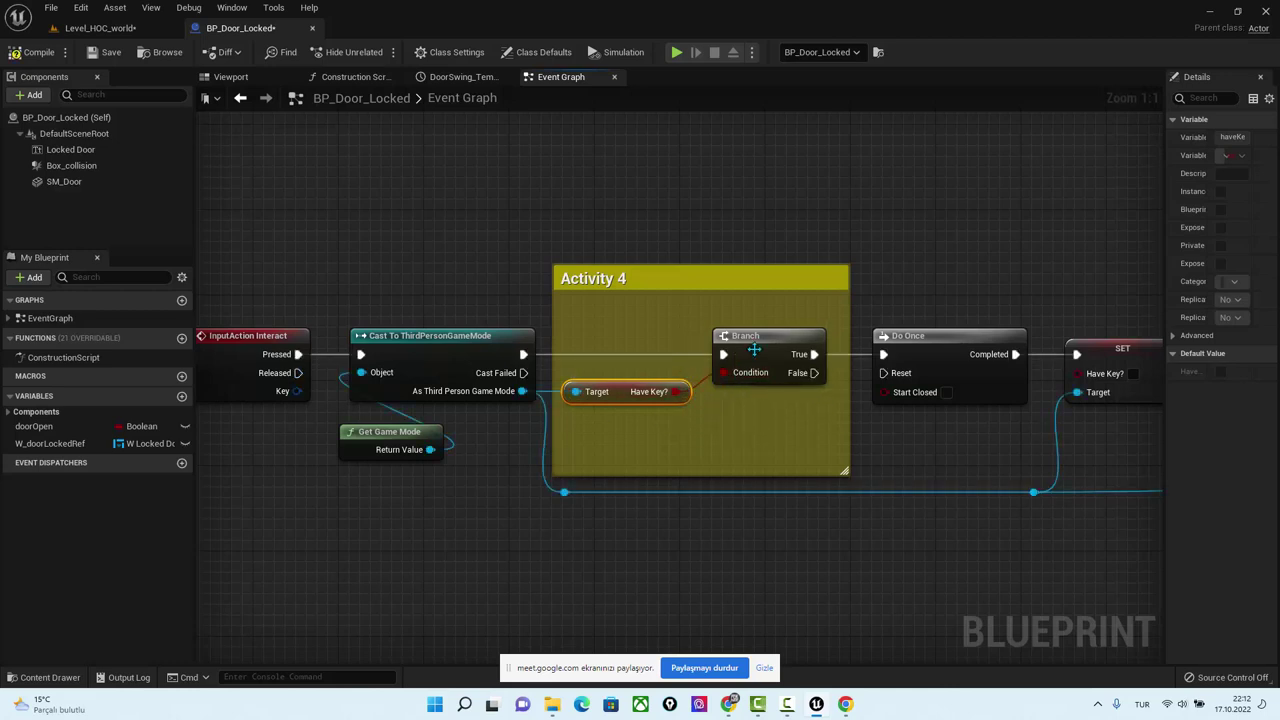
click(752, 345)
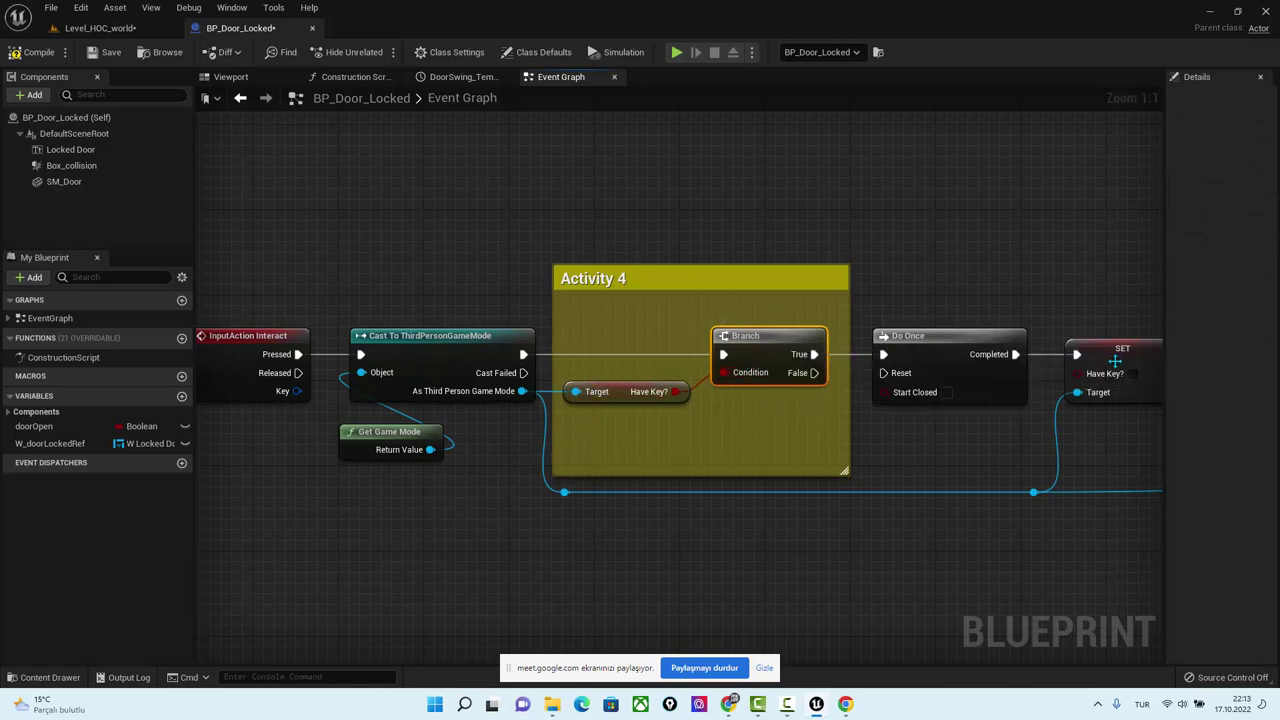
right_drag(810, 414, 480, 360)
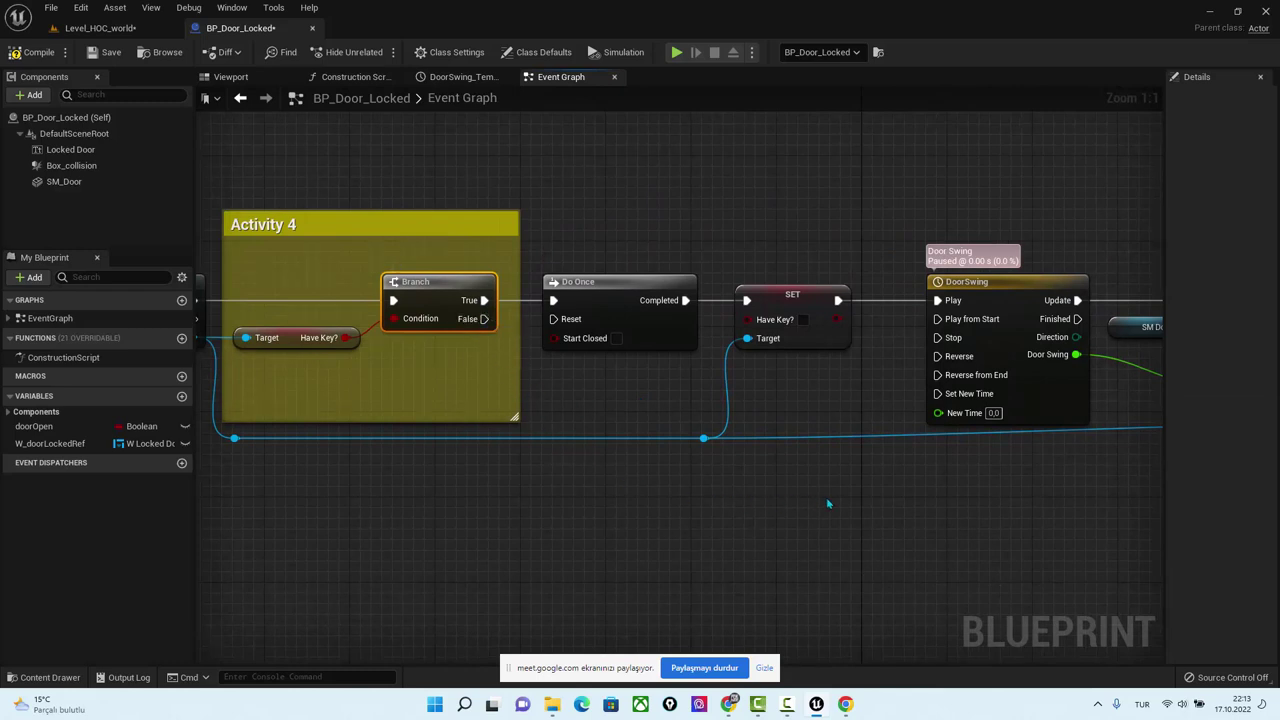
mouse_move(828, 504)
right_down()
mouse_move(907, 537)
mouse_move(814, 545)
right_up()
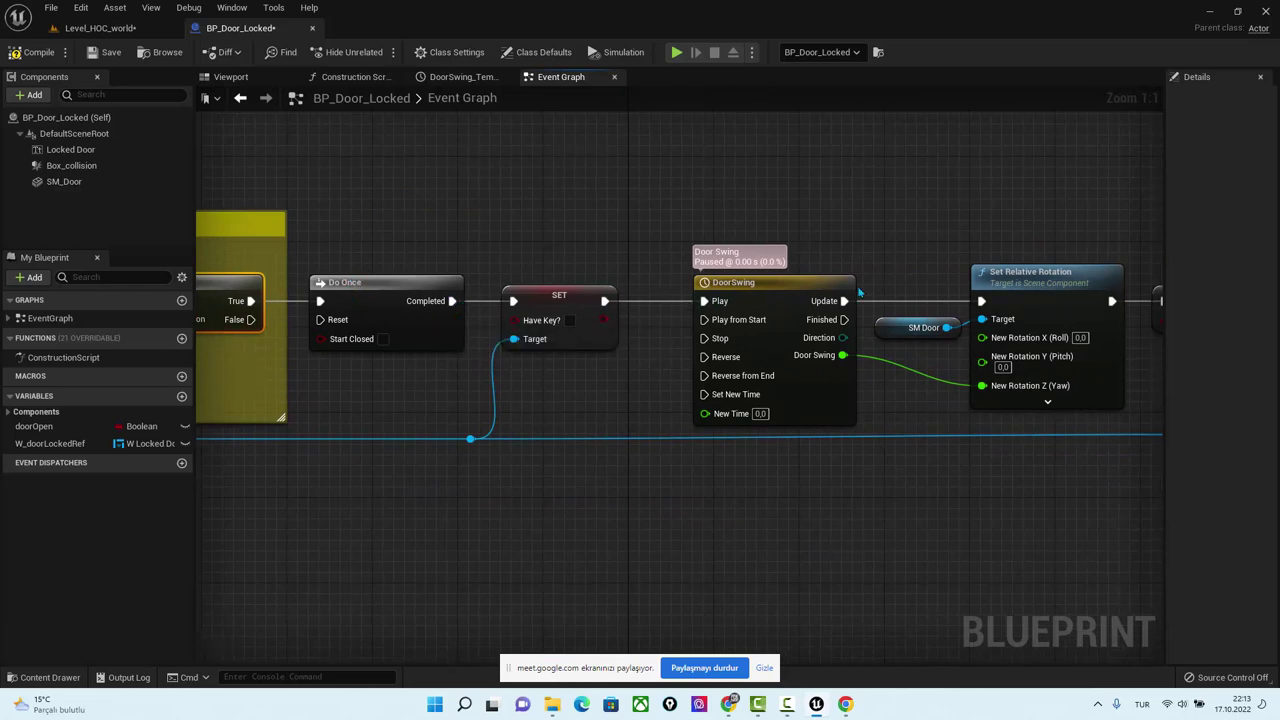
right_drag(859, 292, 571, 313)
right_drag(1014, 480, 730, 489)
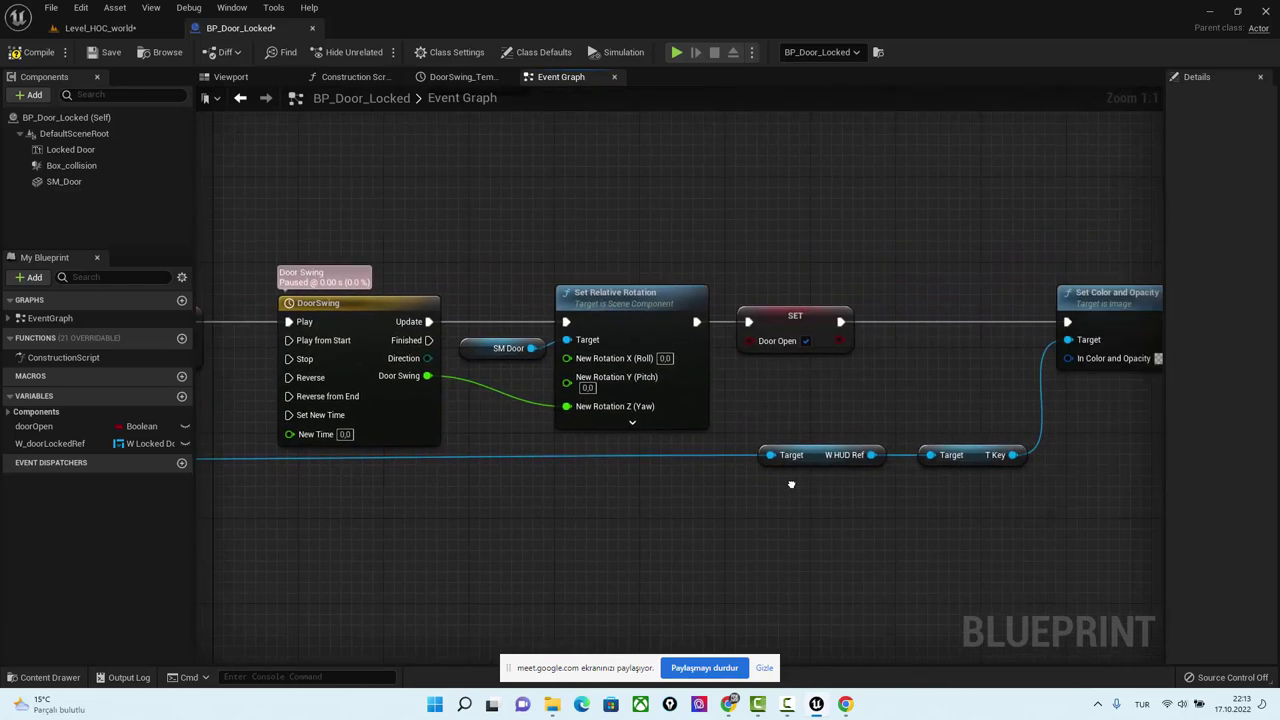
right_drag(404, 502, 1140, 440)
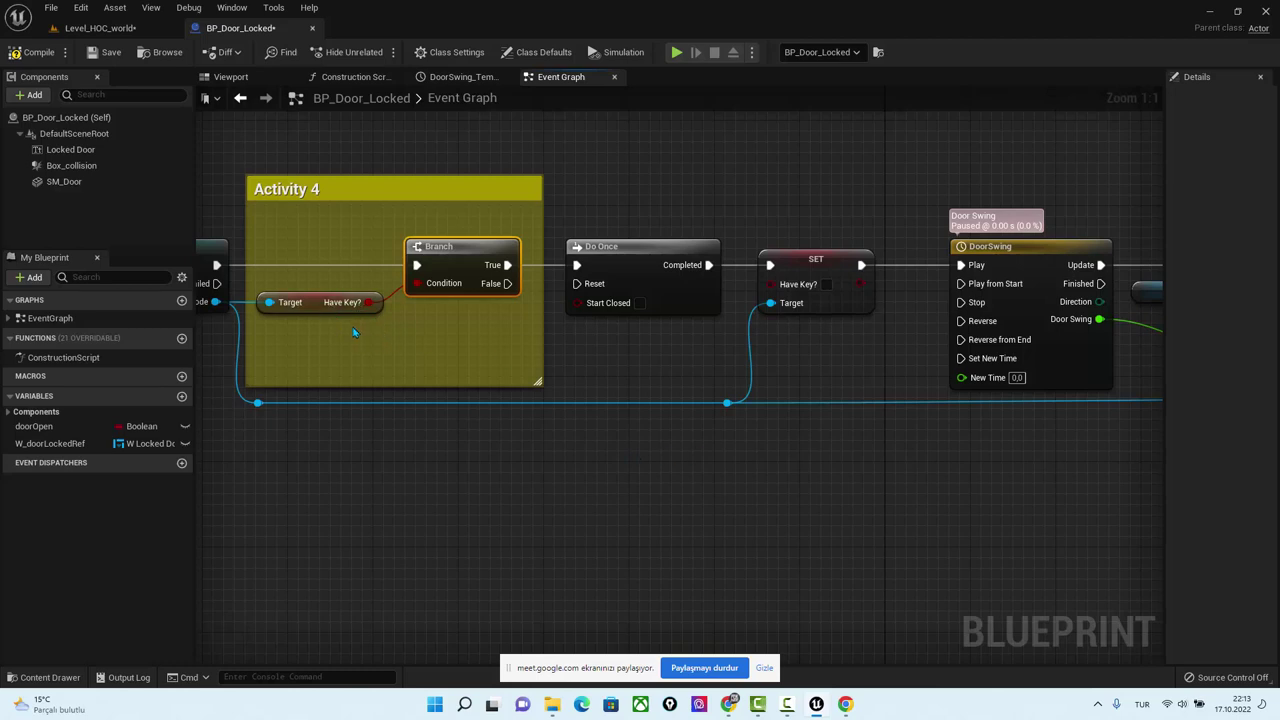
mouse_move(336, 506)
right_down()
mouse_move(757, 489)
mouse_move(546, 481)
right_up()
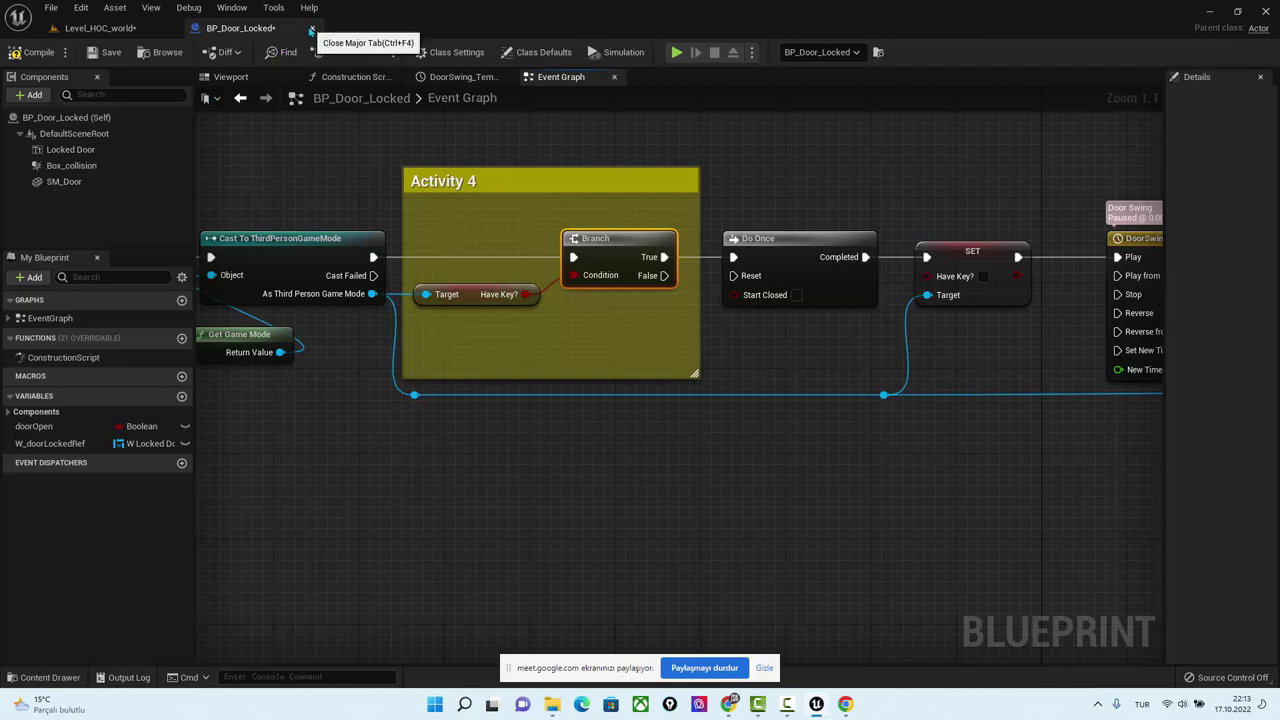
Close the door Blueprint and playtest from here, walking up to the locked door.
click(312, 28)
mouse_move(270, 108)
right_down()
mouse_move(625, 342)
mouse_move(535, 400)
mouse_move(480, 330)
right_up()
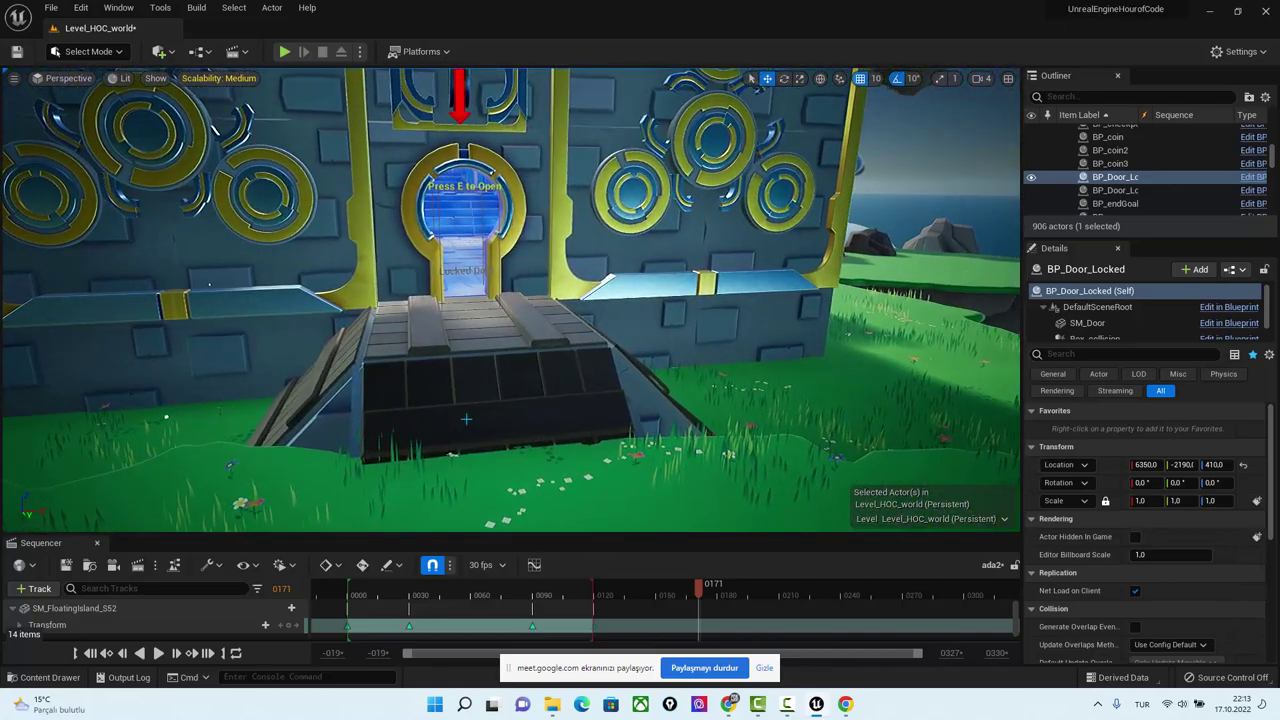
right_click(524, 140)
click(580, 471)
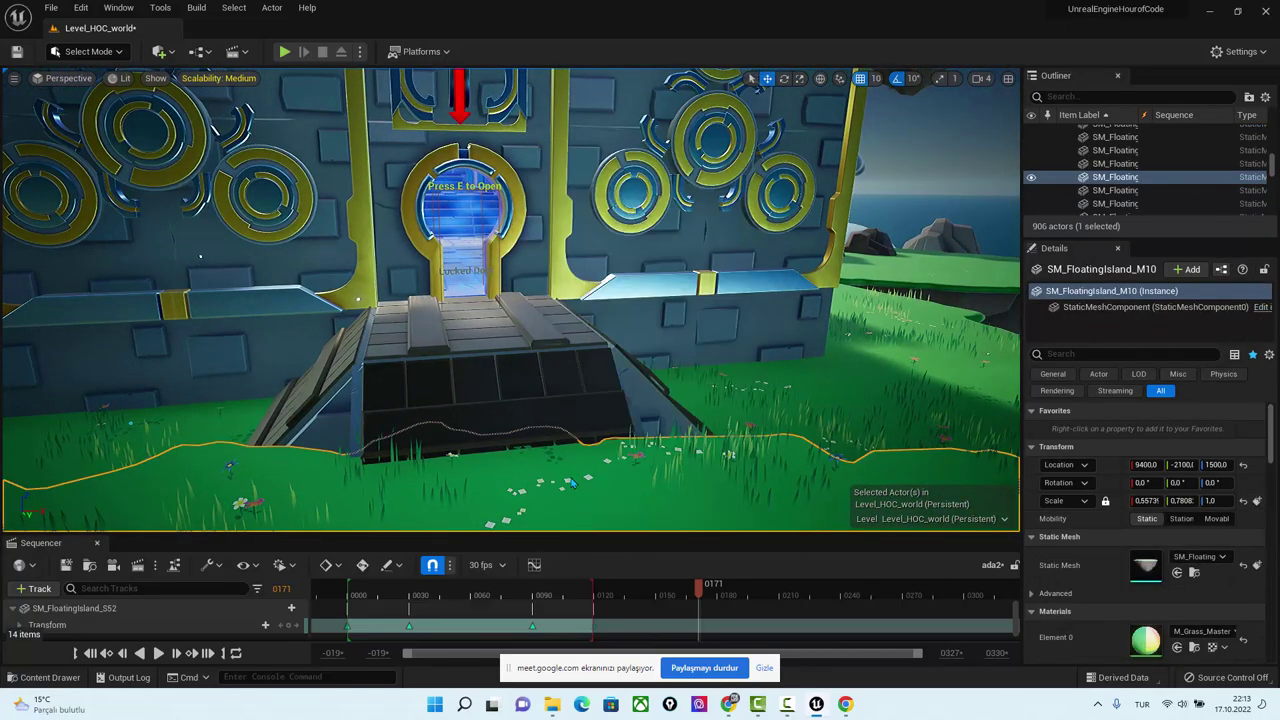
key(w)
key(e)
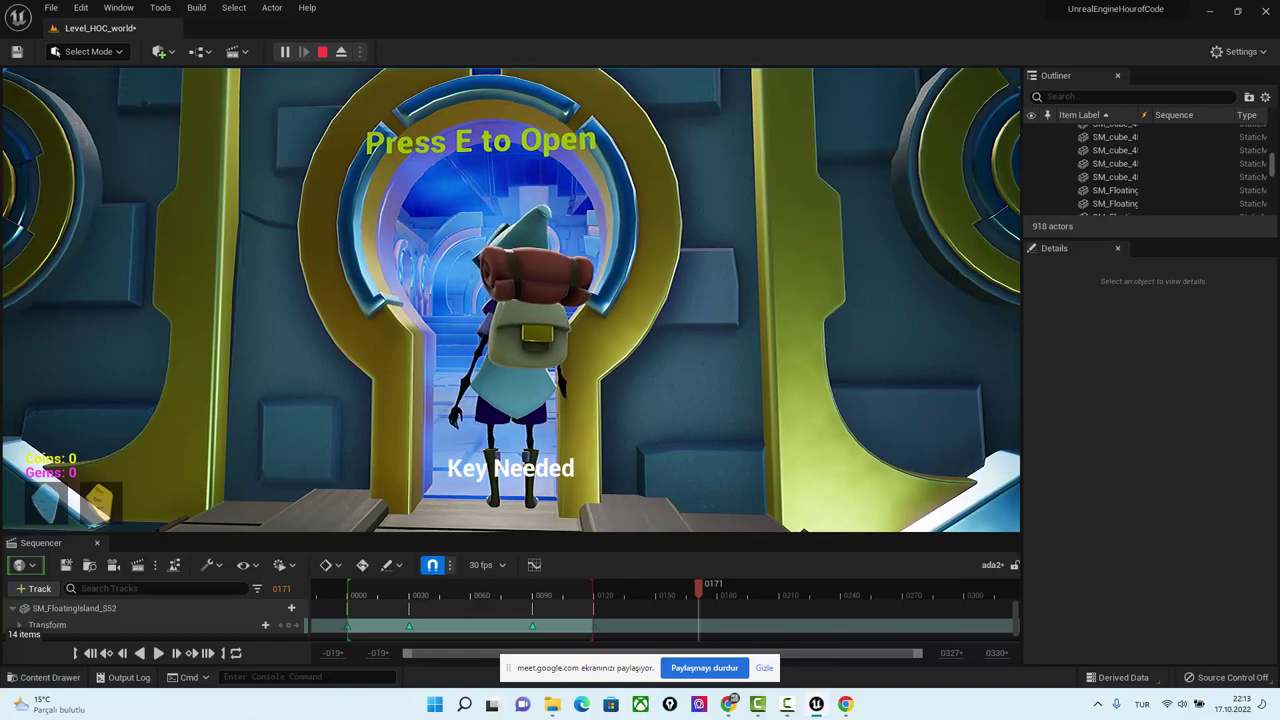
key(Escape)
scroll(510, 300, down, 5)
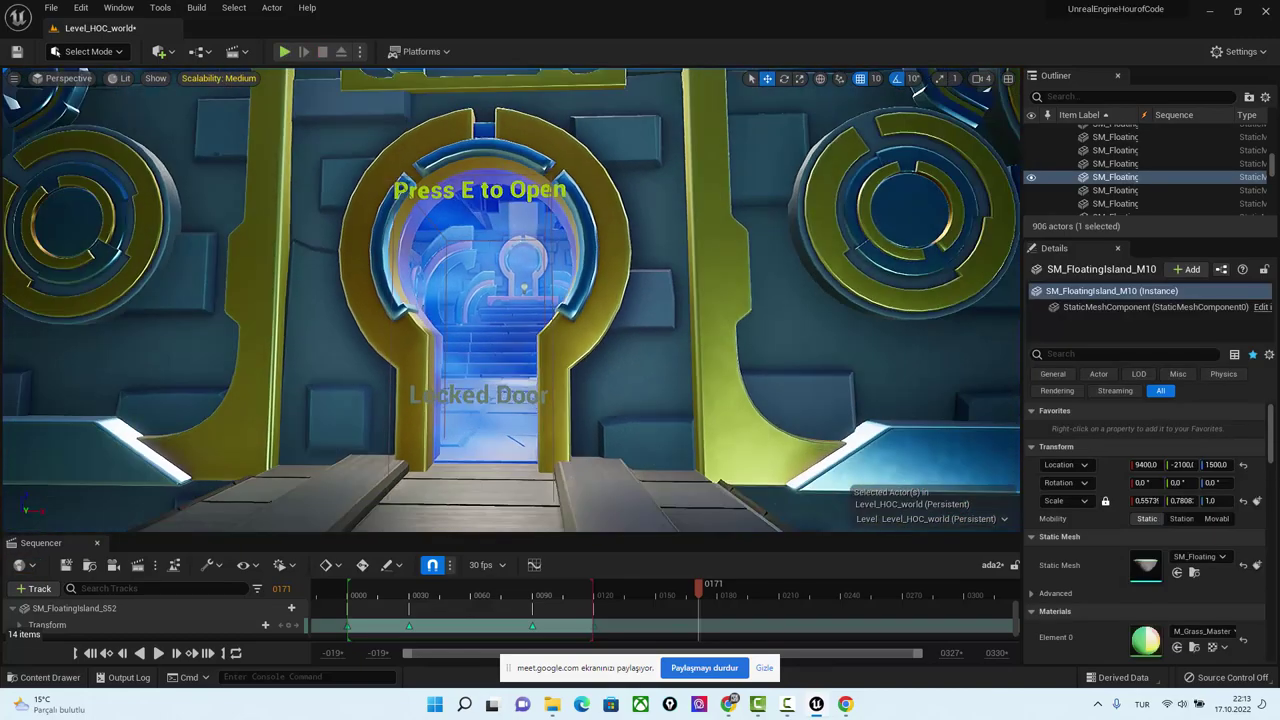
scroll(510, 300, down, 3)
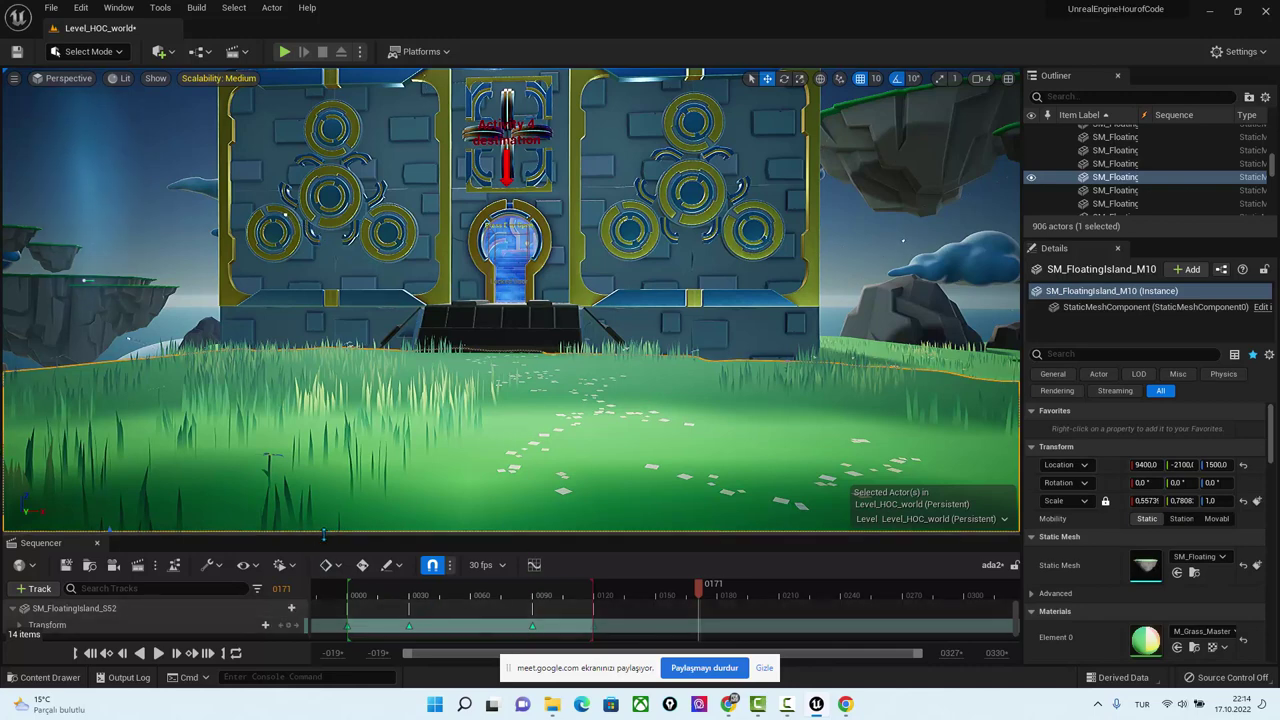
Close the Sequencer area and drag BP_Key_activity_4_end from the Content Drawer into the level.
drag(325, 534, 339, 415)
click(96, 451)
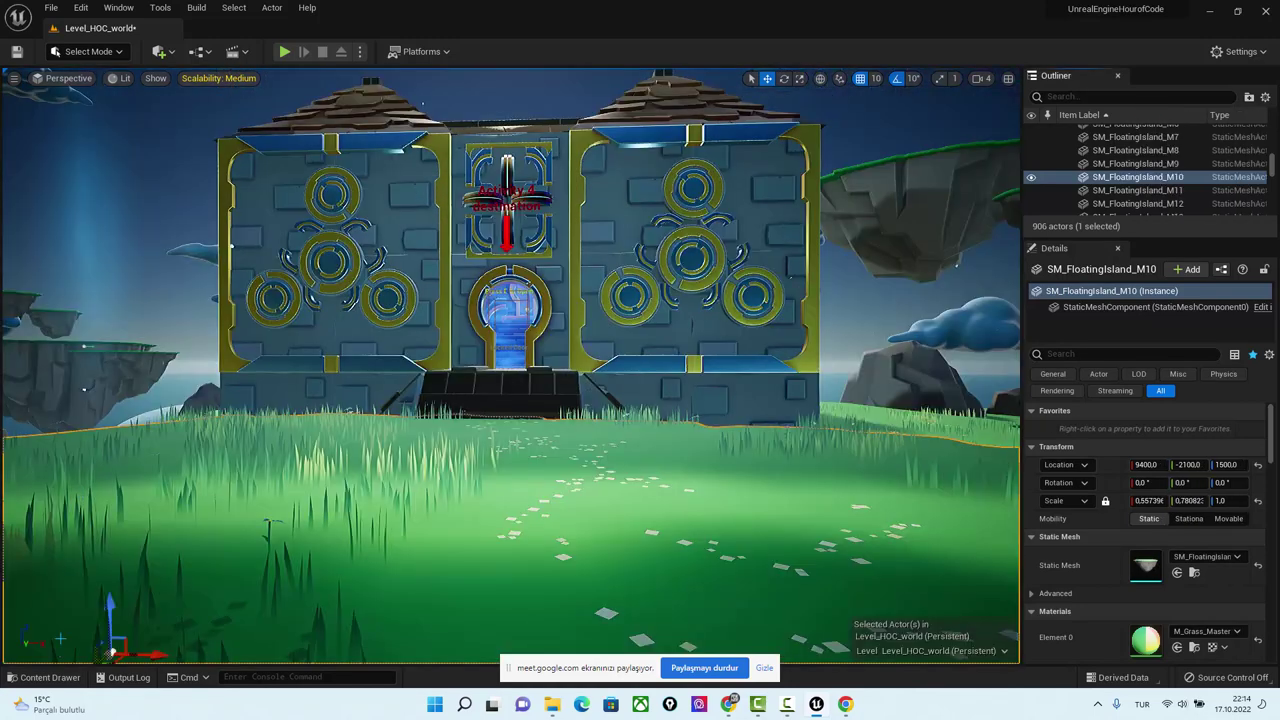
click(48, 680)
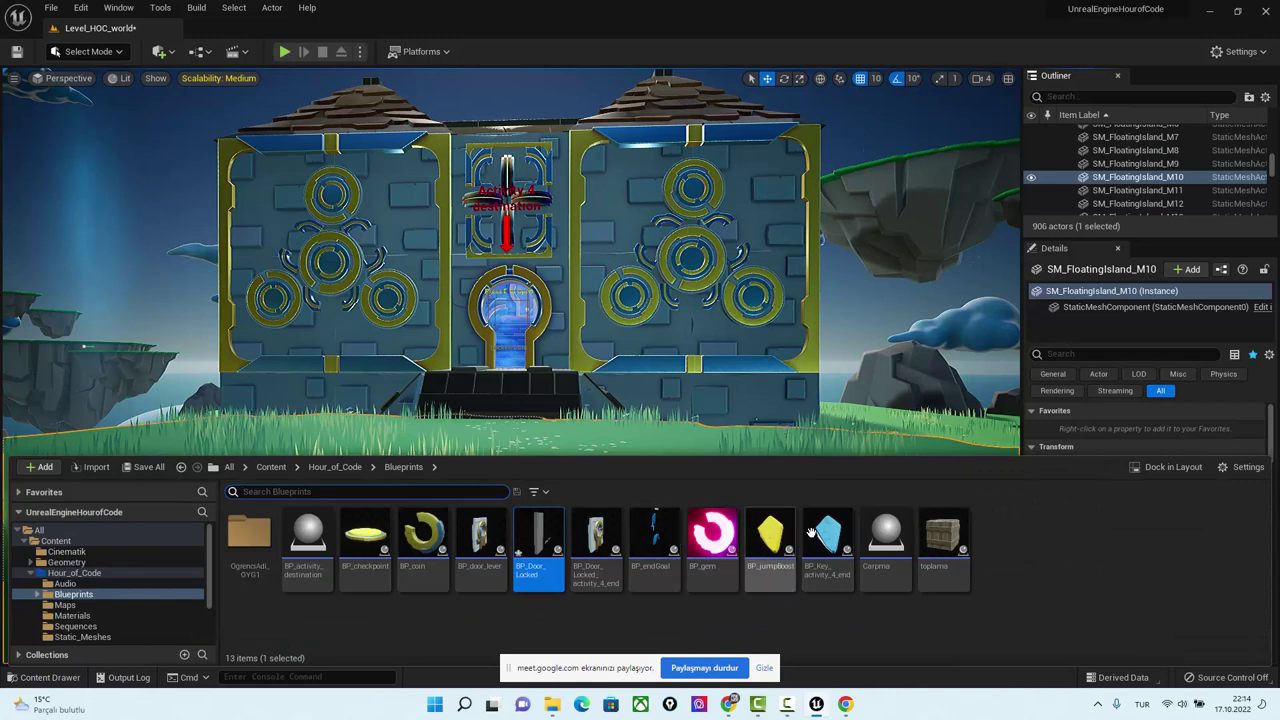
mouse_move(820, 533)
mouse_down()
mouse_move(596, 417)
mouse_move(596, 345)
mouse_up()
Playtest again from here, running the character up to the door, then stop.
right_click(552, 540)
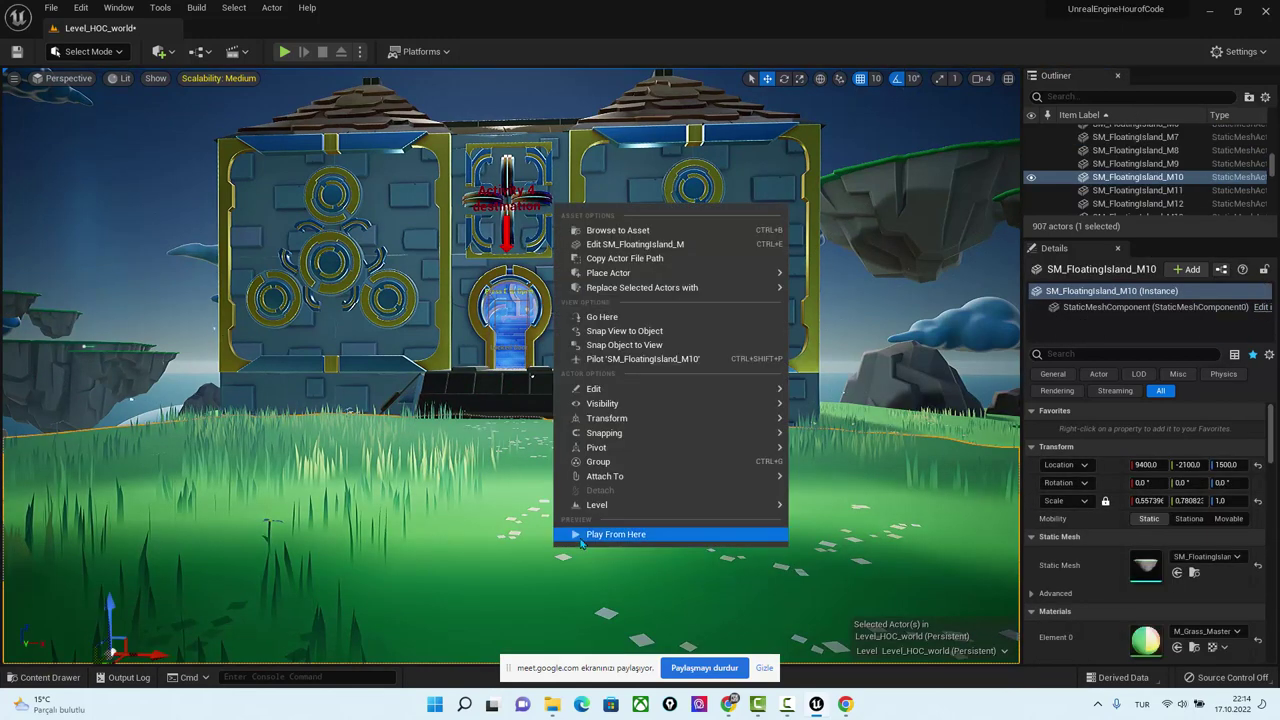
click(583, 539)
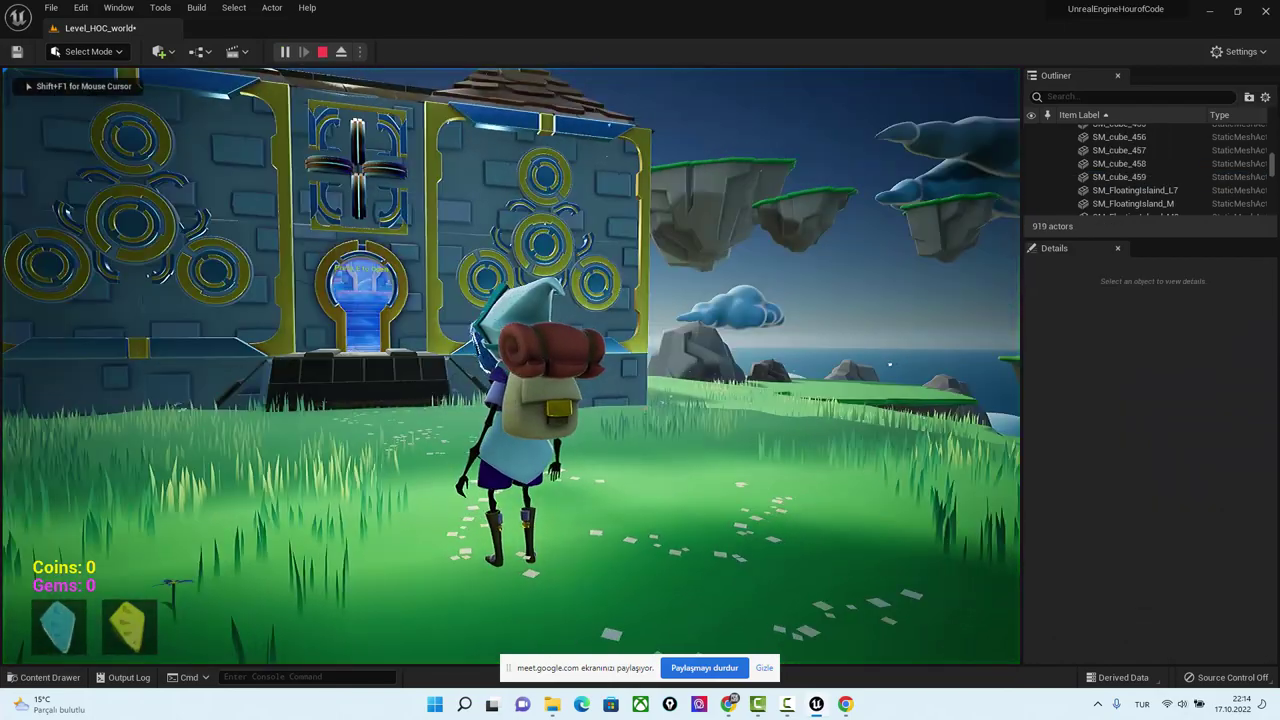
key(w)
key(w)
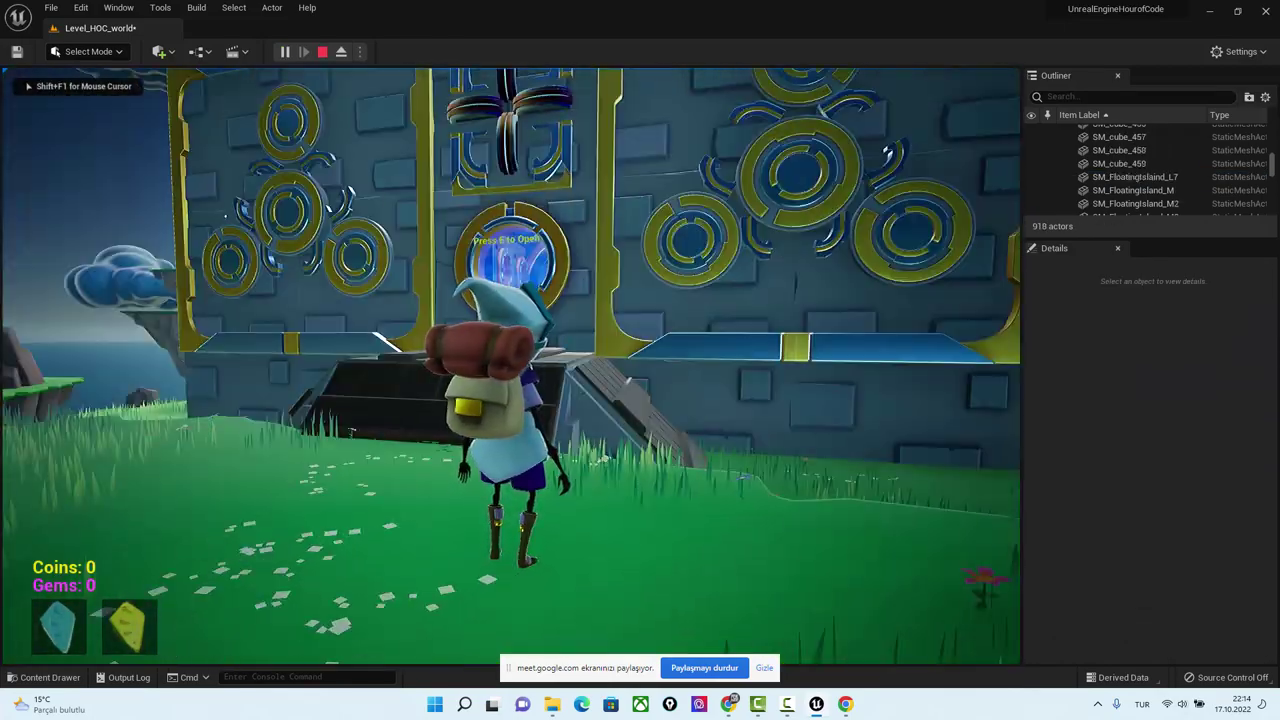
key(w)
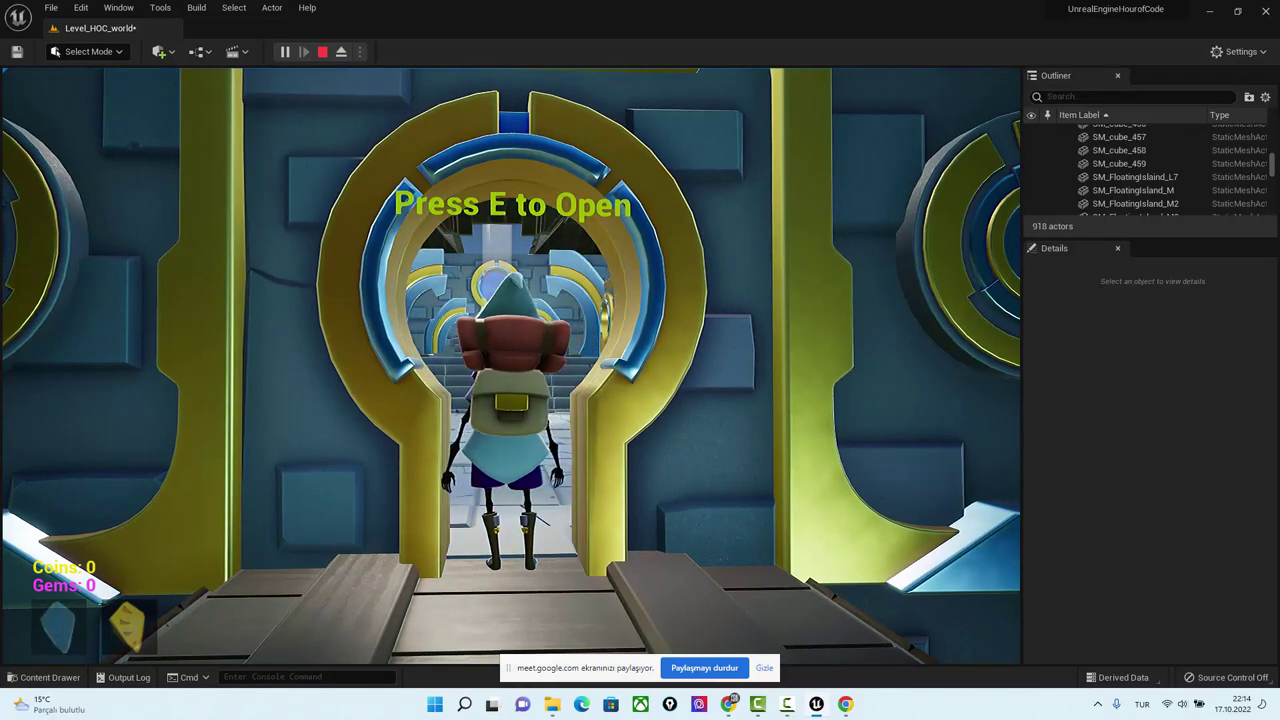
key(Escape)
scroll(510, 366, down, 5)
scroll(510, 366, down, 5)
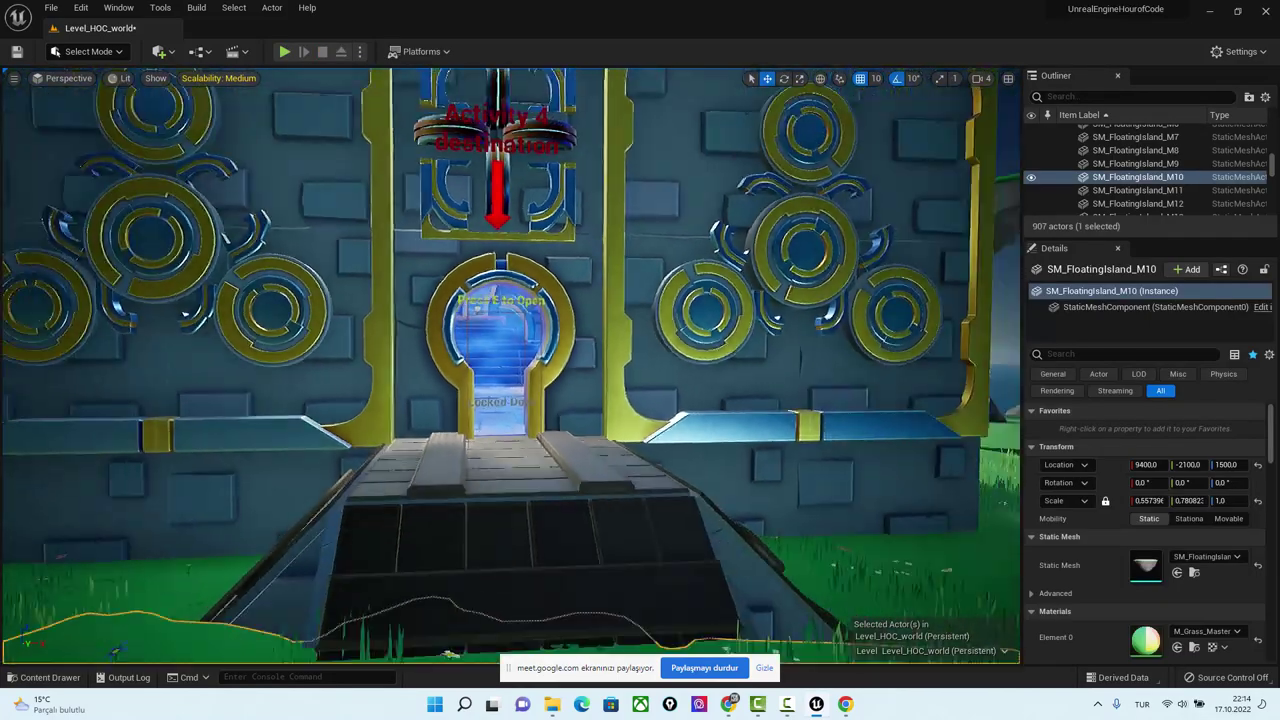
scroll(510, 366, down, 5)
Browse to the placed key's asset and open BP_Key_activity_4_end.
click(636, 440)
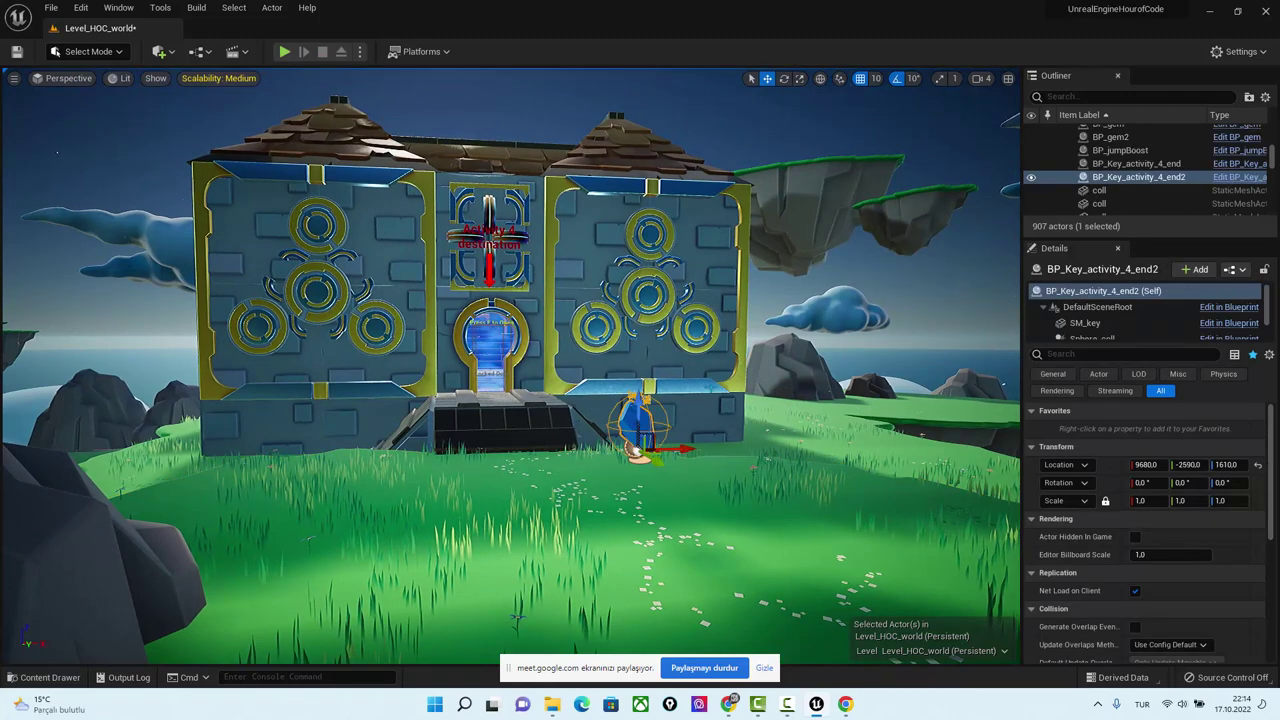
right_click(636, 432)
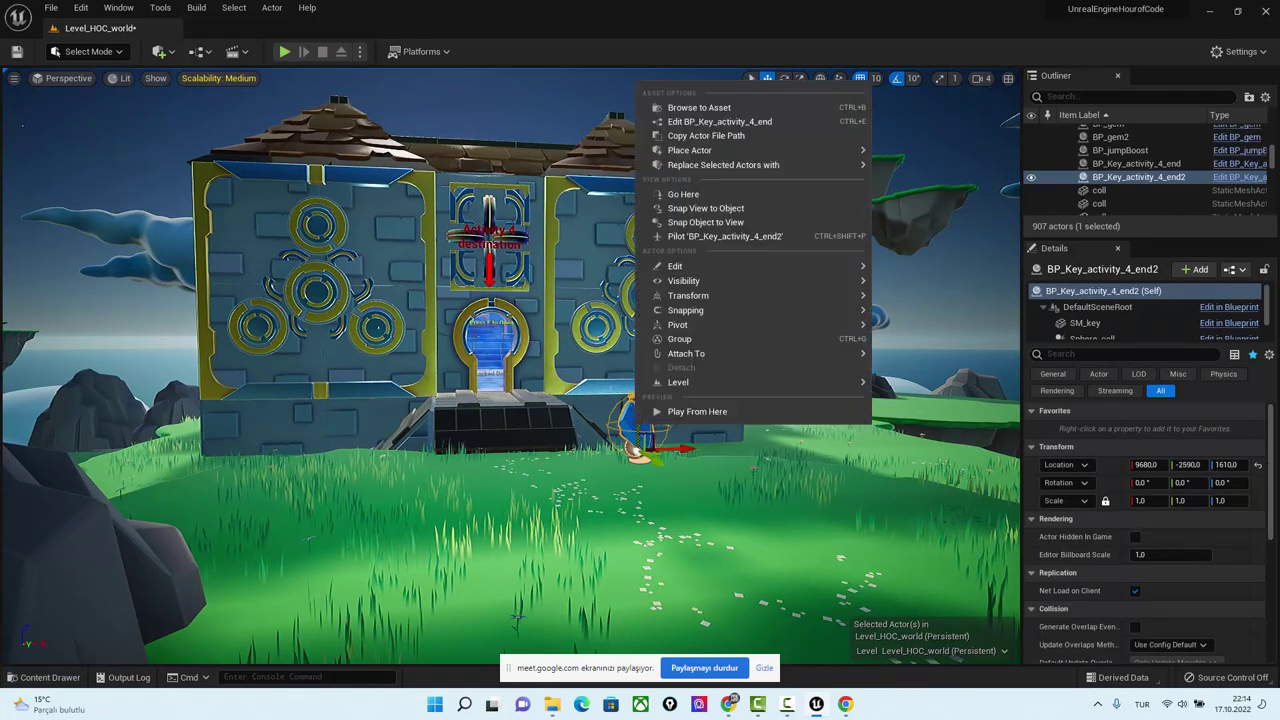
click(700, 107)
double_click(828, 540)
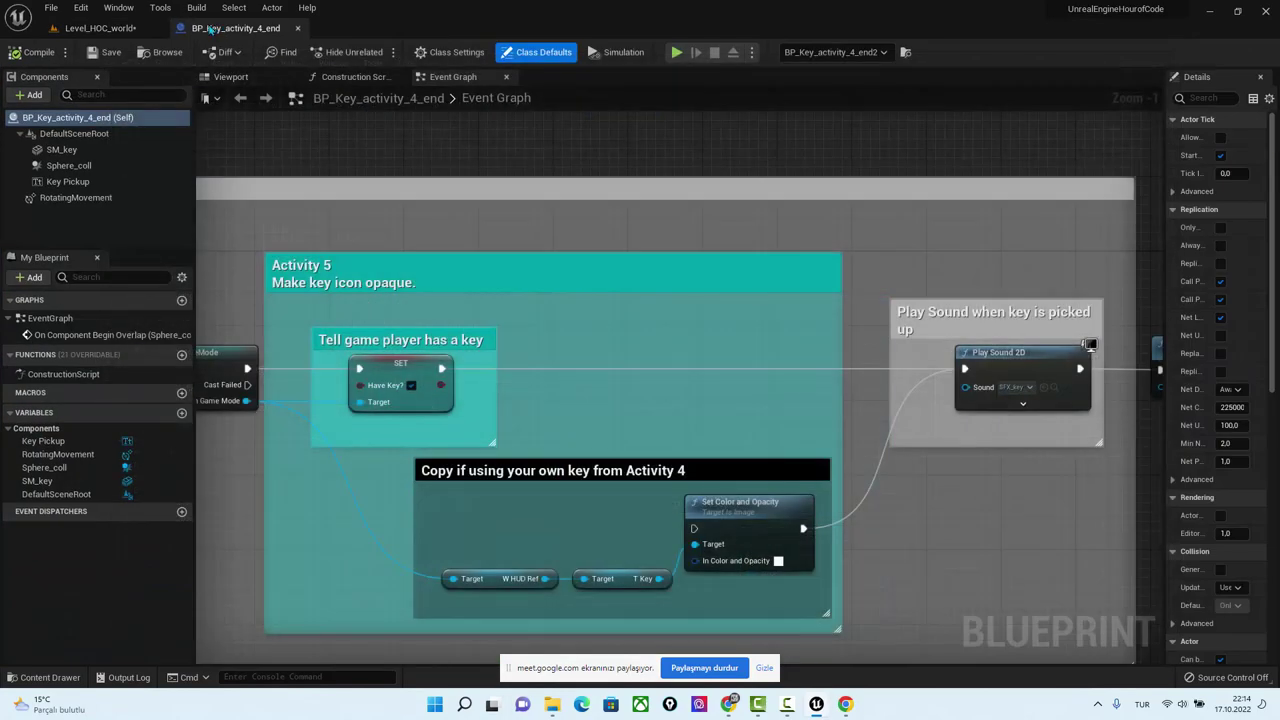
Move the level camera closer to the key, then return to the key's Blueprint editor.
click(110, 28)
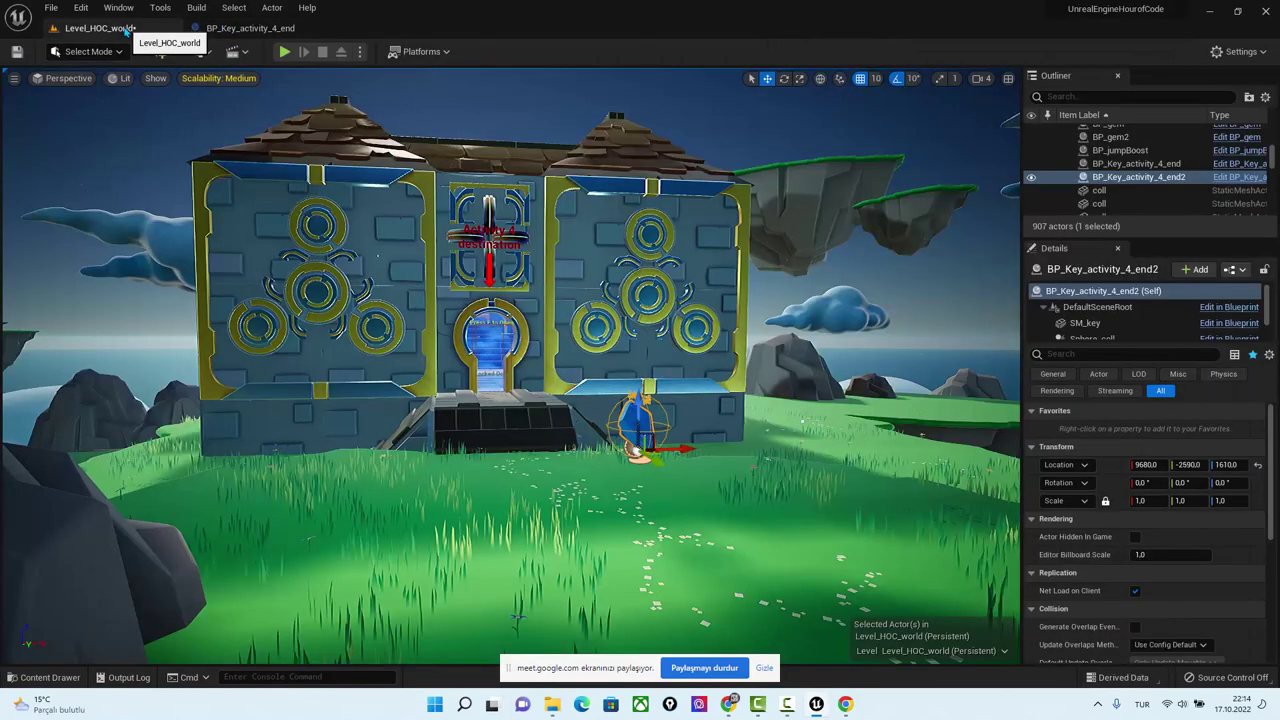
scroll(700, 450, down, 2)
mouse_move(510, 400)
right_down()
mouse_move(560, 395)
mouse_move(540, 395)
right_up()
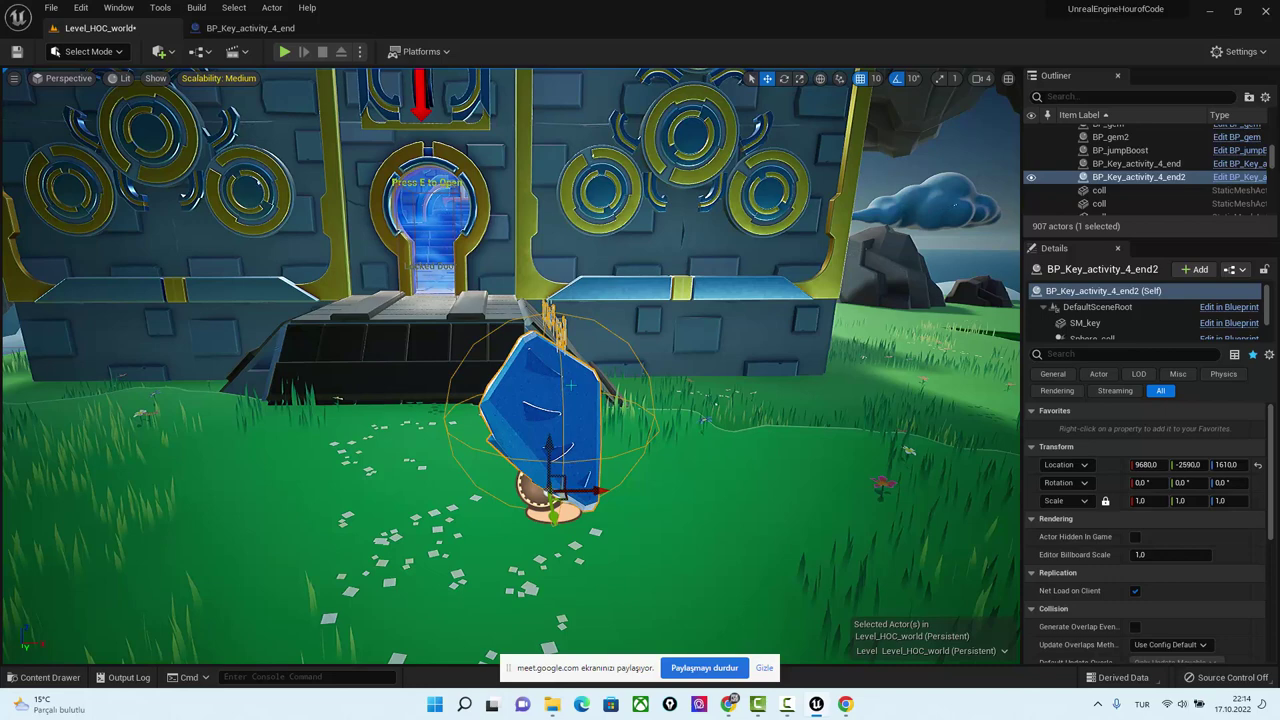
click(250, 28)
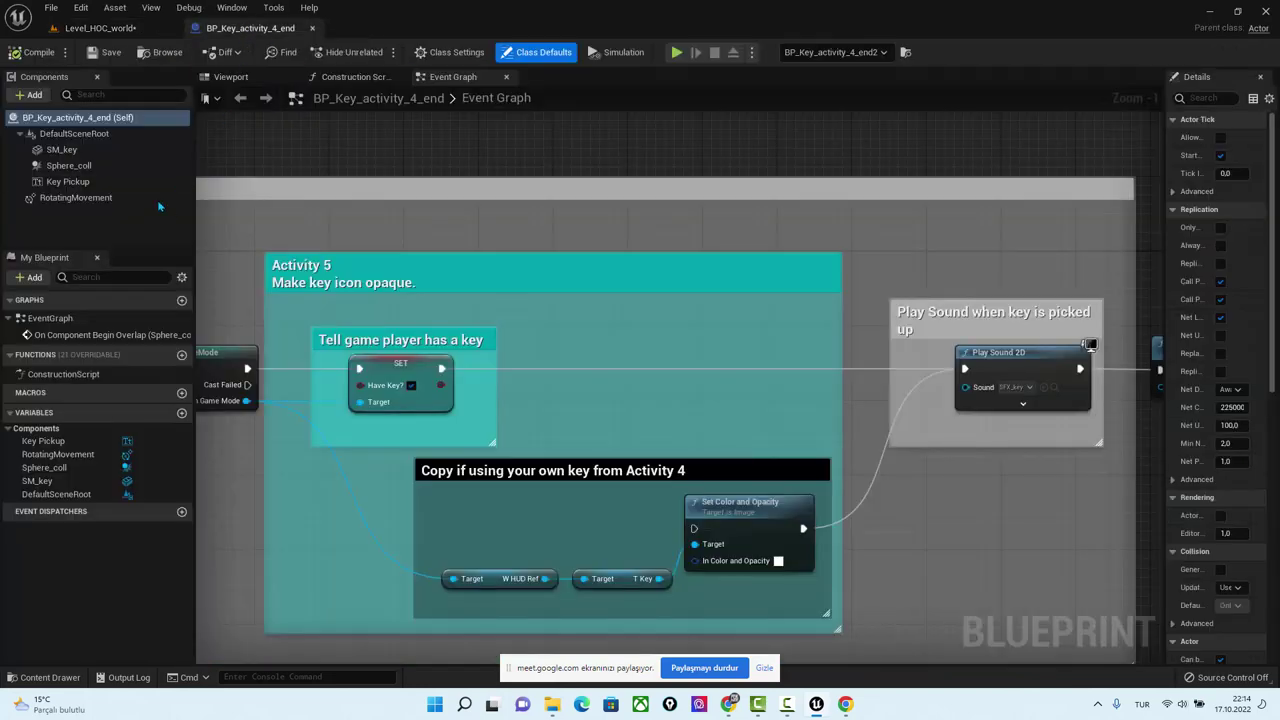
Inspect the key Blueprint's SM_key, Sphere_coll and RotatingMovement components.
click(220, 95)
scroll(746, 420, up, 5)
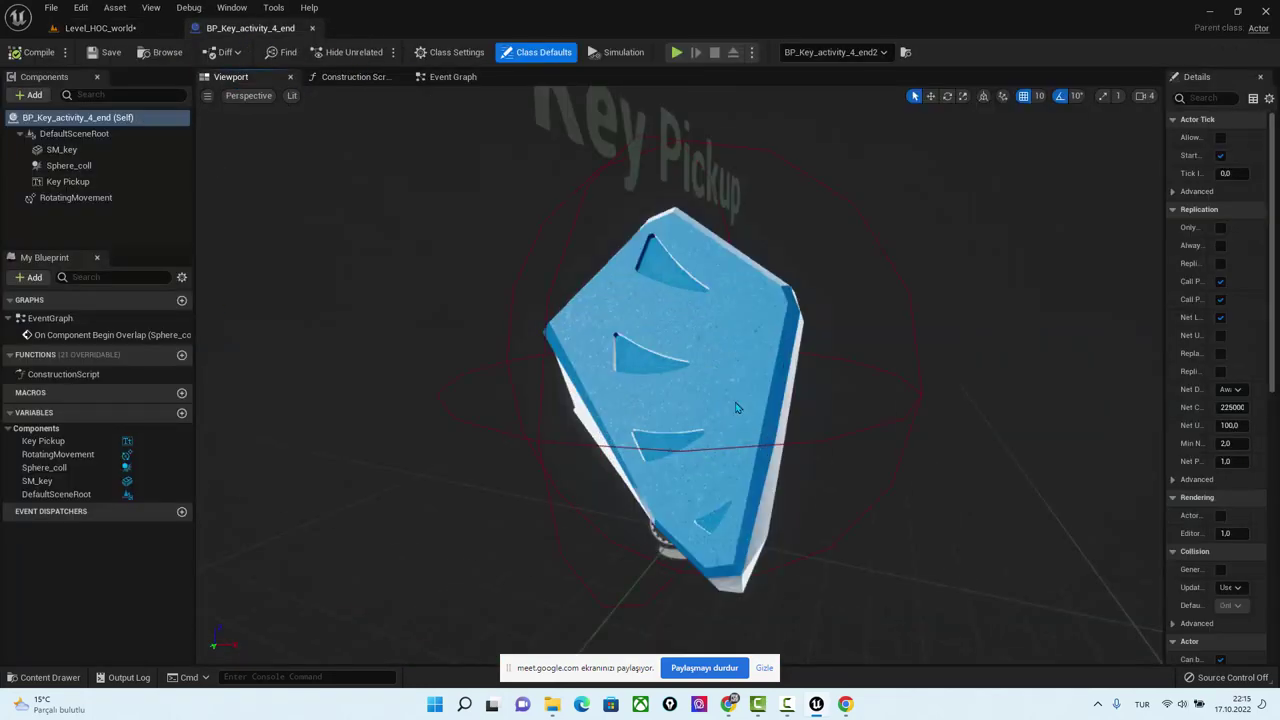
click(110, 133)
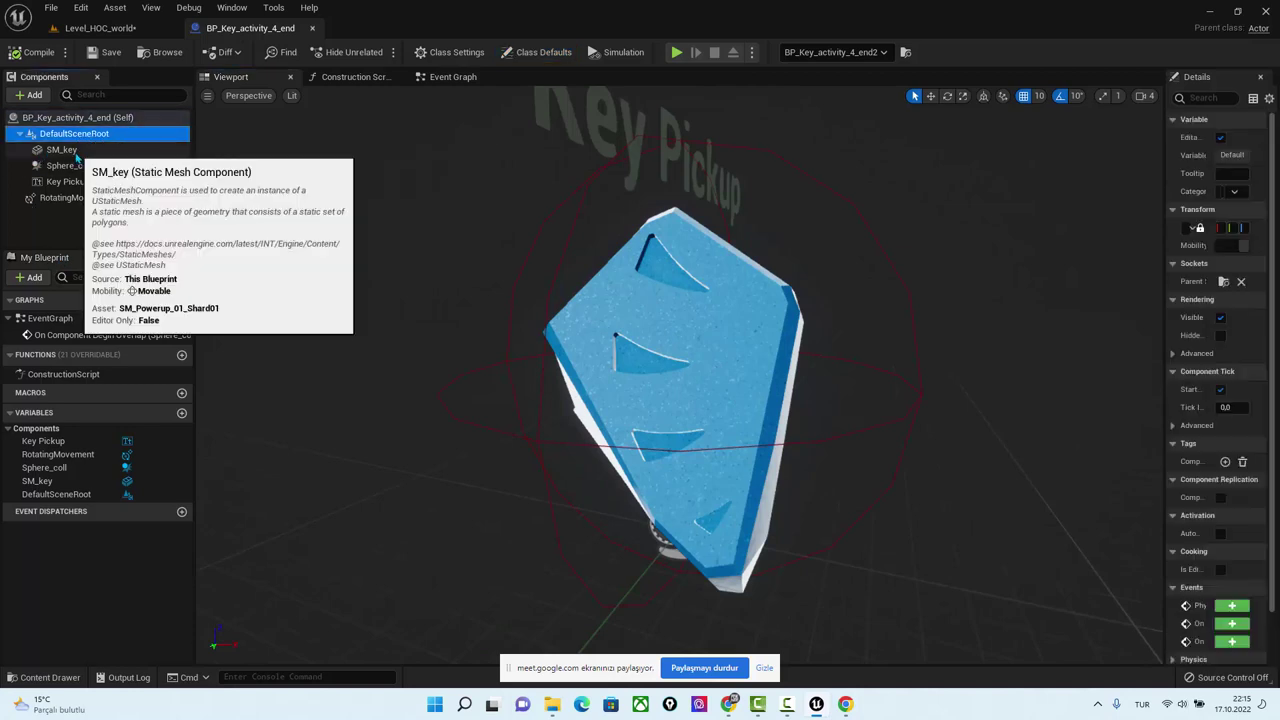
click(122, 148)
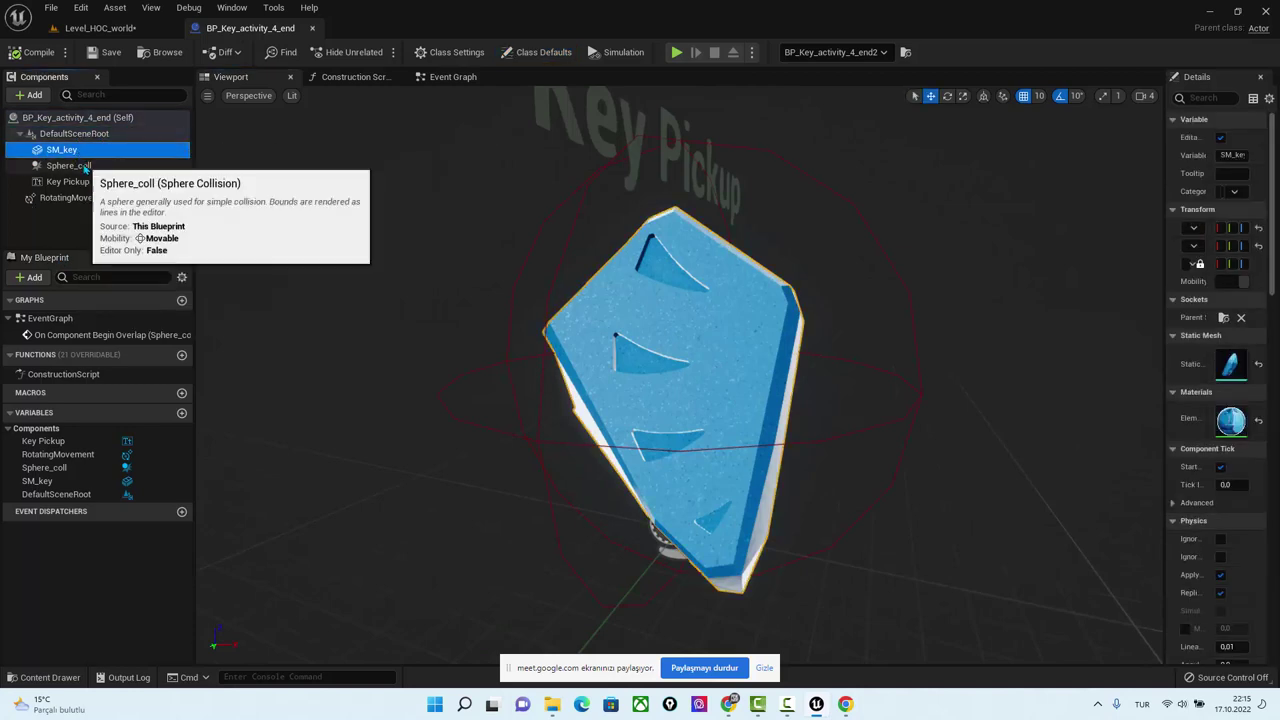
click(111, 166)
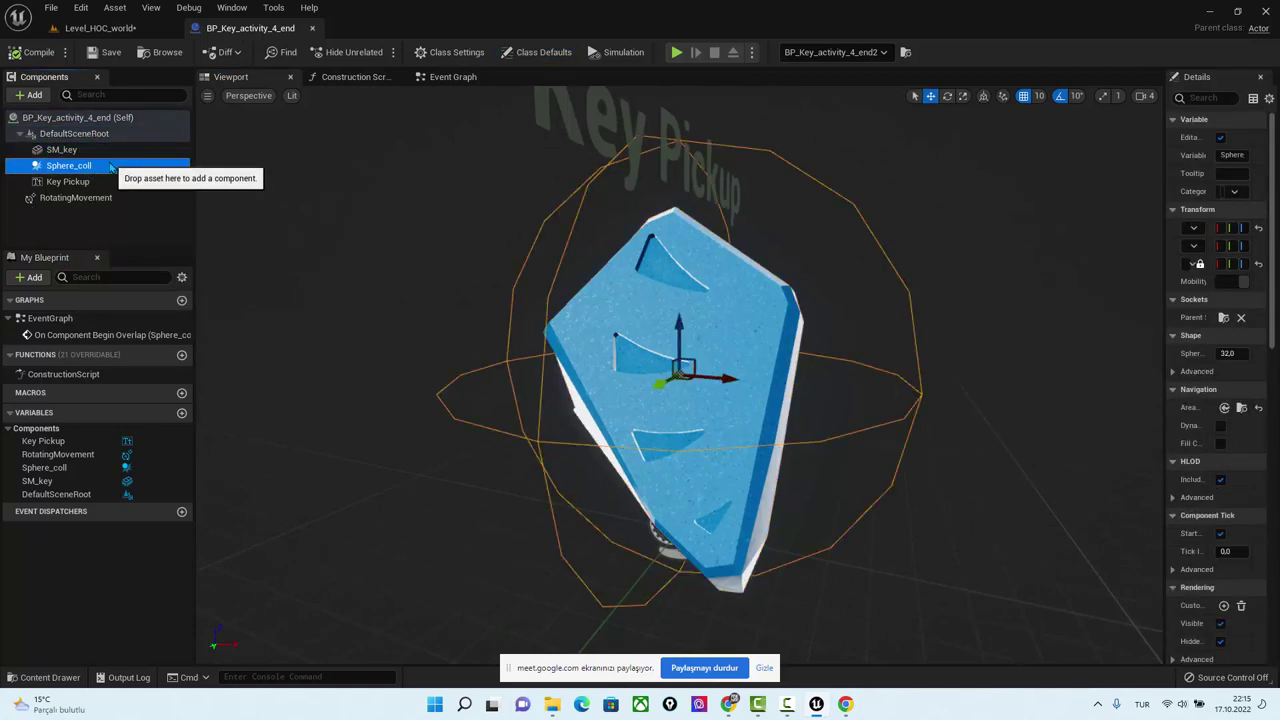
click(66, 198)
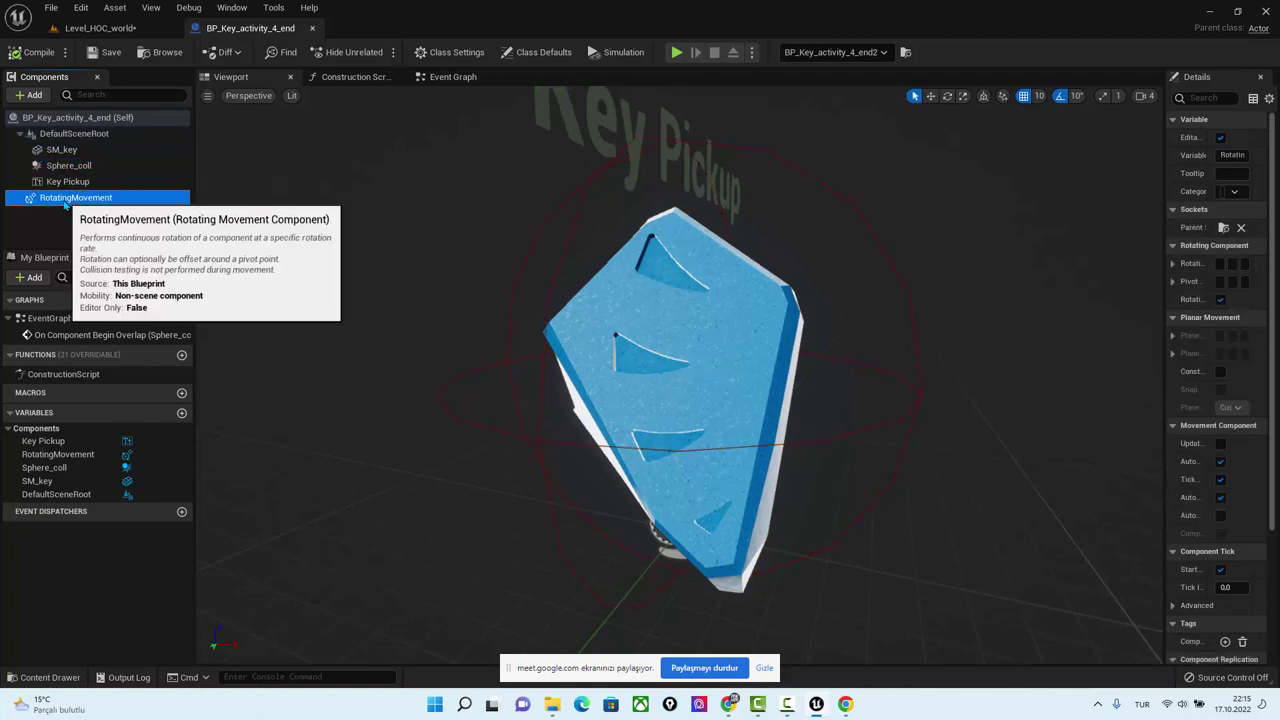
Show the Event Graph with the Activity comment boxes in view.
click(452, 77)
scroll(445, 437, down, 4)
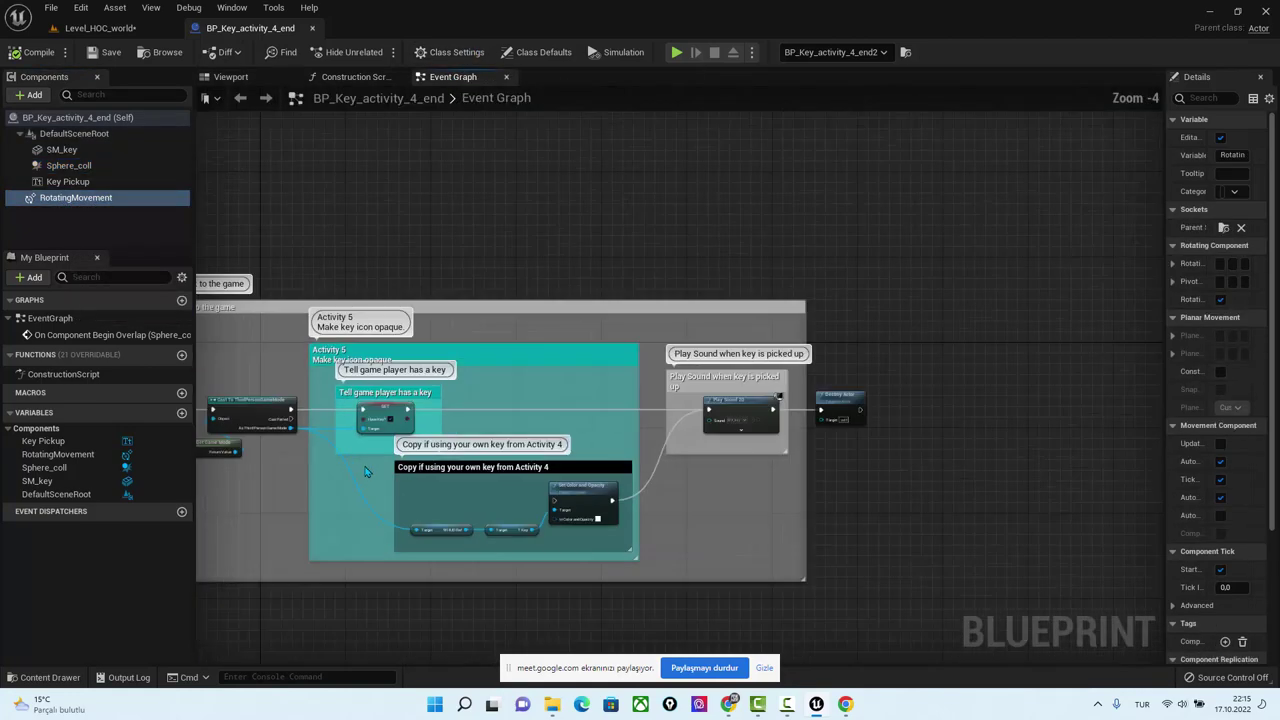
right_drag(369, 472, 540, 468)
scroll(465, 470, up, 1)
scroll(465, 470, up, 1)
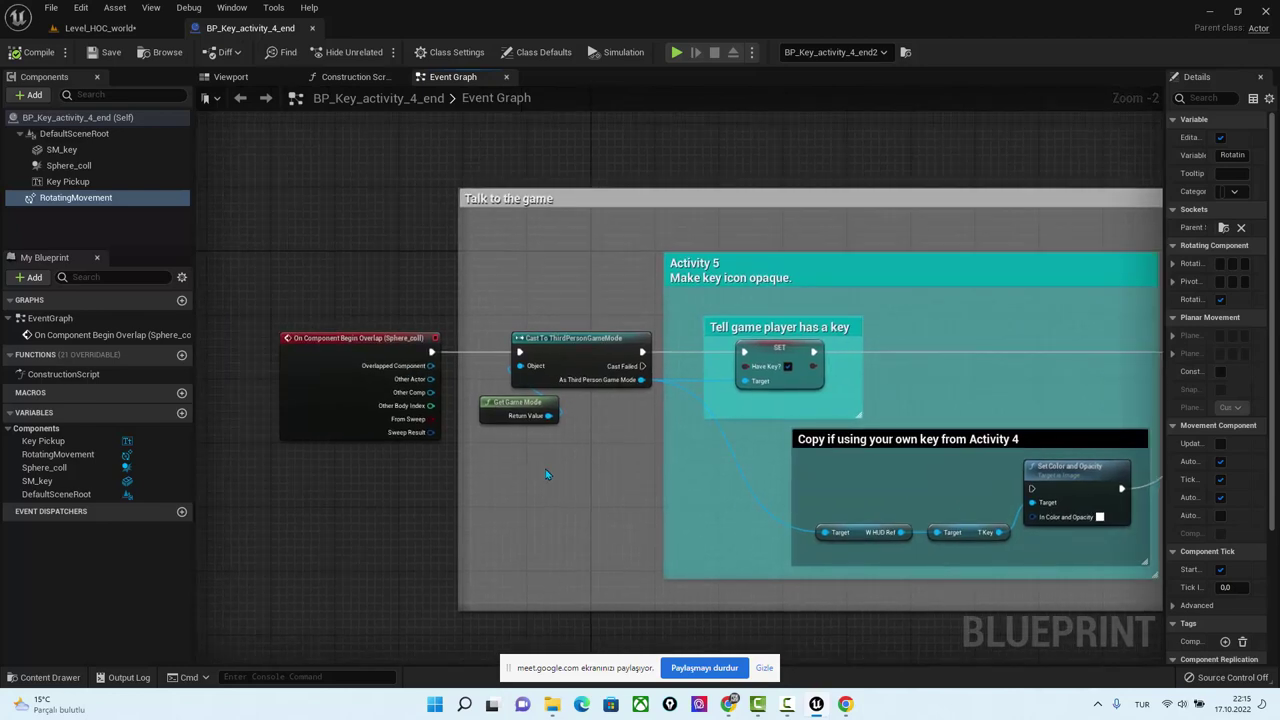
scroll(342, 457, up, 1)
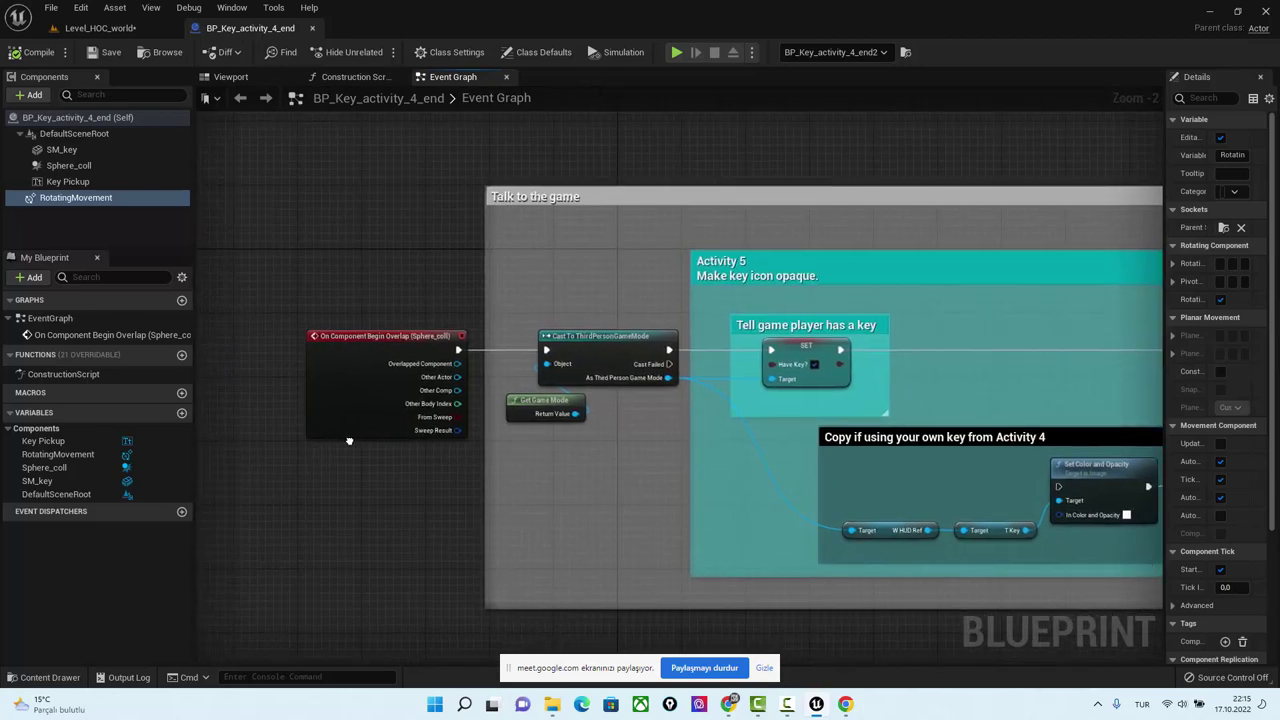
scroll(345, 445, up, 1)
Review Sphere_coll's Events in Details and the SET Have Key? node, then return to Level_HOC_world.
click(63, 167)
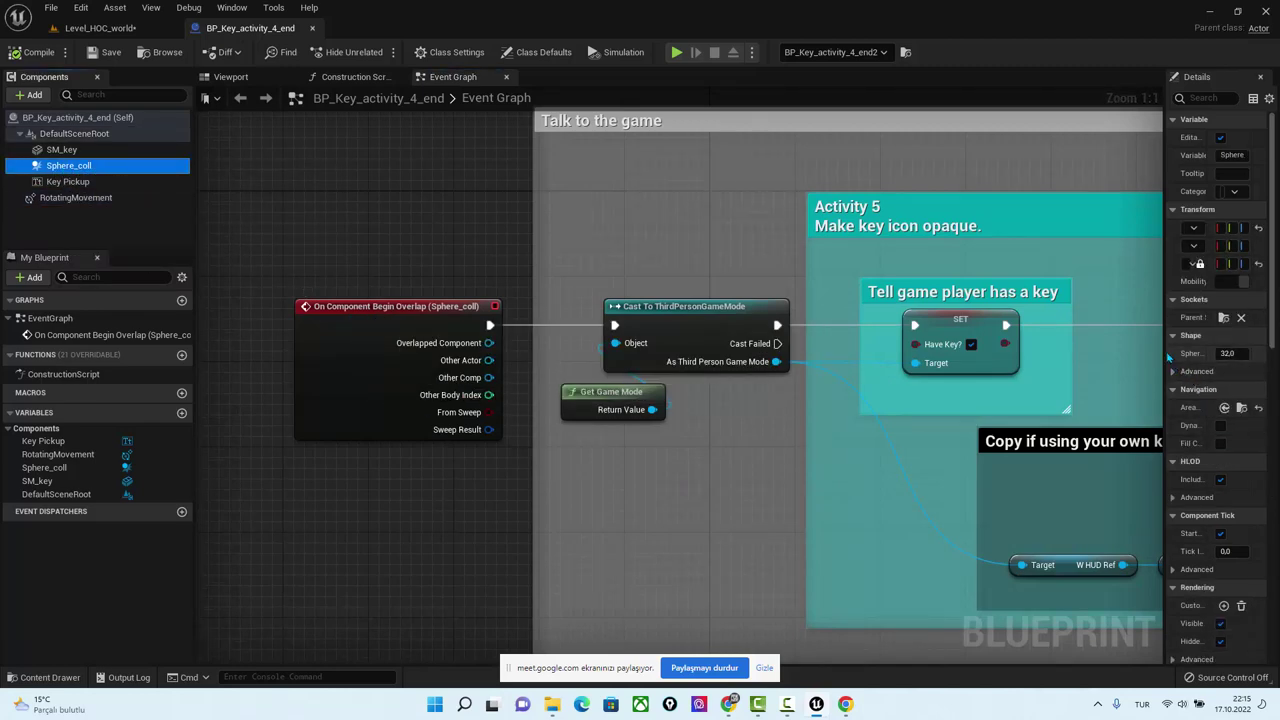
drag(1166, 397, 945, 400)
scroll(1118, 487, down, 3)
scroll(1118, 487, down, 5)
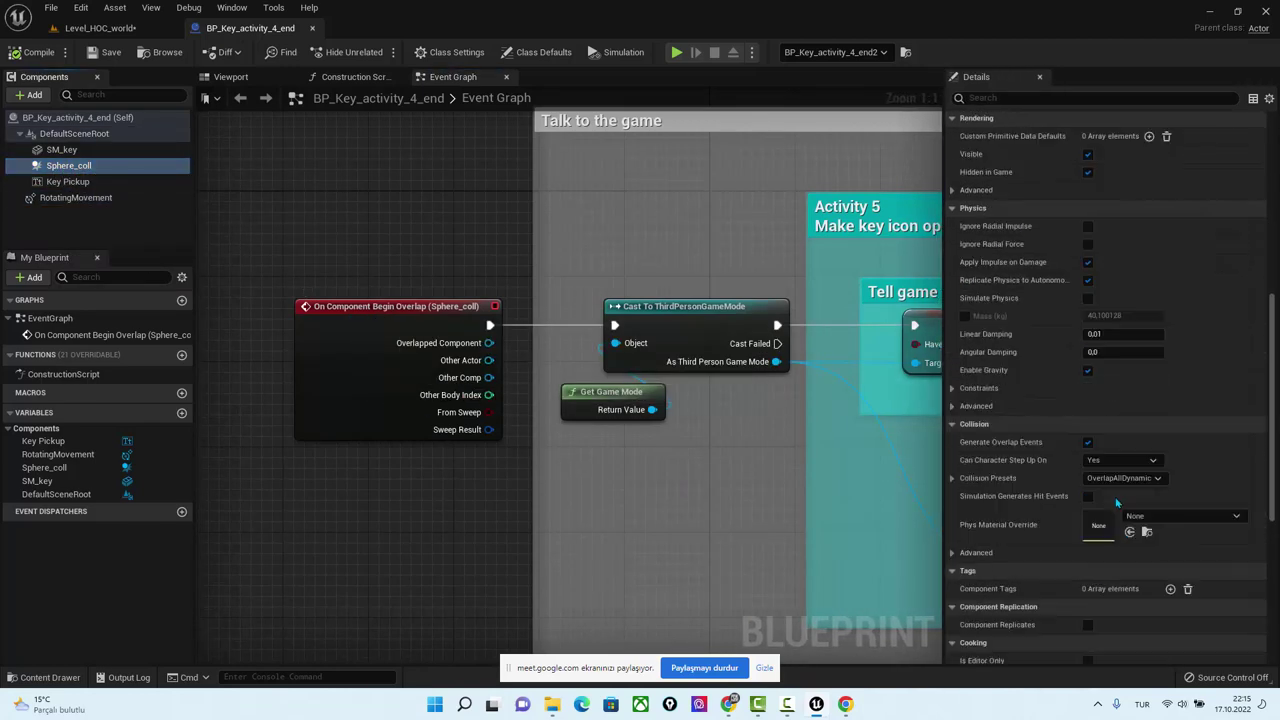
scroll(1118, 487, down, 5)
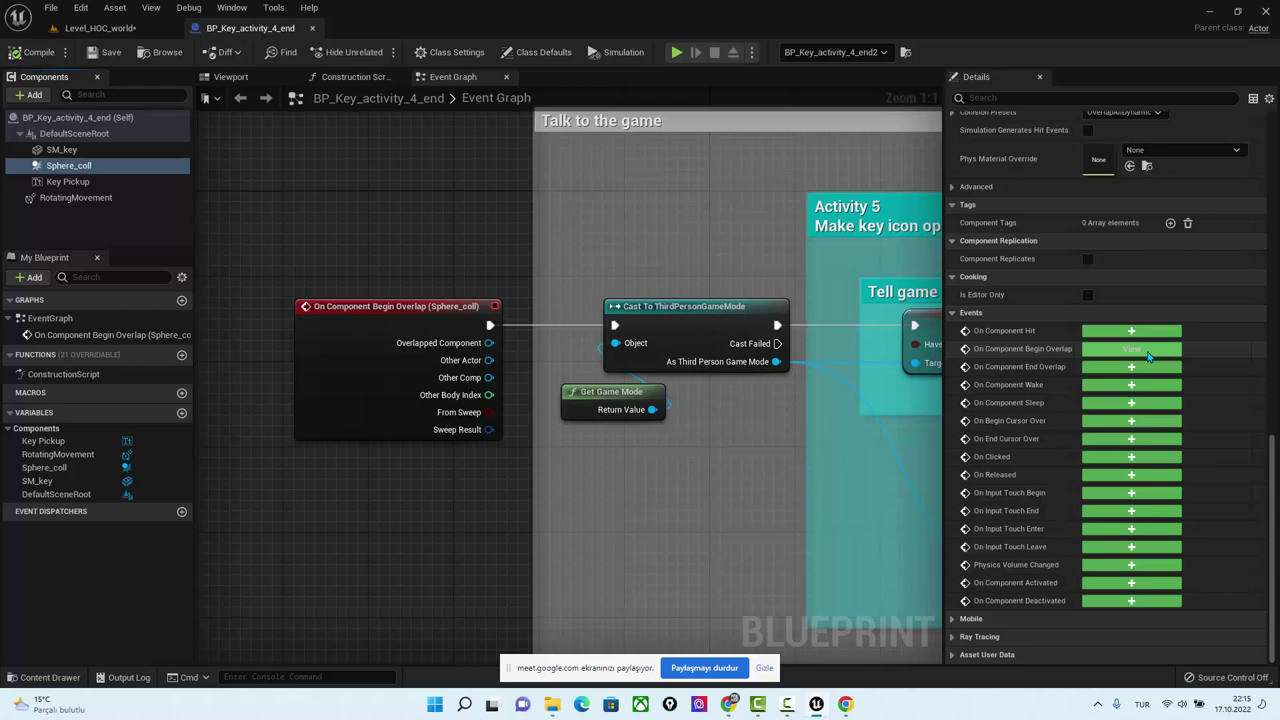
mouse_move(468, 420)
right_down()
mouse_move(328, 371)
mouse_move(312, 438)
mouse_move(290, 432)
right_up()
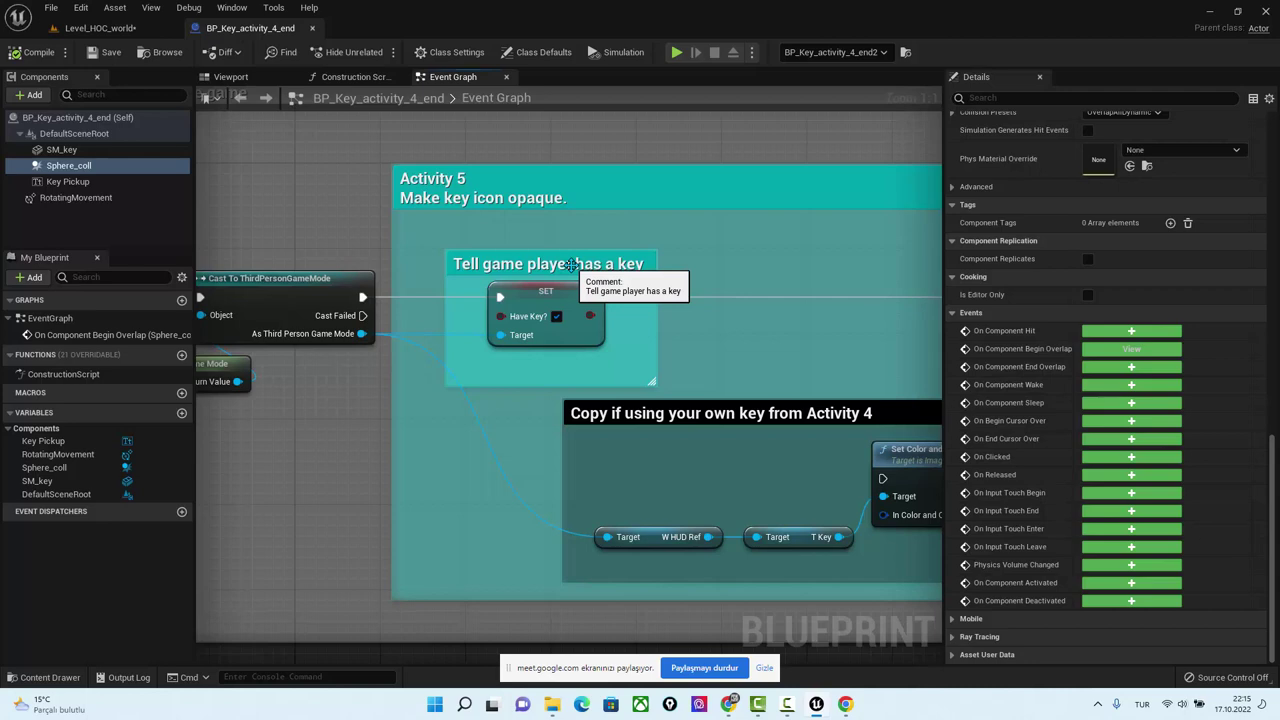
click(100, 28)
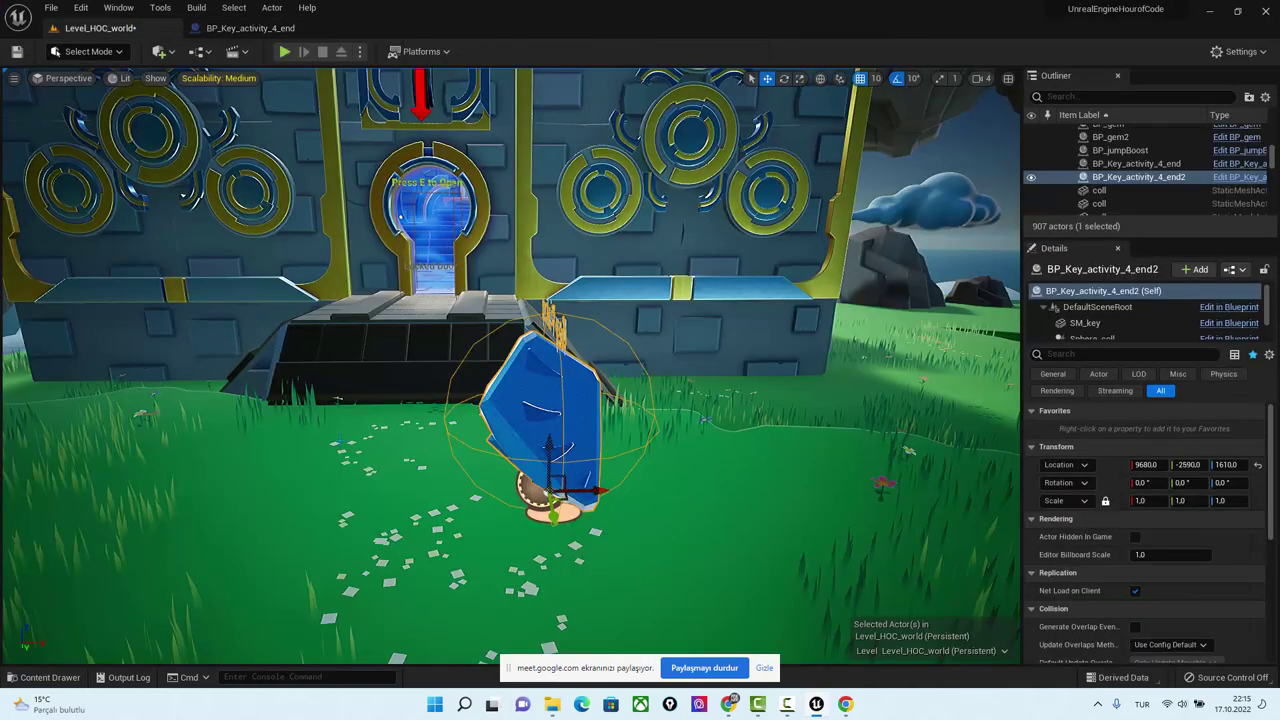
Browse to the door actor's asset and open BP_Door_Locked from the Content Drawer.
click(430, 215)
right_click(428, 210)
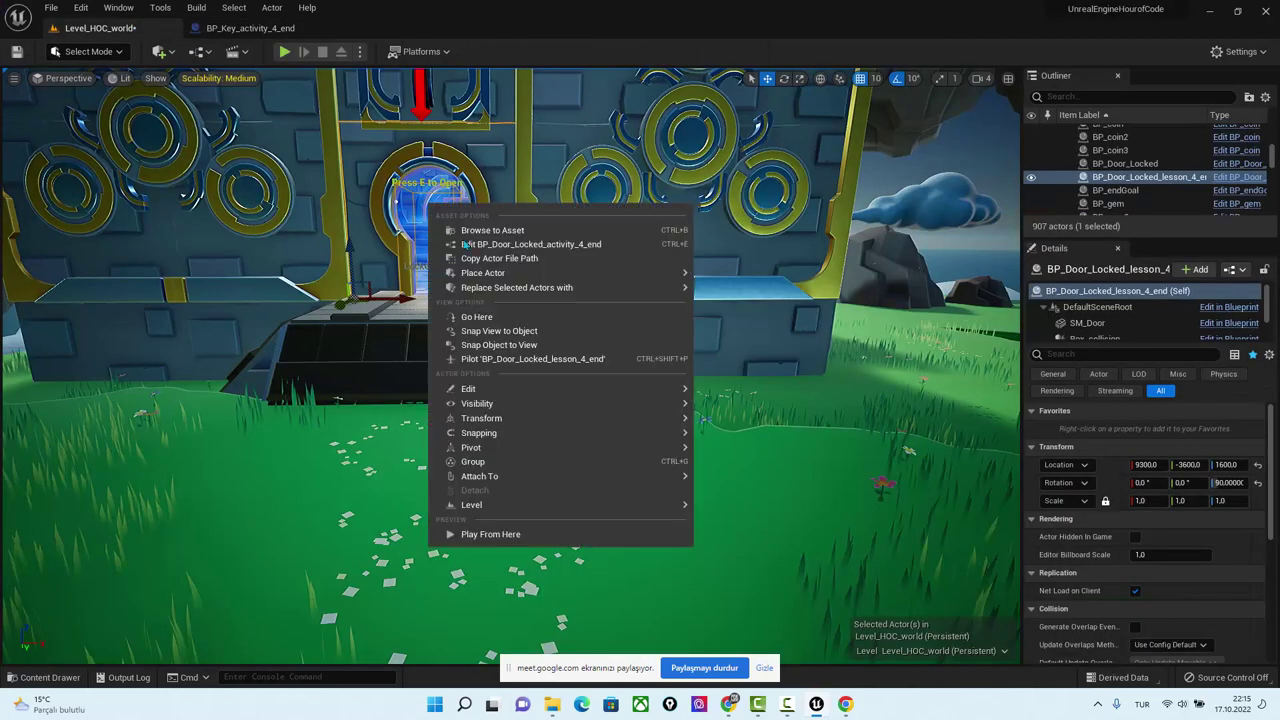
click(480, 230)
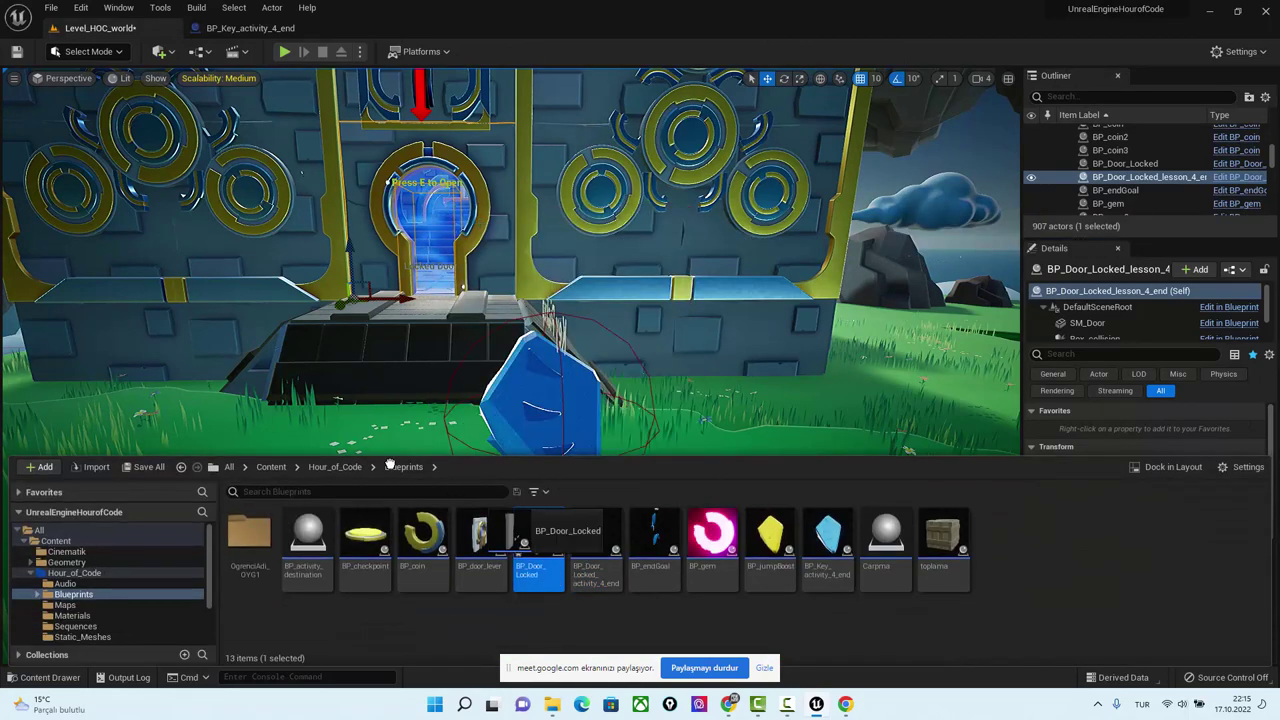
drag(390, 466, 145, 470)
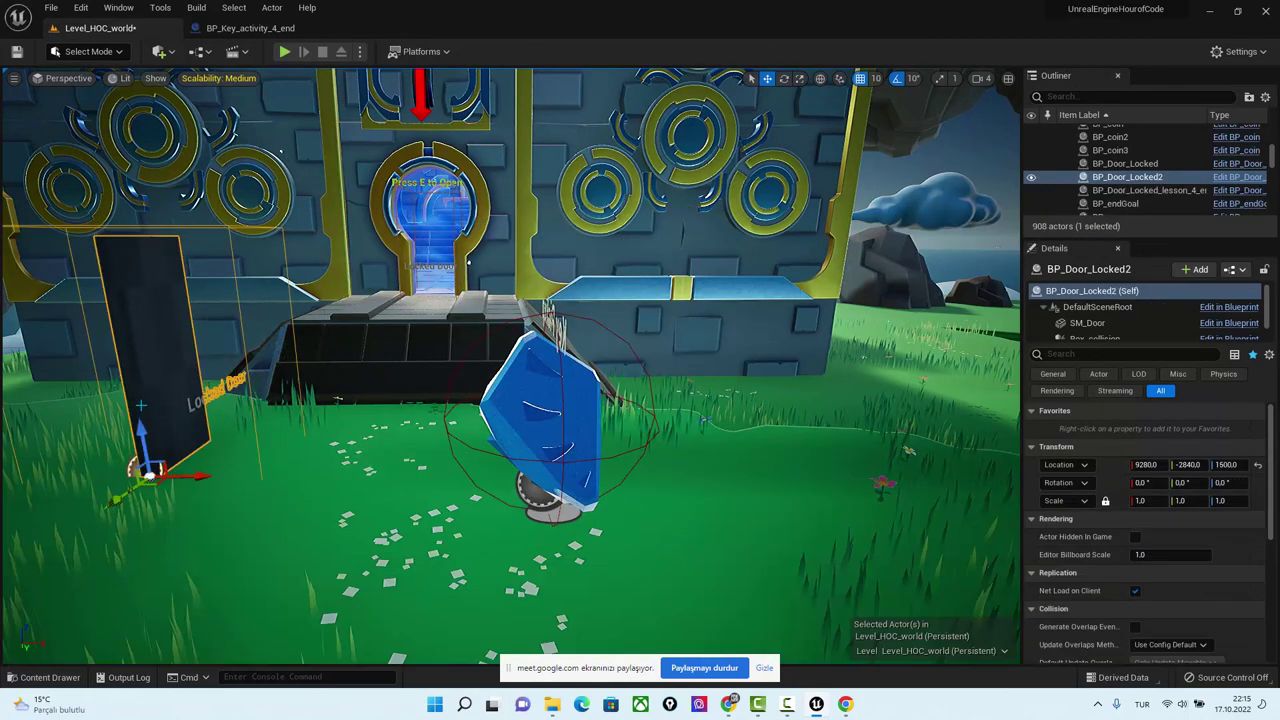
click(55, 678)
double_click(537, 547)
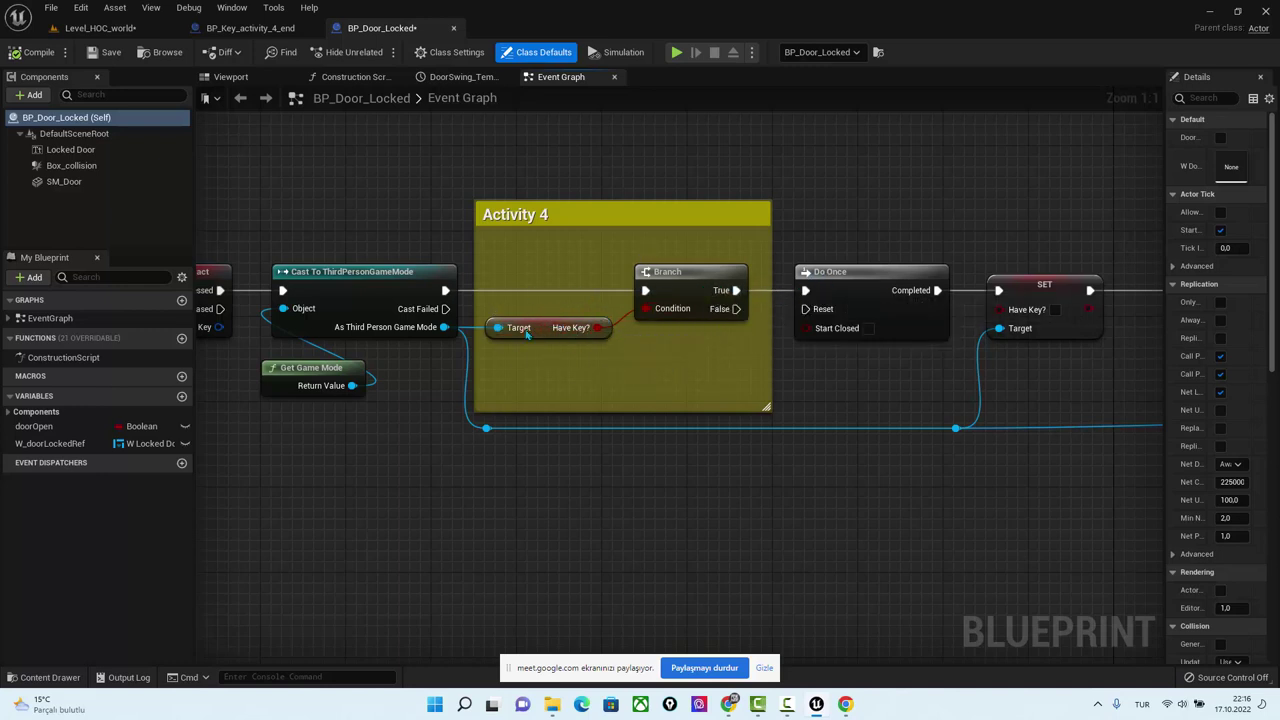
click(255, 28)
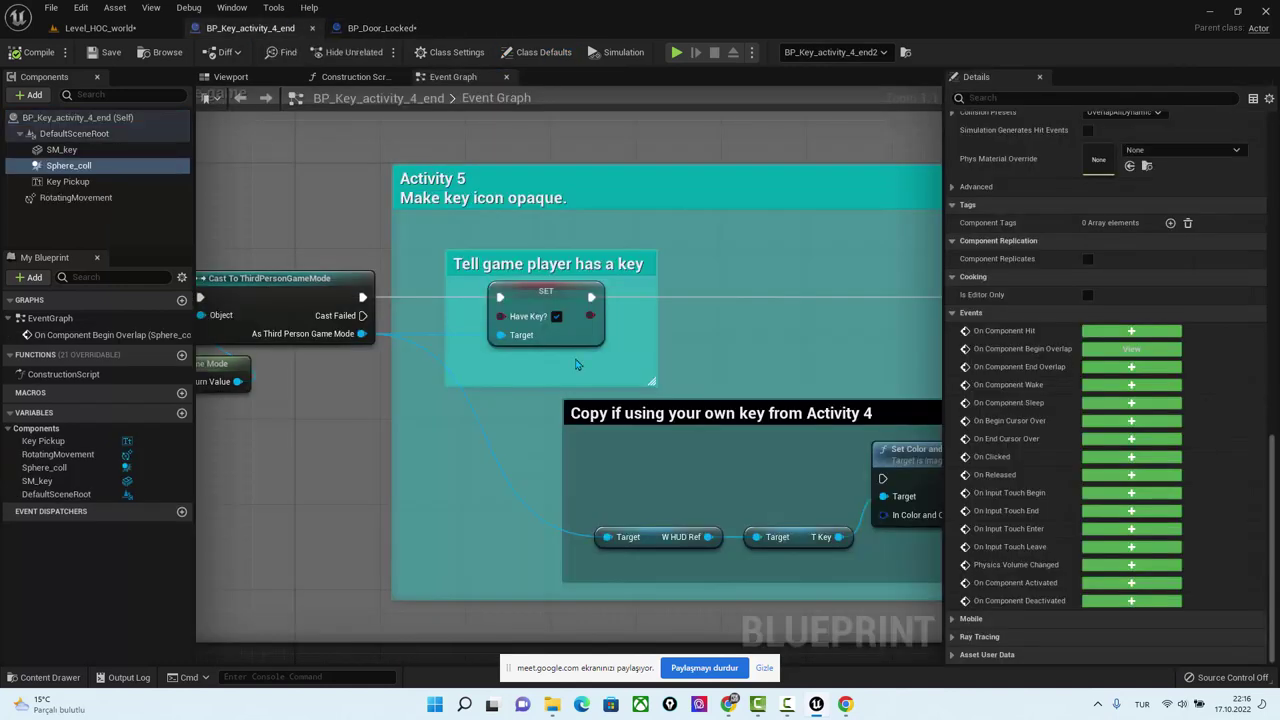
right_drag(416, 375, 768, 378)
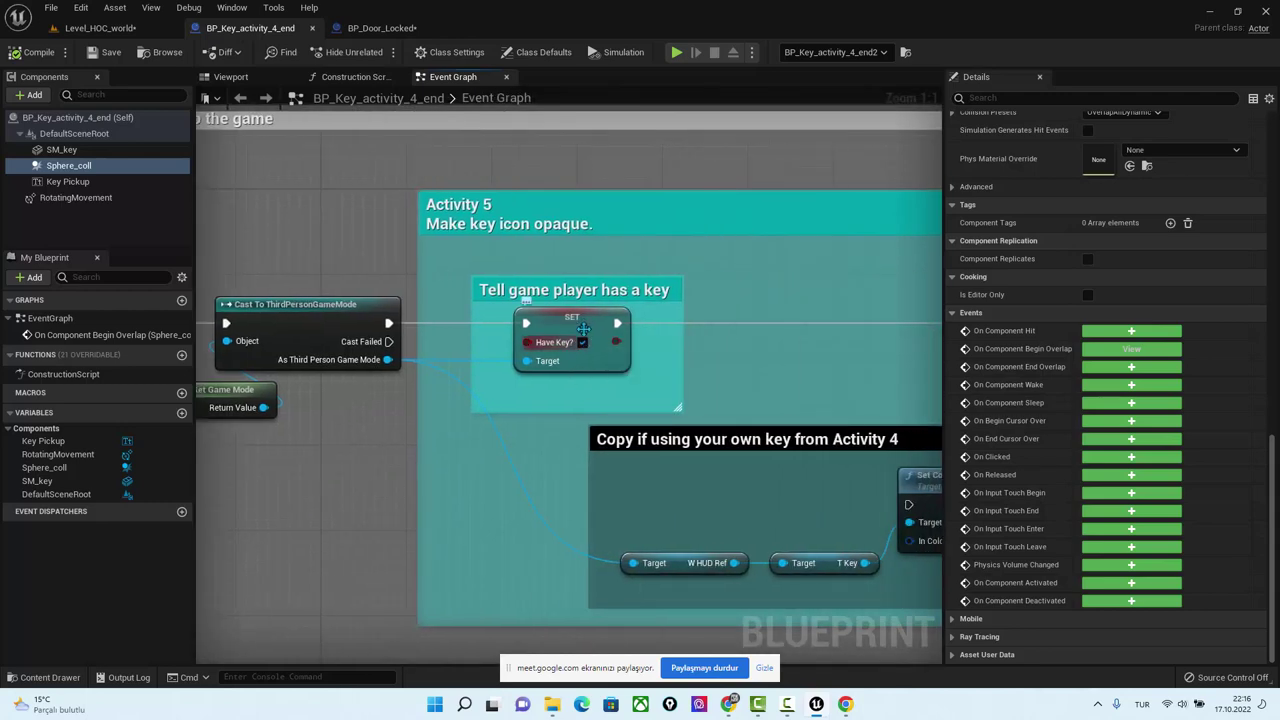
click(581, 318)
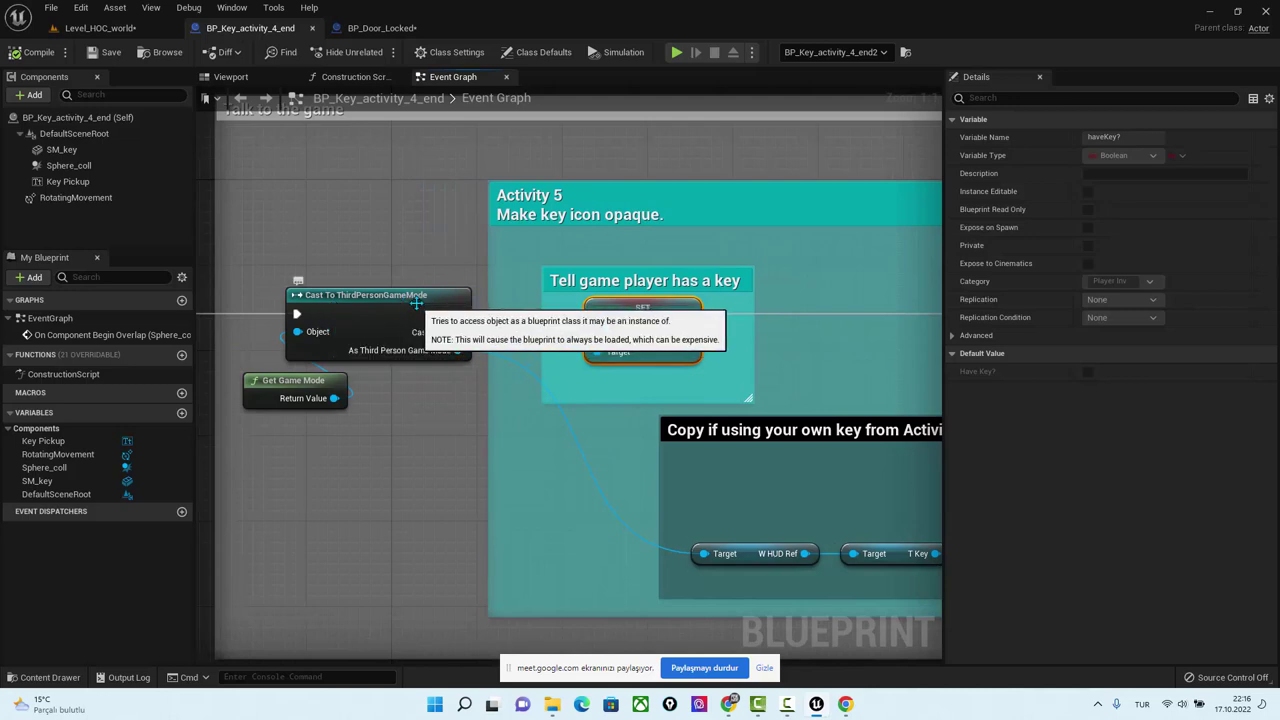
right_drag(355, 449, 438, 437)
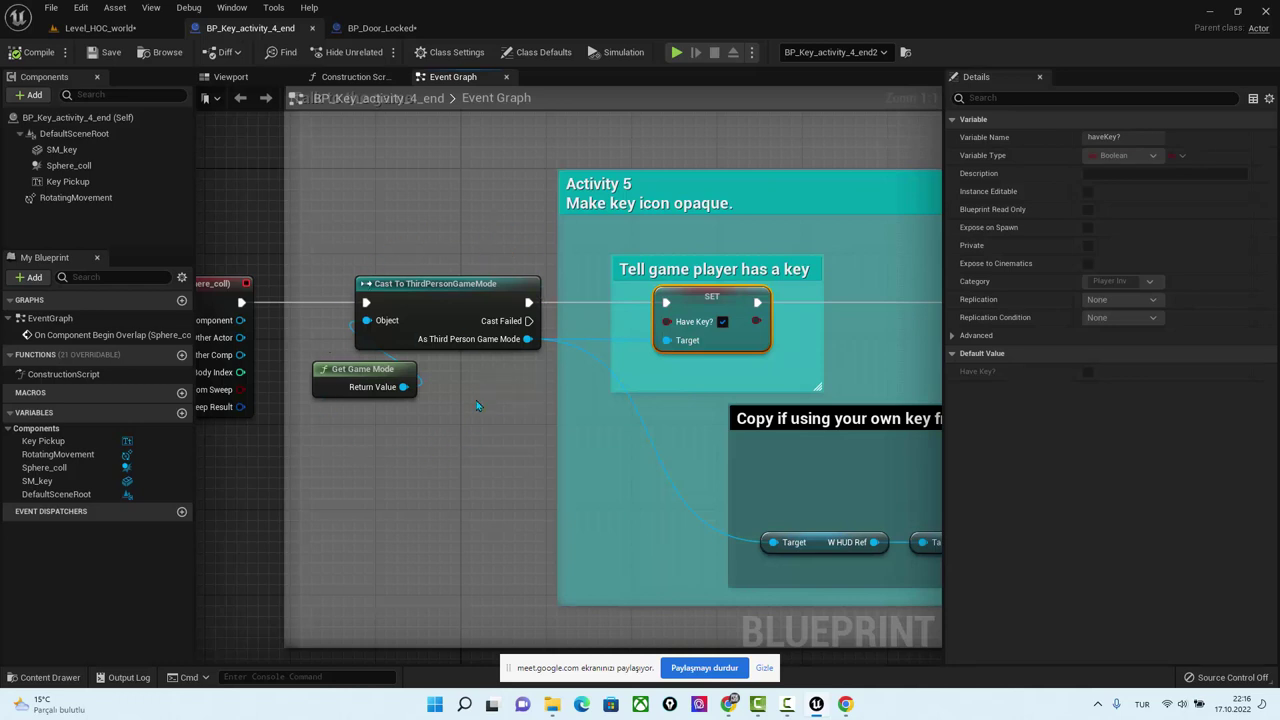
scroll(586, 186, up, 5)
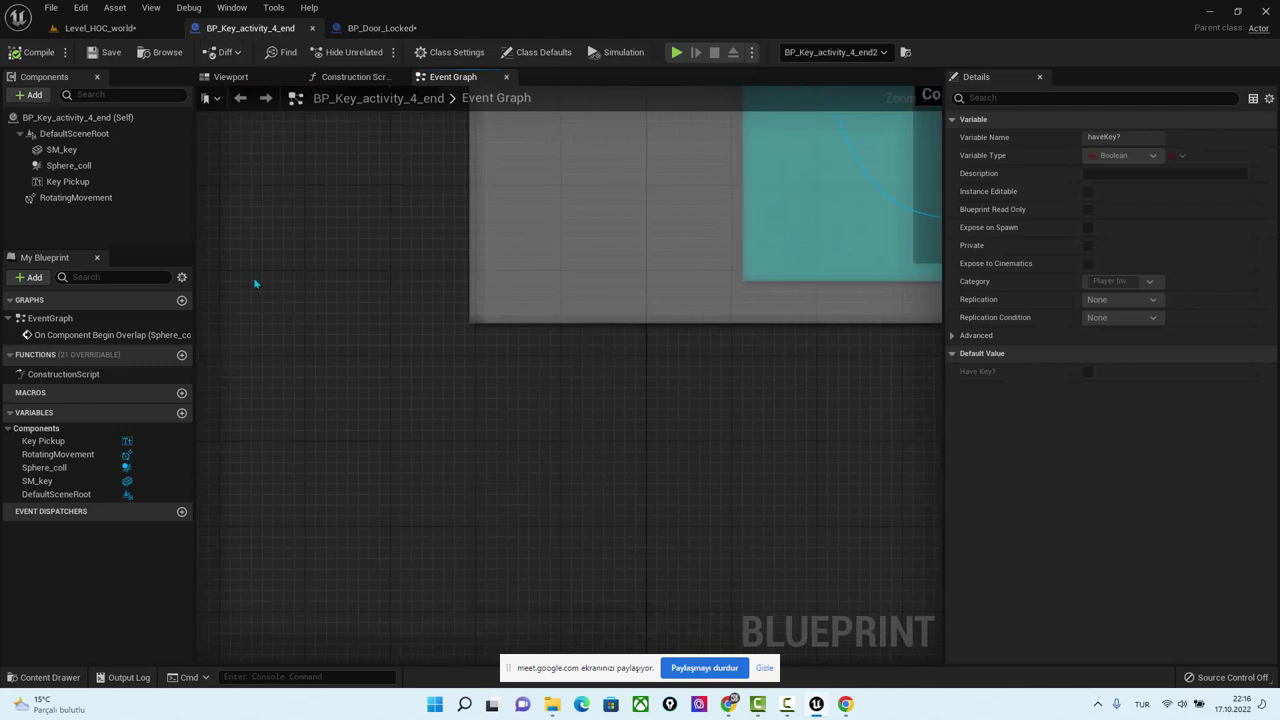
click(95, 166)
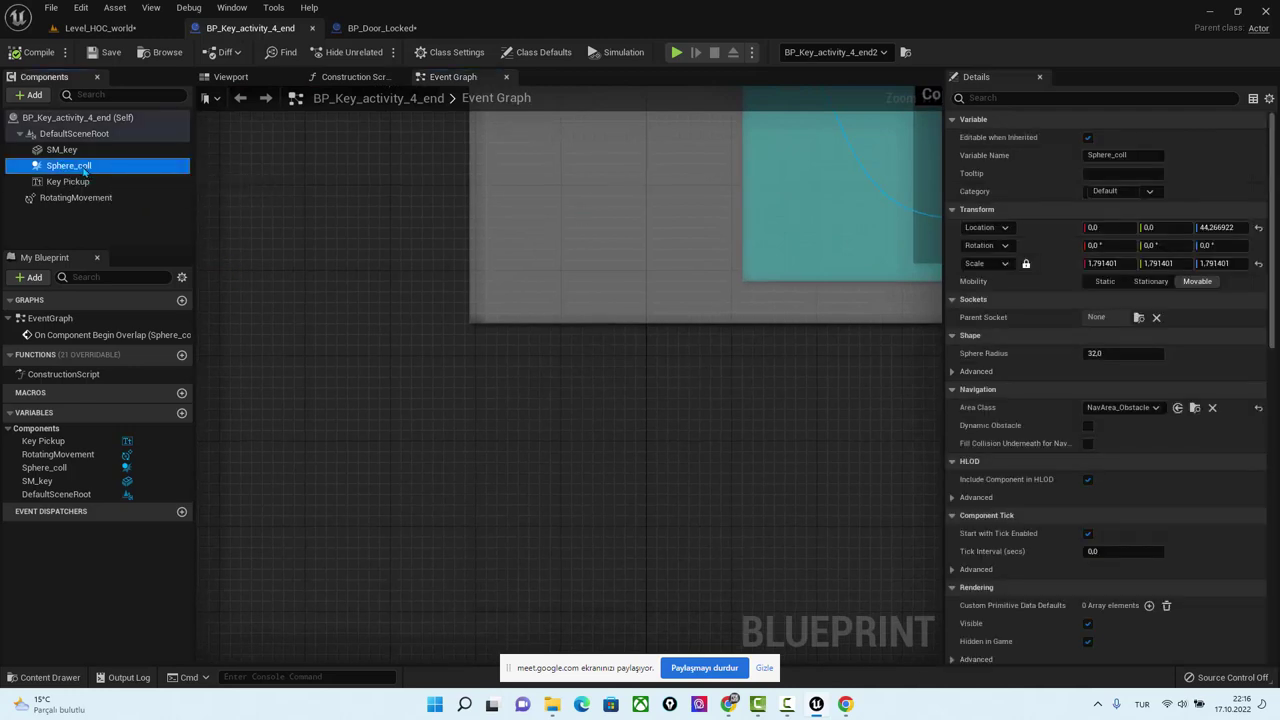
scroll(474, 343, down, 2)
scroll(1232, 535, down, 5)
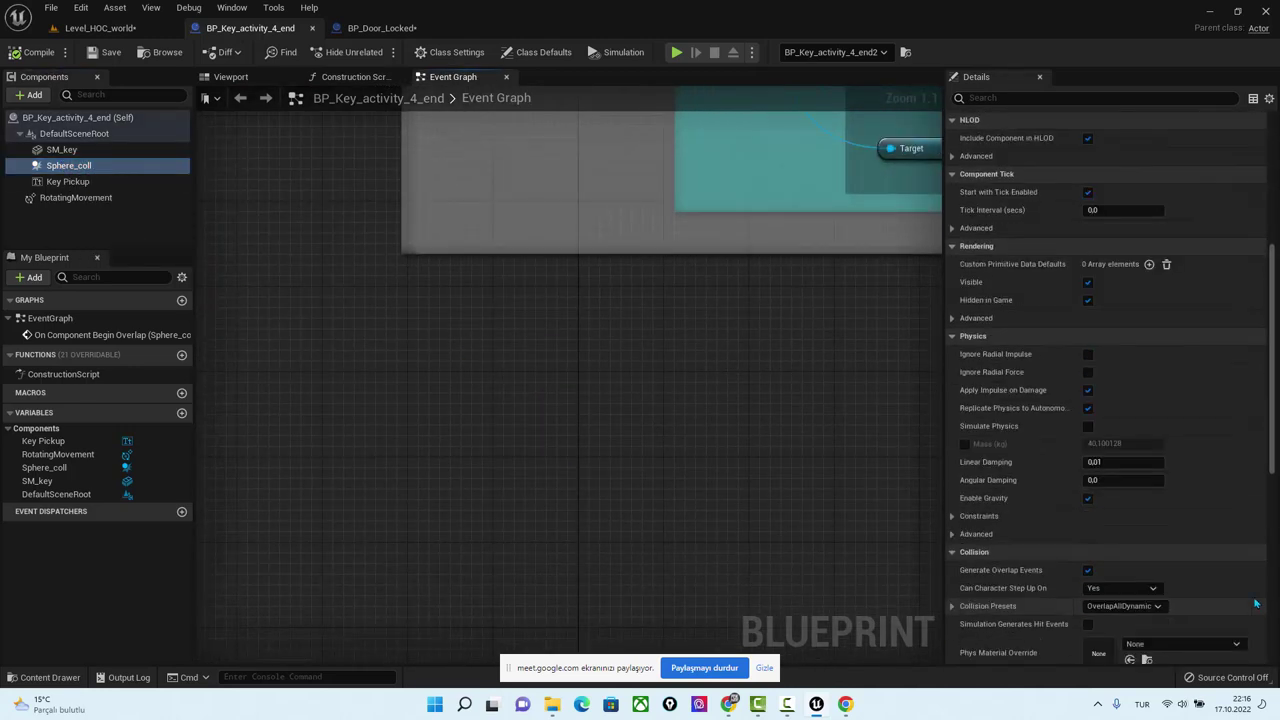
scroll(1256, 604, down, 5)
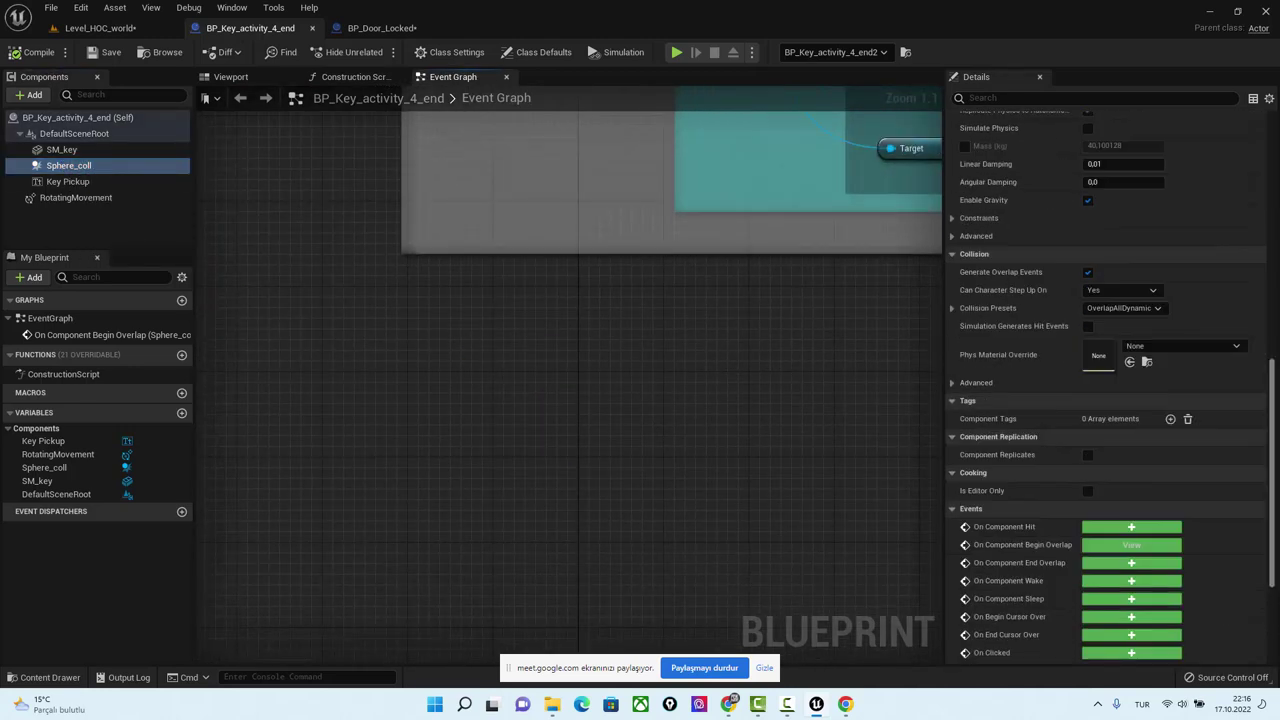
Add an On Component Begin Overlap event for Sphere_coll and move it into view.
click(1128, 546)
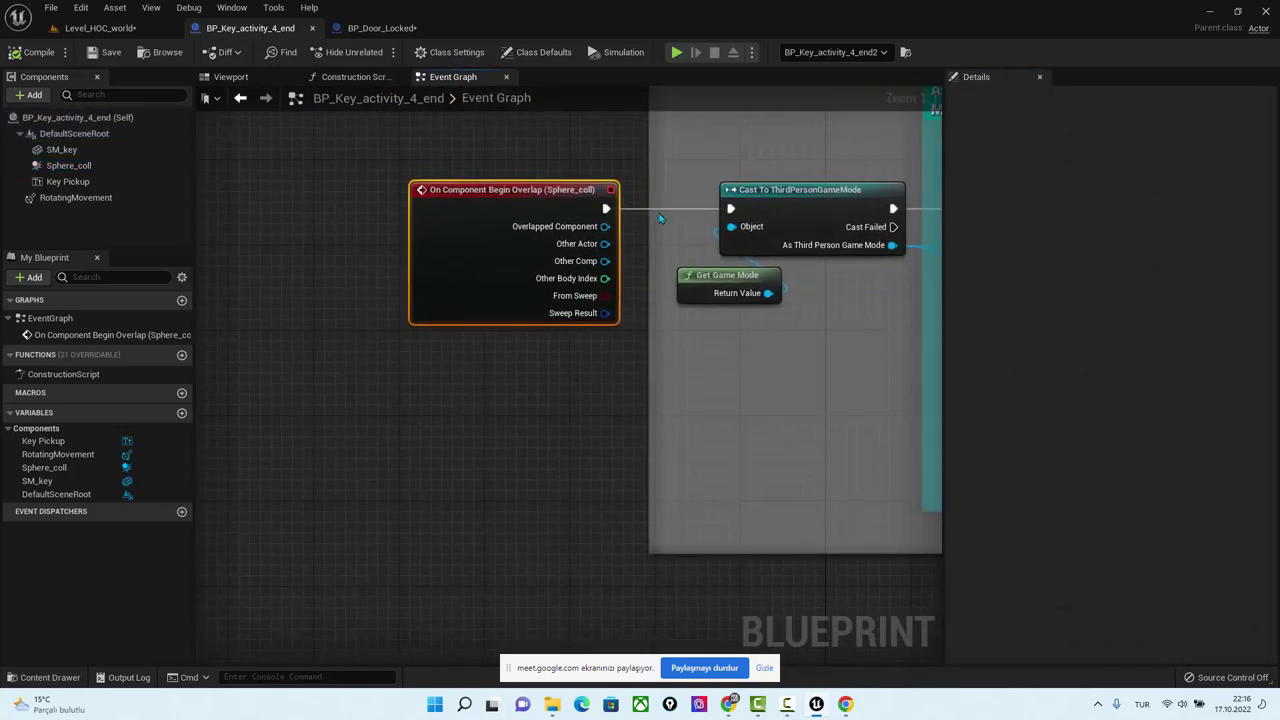
drag(605, 208, 694, 223)
drag(505, 190, 510, 485)
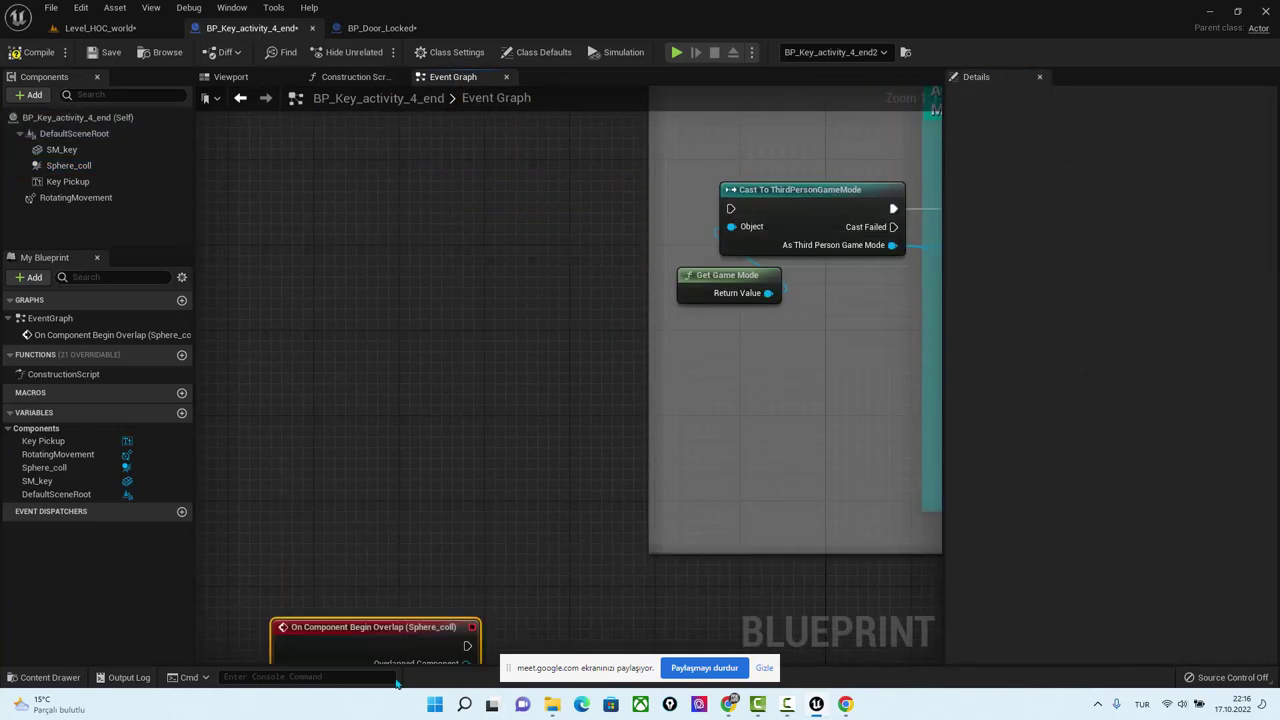
right_drag(510, 485, 456, 275)
right_drag(497, 474, 543, 583)
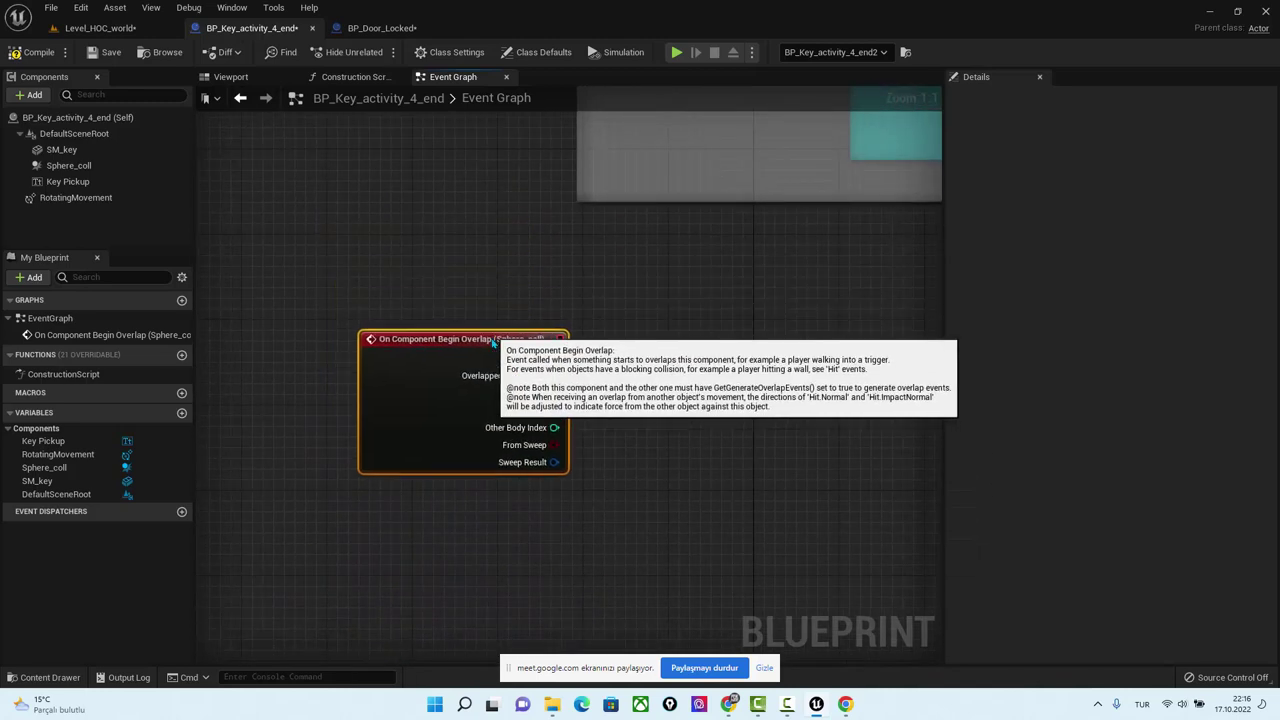
Search graph actions for 'have to' with Context Sensitive toggled, then view the BP_Door_Locked graph.
right_click(694, 429)
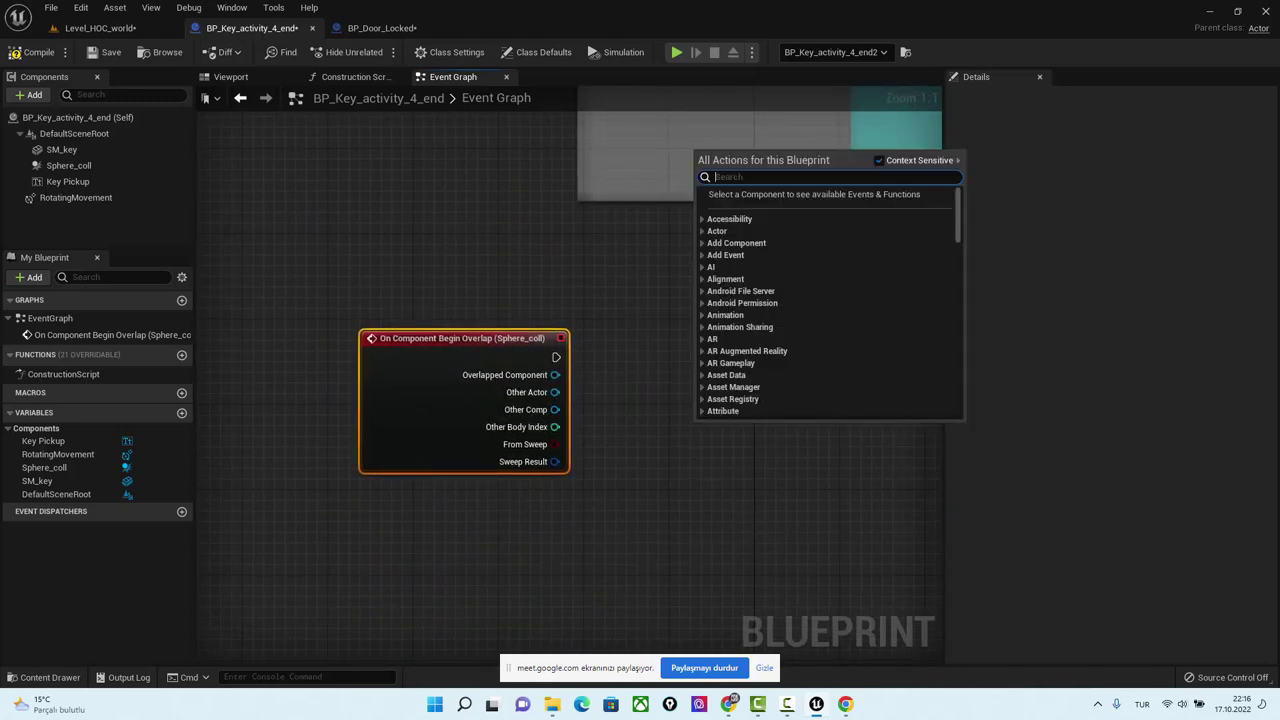
text(have )
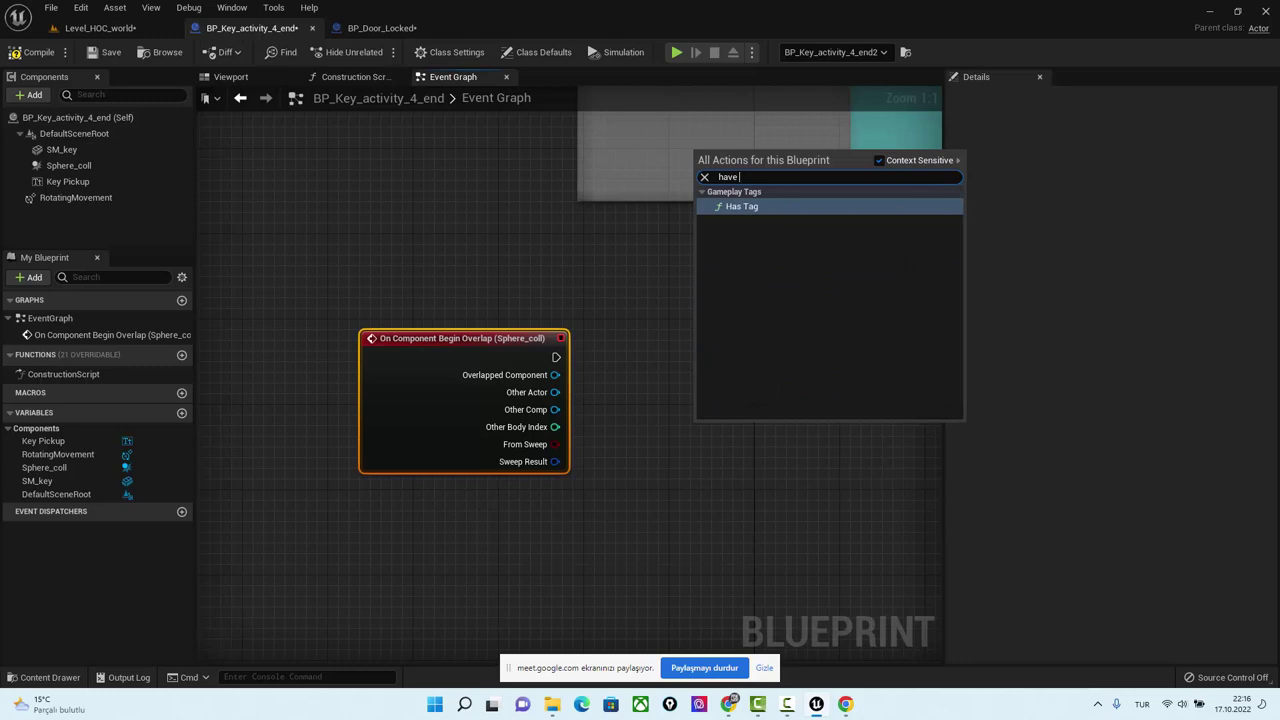
text(to key)
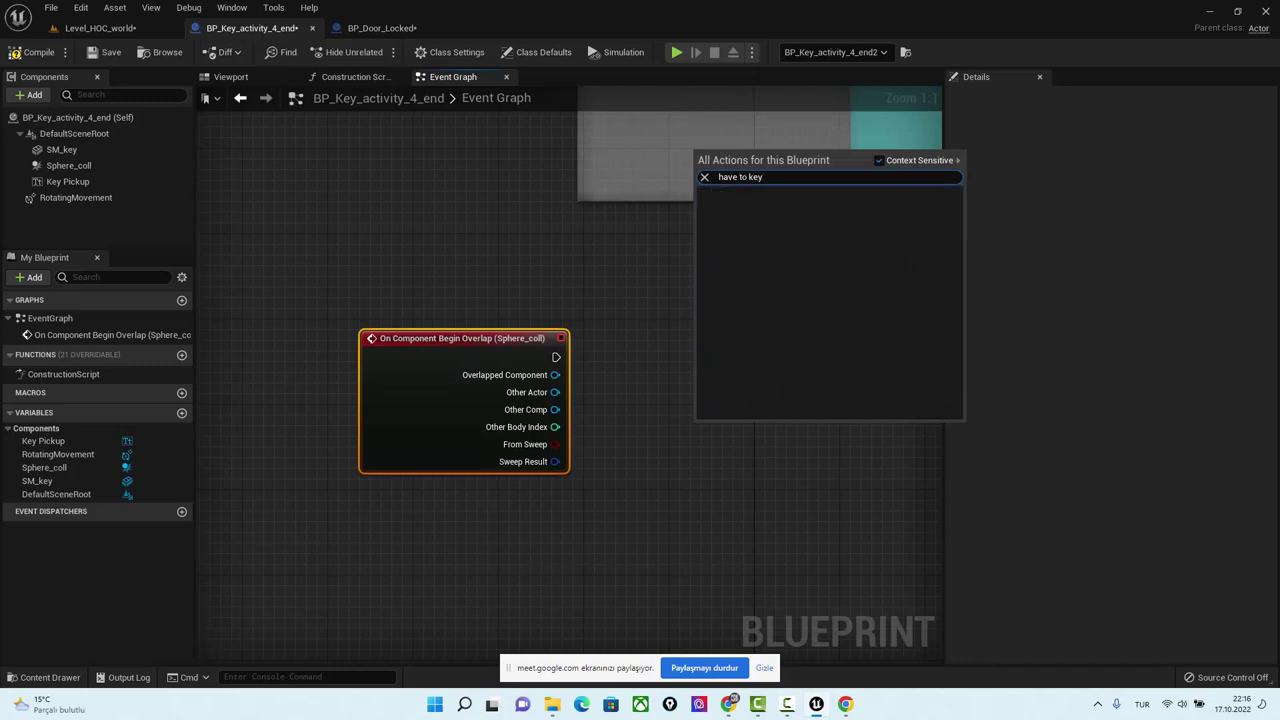
click(884, 160)
click(879, 162)
click(675, 497)
click(381, 28)
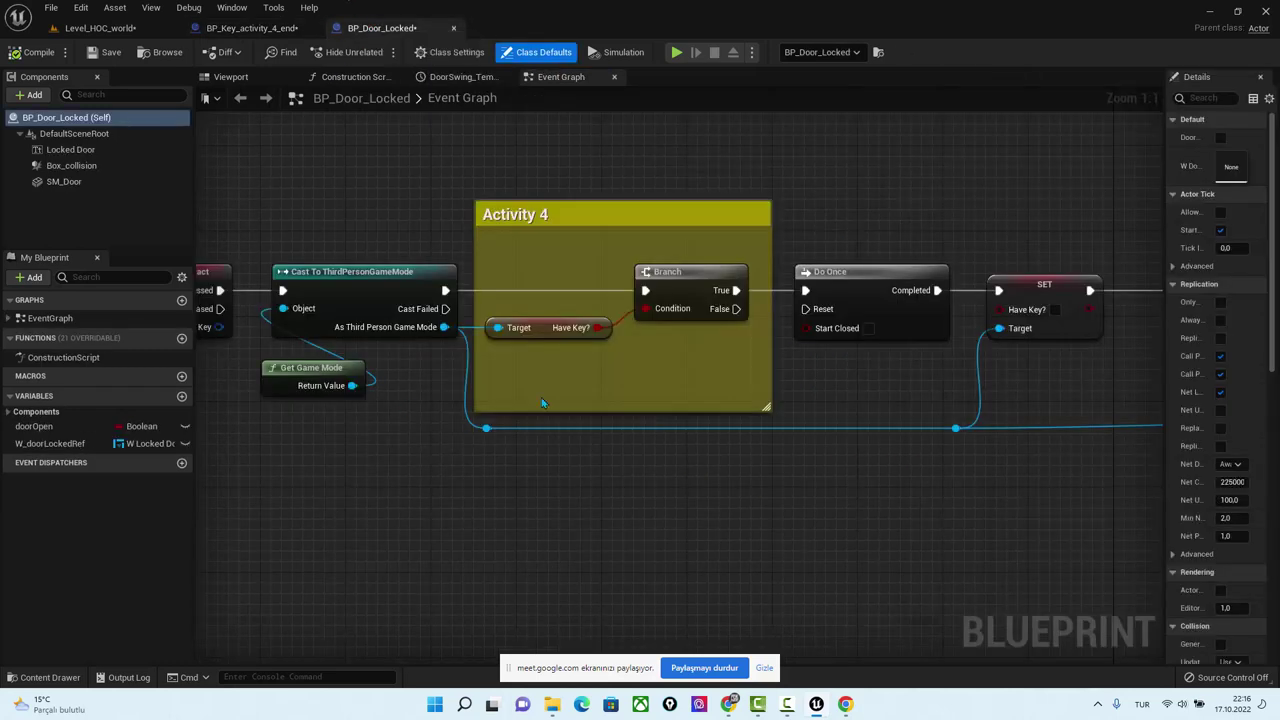
right_drag(414, 514, 489, 560)
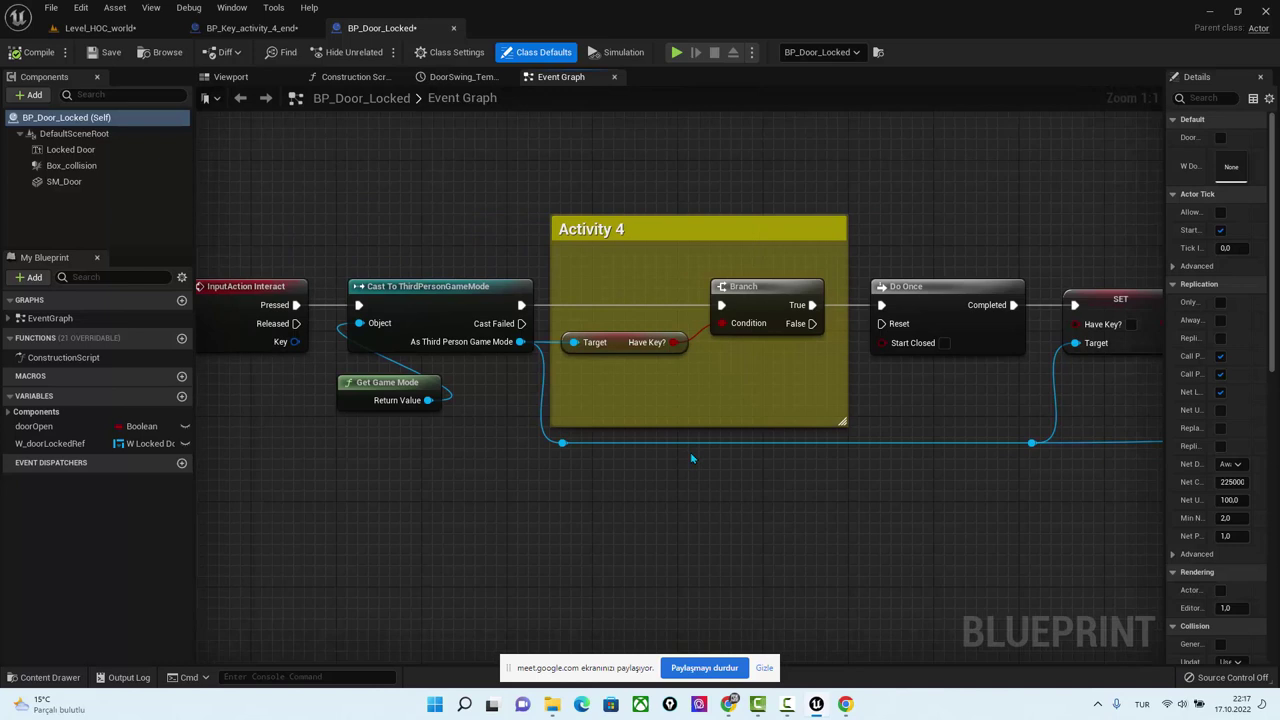
Back in the key Blueprint, search actions for 'ga' and reposition the overlap event node.
click(251, 28)
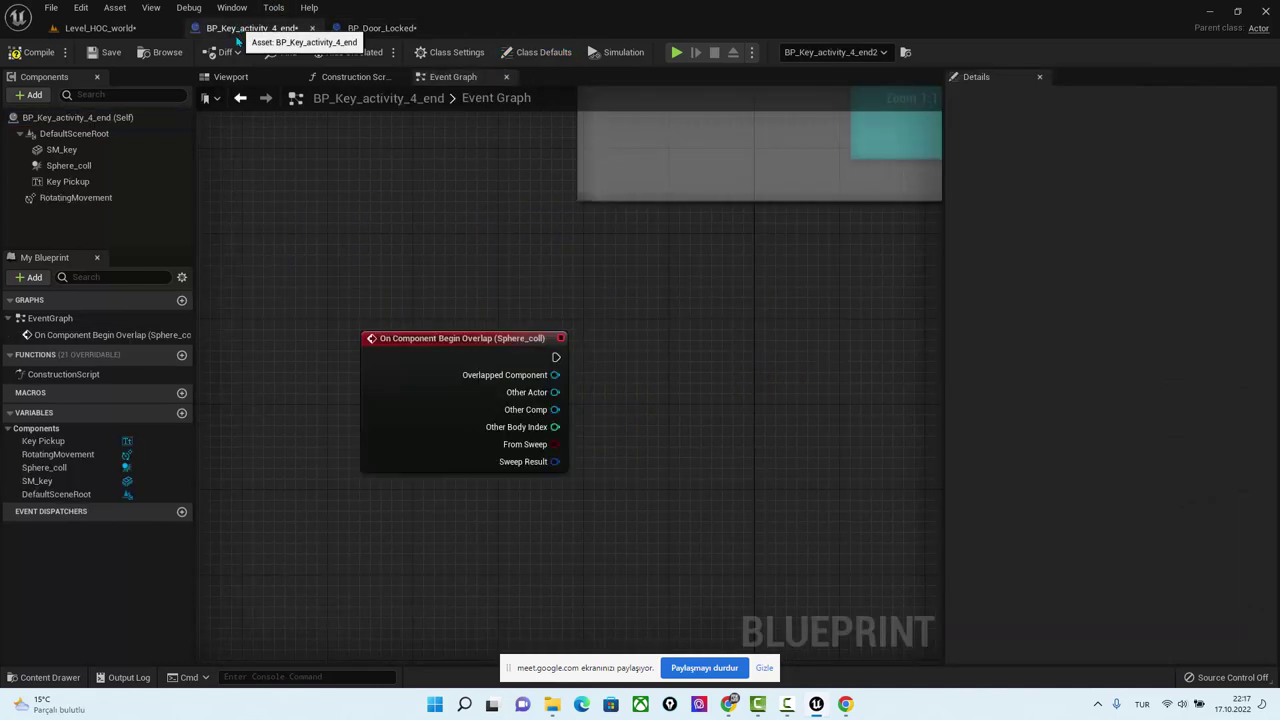
right_drag(672, 306, 629, 295)
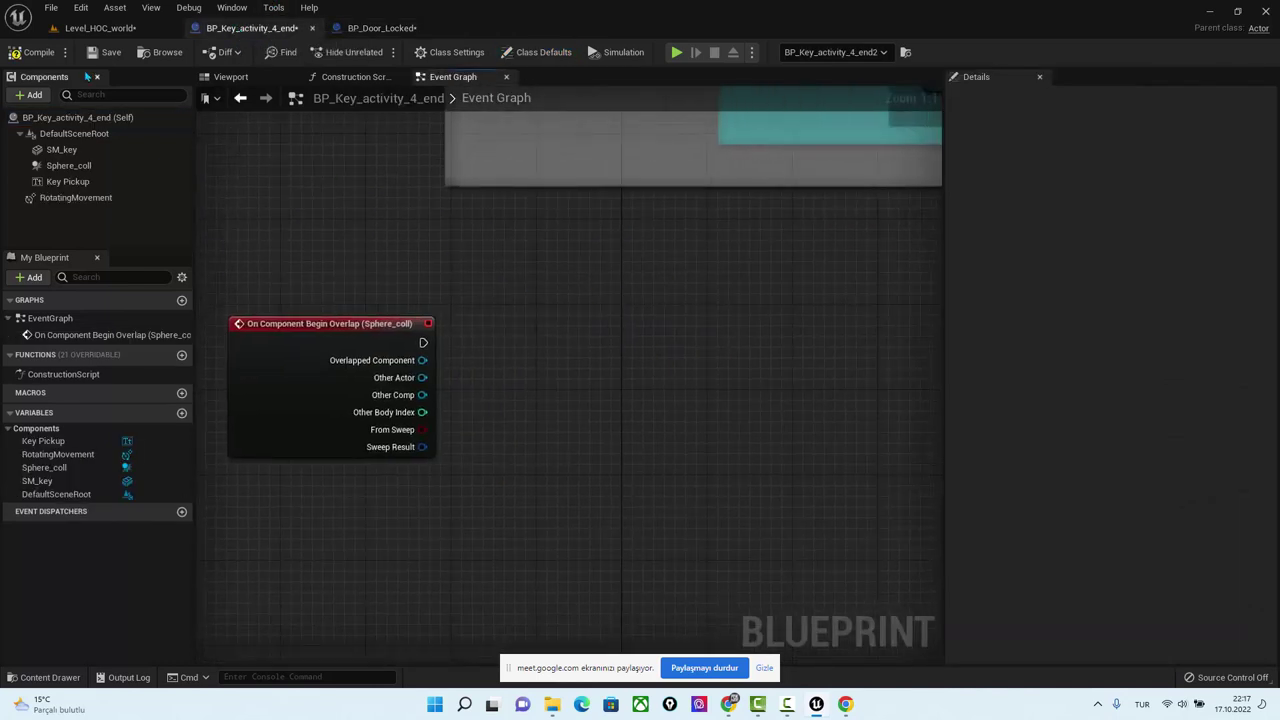
right_click(497, 369)
text(gam)
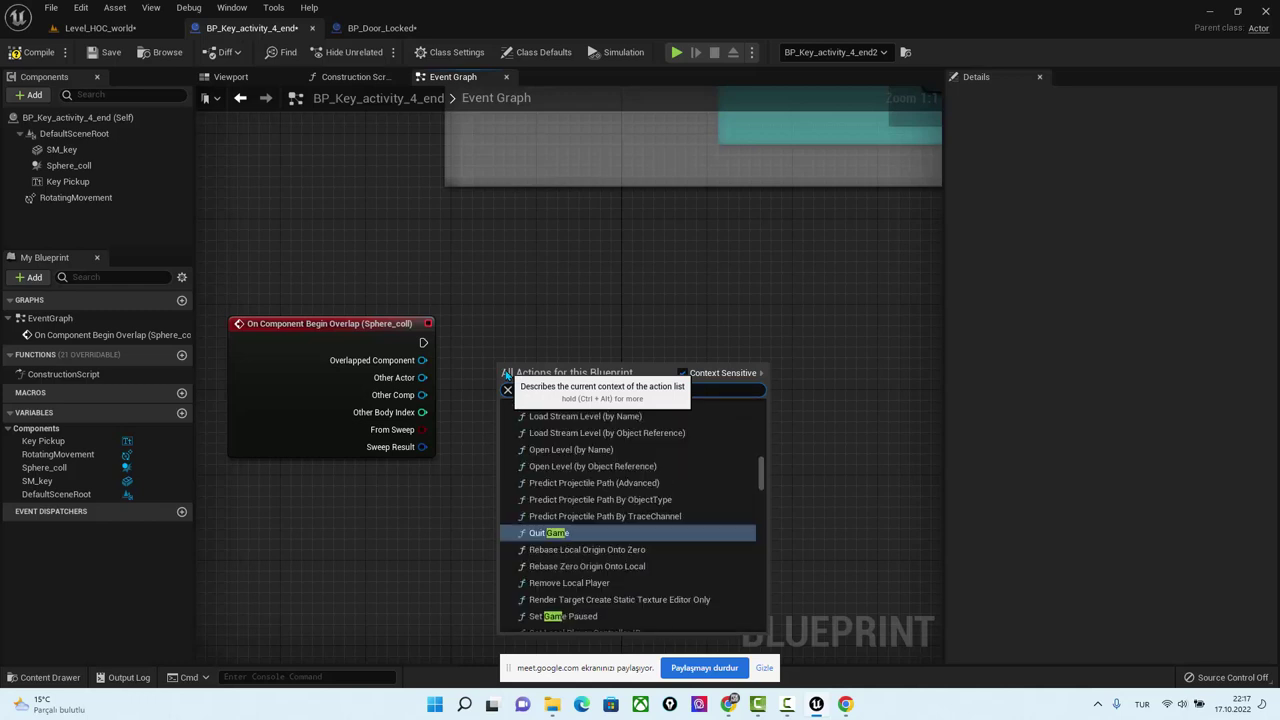
mouse_move(843, 194)
right_down()
mouse_move(626, 485)
mouse_move(667, 595)
right_up()
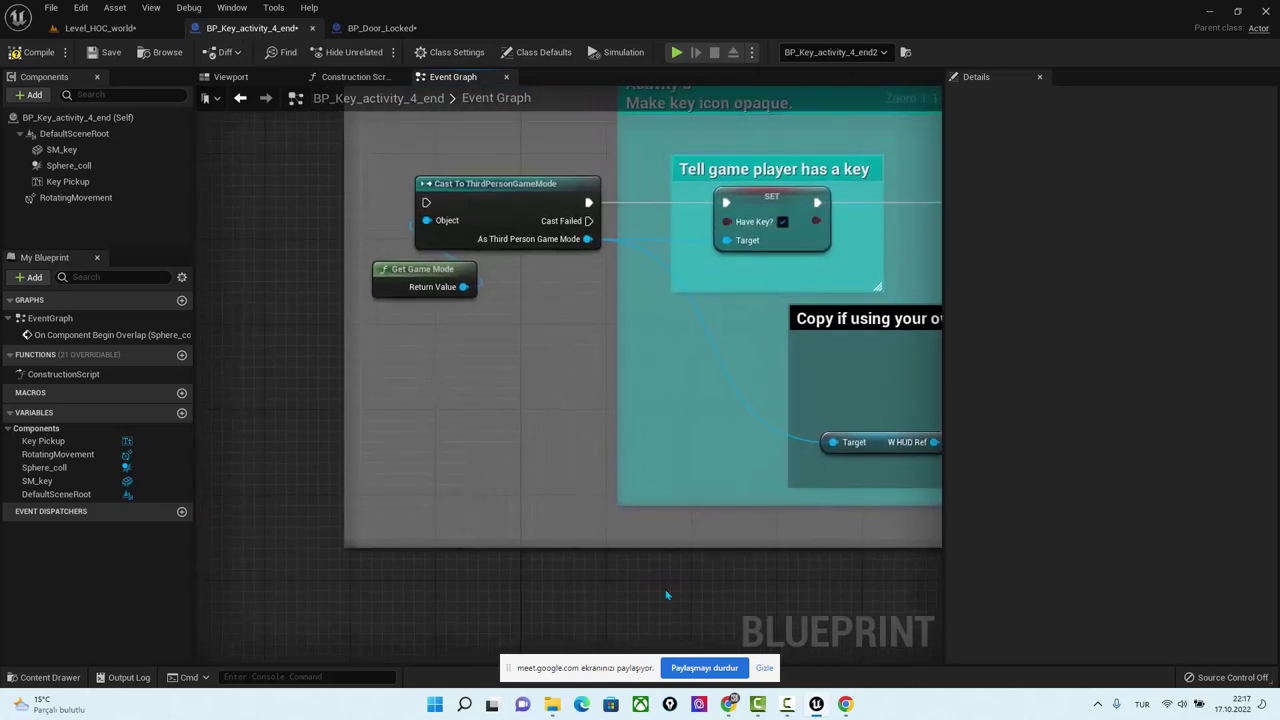
right_drag(434, 509, 474, 334)
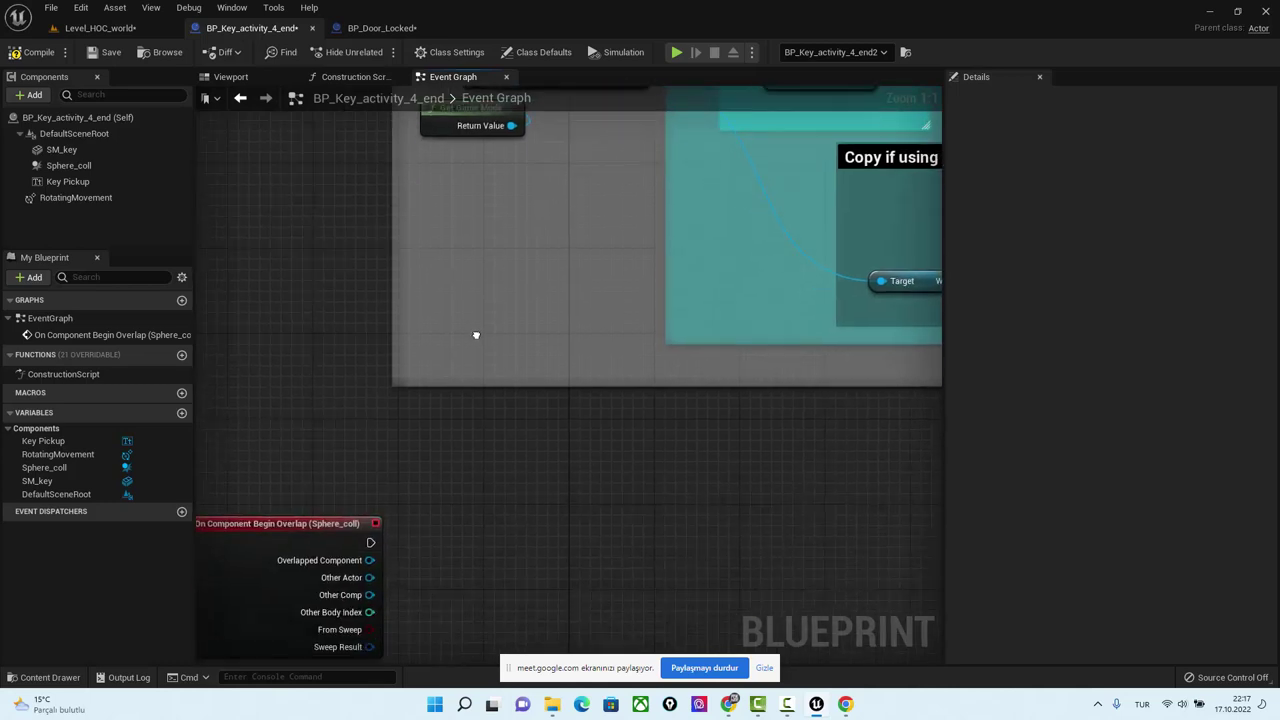
drag(265, 543, 312, 456)
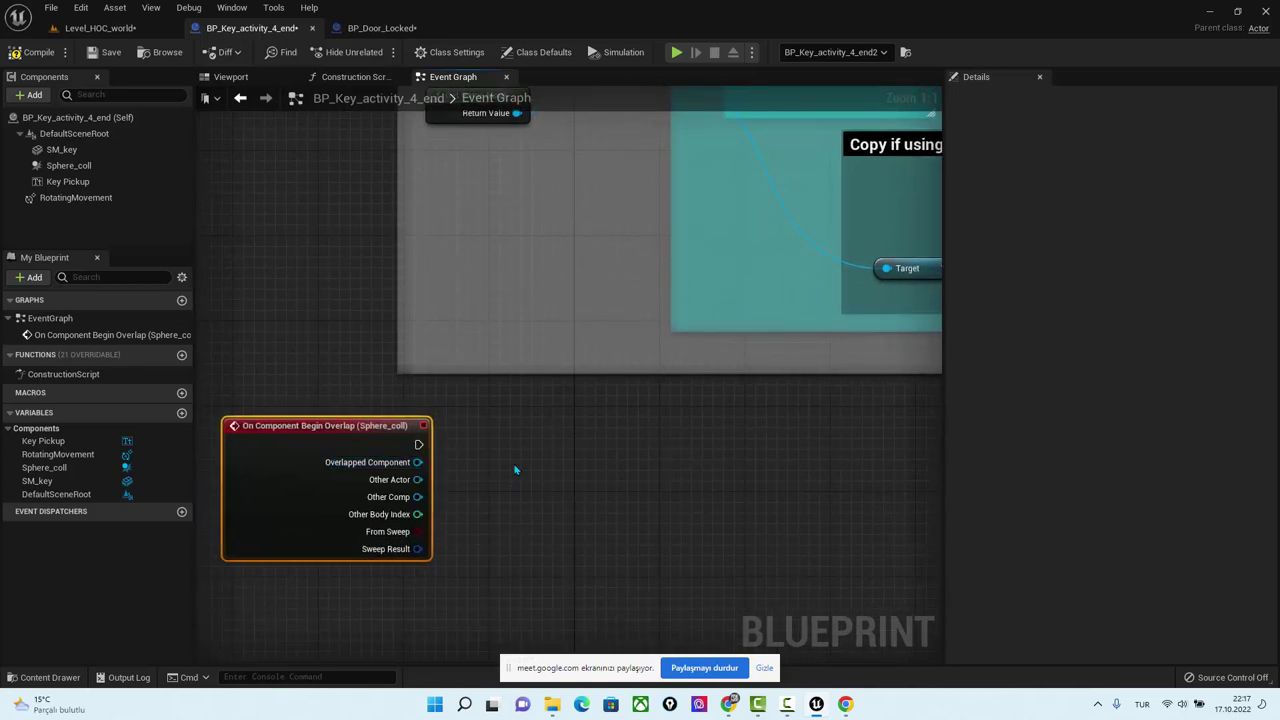
Add a Cast To ThirdPersonGameMode node and position it beside the overlap event.
right_click(515, 470)
text(th)
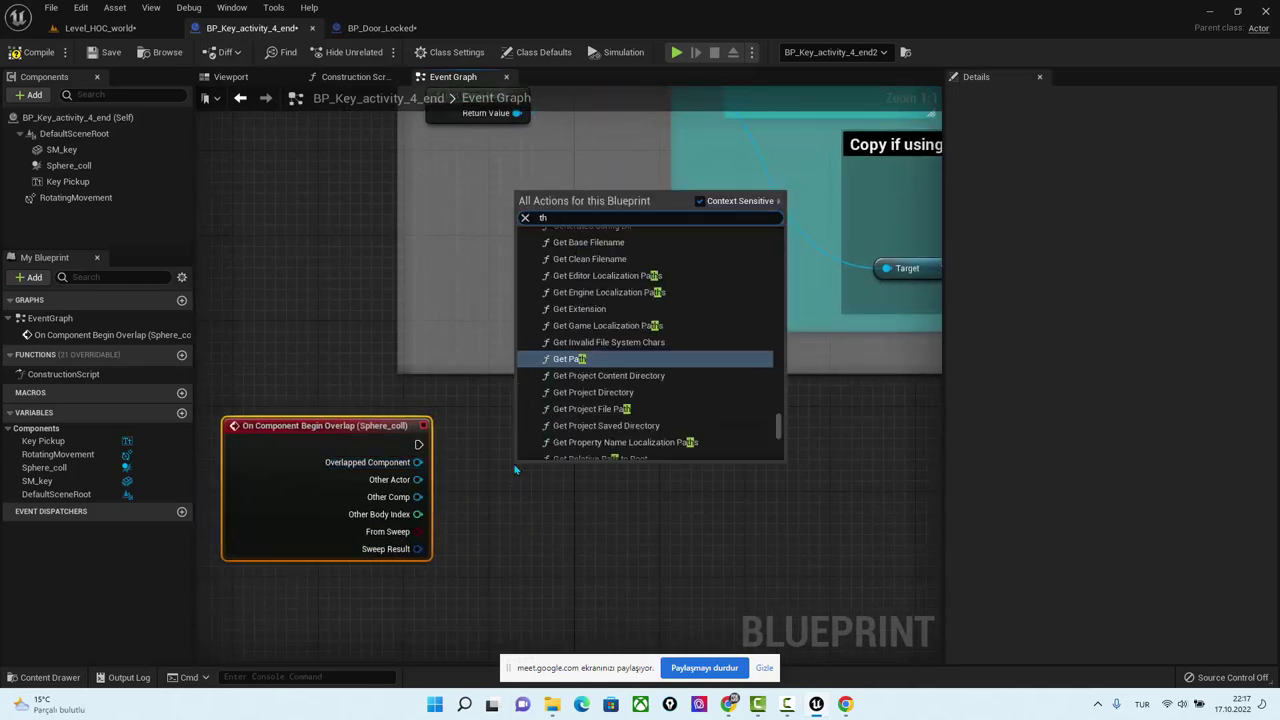
text(i)
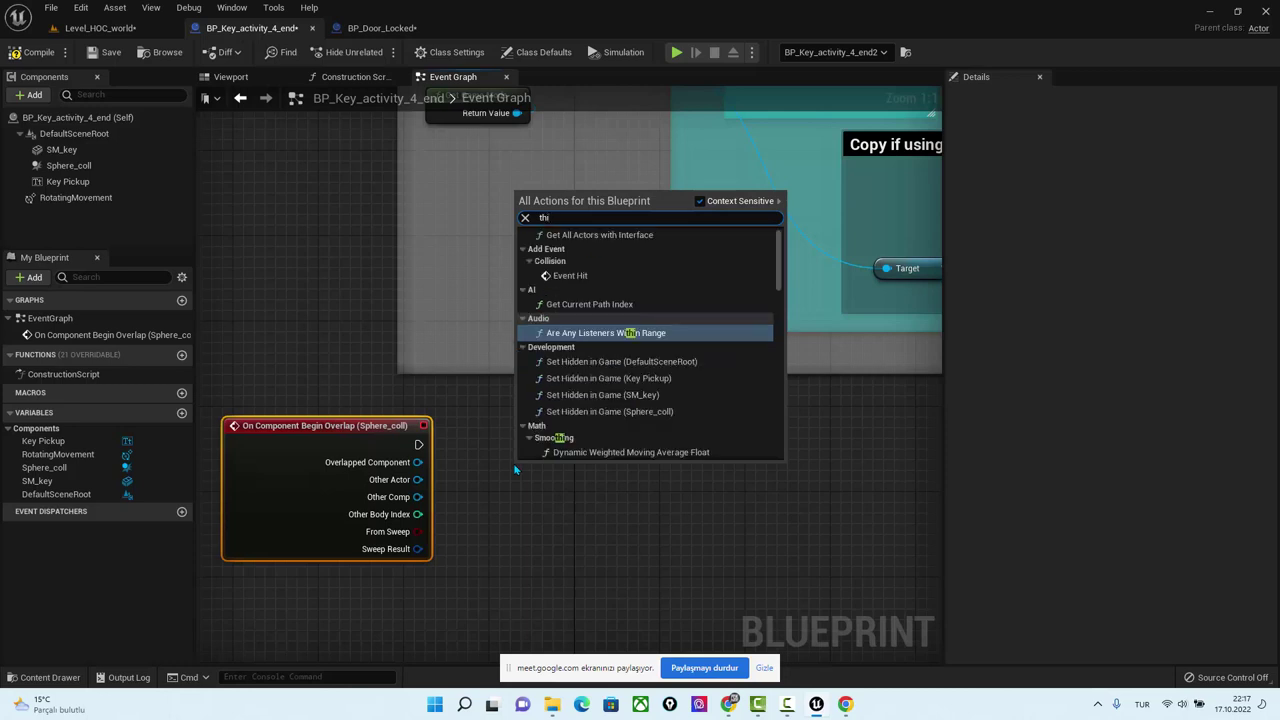
text(r)
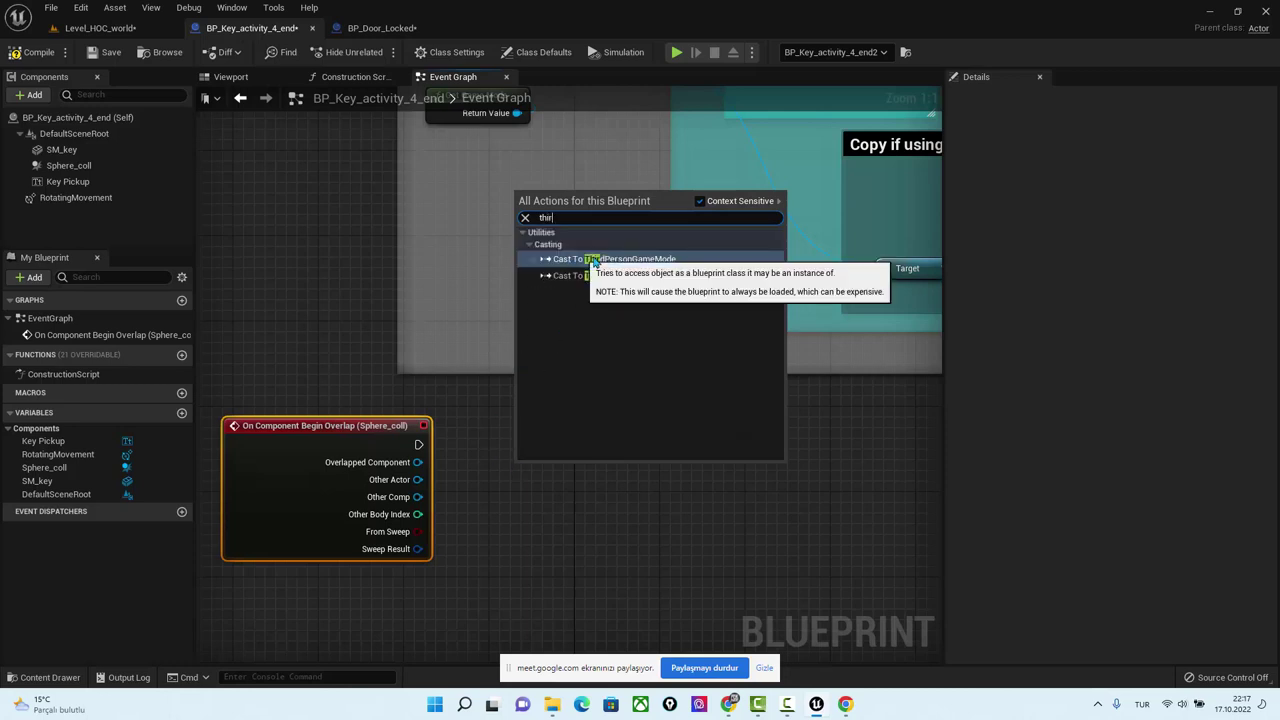
click(605, 259)
right_drag(626, 468, 588, 376)
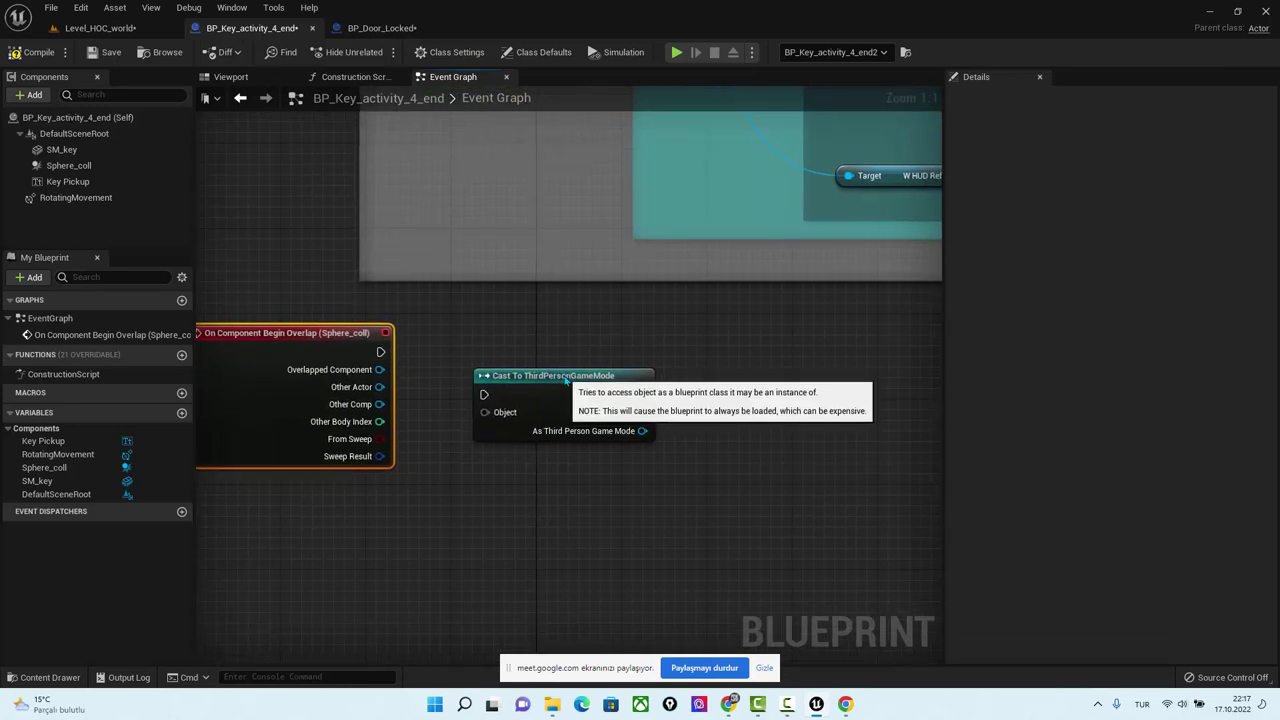
drag(588, 376, 607, 376)
mouse_move(522, 342)
right_down()
mouse_move(566, 457)
mouse_move(533, 263)
right_up()
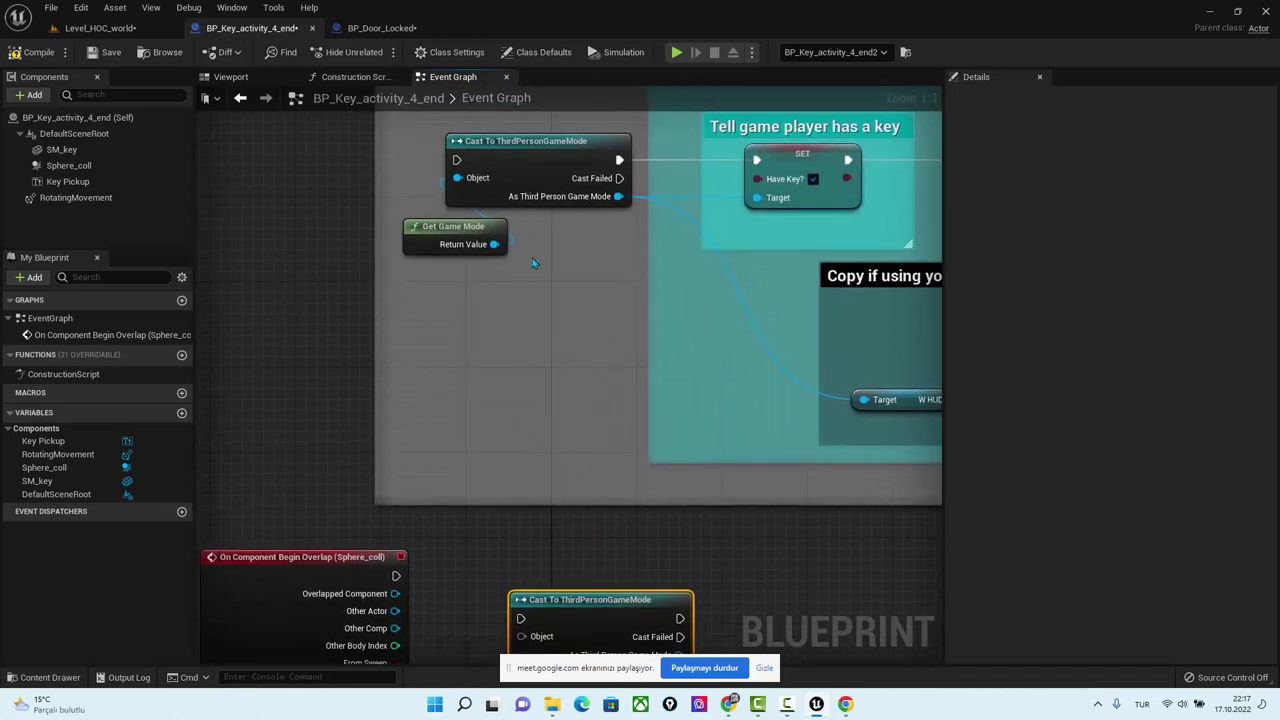
right_drag(470, 410, 500, 170)
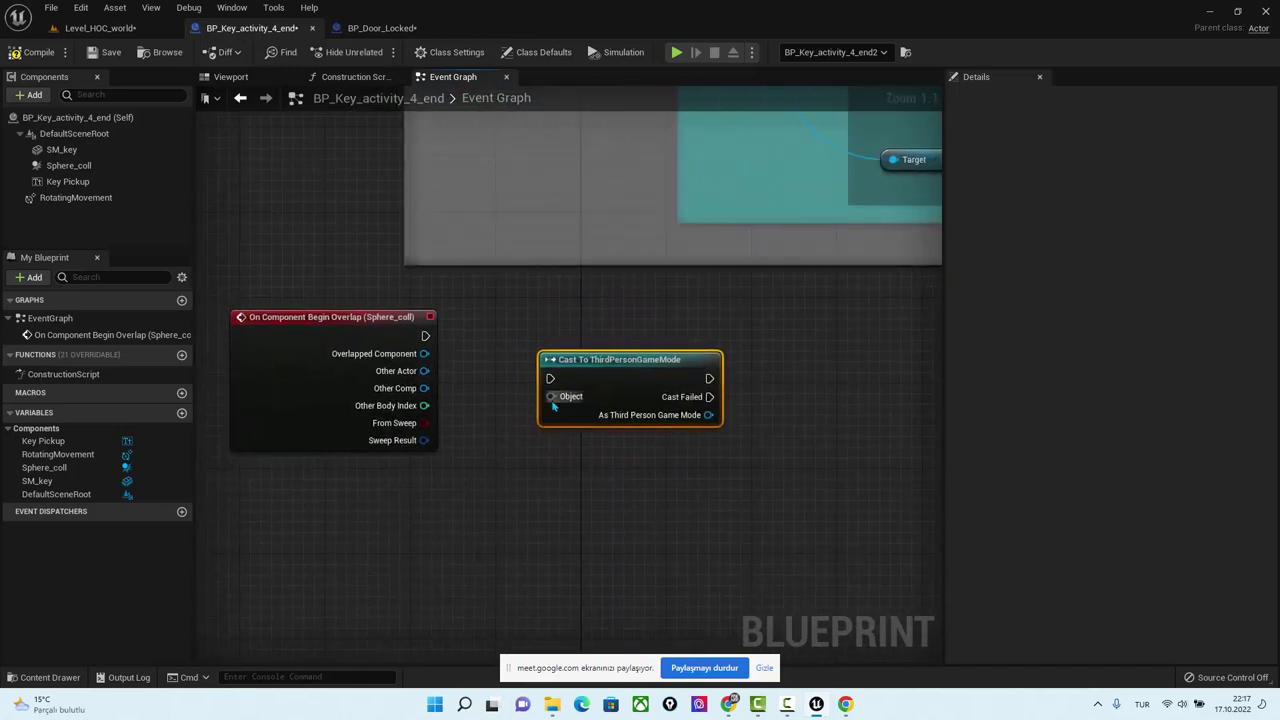
Wire a Get Game Mode node into the cast's Object input, then drag from its game mode output.
drag(550, 396, 437, 508)
text(ge)
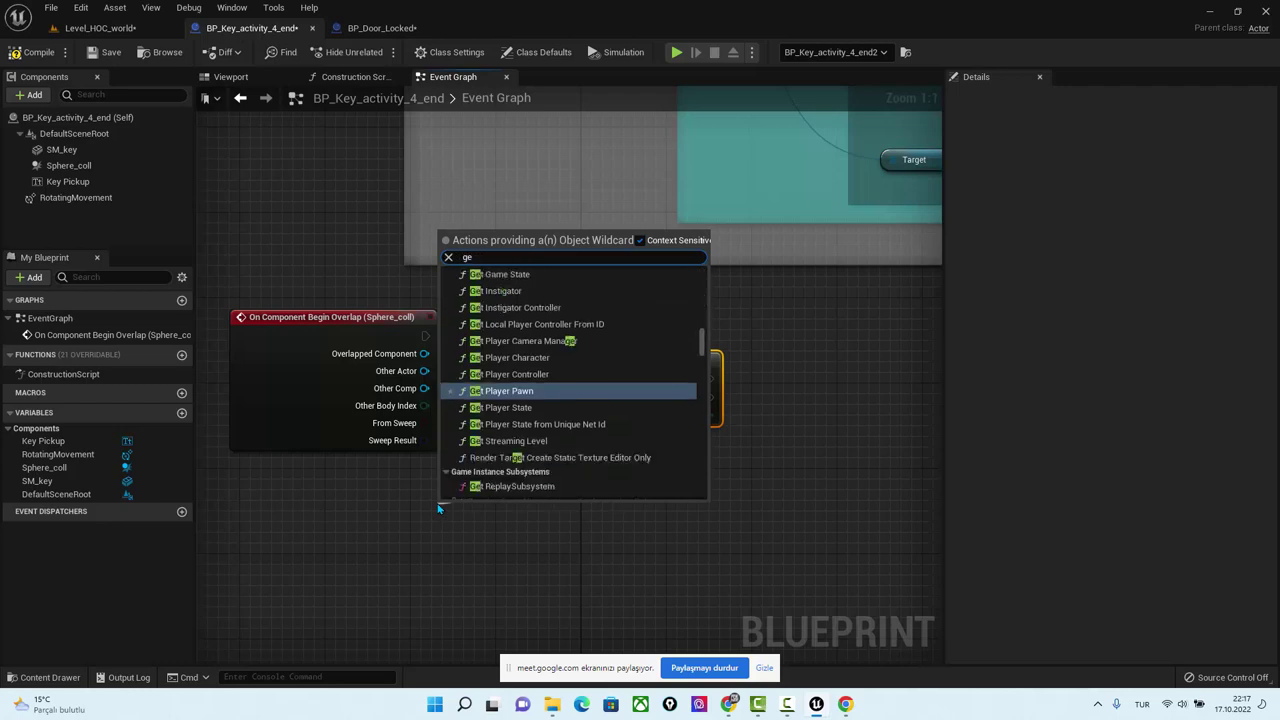
key(BackSpace)
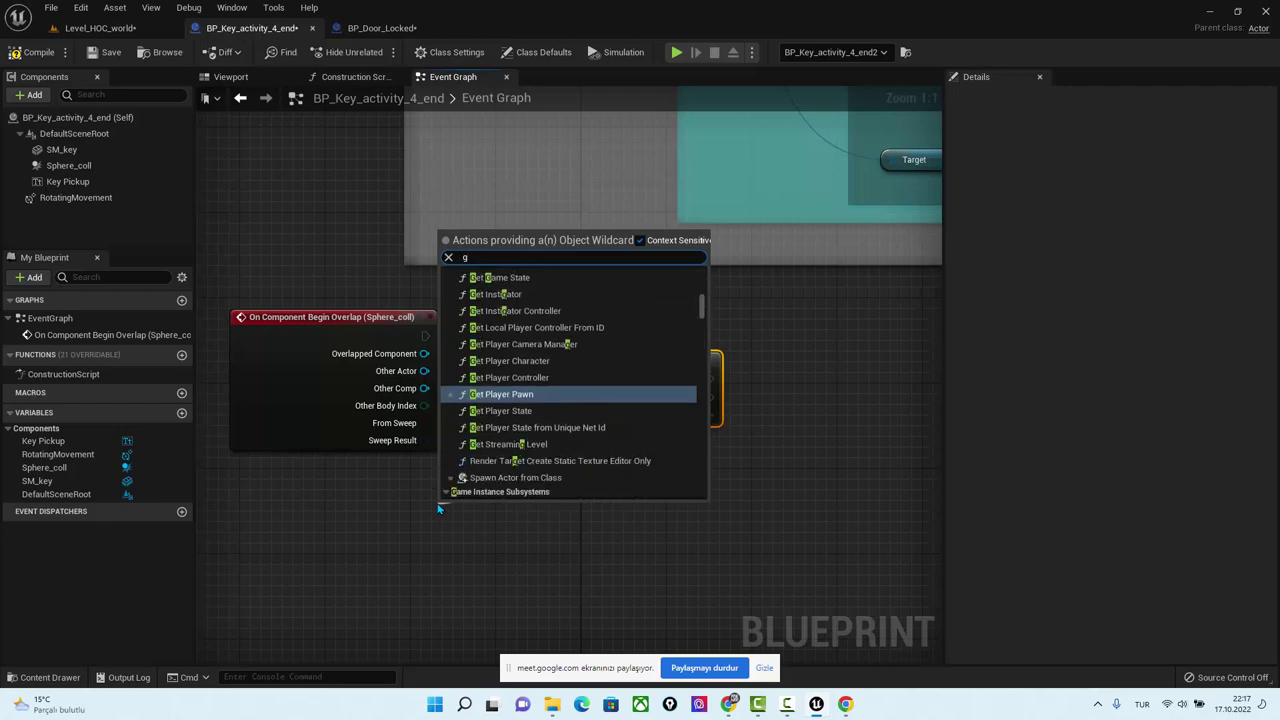
text(ame mod)
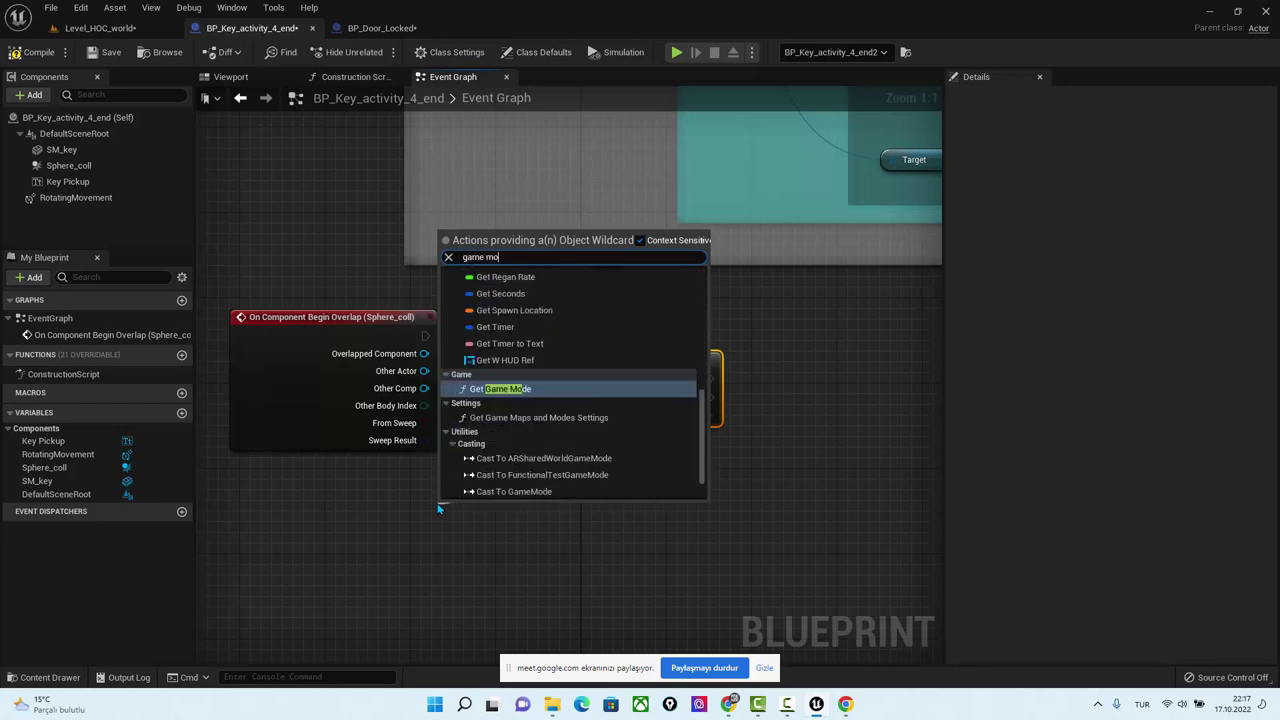
click(512, 388)
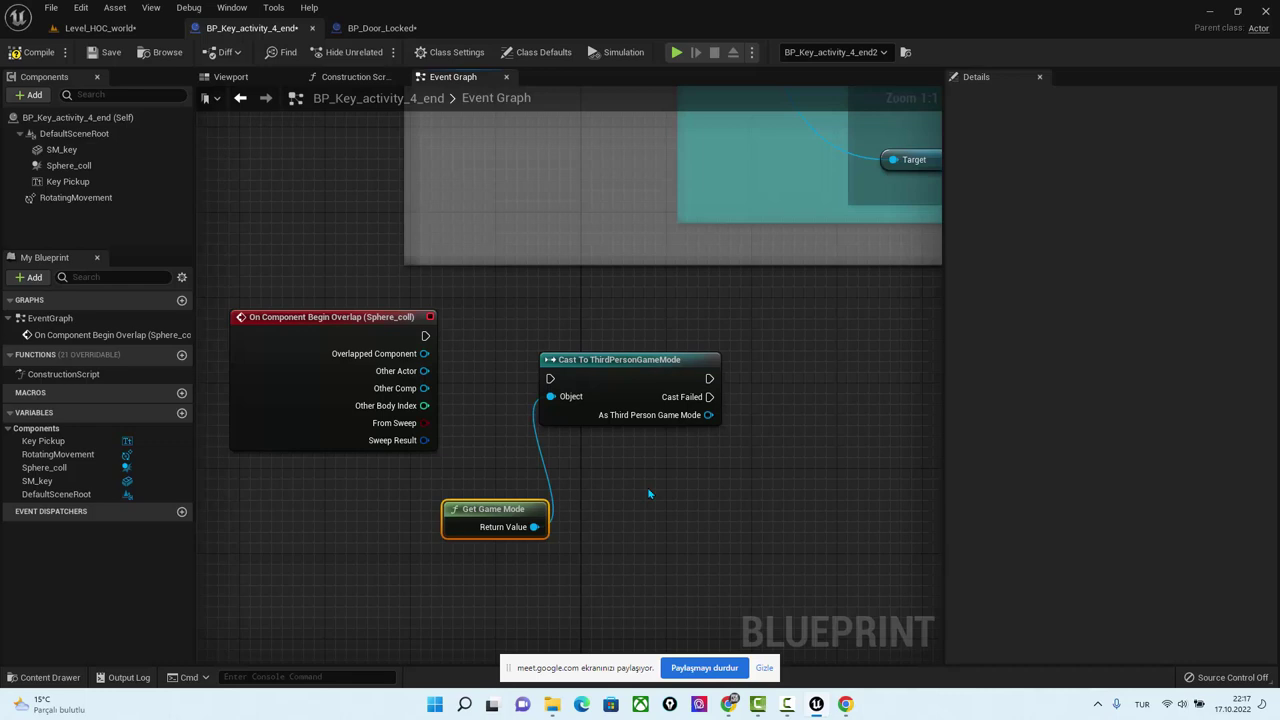
right_drag(648, 487, 542, 499)
mouse_move(602, 427)
mouse_down()
mouse_move(632, 450)
mouse_move(757, 463)
mouse_up()
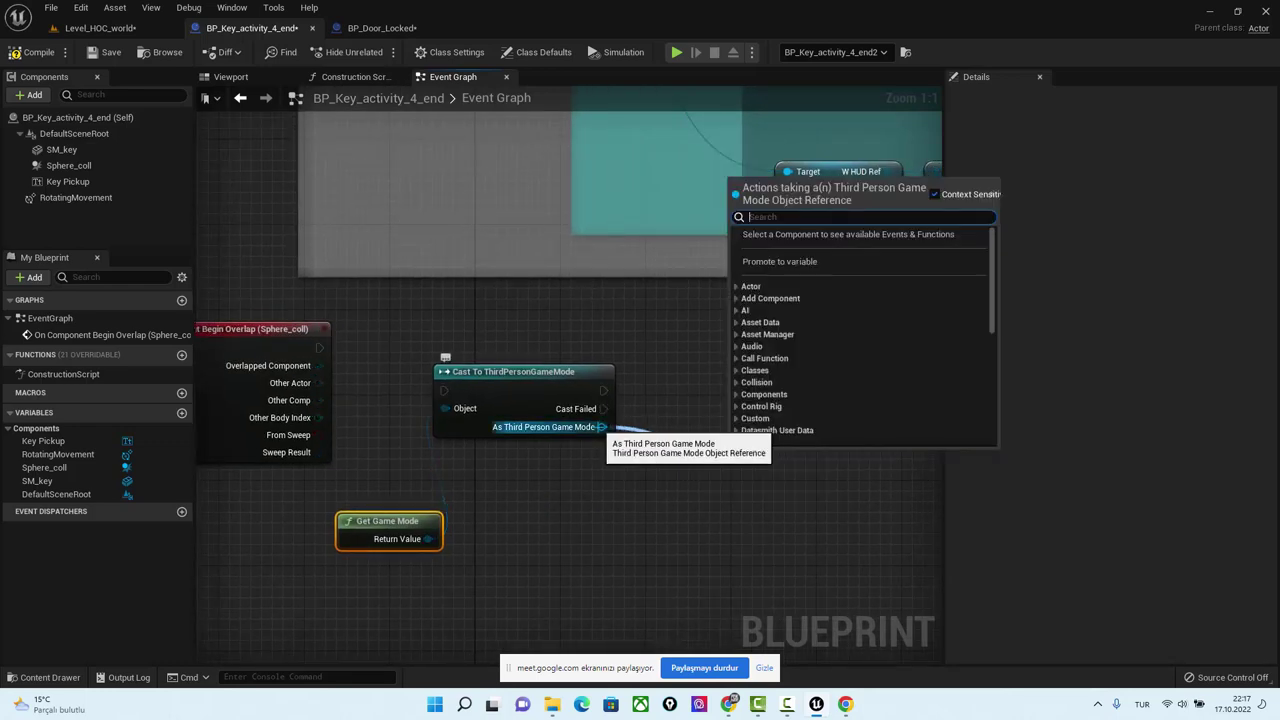
drag(603, 427, 676, 438)
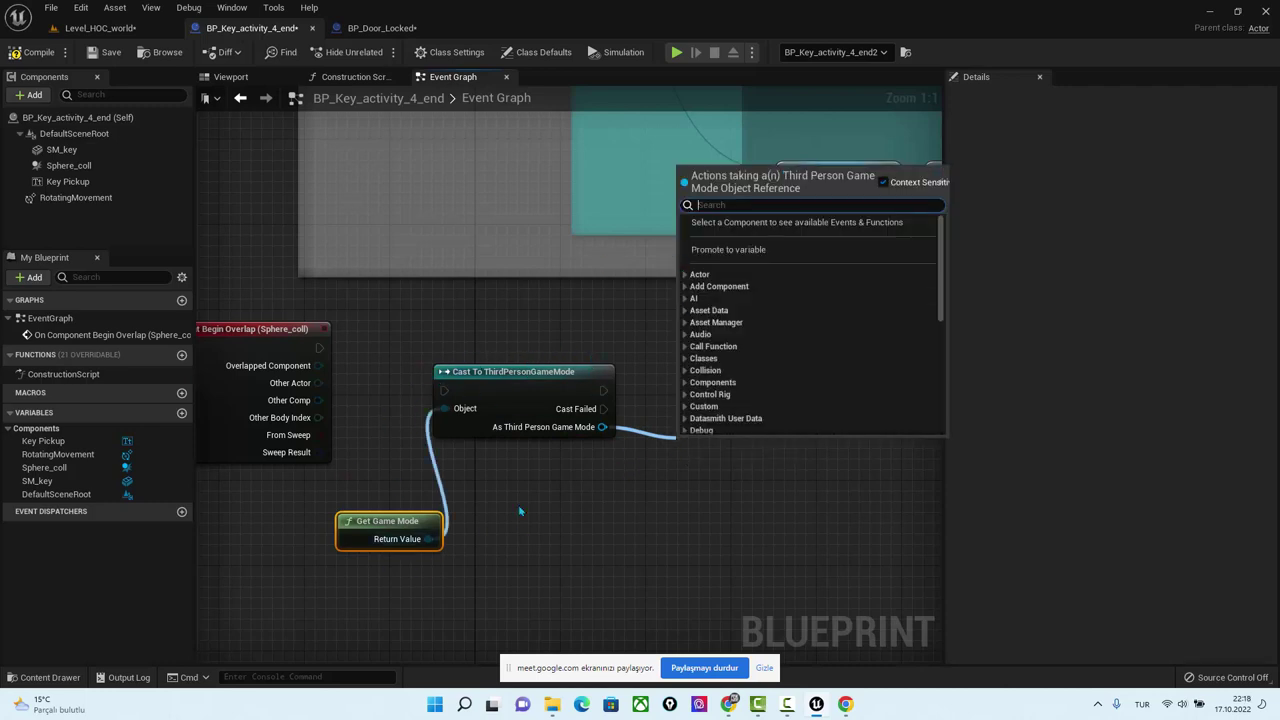
Open the ThirdPersonGameMode Blueprint from Content > ThirdPersonBP > Blueprints.
click(100, 28)
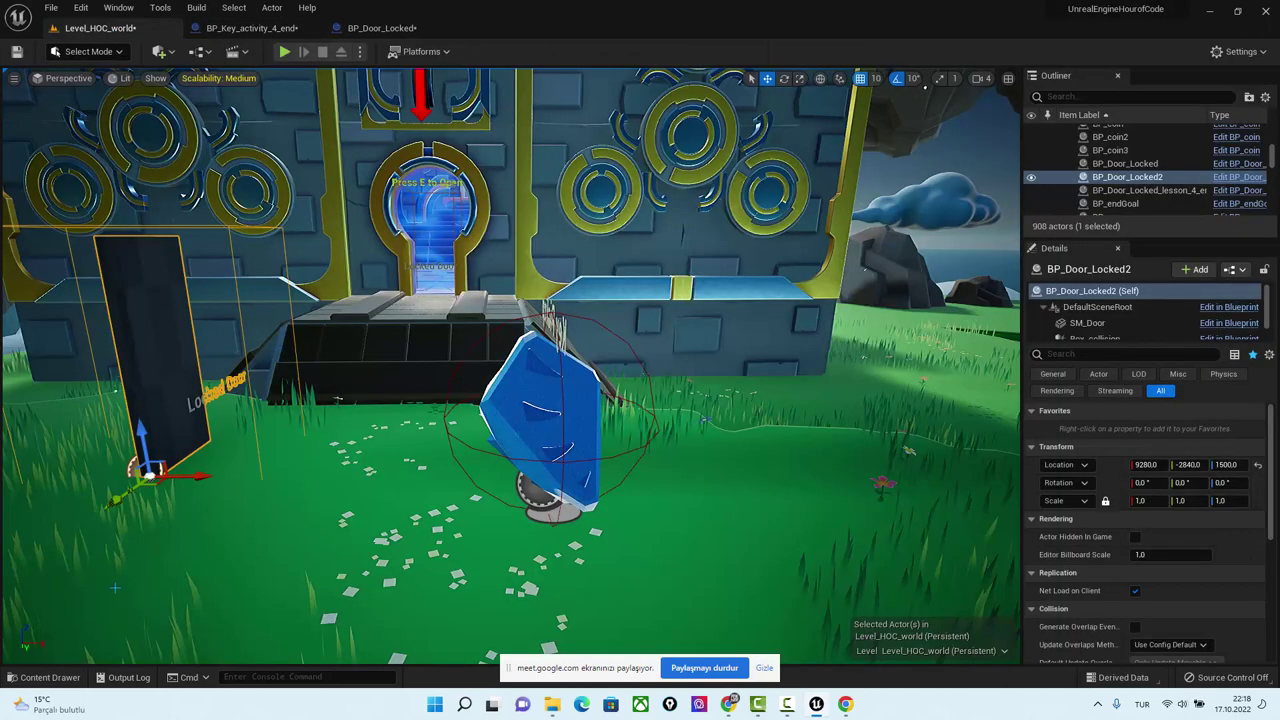
click(50, 677)
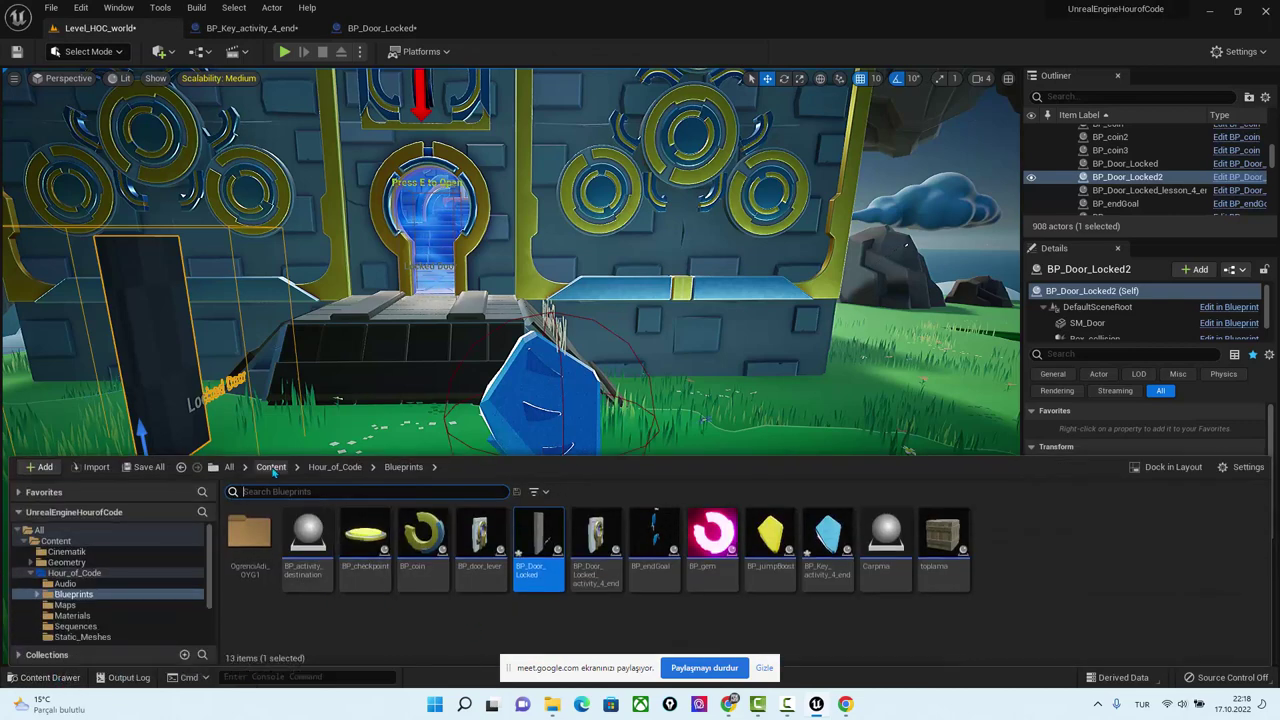
click(271, 467)
double_click(538, 533)
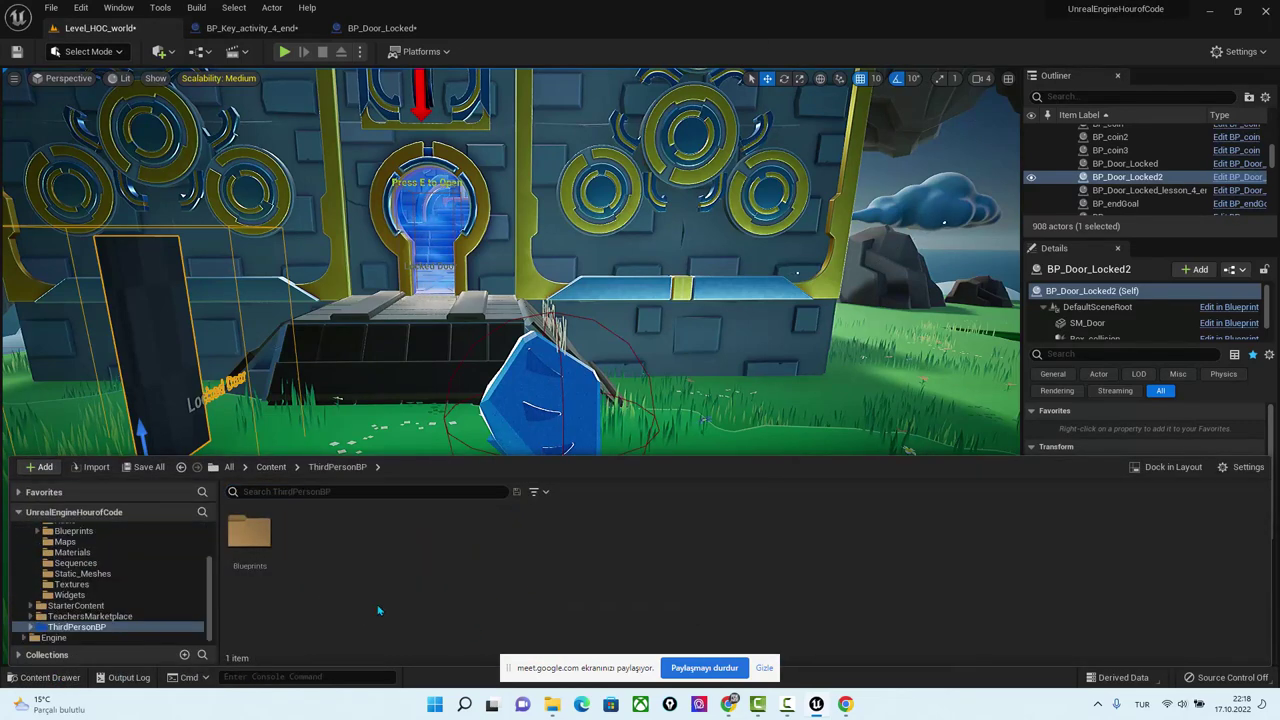
double_click(250, 533)
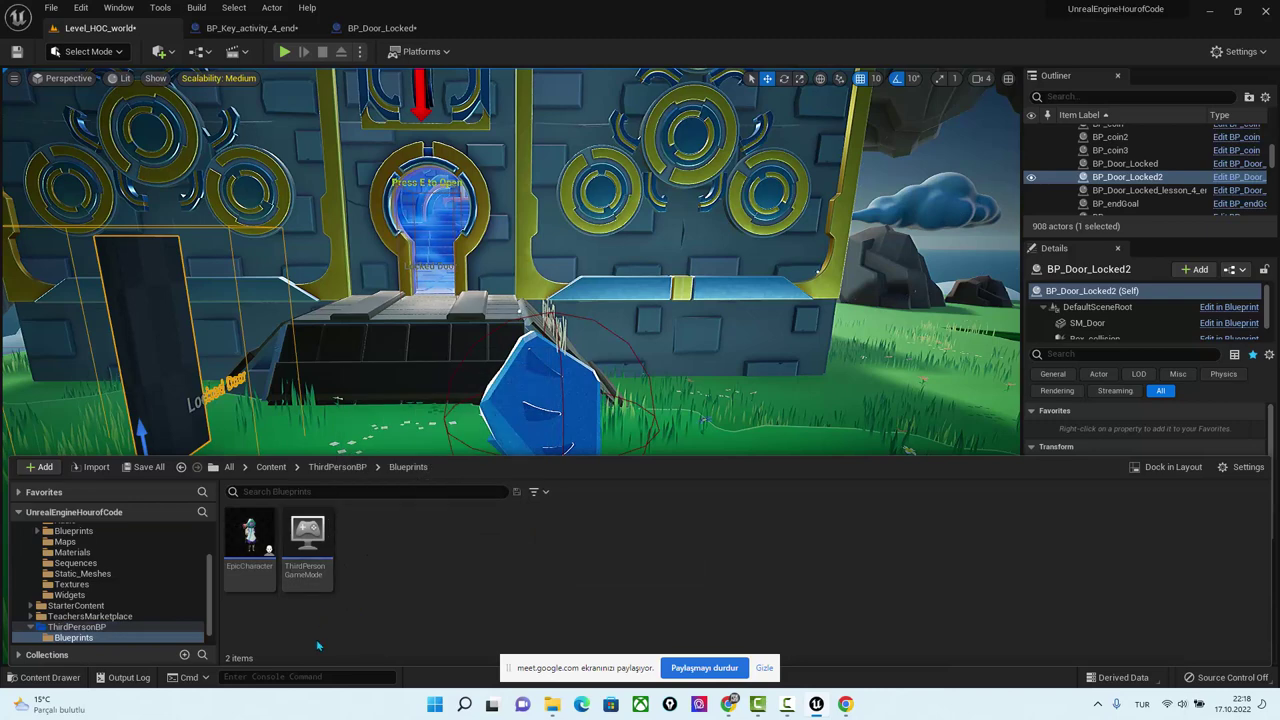
click(307, 540)
double_click(307, 540)
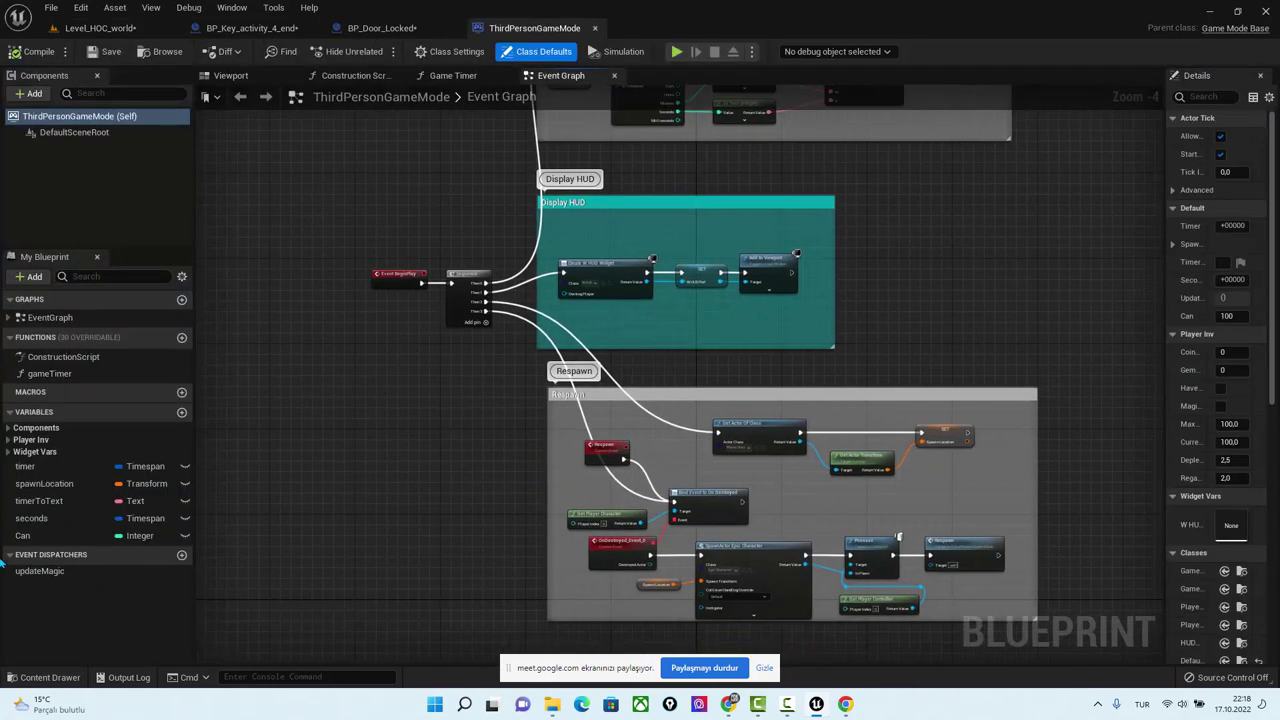
Expand the Player Inv variables to inspect the haveKey? Boolean, then return to the key Blueprint.
click(8, 428)
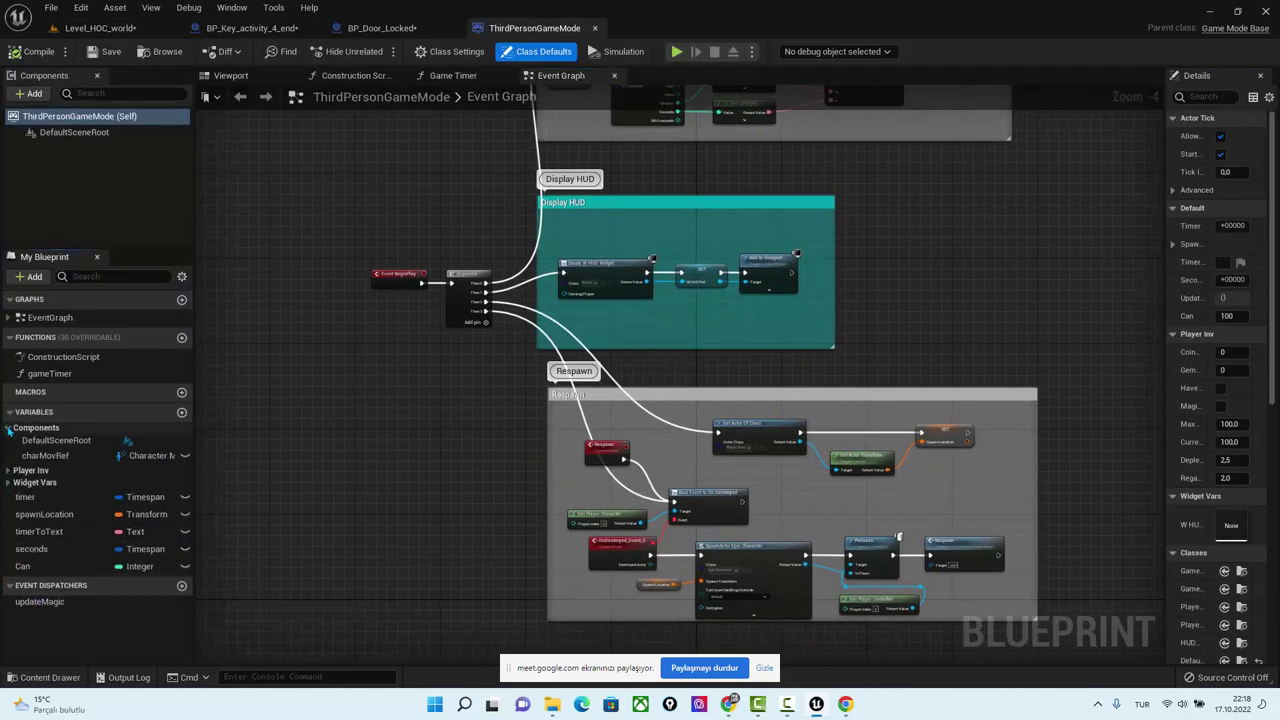
click(6, 470)
scroll(16, 495, down, 1)
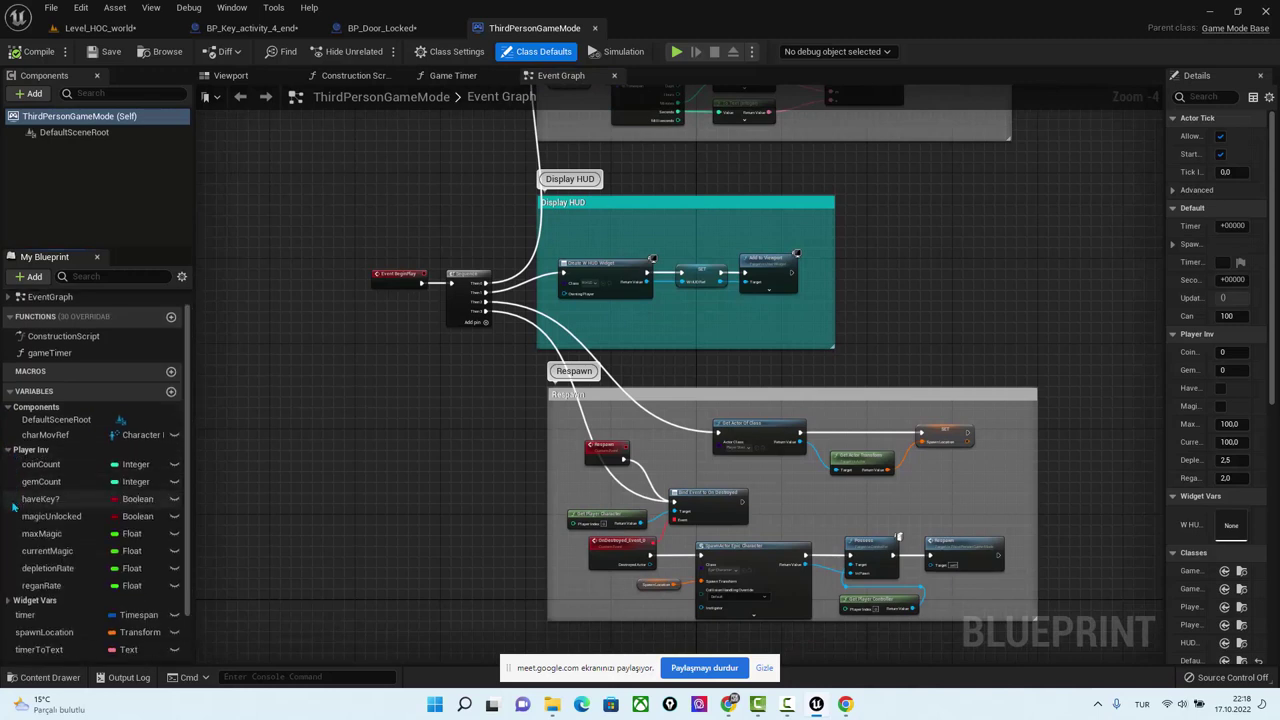
click(50, 499)
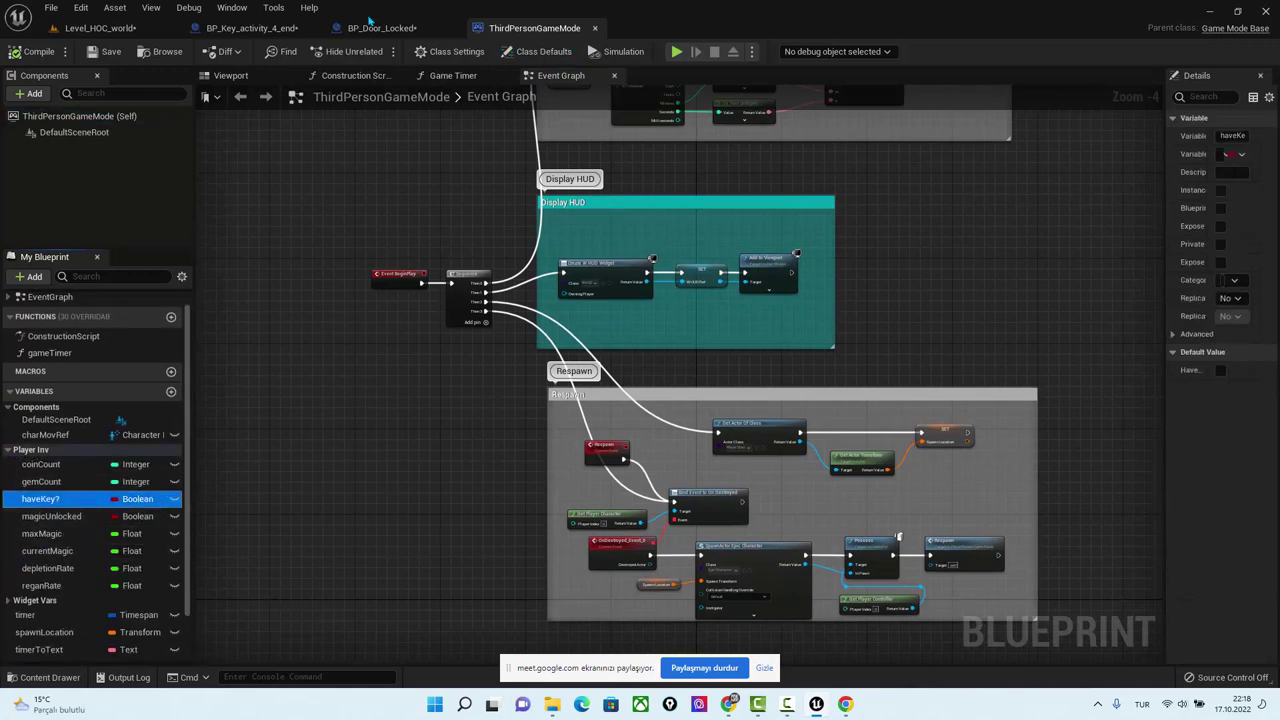
click(378, 27)
Add a SET Have Key? node targeting the cast game mode and wire the cast's exec output into it.
click(252, 28)
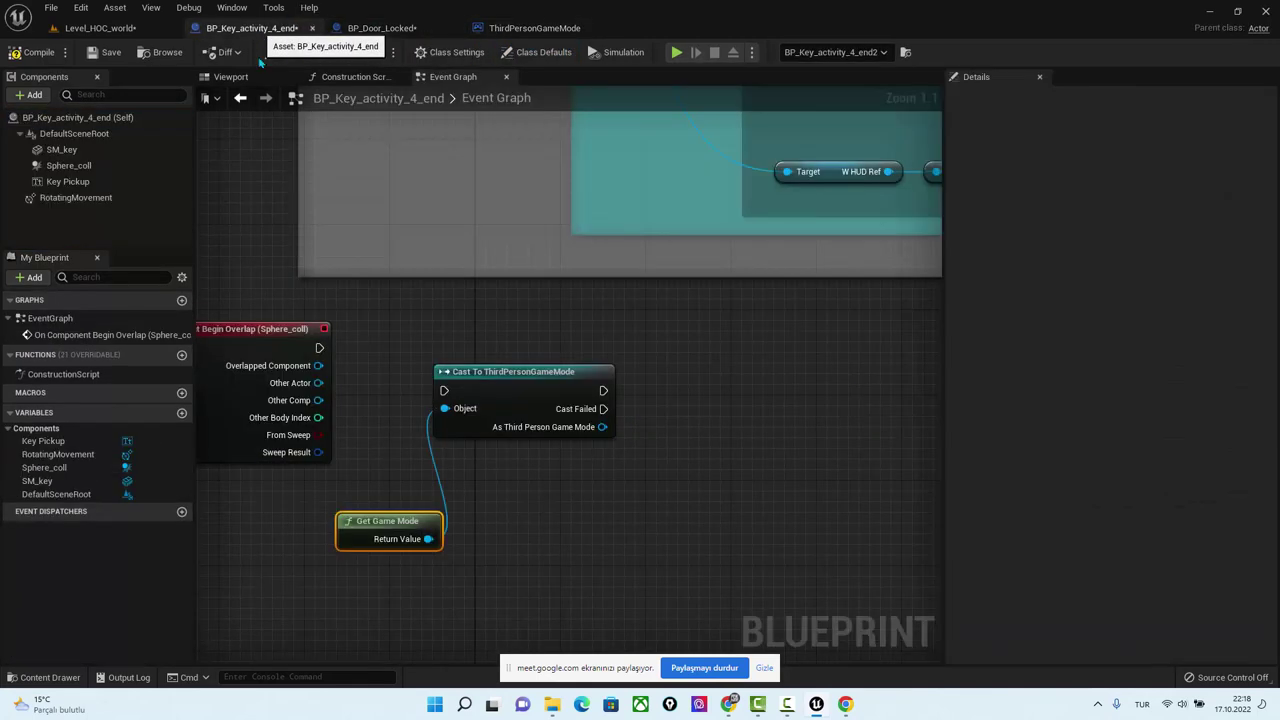
mouse_move(602, 427)
mouse_down()
mouse_move(679, 466)
mouse_move(726, 466)
mouse_up()
text(key)
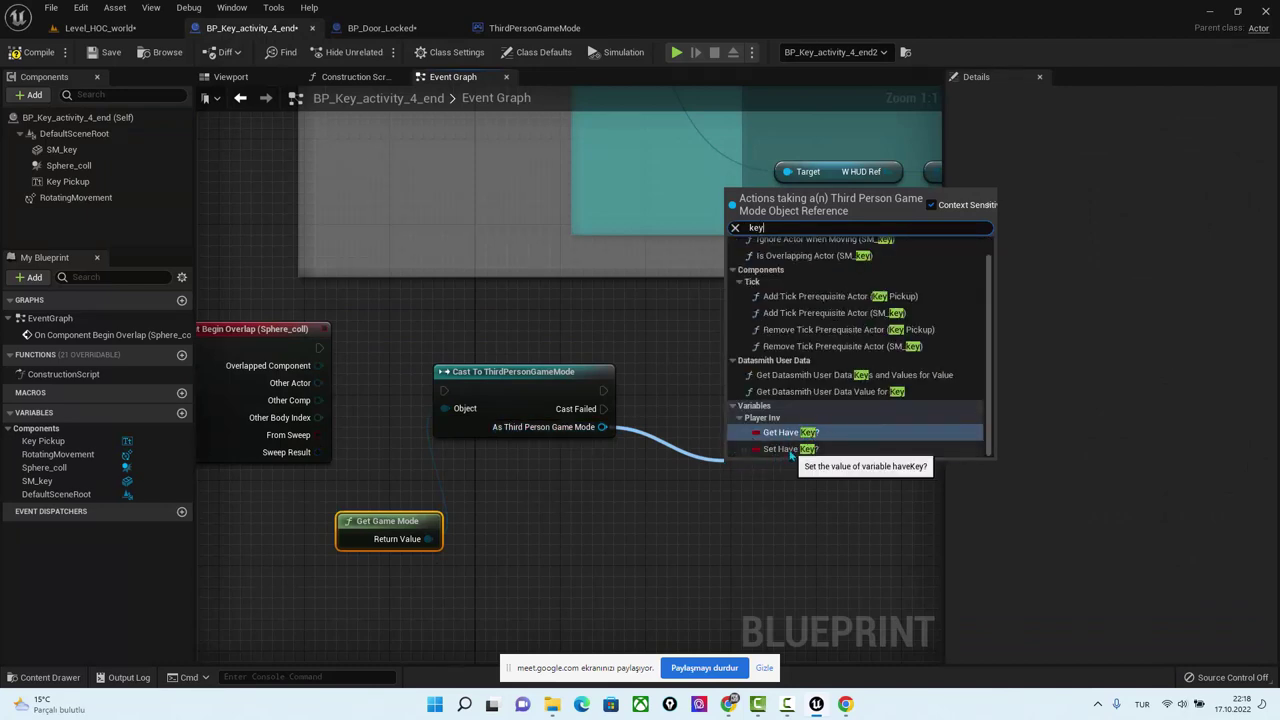
click(790, 449)
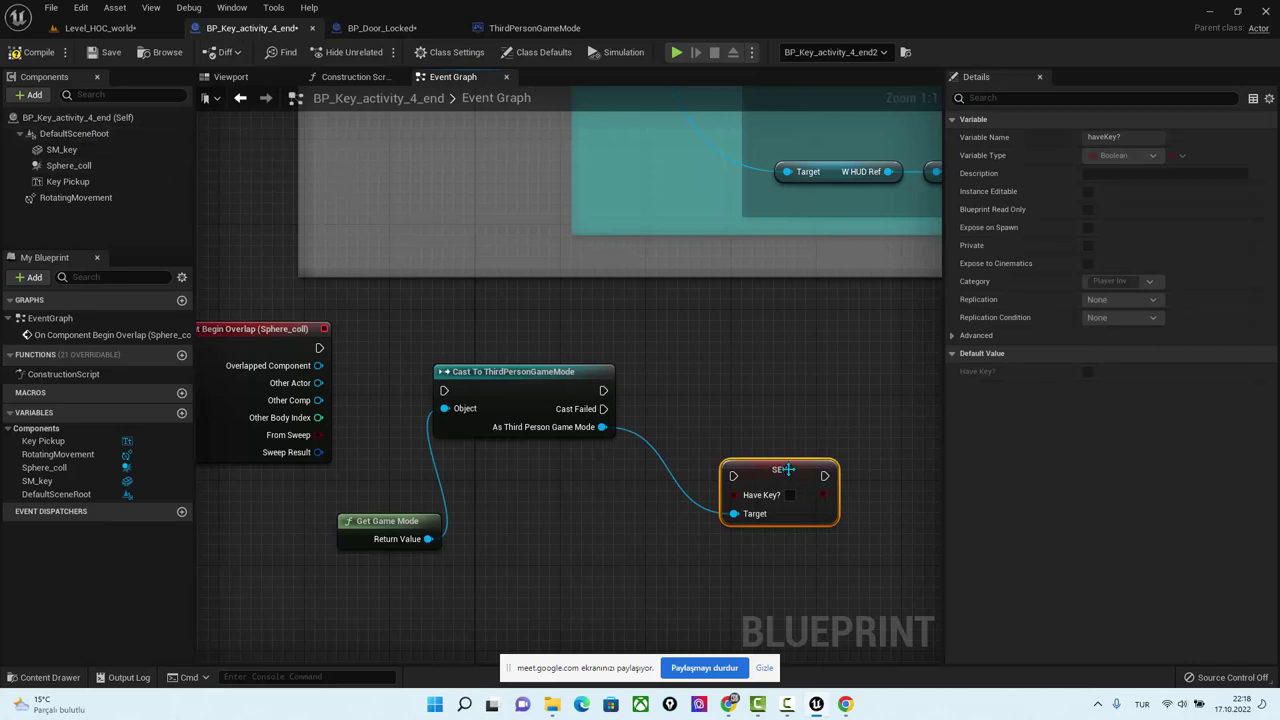
mouse_move(790, 455)
mouse_down()
mouse_move(812, 368)
mouse_move(770, 391)
mouse_up()
drag(603, 390, 728, 391)
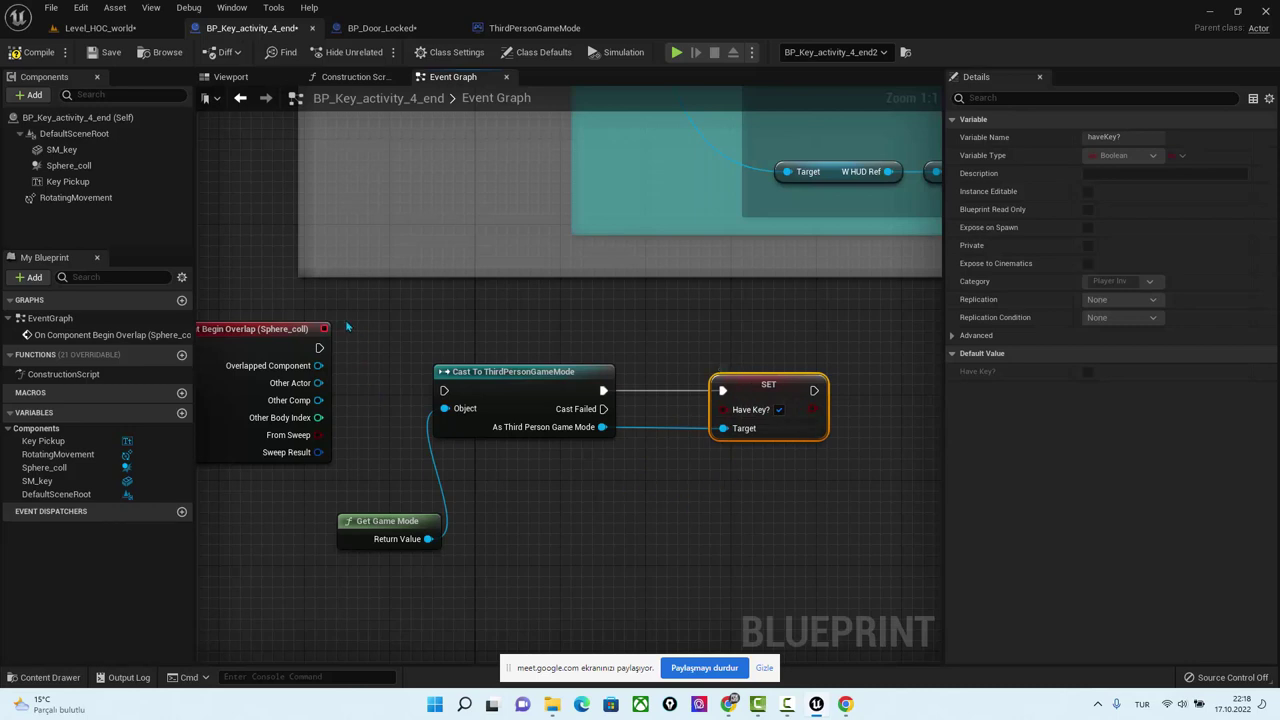
Center the view on the SET node and drag from its exec output to list executable actions.
scroll(757, 563, down, 1)
scroll(757, 563, down, 5)
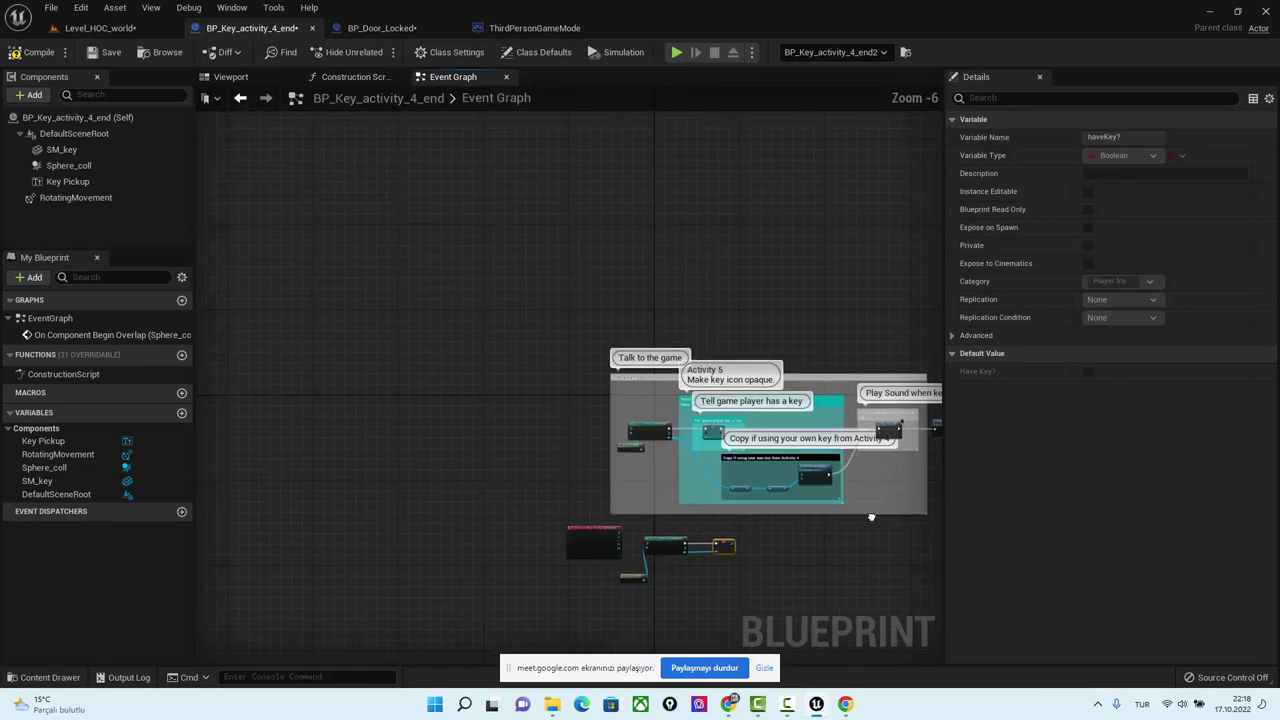
scroll(691, 436, up, 2)
scroll(691, 436, up, 2)
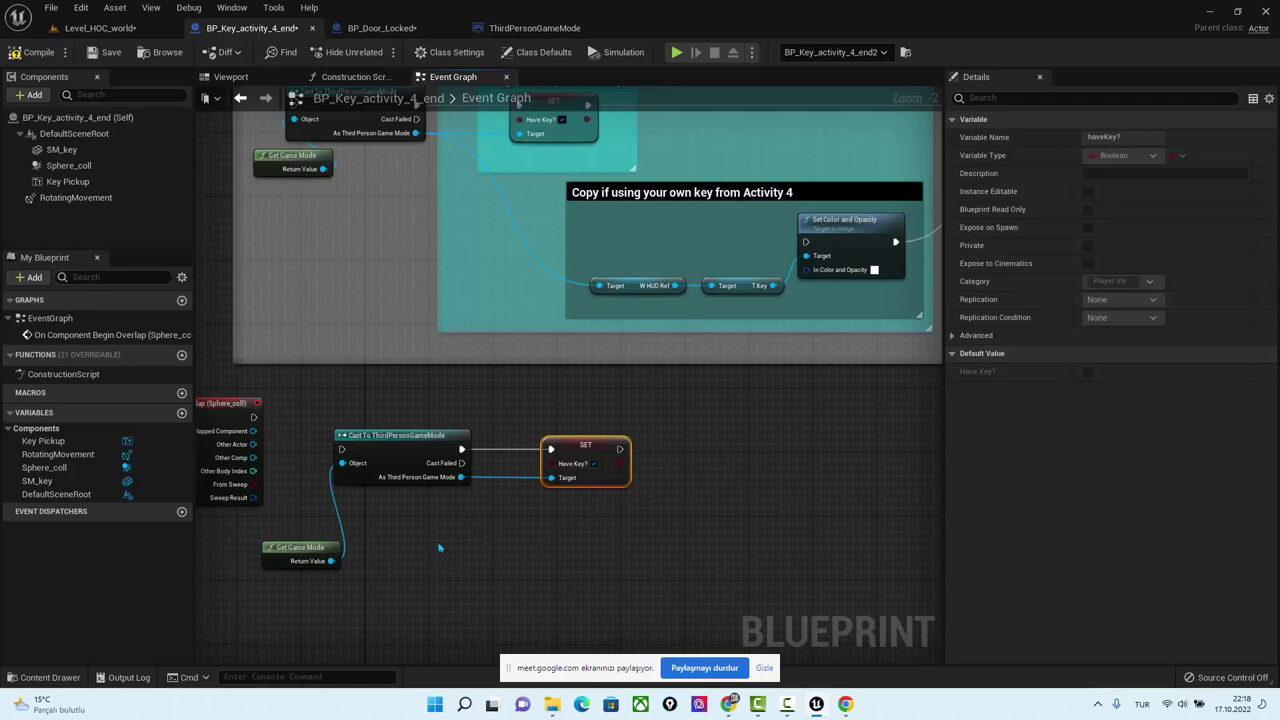
right_drag(781, 441, 475, 584)
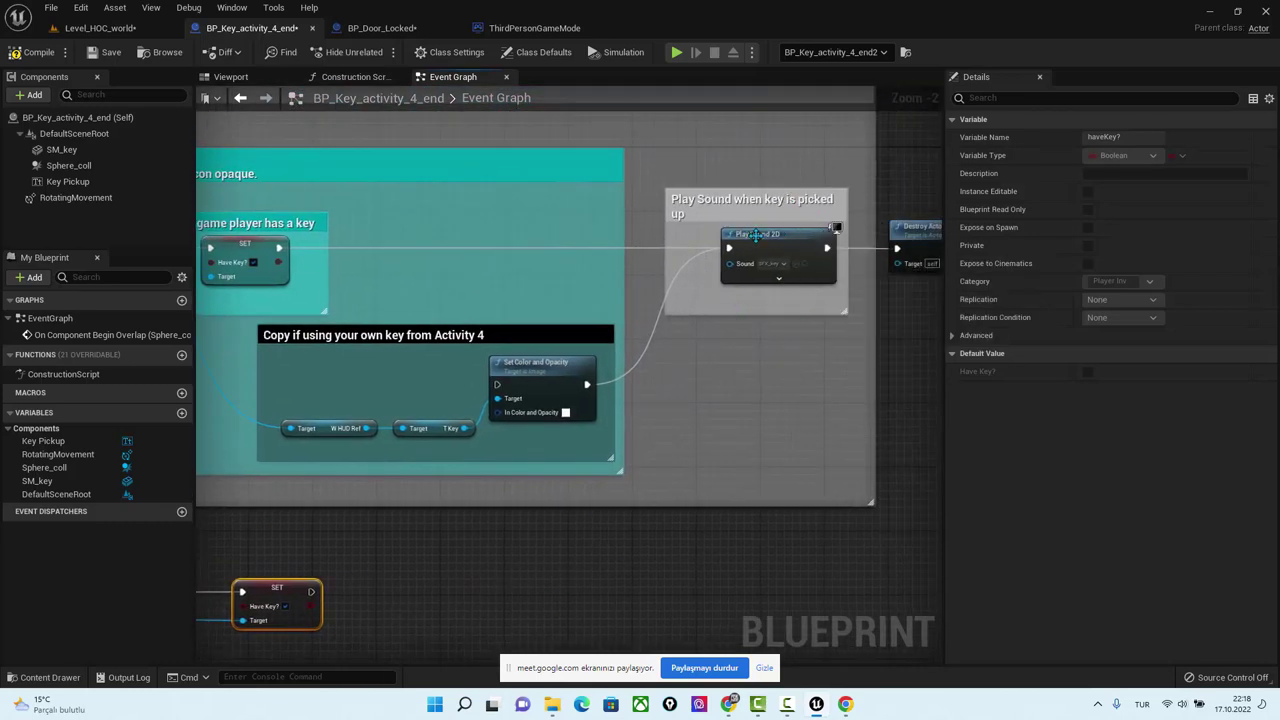
key(f)
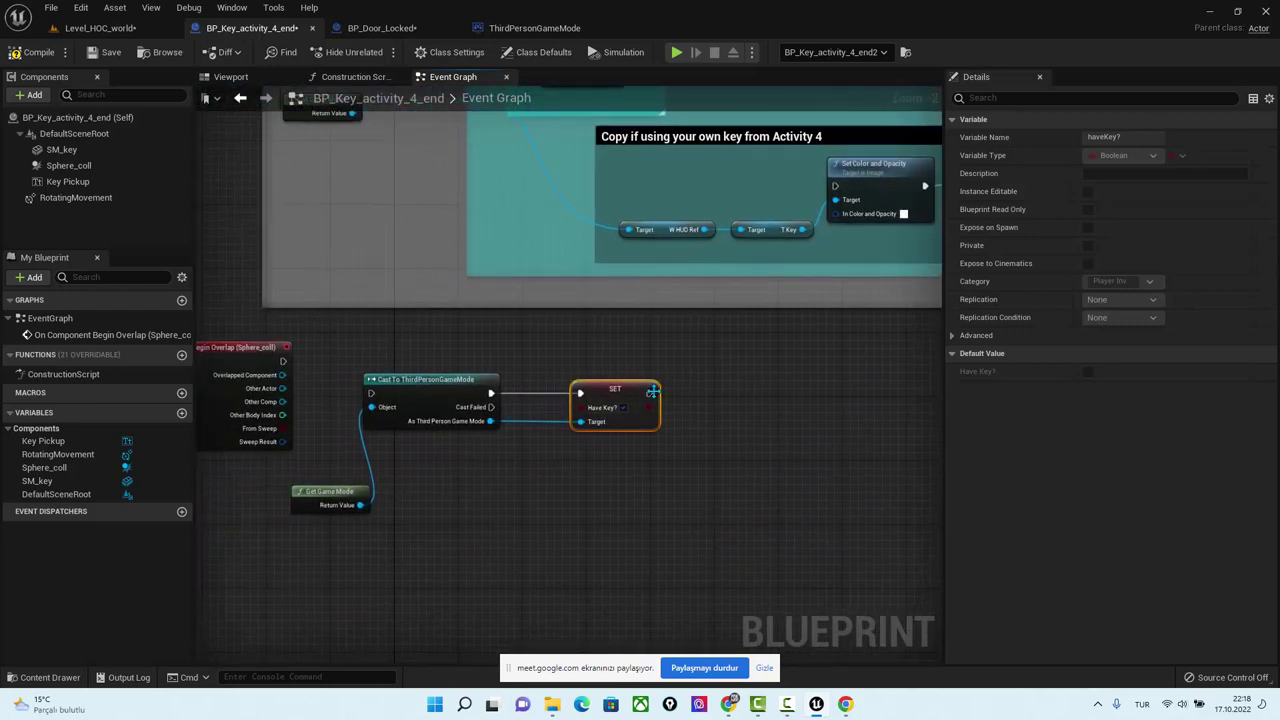
drag(626, 392, 722, 381)
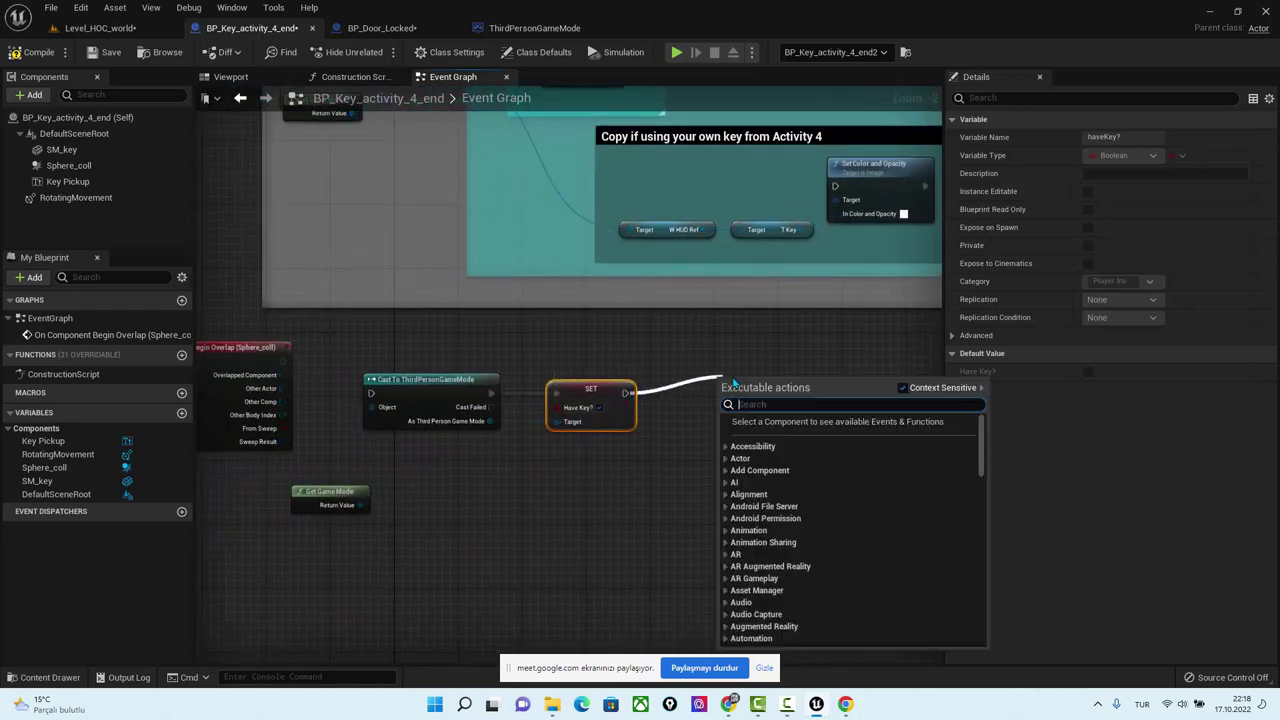
Add a Play Sound 2D node after the SET Have Key? node and open its Sound list.
text(play)
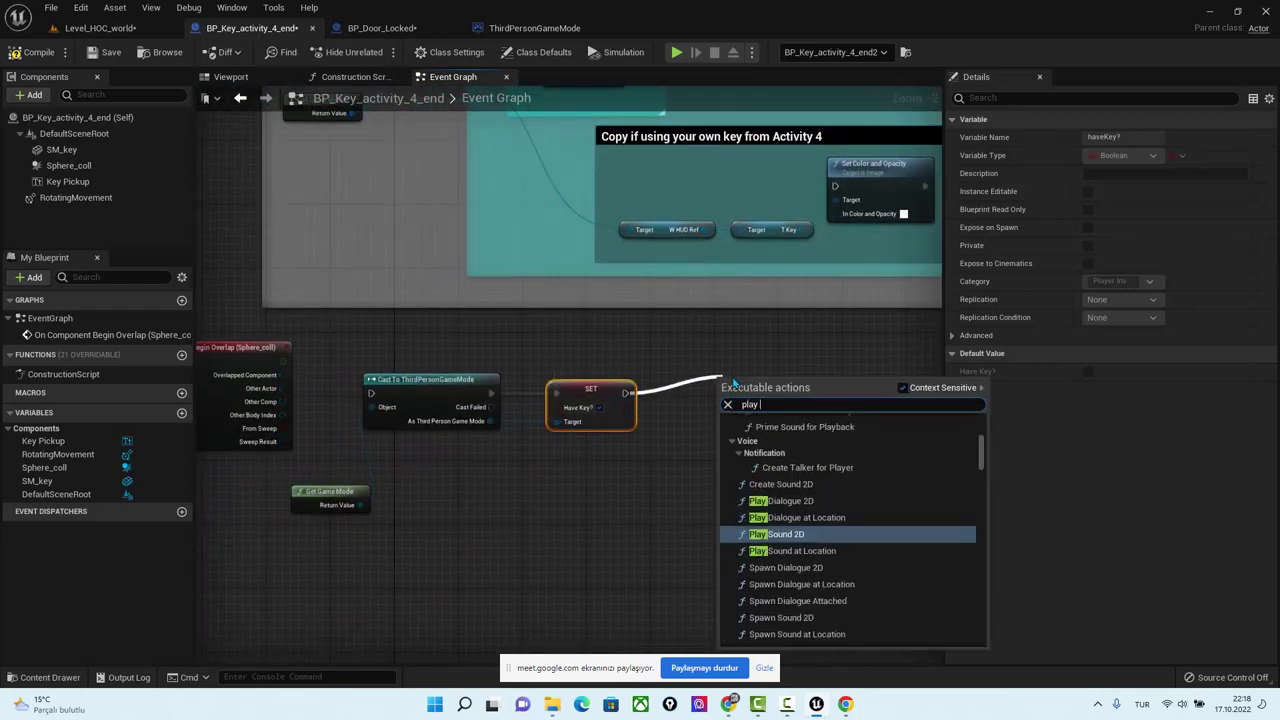
click(795, 534)
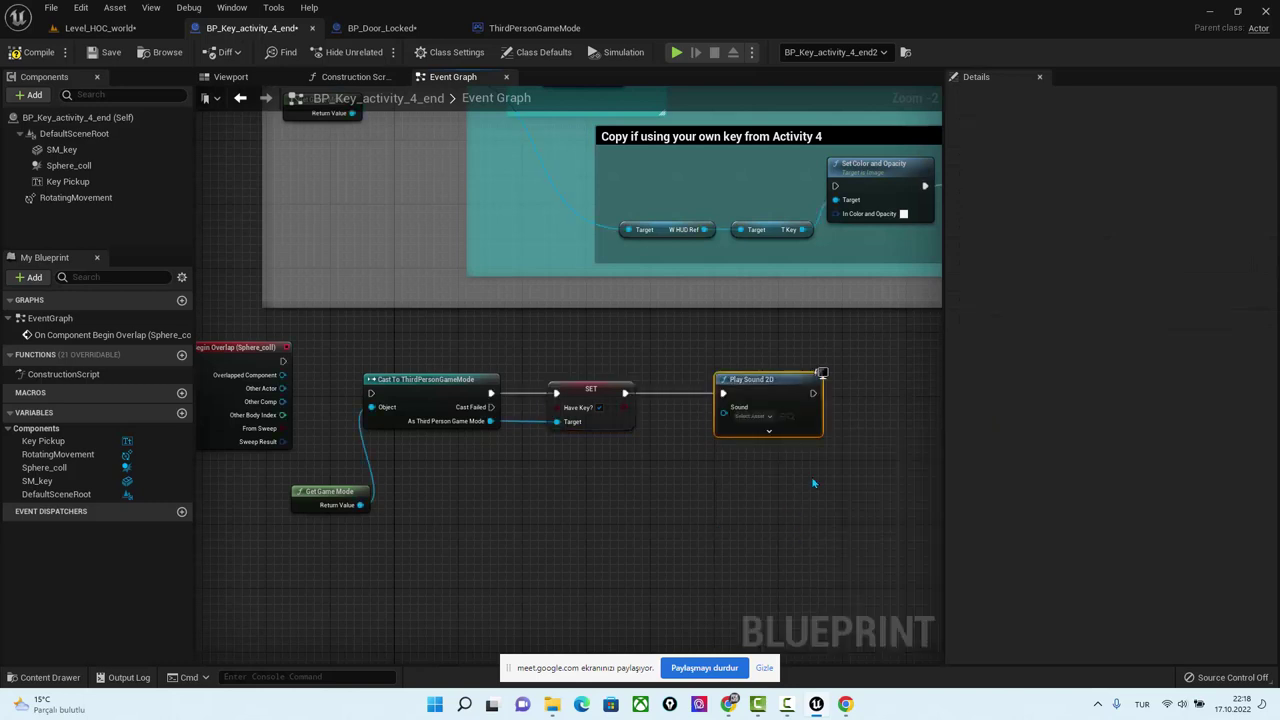
click(697, 412)
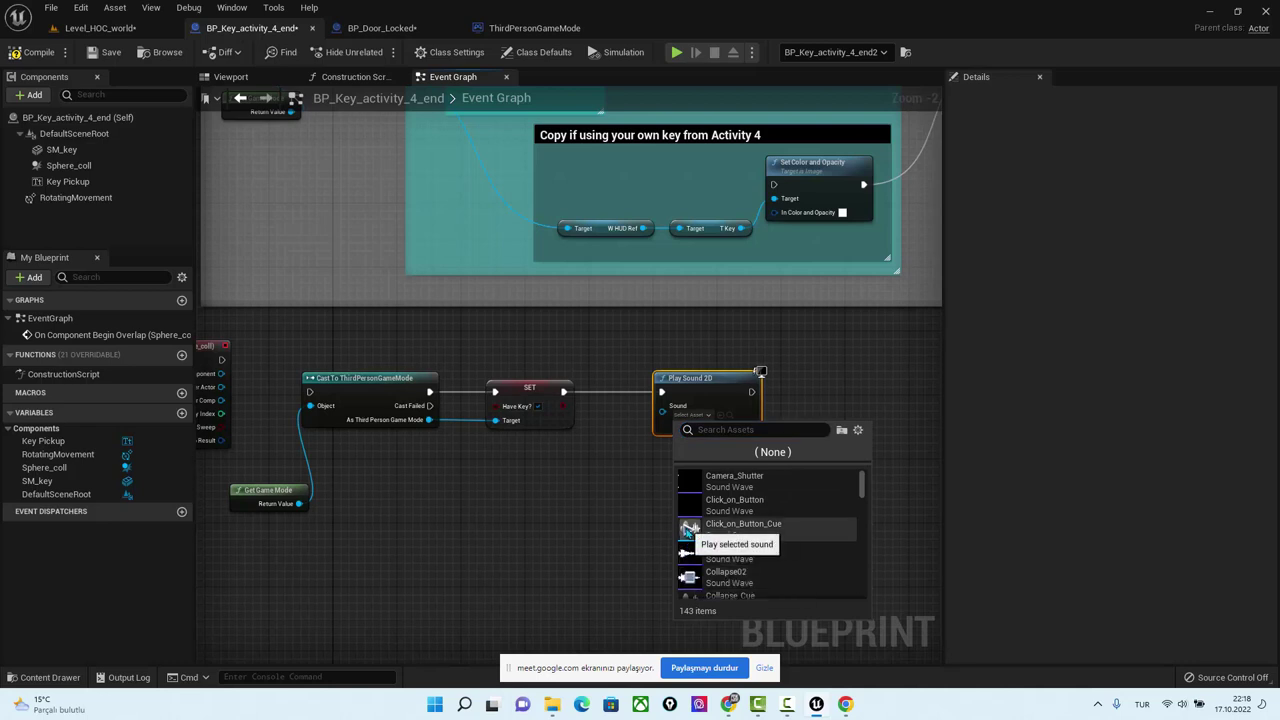
Preview sounds like Click_on_Button_Cue, Collapse_Cue and CompileFailed, then choose EndPlayInEditor.
click(688, 528)
click(688, 481)
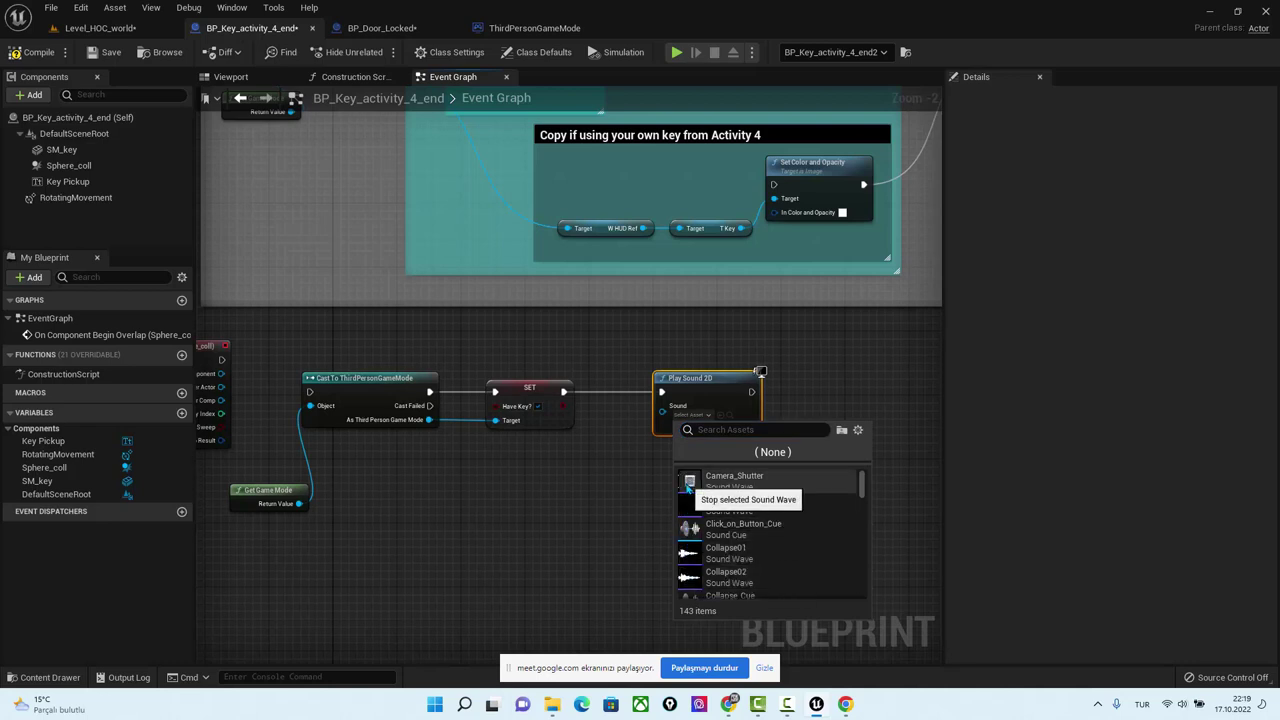
scroll(688, 490, down, 2)
click(688, 515)
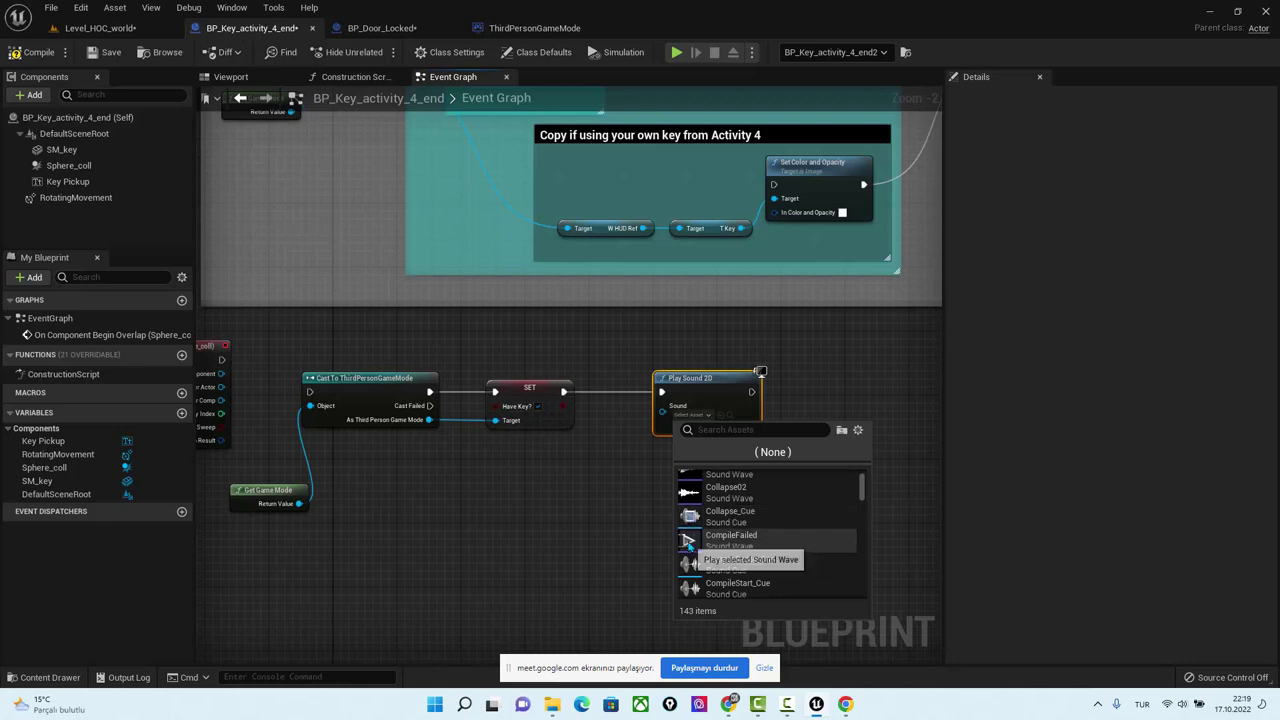
click(688, 540)
scroll(688, 545, down, 2)
scroll(688, 550, down, 2)
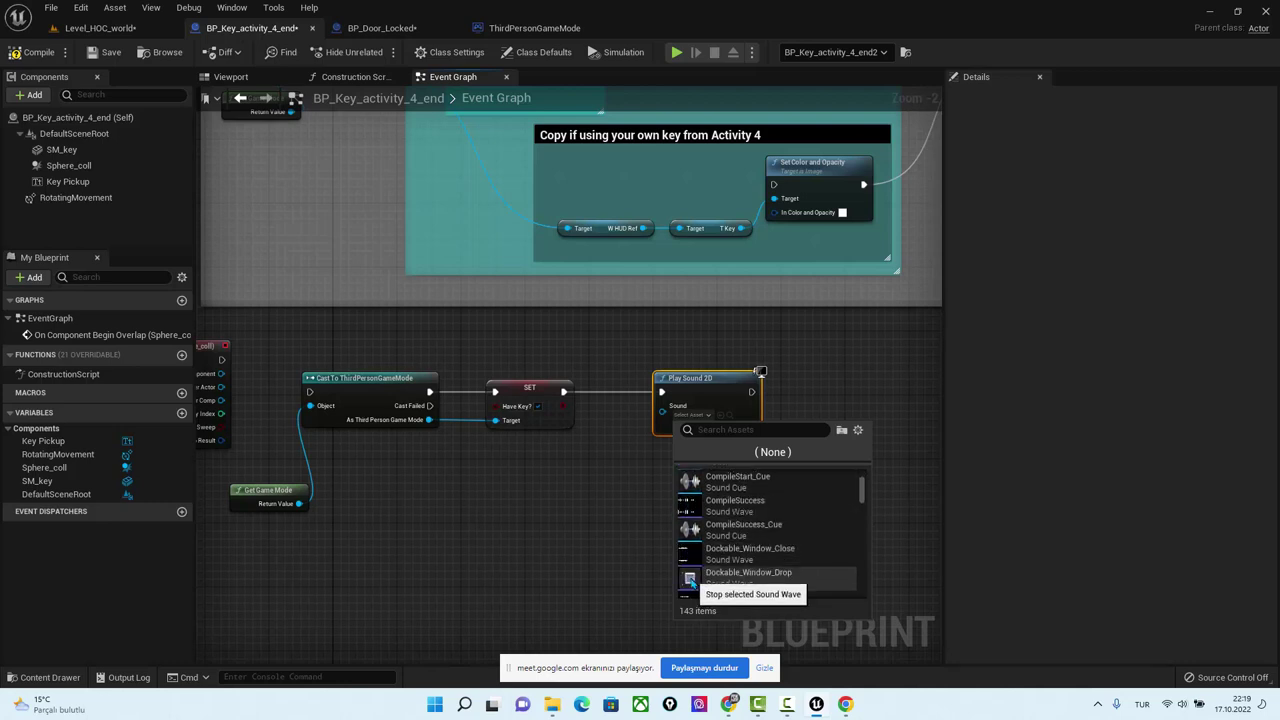
click(701, 575)
scroll(701, 560, down, 2)
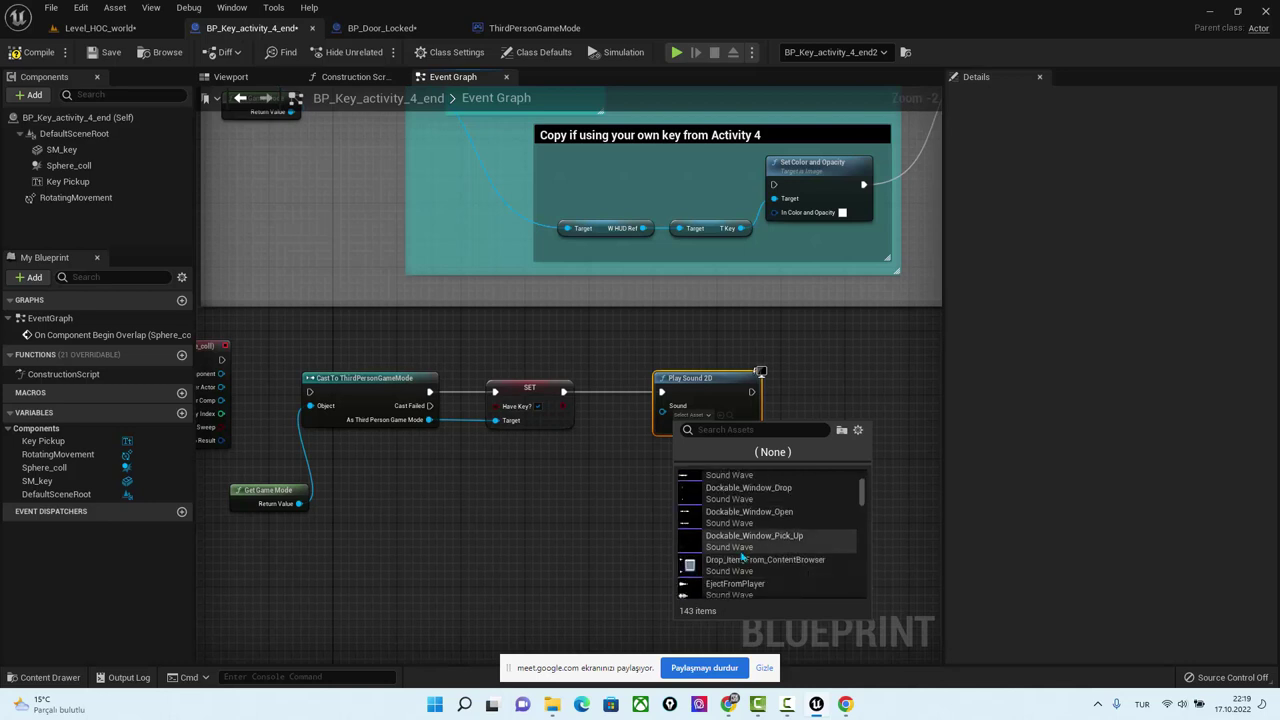
scroll(700, 545, down, 2)
click(688, 547)
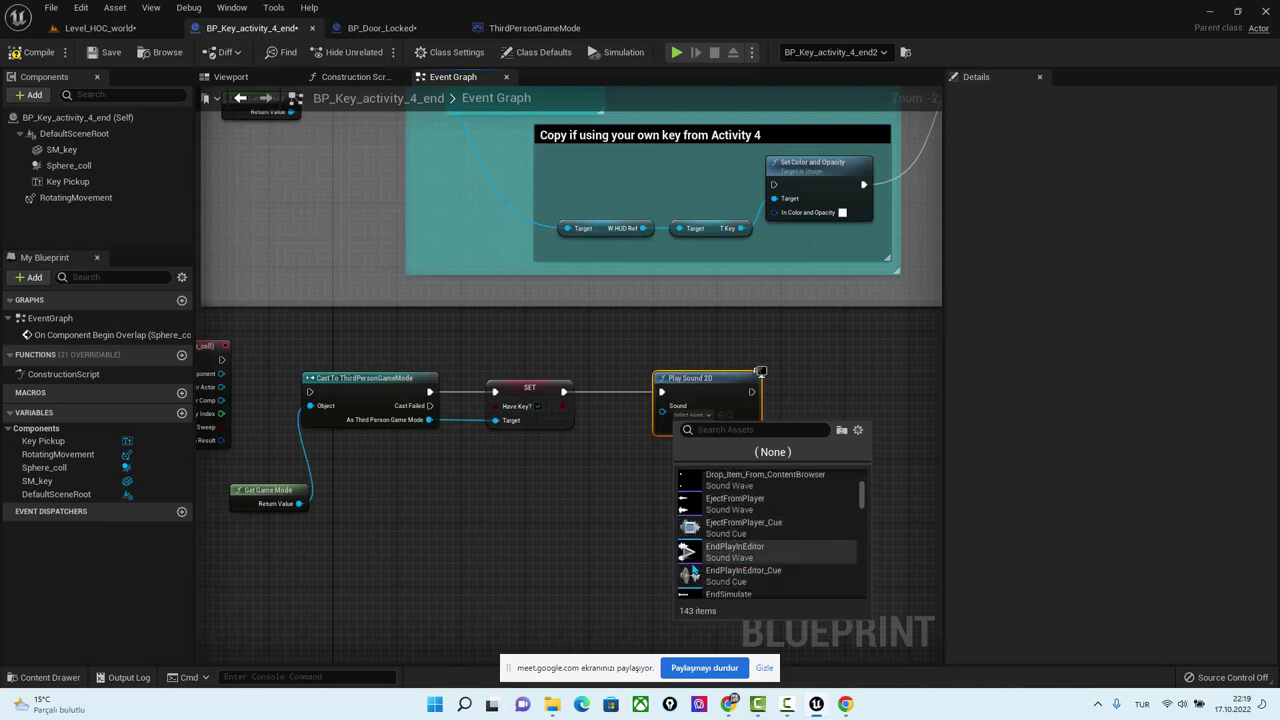
click(736, 562)
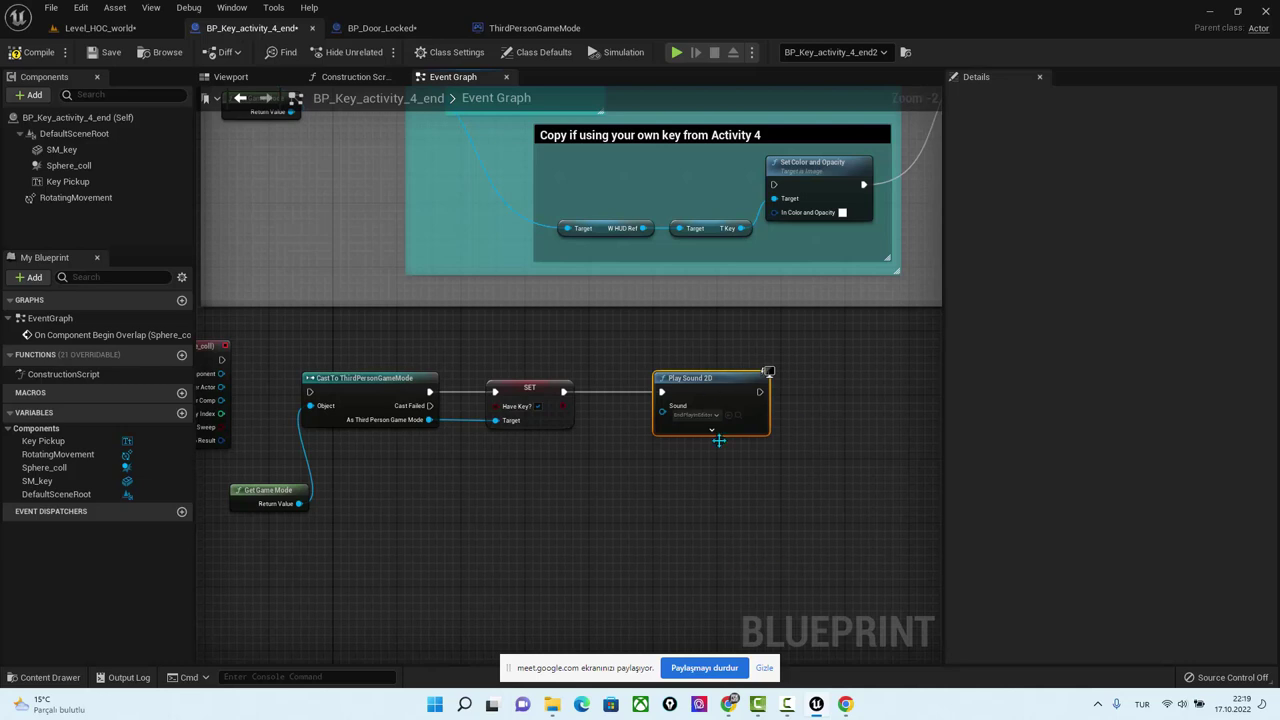
right_drag(719, 441, 697, 455)
drag(705, 400, 688, 400)
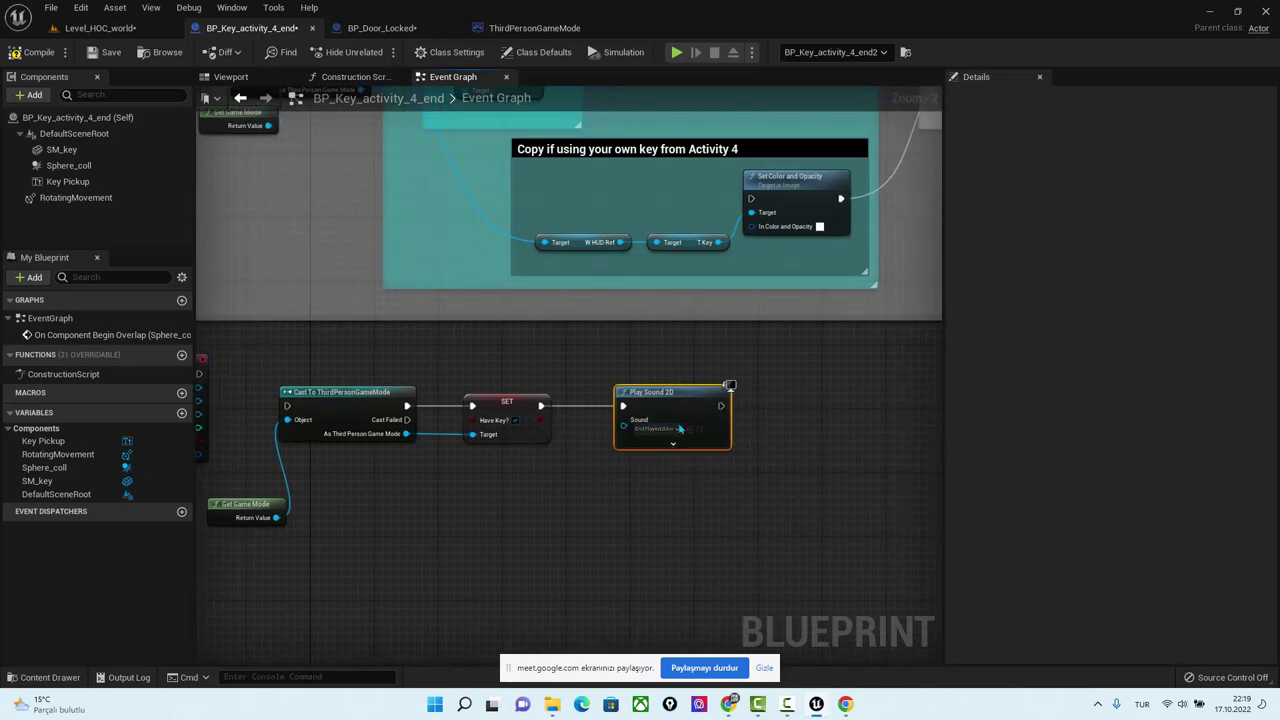
Add a Destroy Actor node after Play Sound 2D, searching 'destr'.
right_drag(840, 364, 685, 509)
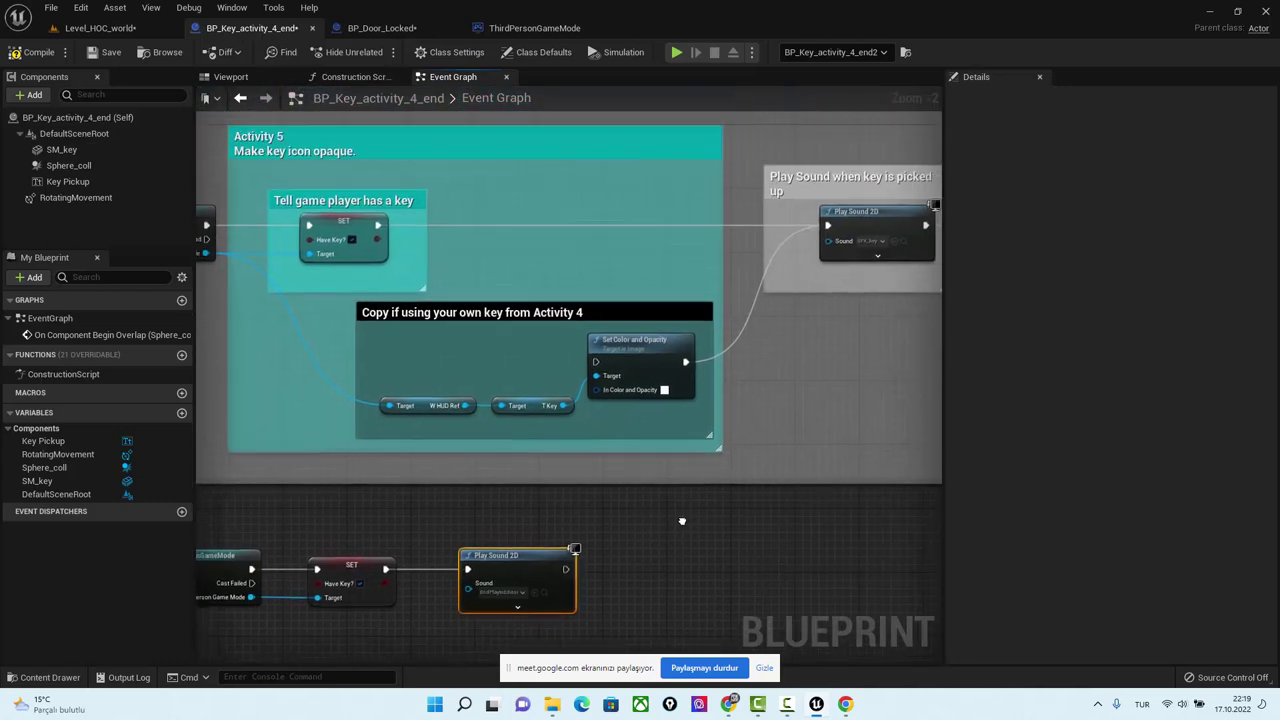
right_drag(549, 517, 933, 431)
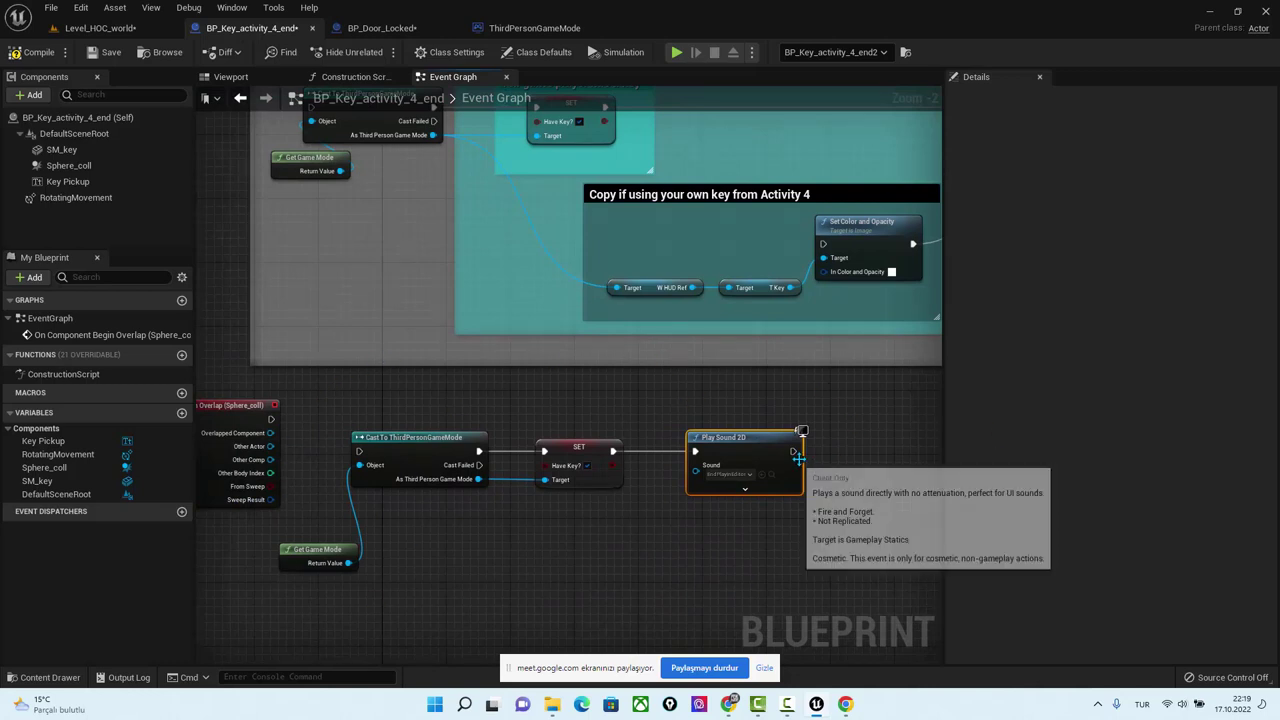
right_drag(792, 451, 760, 456)
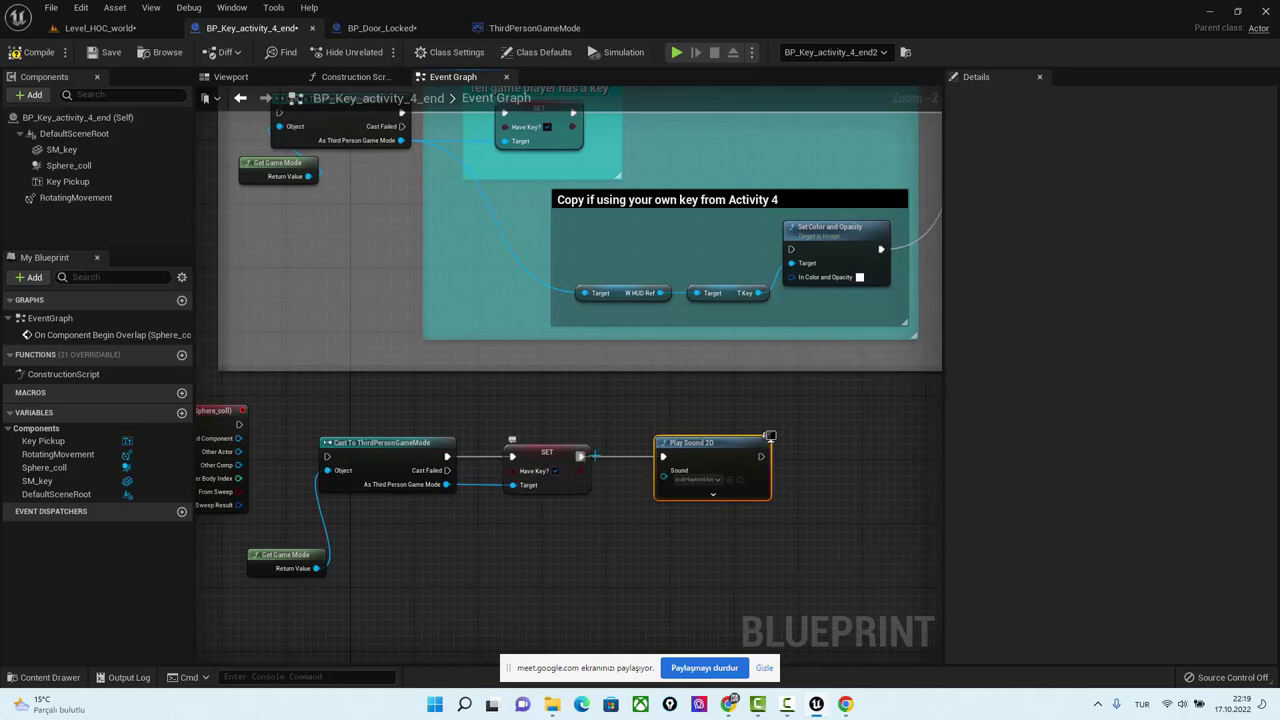
right_drag(596, 465, 323, 526)
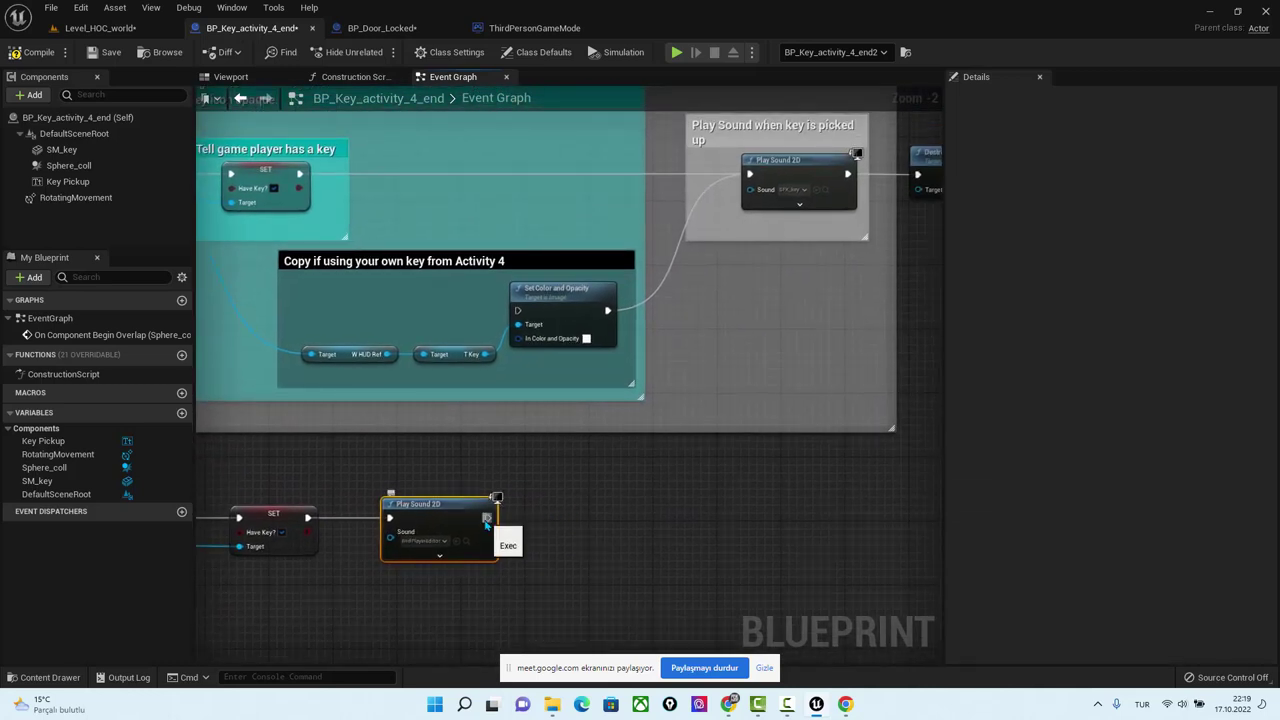
drag(487, 517, 594, 508)
text(destr)
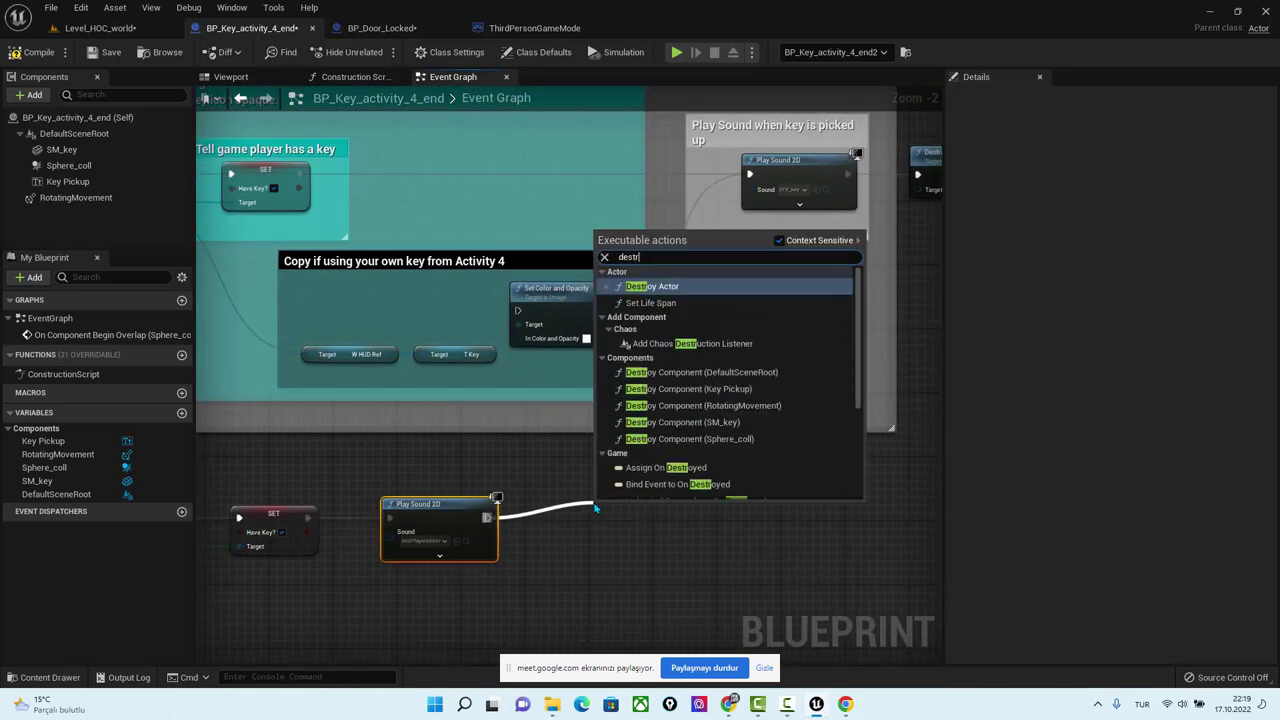
key(Return)
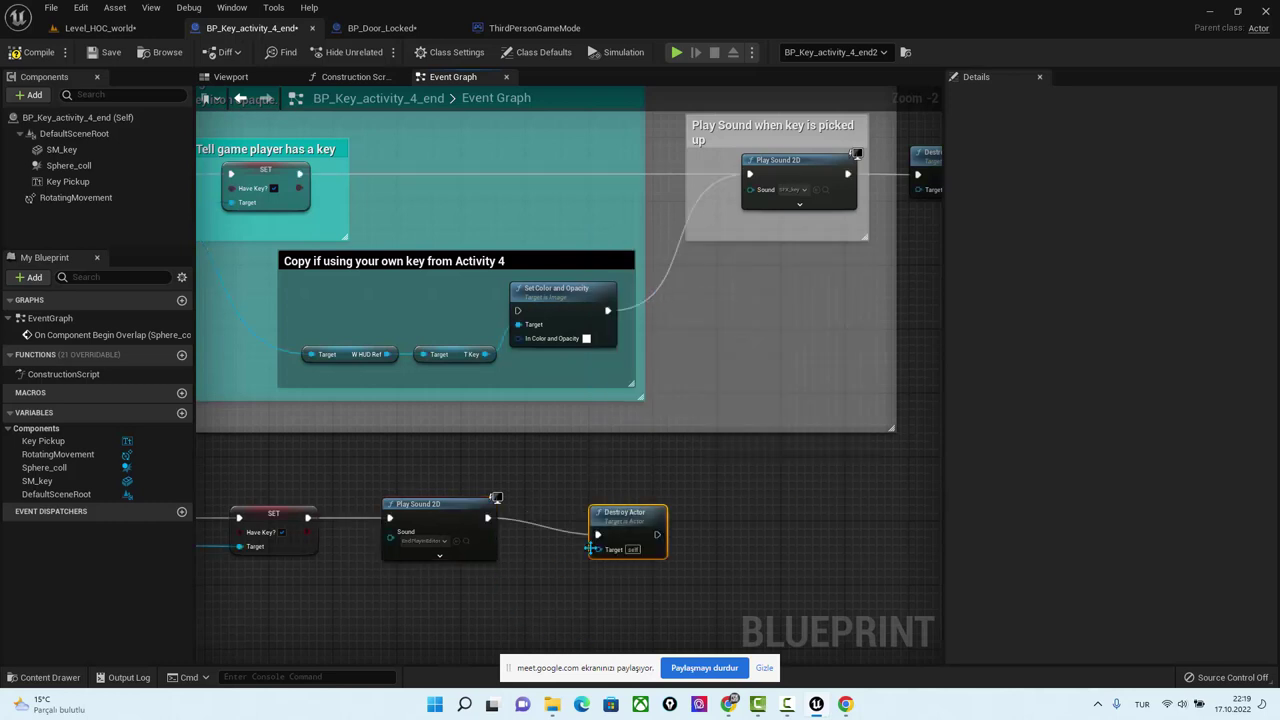
Wire the Sphere_coll Begin Overlap event into the cast and tidy the node chain.
right_drag(210, 505, 380, 443)
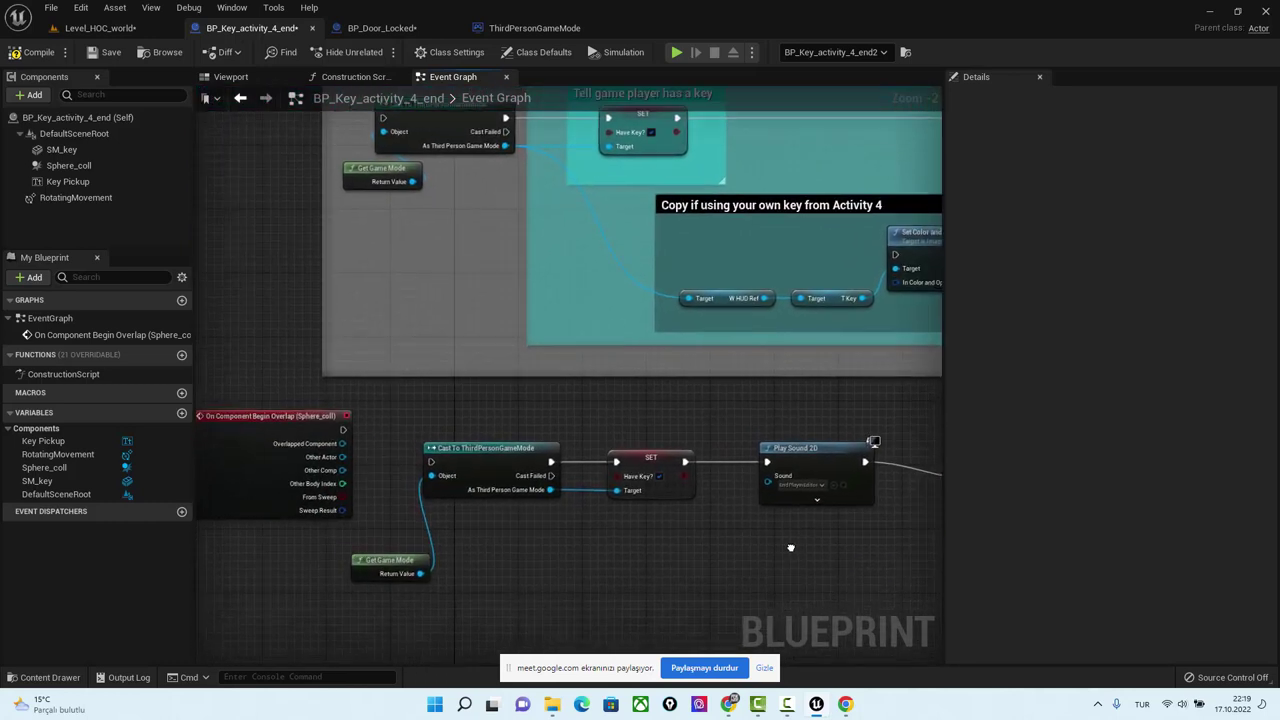
drag(272, 408, 274, 416)
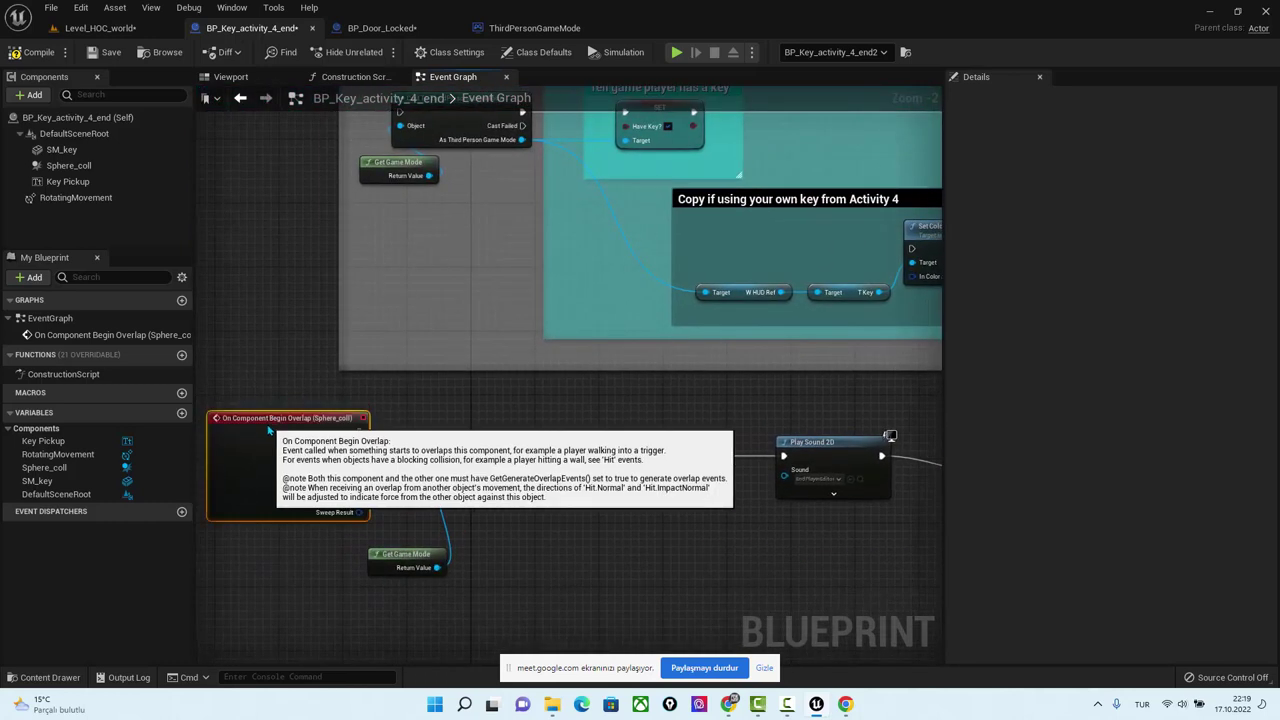
click(70, 167)
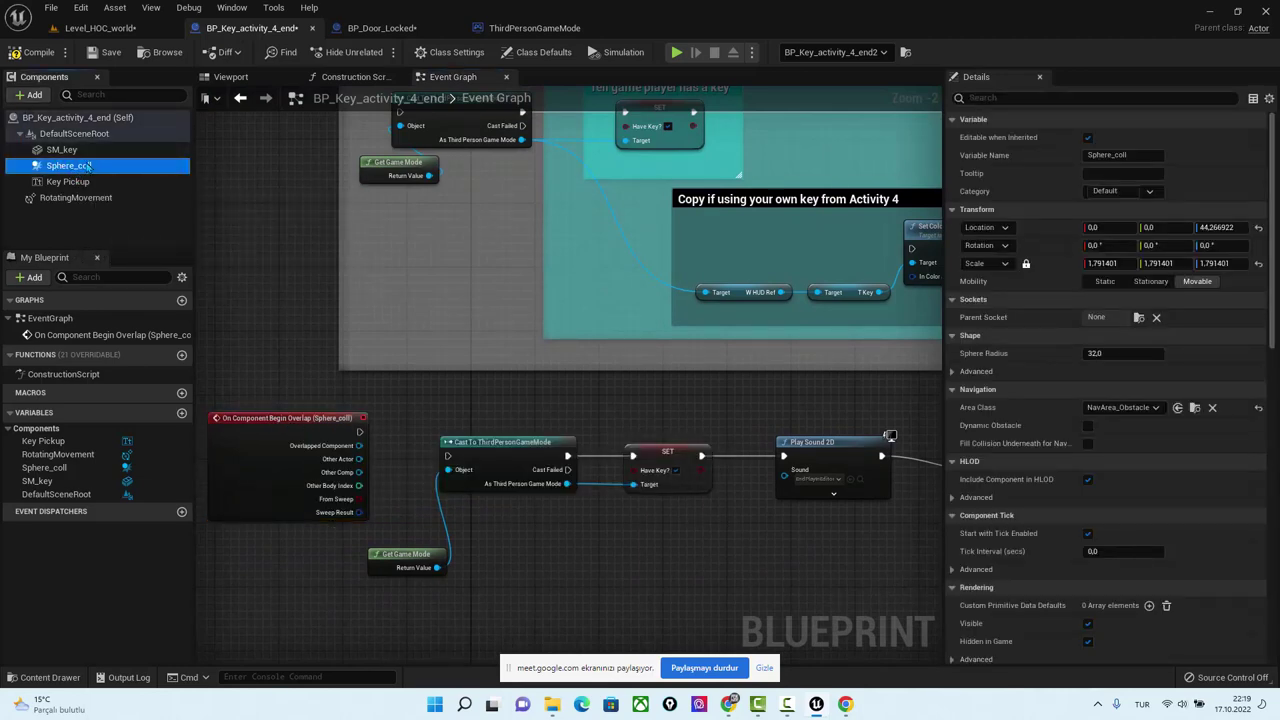
mouse_move(360, 432)
mouse_down()
mouse_move(381, 458)
mouse_move(447, 456)
mouse_up()
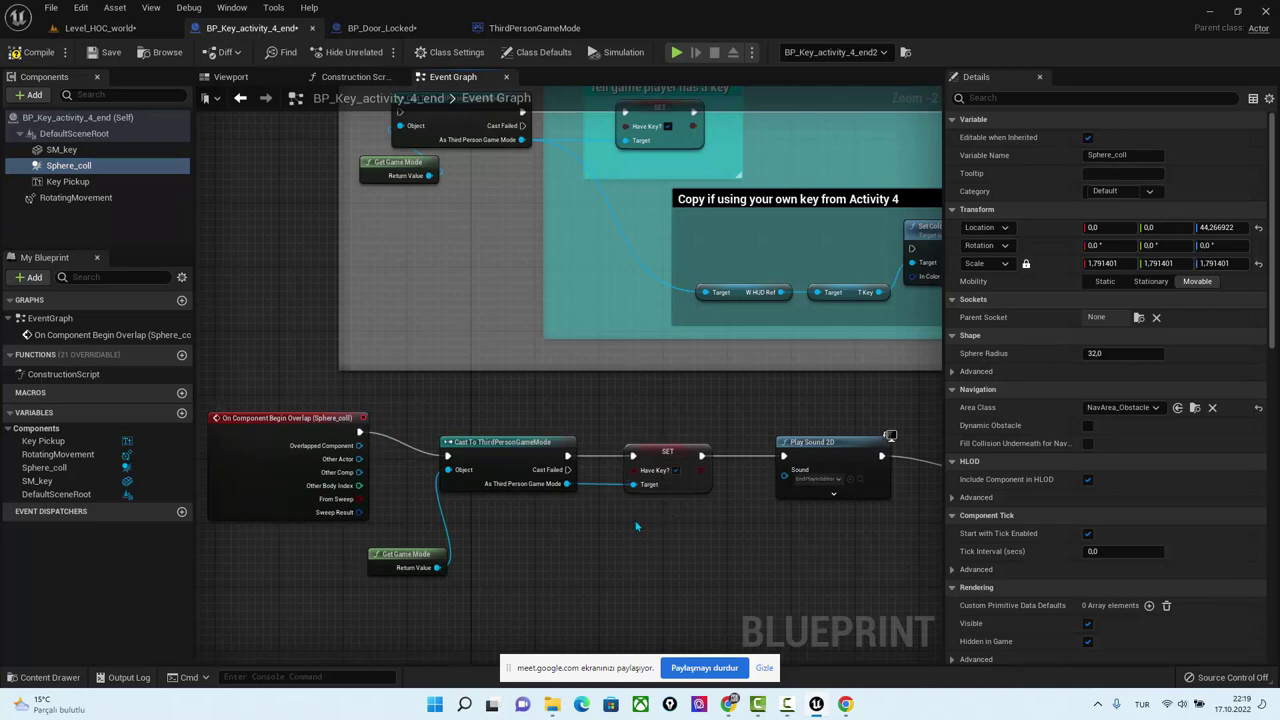
drag(683, 465, 674, 449)
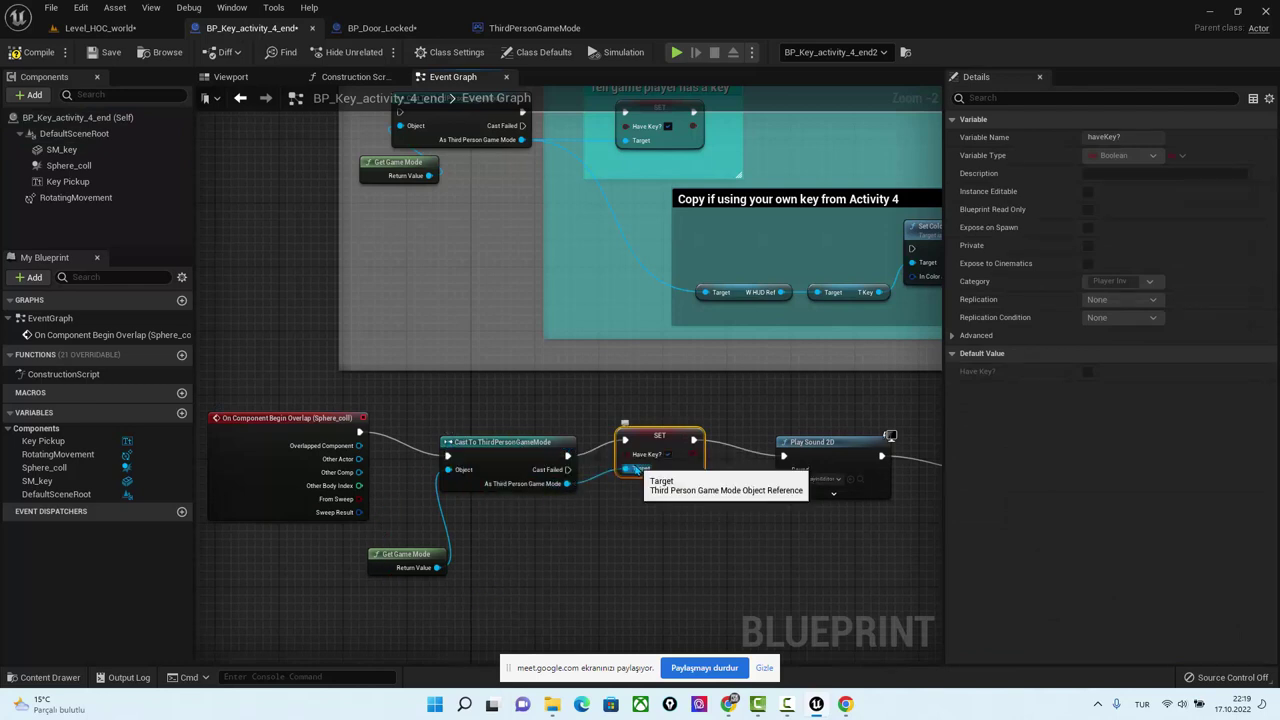
right_drag(634, 468, 564, 481)
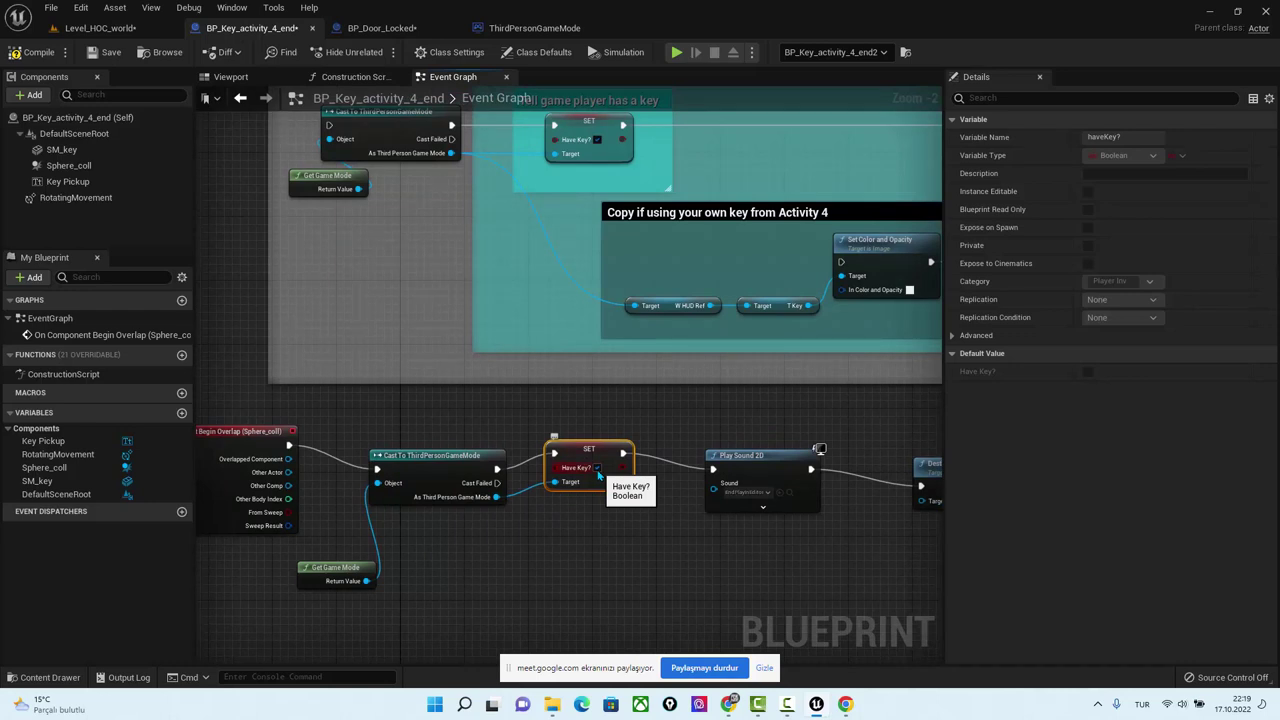
right_drag(598, 477, 530, 491)
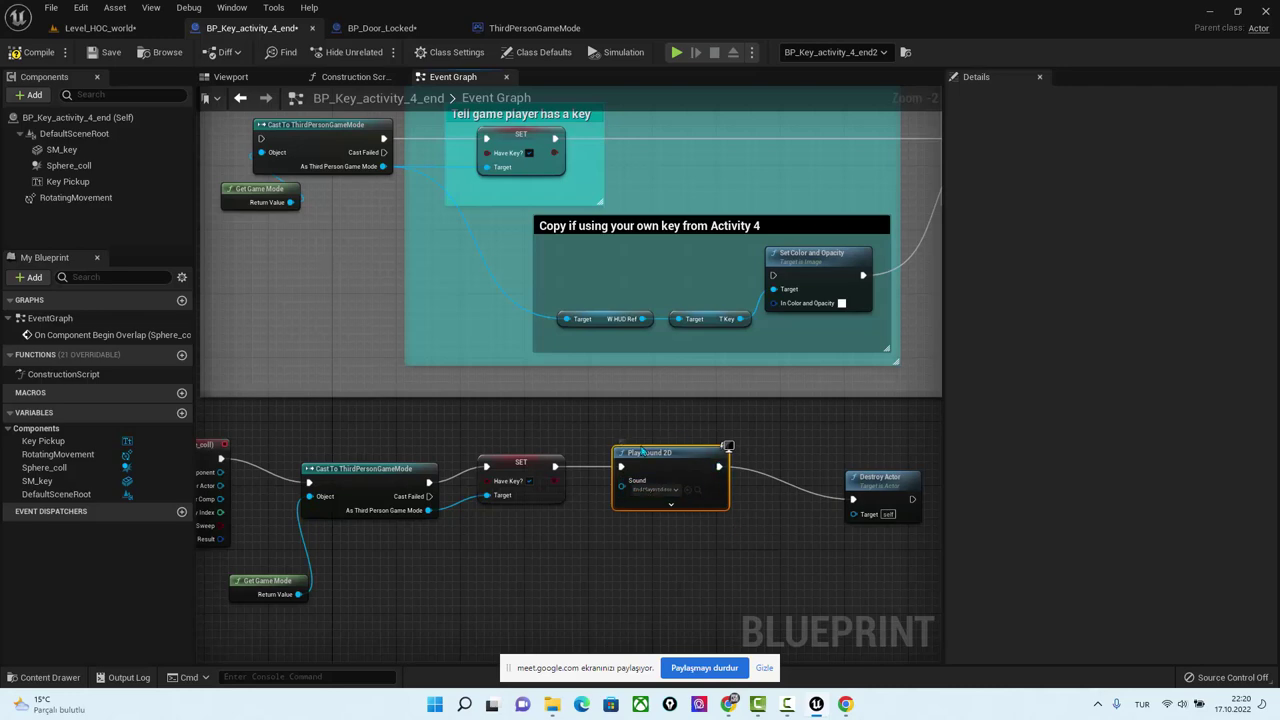
drag(869, 487, 820, 462)
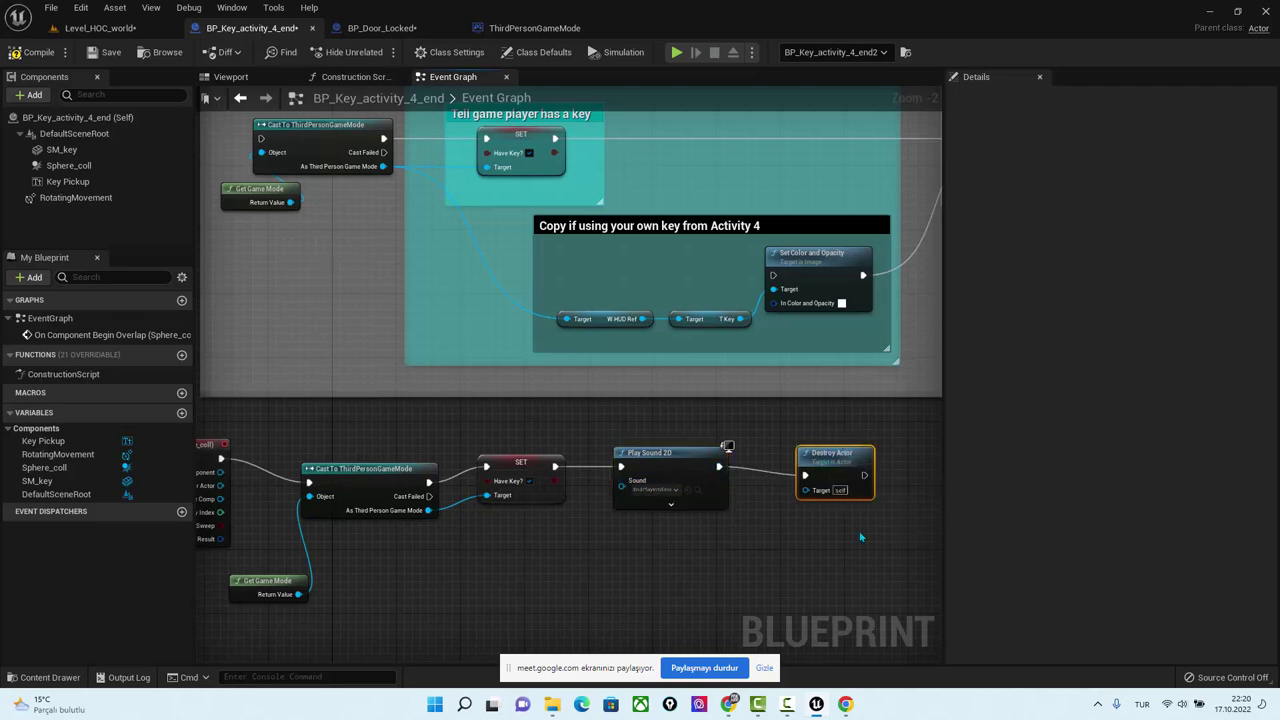
Stop screen sharing and minimize Unreal Editor to reveal the Google Meet call.
click(100, 28)
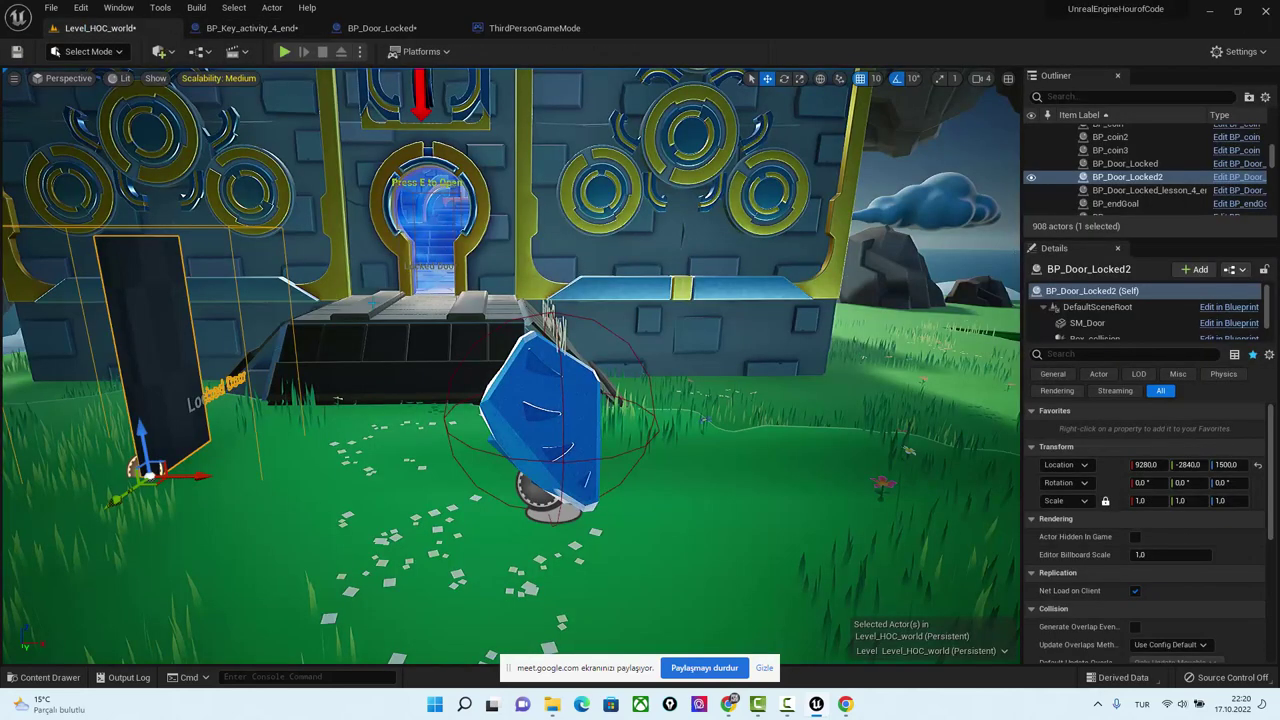
scroll(510, 365, down, 3)
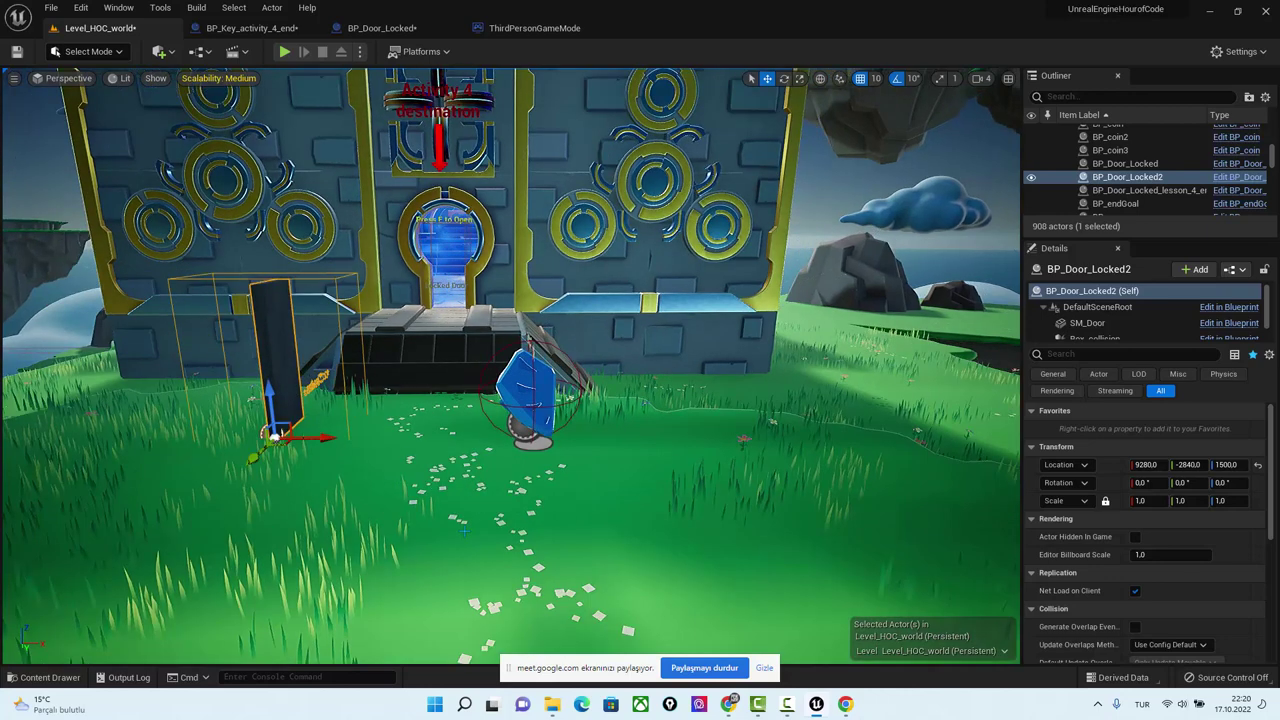
click(723, 667)
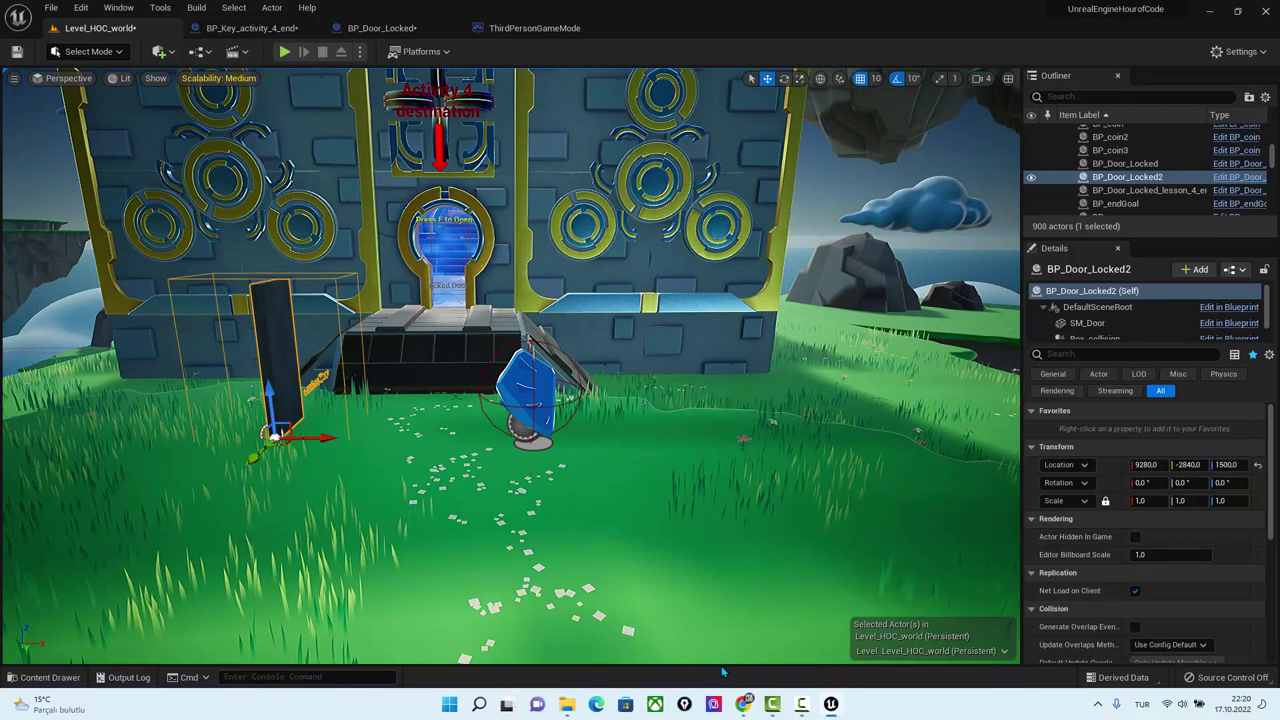
click(1210, 14)
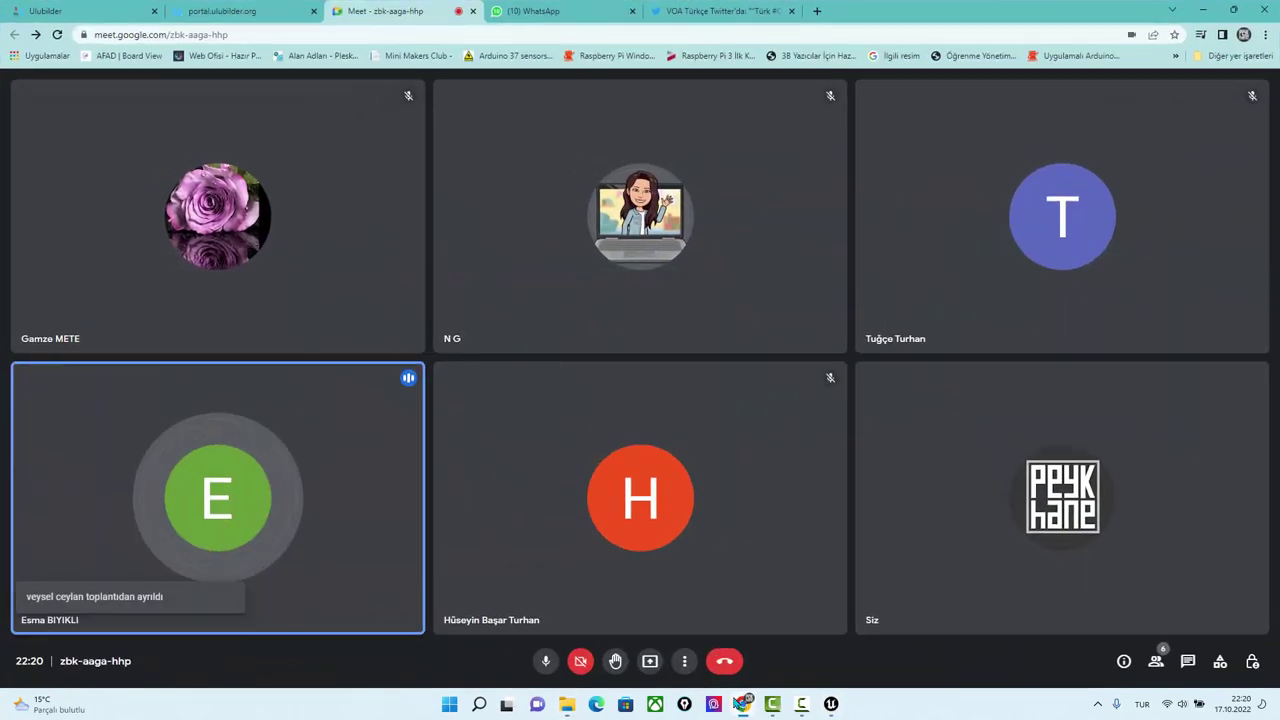
mouse_move(346, 504)
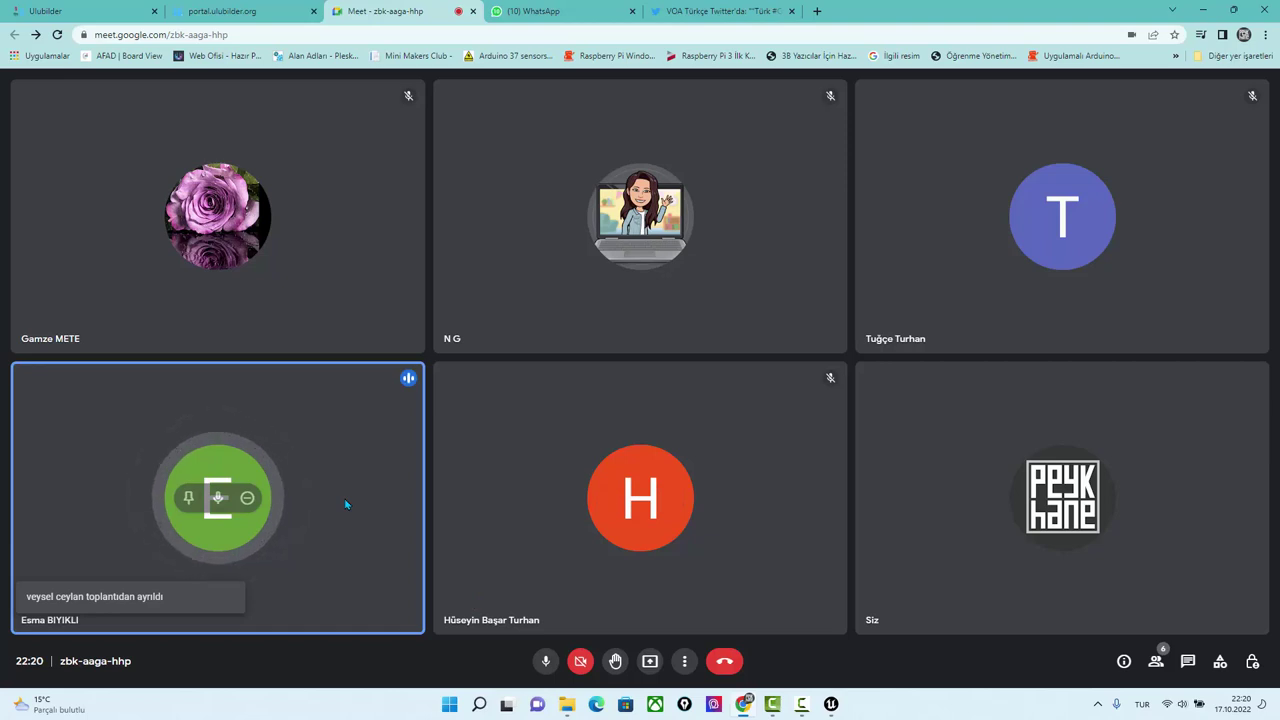
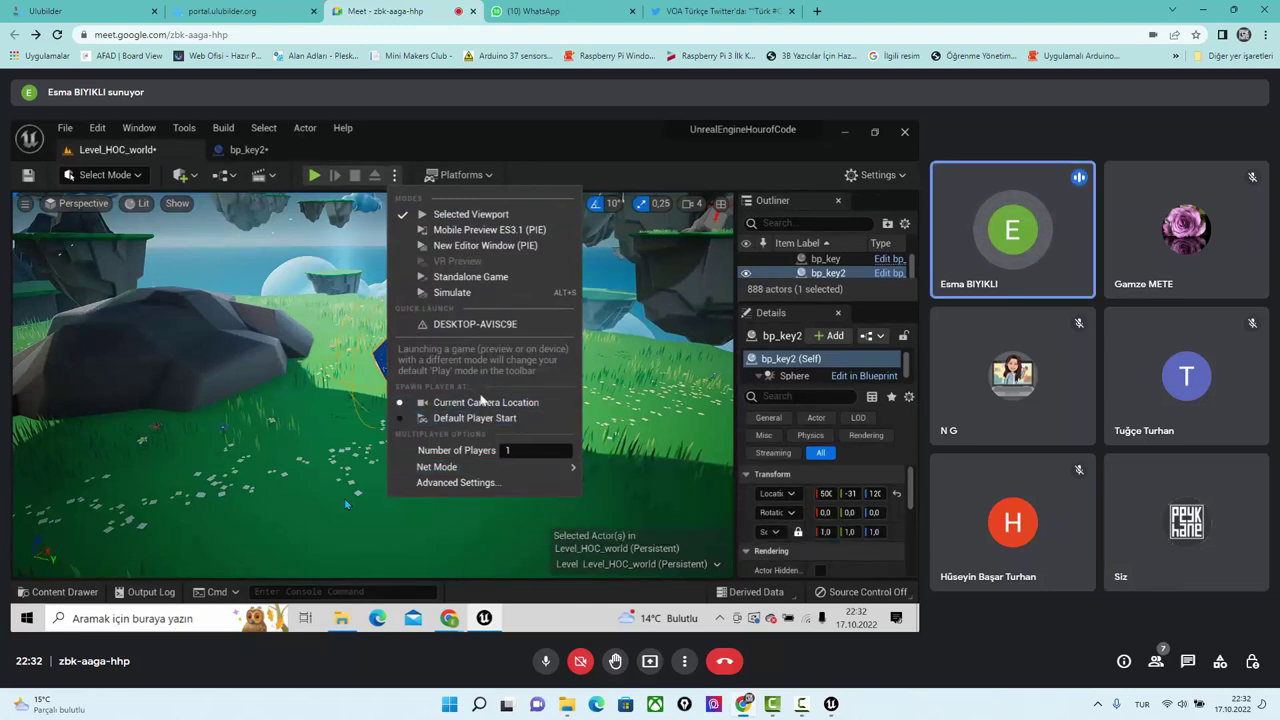
Dismiss the Play options menu to reveal bp_key2's overlap-print-sound-destroy event graph.
click(634, 406)
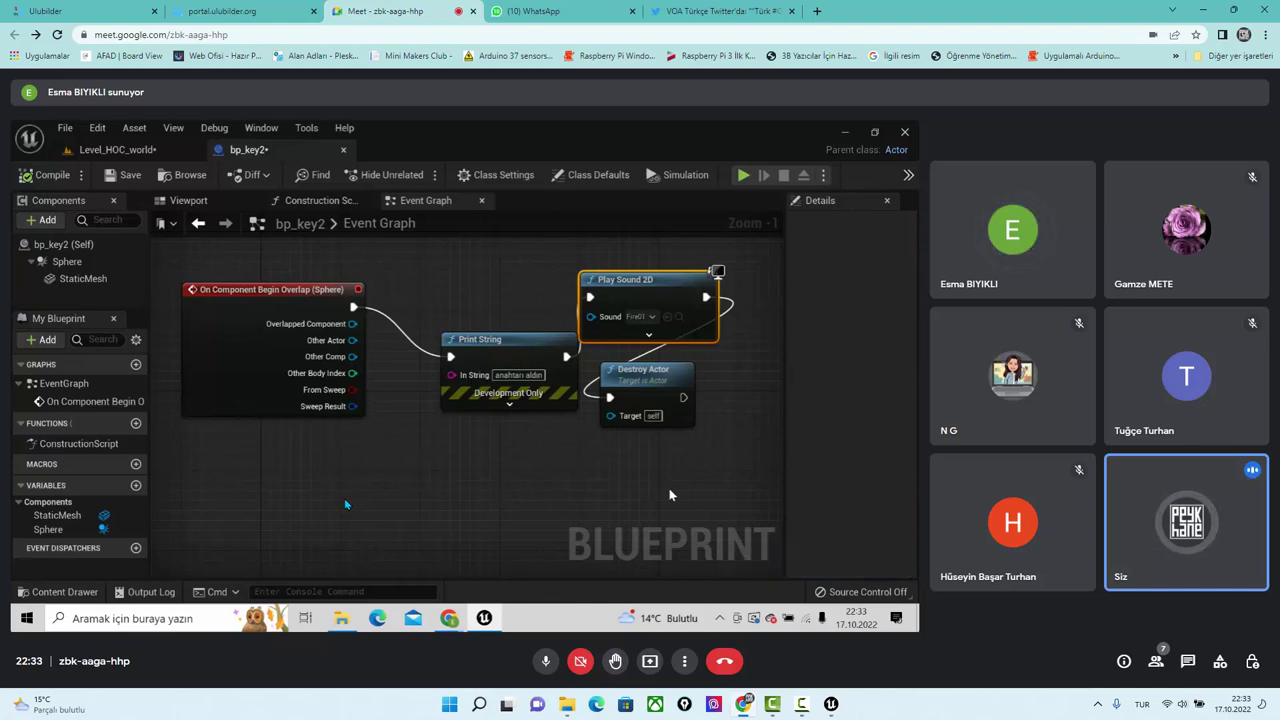
Create a Boolean variable named 'key' in bp_key2 and drag it into the event graph.
click(137, 486)
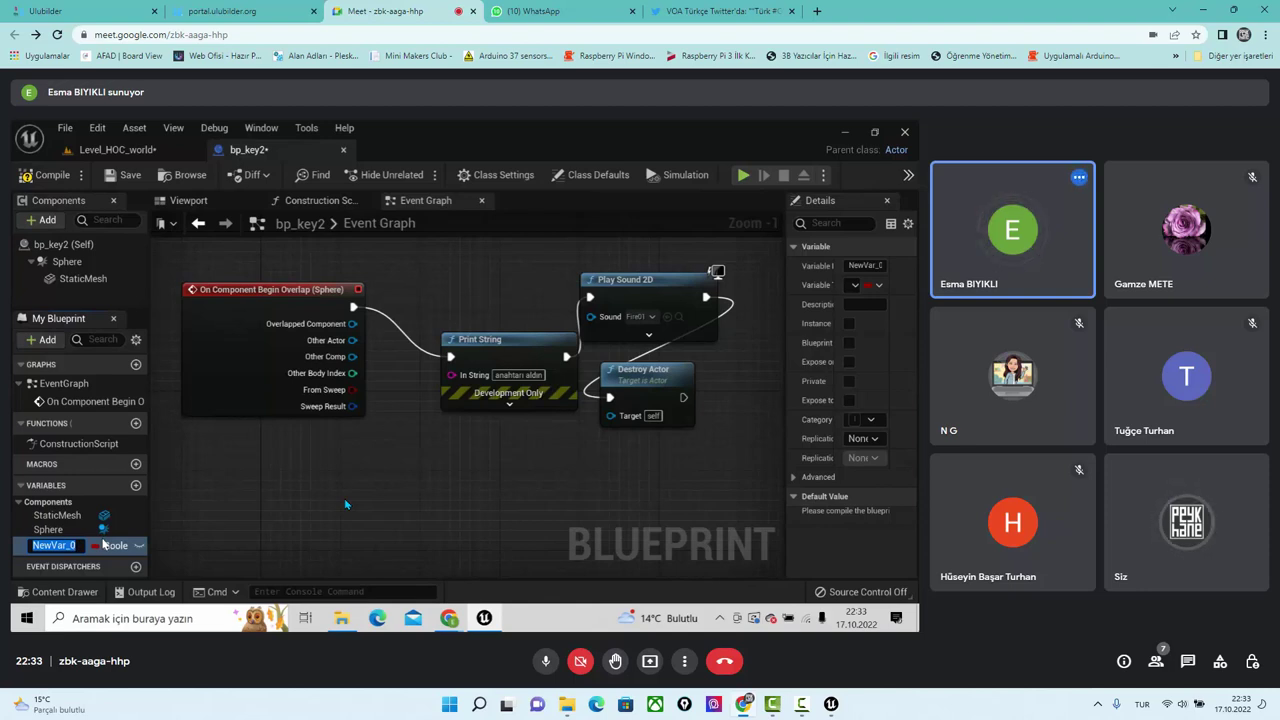
text(key)
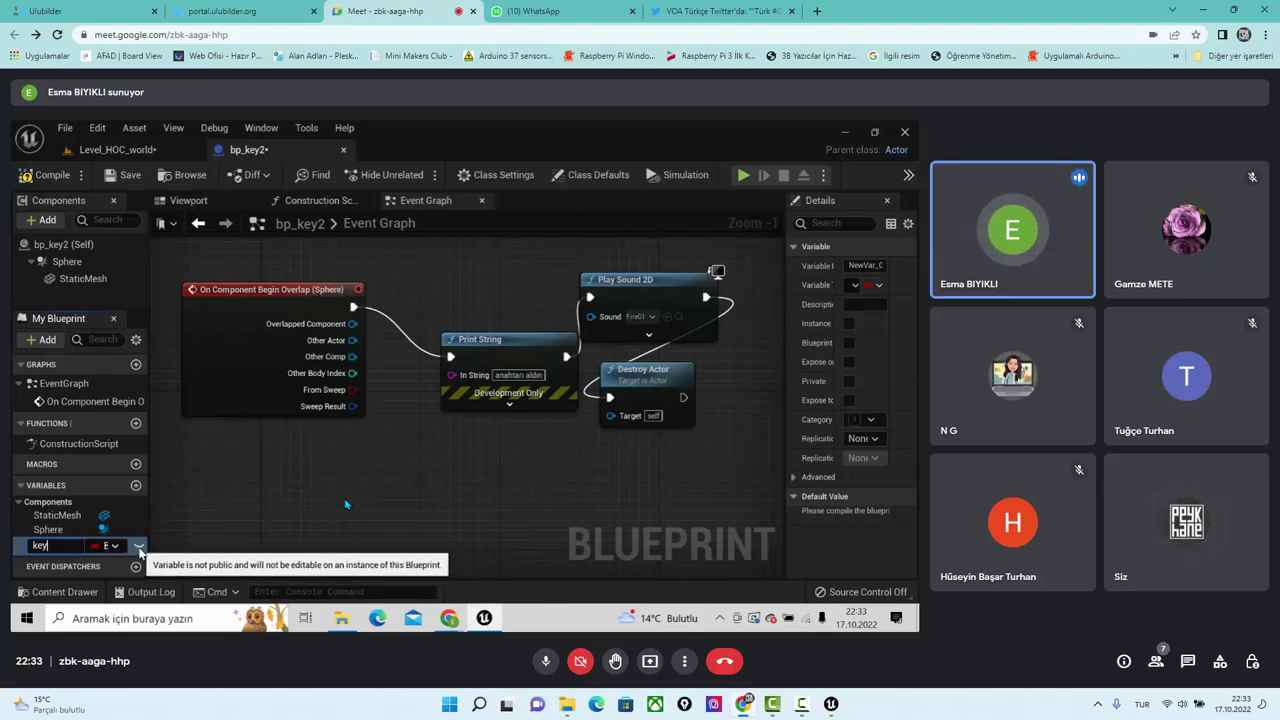
key(Return)
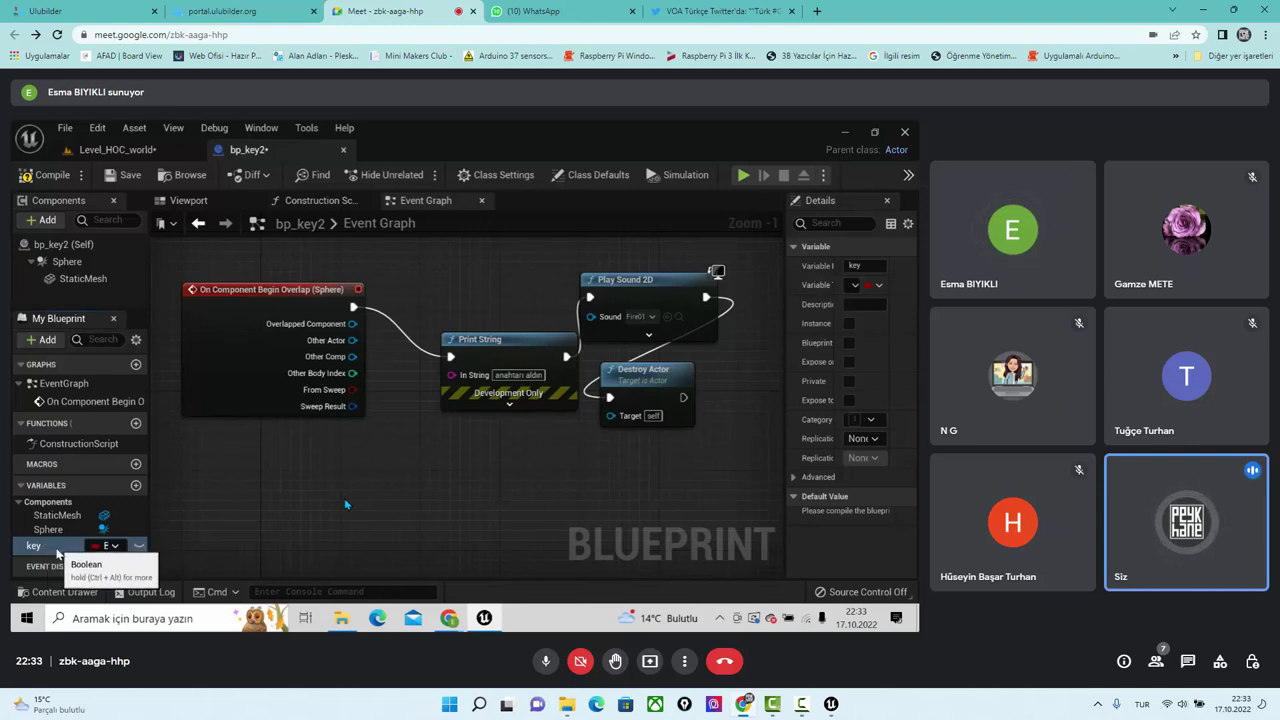
mouse_move(61, 549)
mouse_down()
mouse_move(552, 447)
mouse_move(710, 400)
mouse_up()
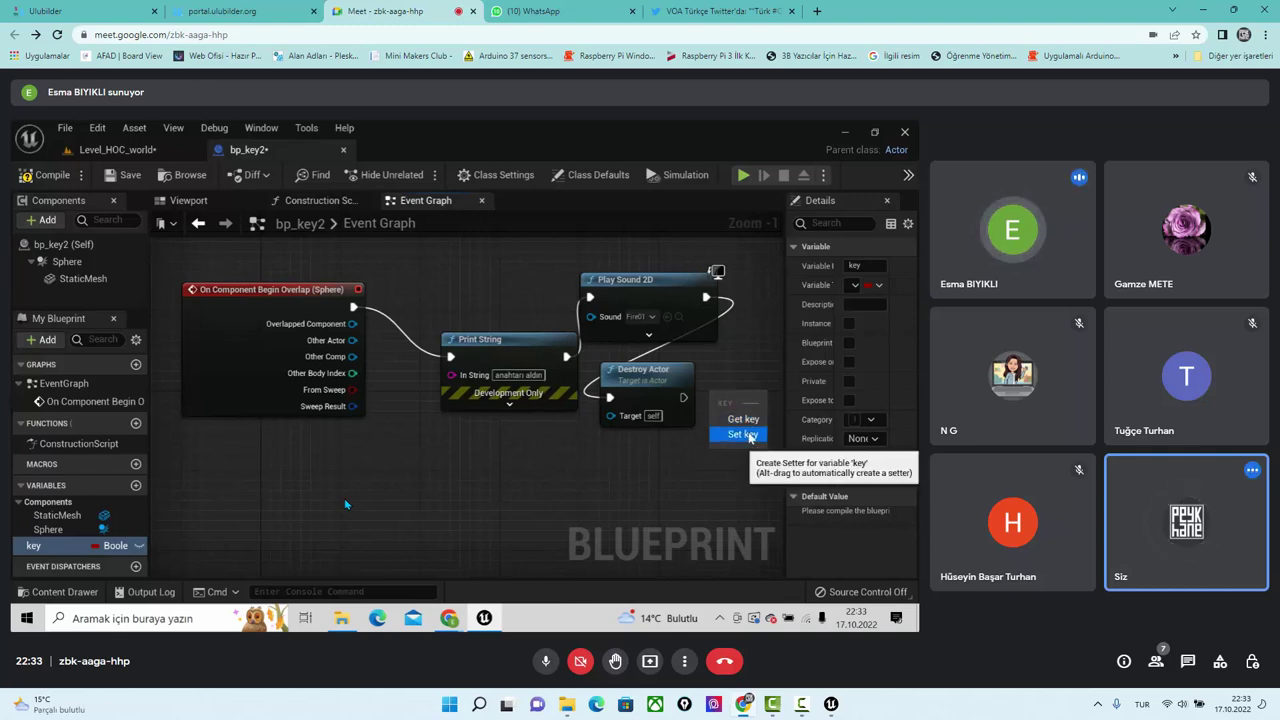
Place a Set key node in the bp_key2 event graph.
click(742, 434)
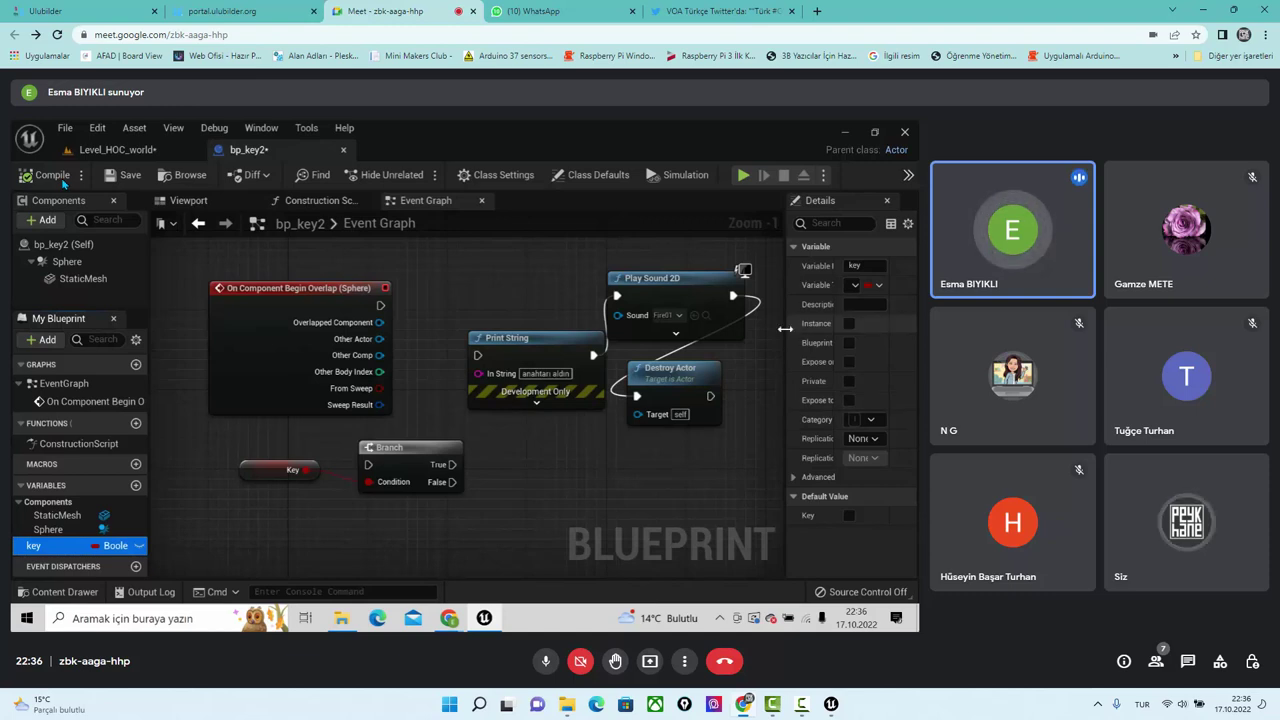
Widen the Details panel to give the key variable settings more room.
drag(785, 328, 645, 330)
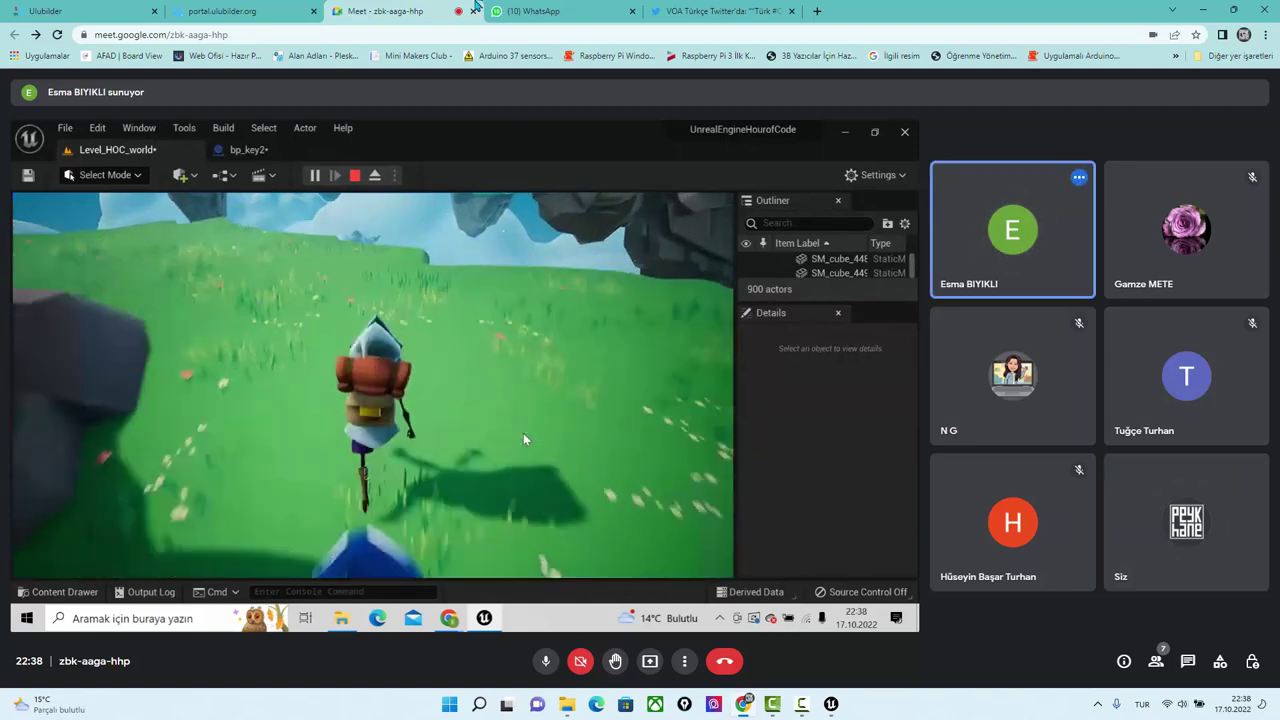
click(111, 9)
click(232, 8)
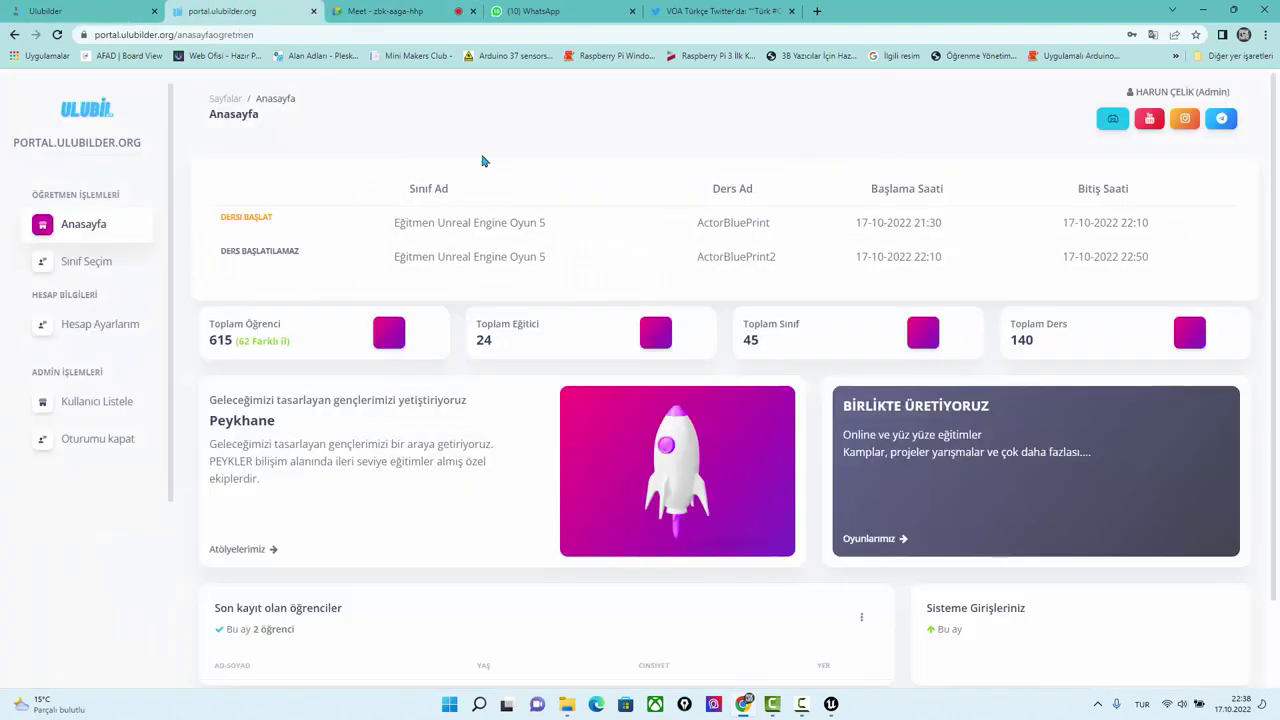
click(97, 330)
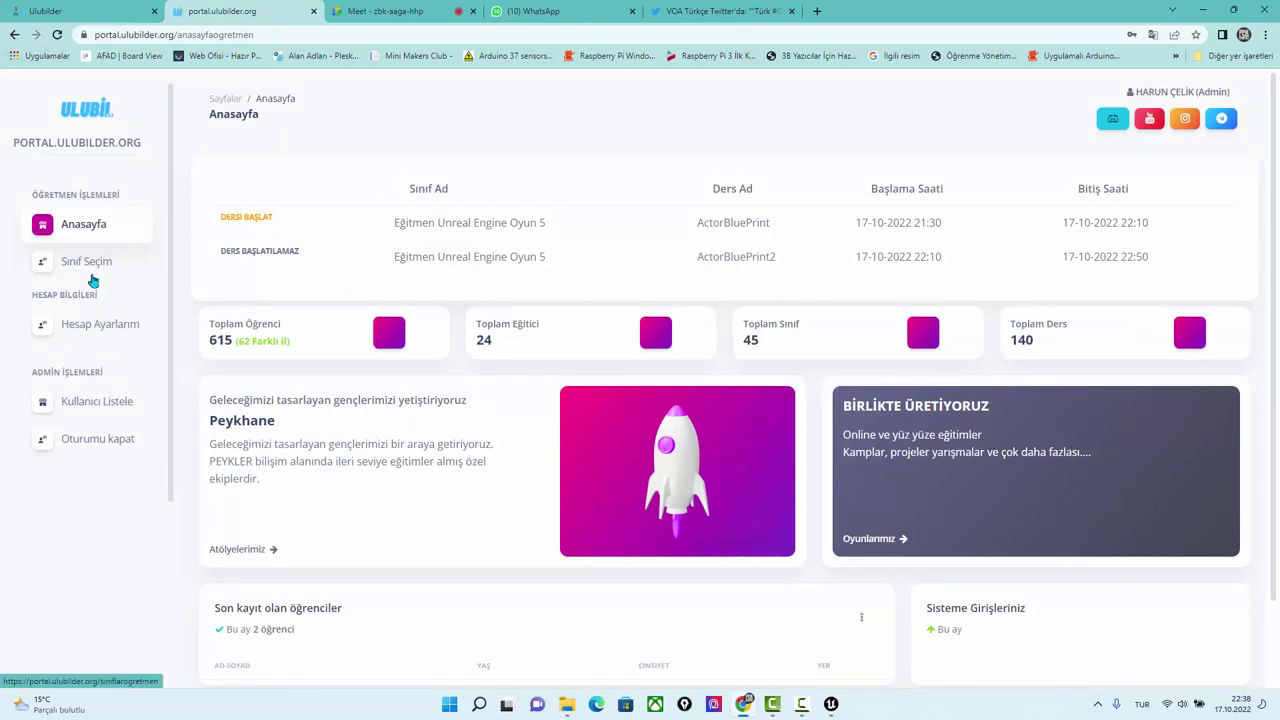
click(89, 262)
click(87, 241)
click(105, 8)
click(390, 11)
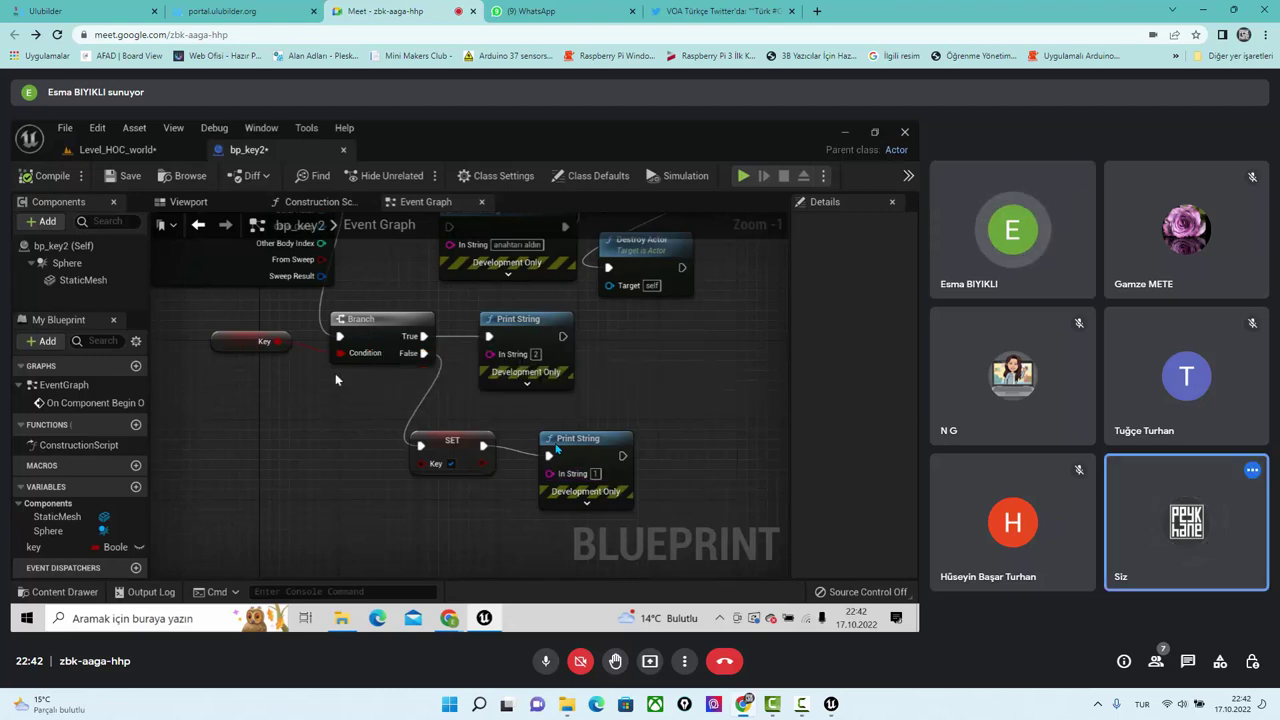
Lower the Windows system volume to 30 from Quick Settings.
click(1180, 704)
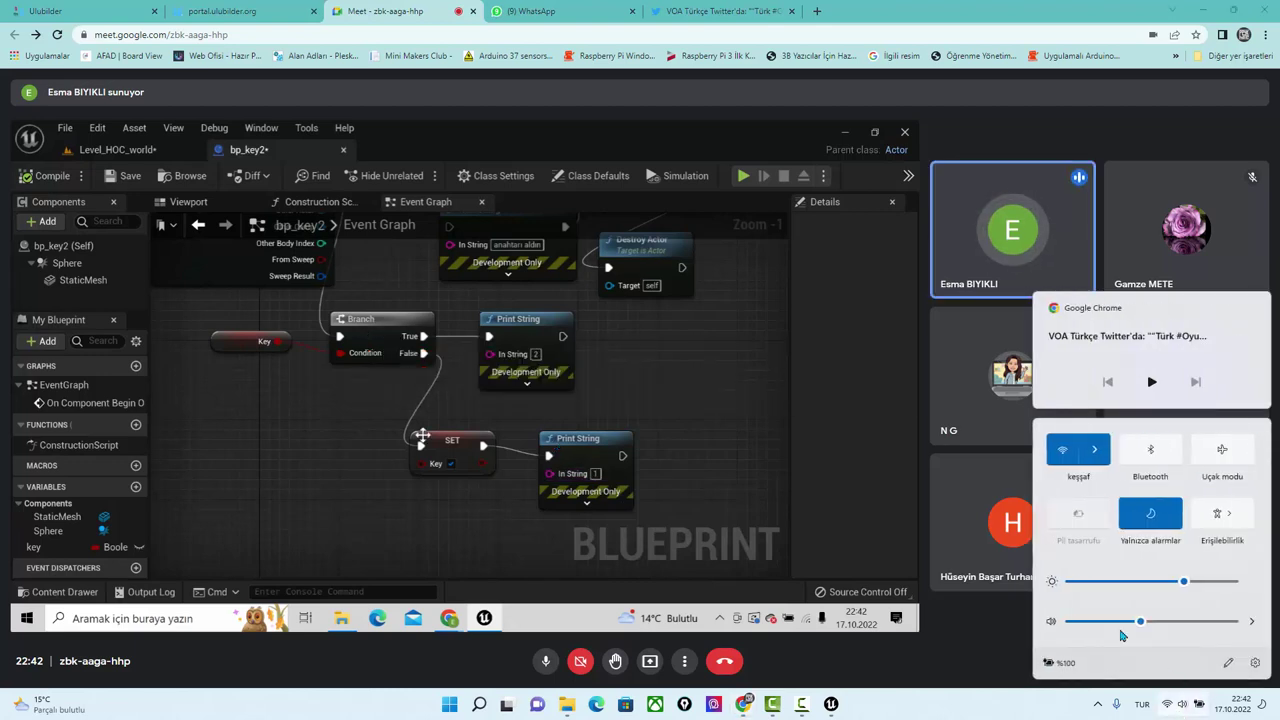
click(1120, 621)
click(720, 553)
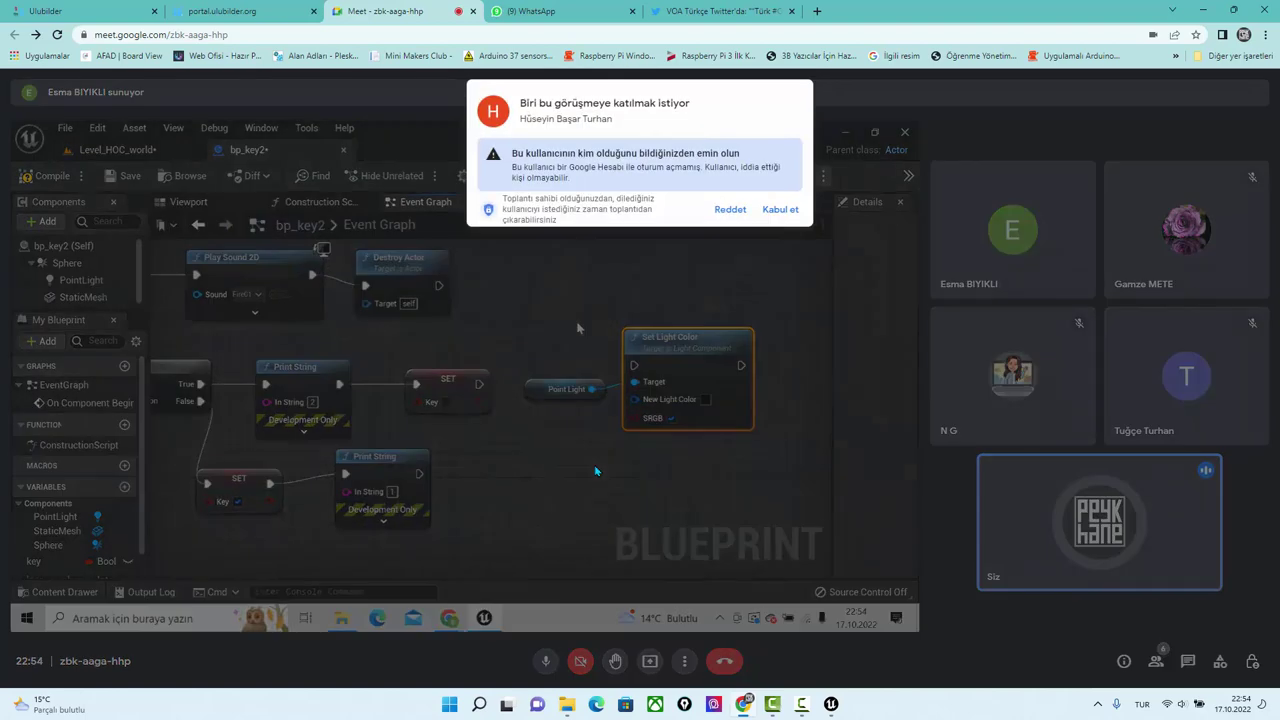
Admit the waiting participant into the Google Meet call.
click(781, 212)
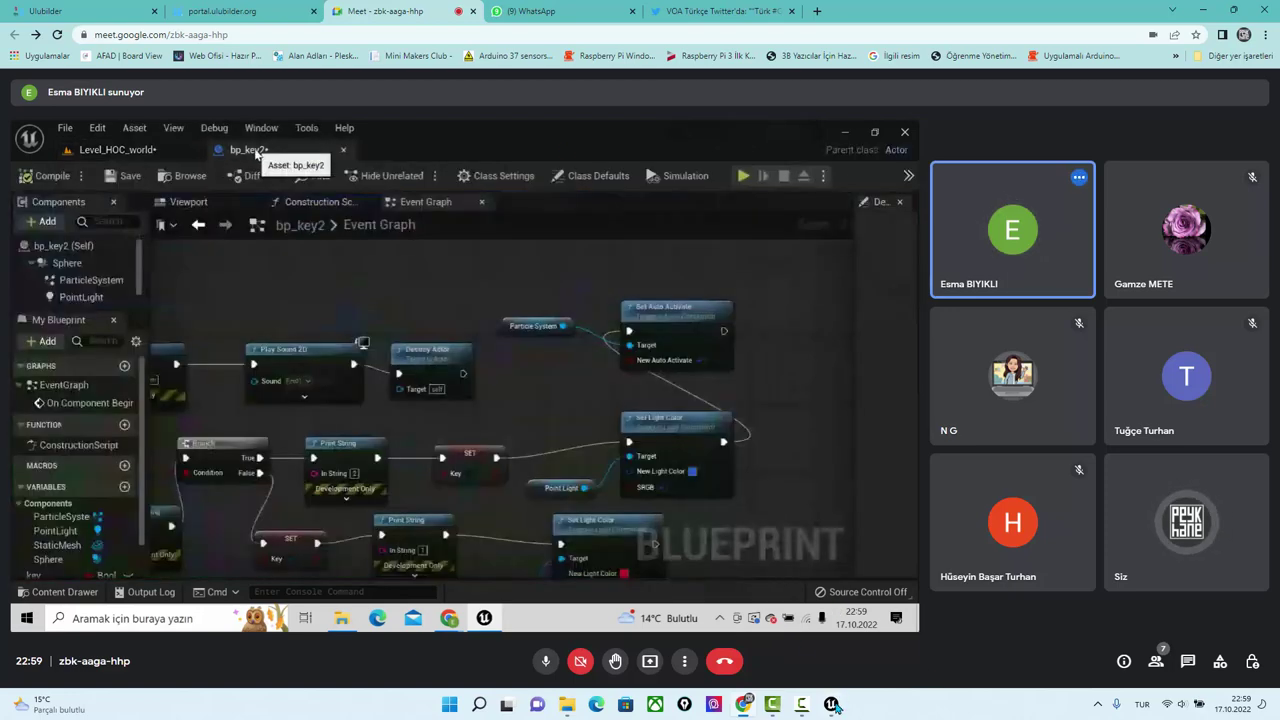
Flip between the BP_Key_activity_4_end and BP_Door_Locked graphs, then return to Level_HOC_world and Meet.
click(832, 705)
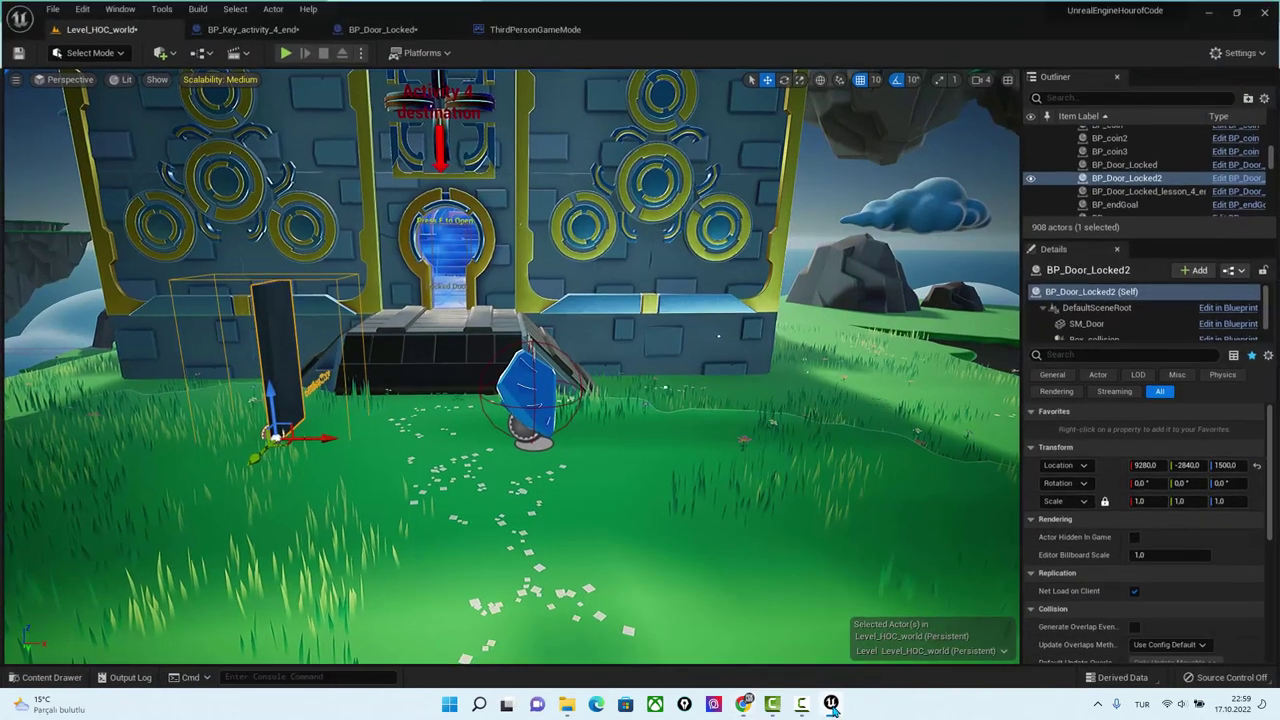
click(234, 8)
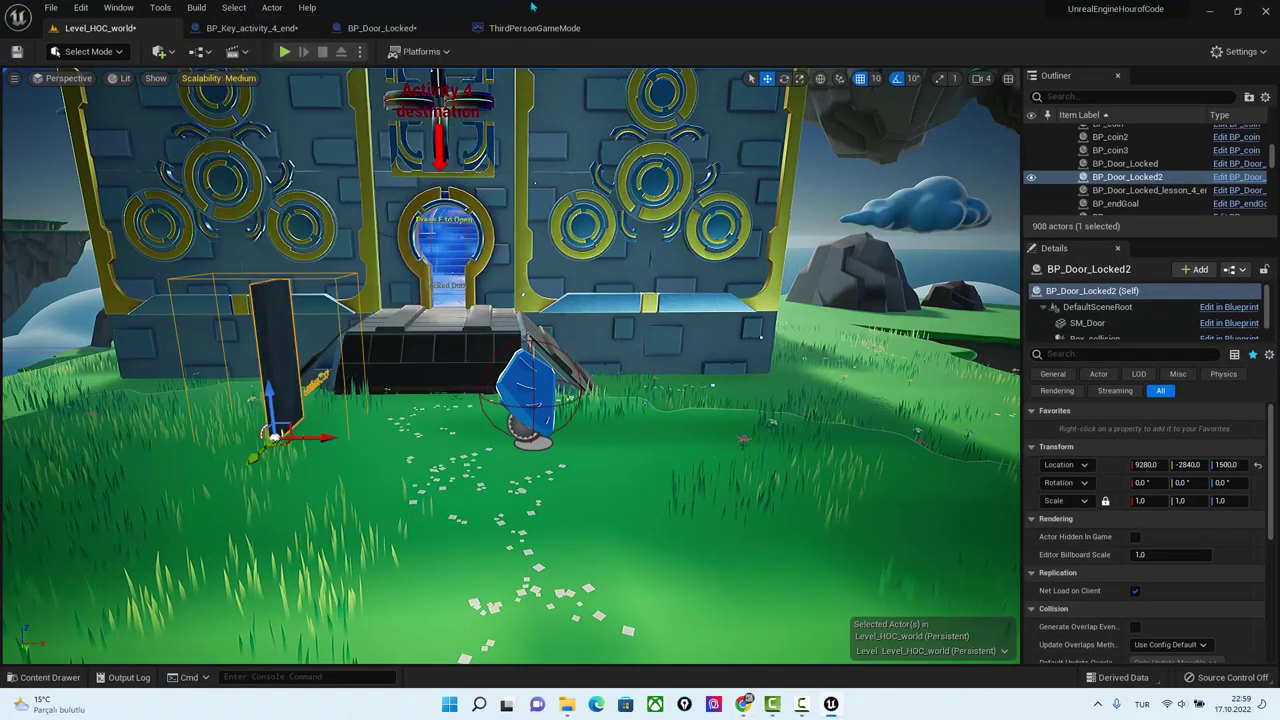
click(382, 28)
click(255, 31)
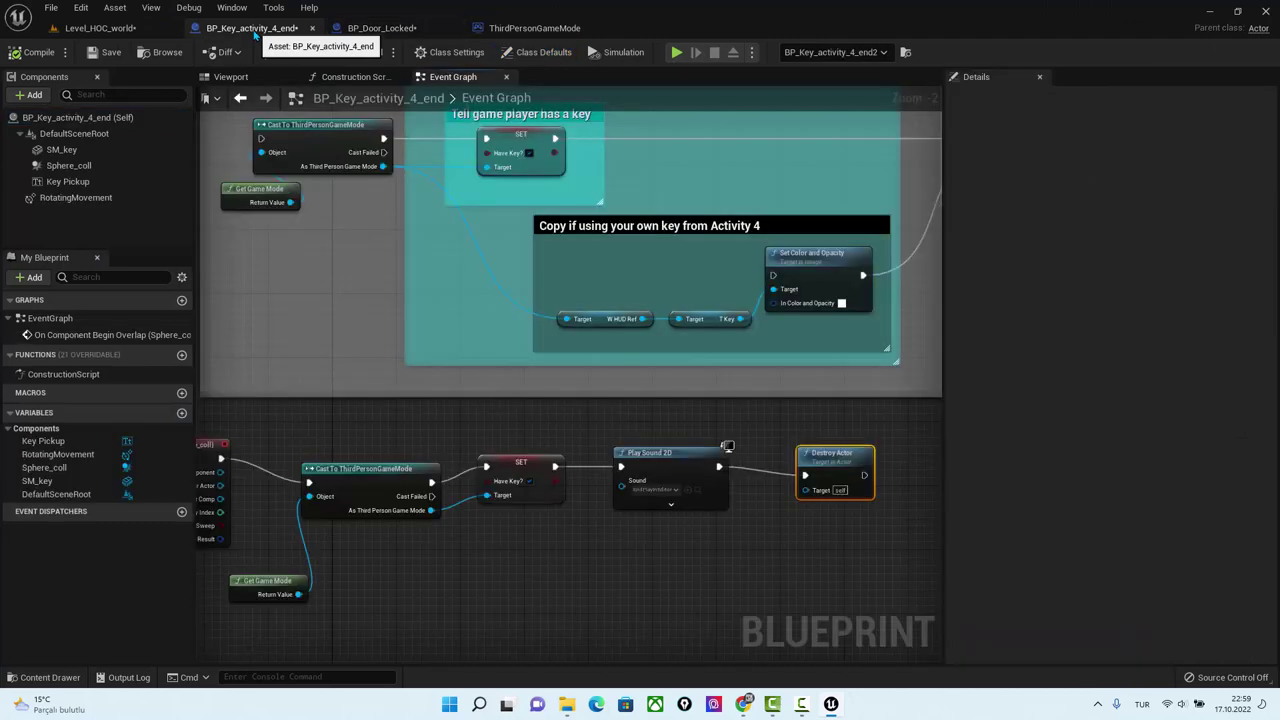
click(400, 30)
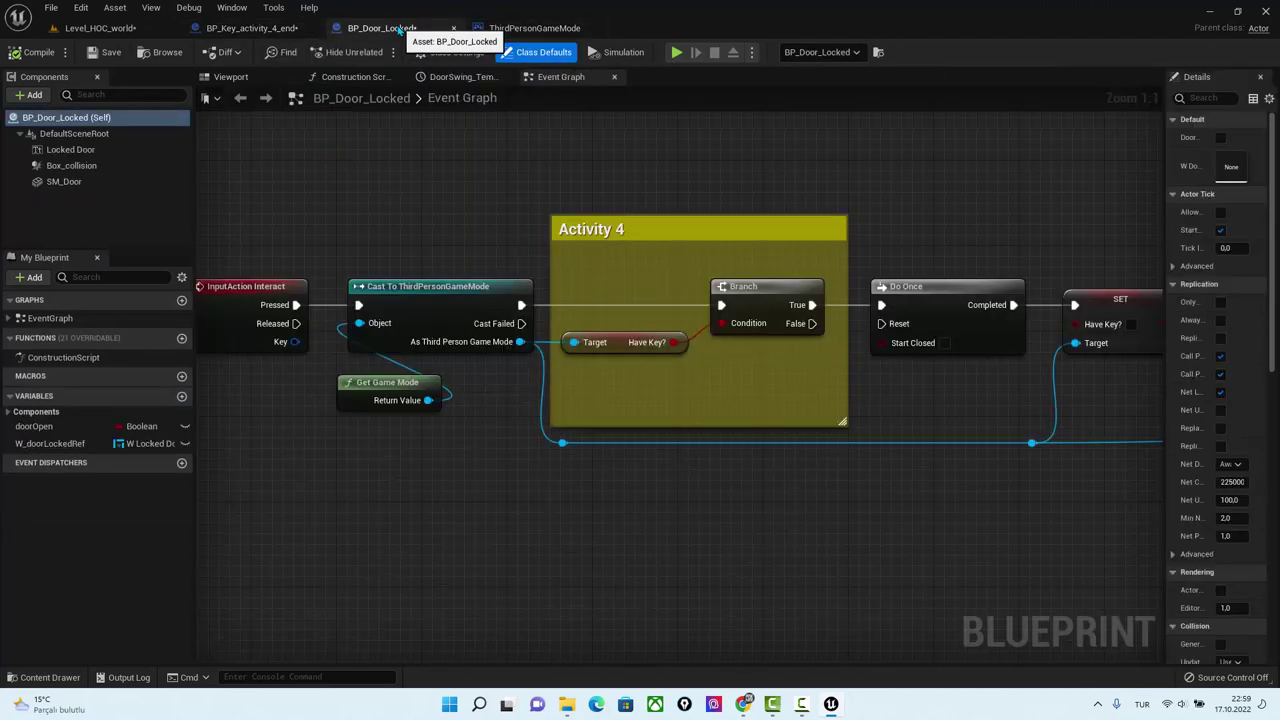
click(100, 28)
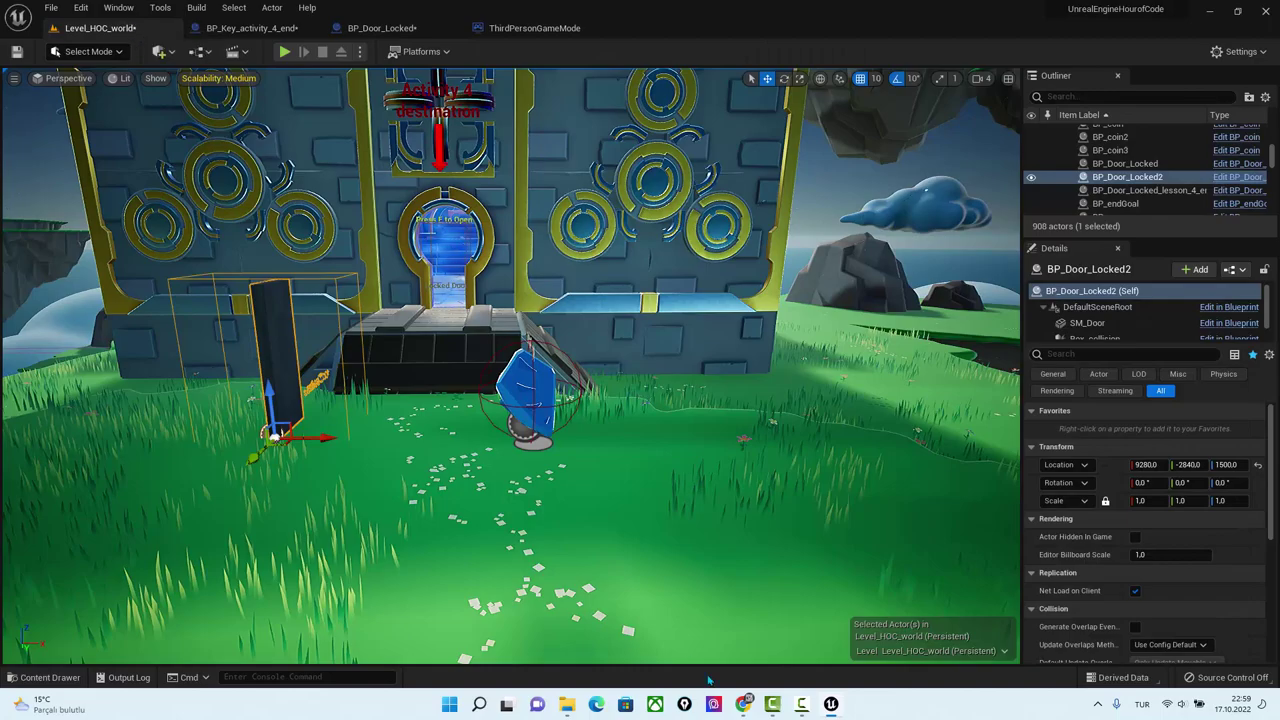
click(741, 698)
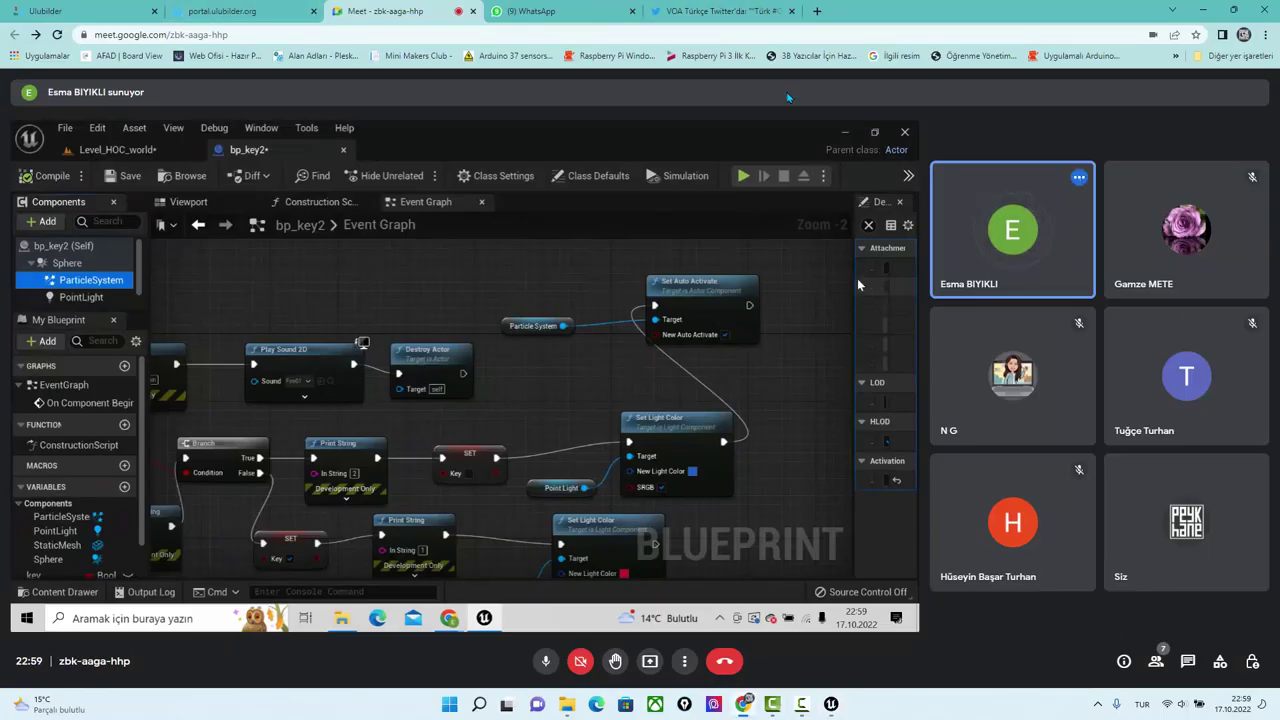
Open the Peykhane_org YouTube channel page in a new browser tab.
click(818, 12)
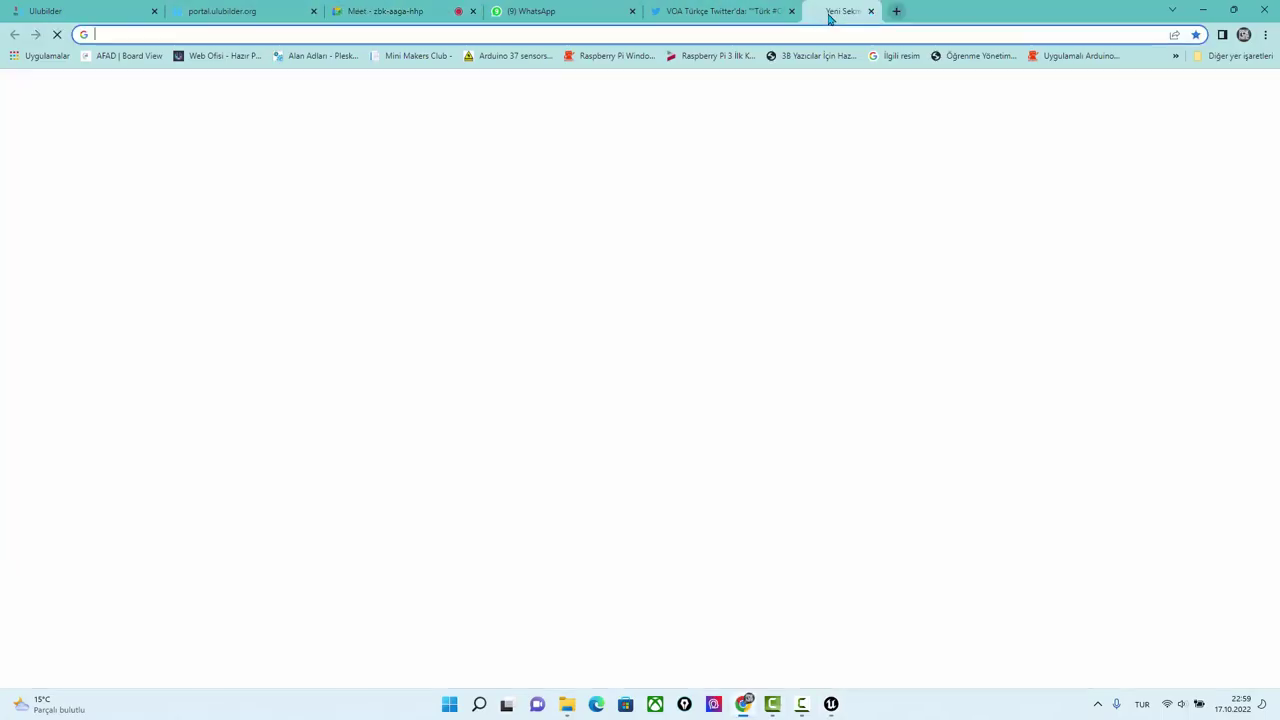
click(587, 344)
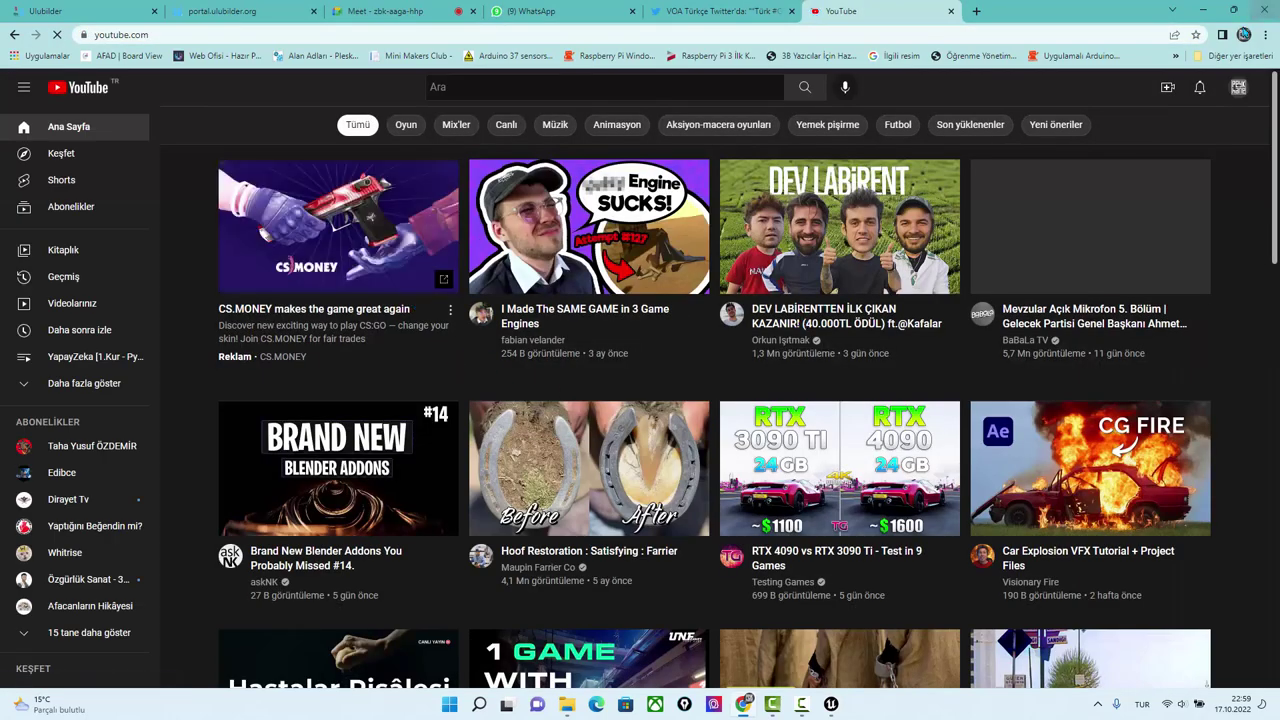
click(1238, 87)
click(1131, 180)
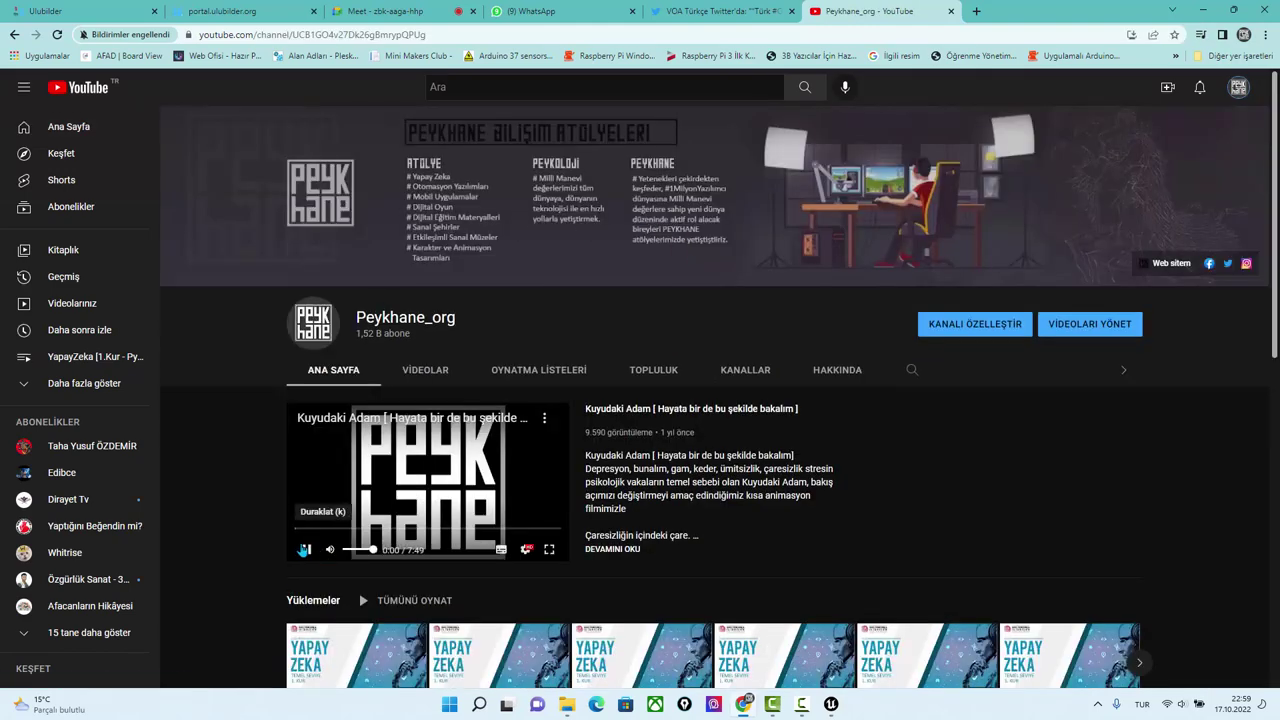
Pause the channel's featured video and scroll down to its playlists, including Hour Of Code.
click(303, 550)
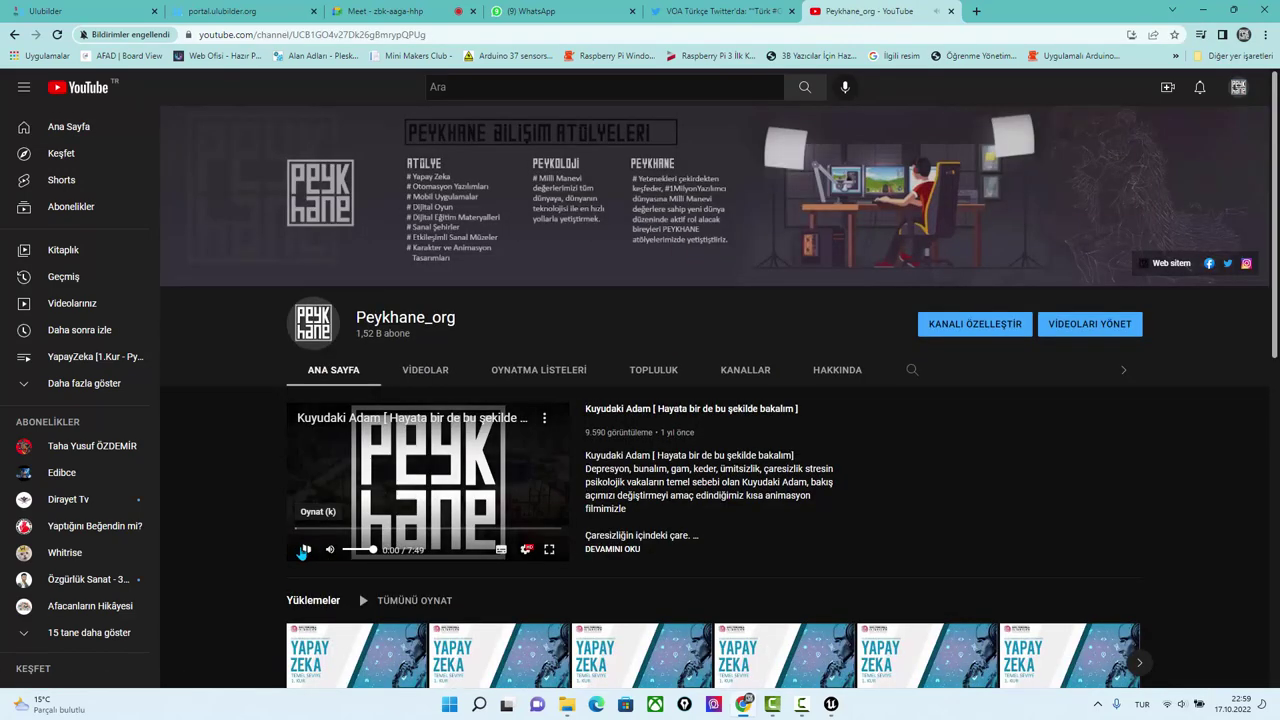
scroll(661, 388, down, 2)
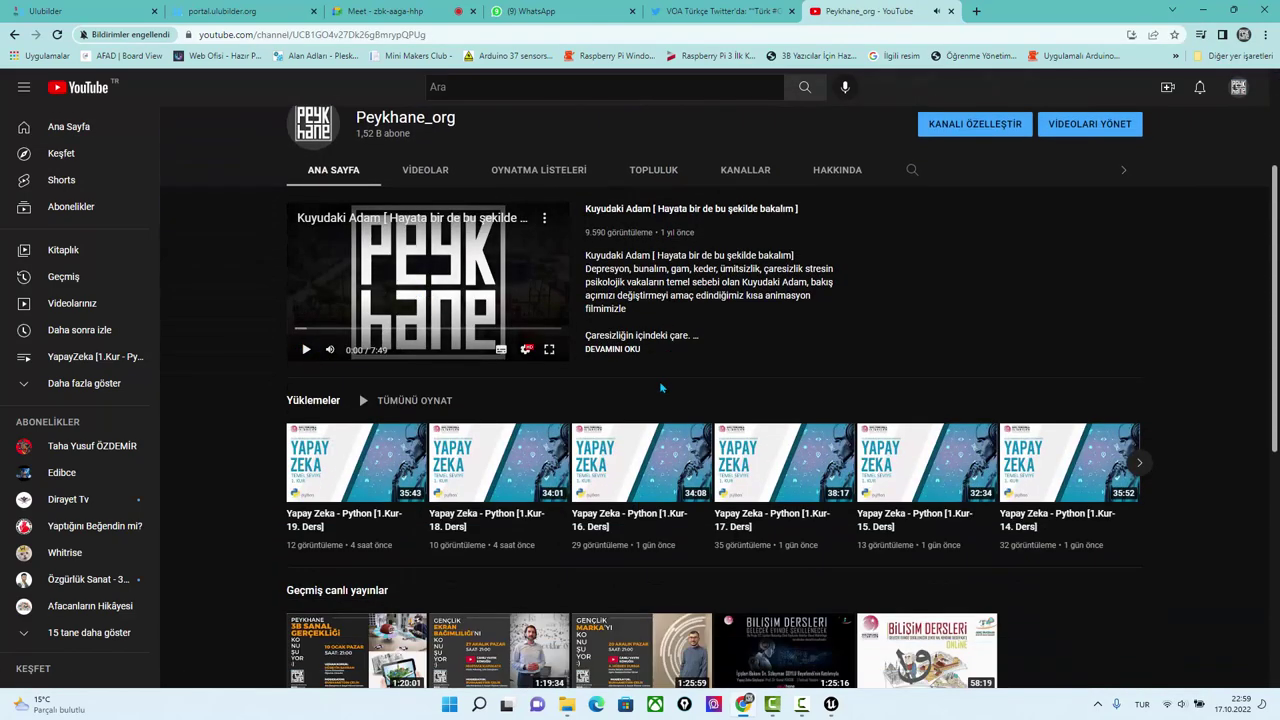
scroll(661, 388, down, 3)
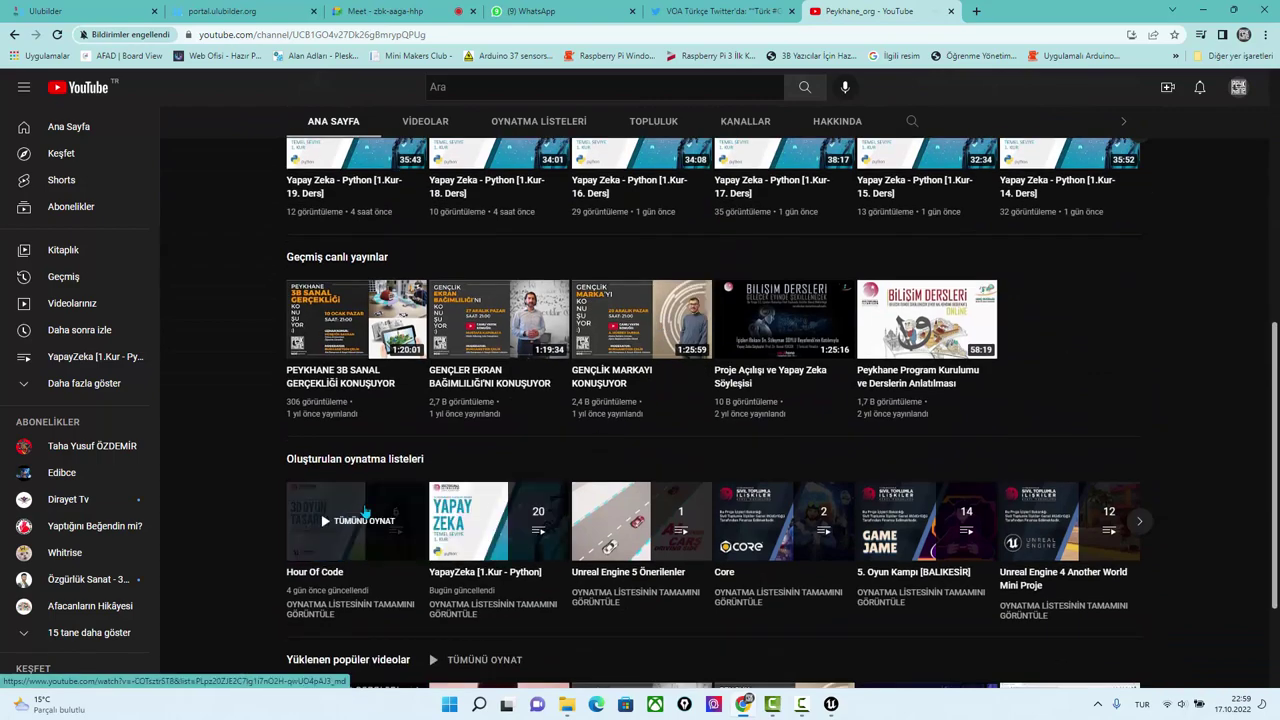
Start the Hour Of Code playlist, trying part [3] before switching to the 1-2 lesson review.
click(352, 563)
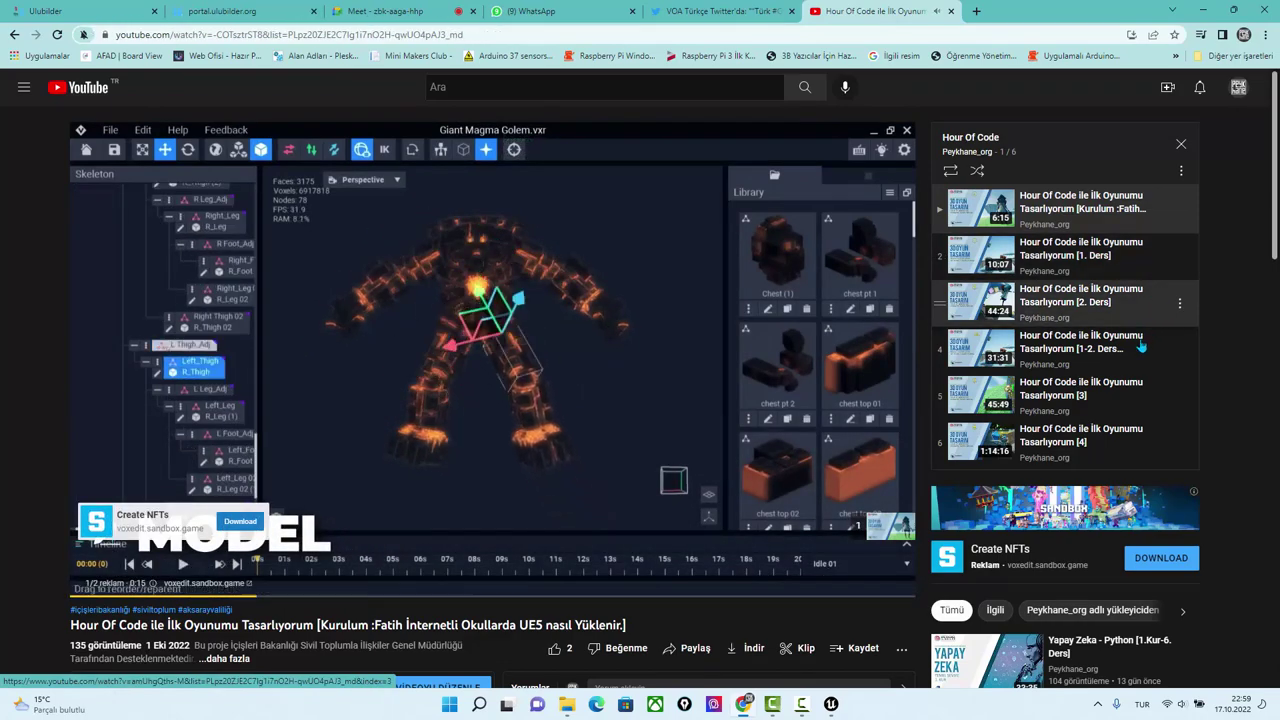
click(1130, 395)
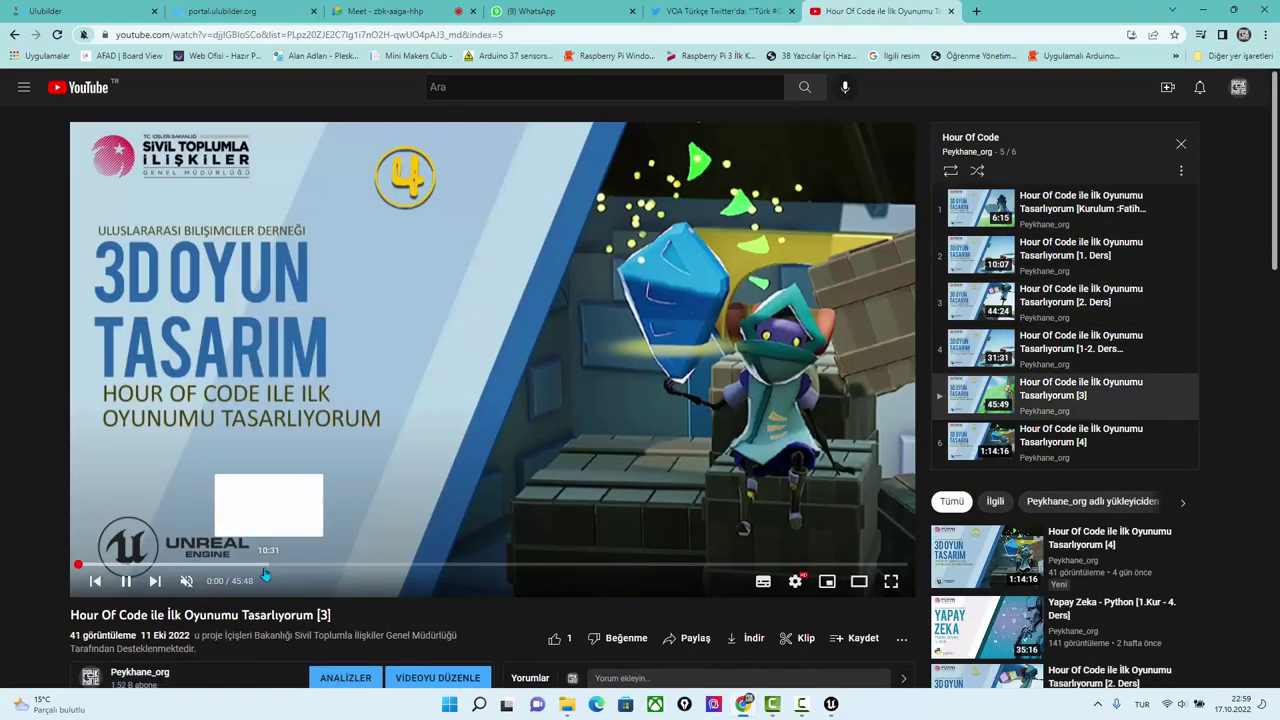
click(267, 565)
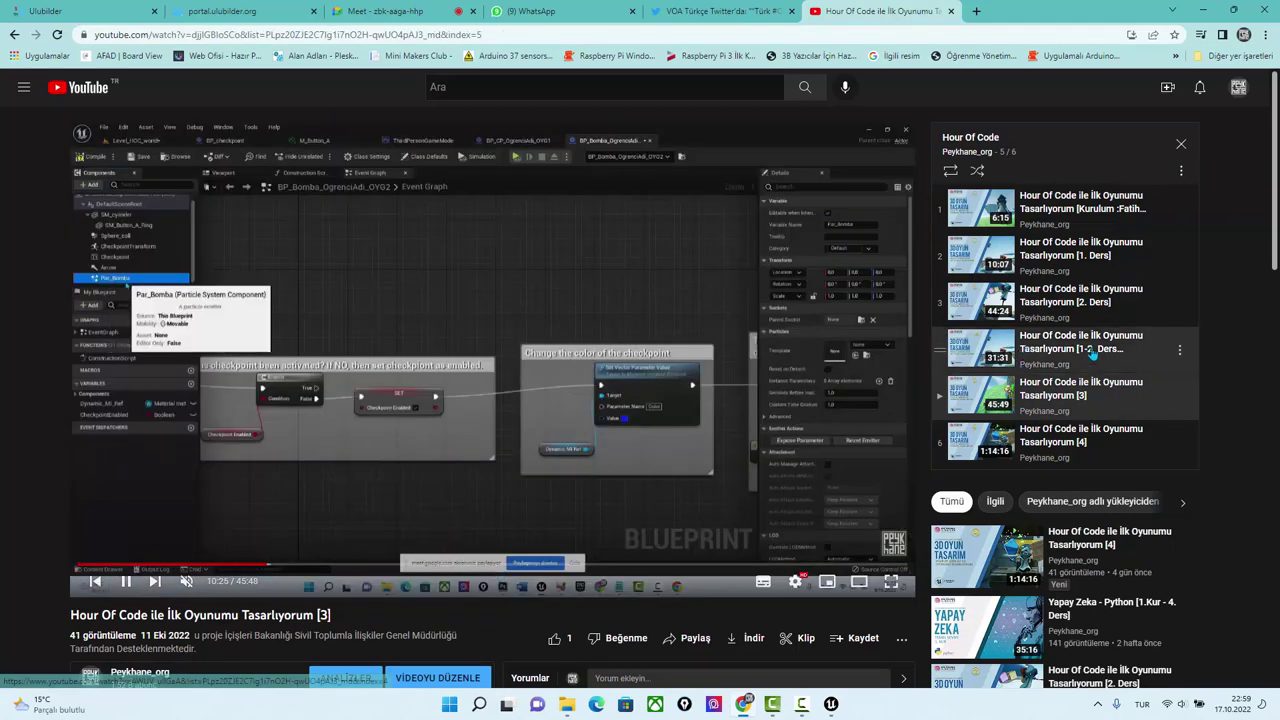
click(1026, 352)
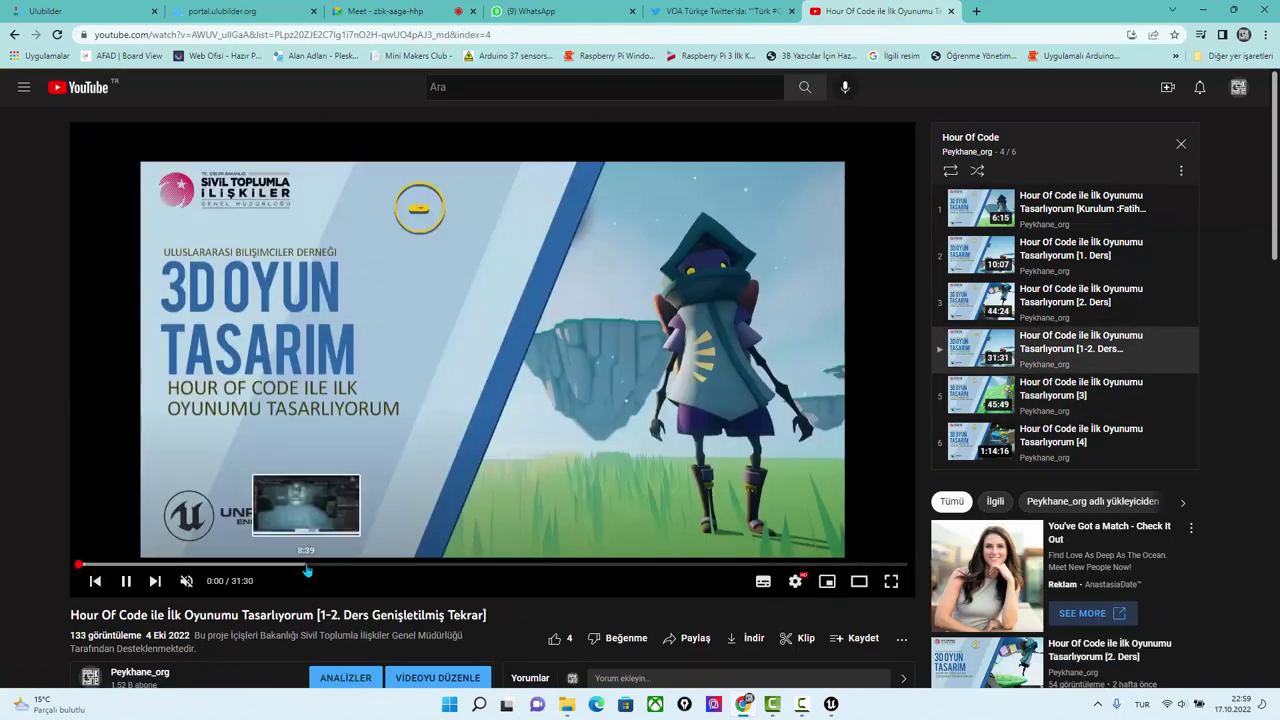
Skim the lesson review from 8:39 past 23:52 toward the end, then advance the playlist.
click(307, 565)
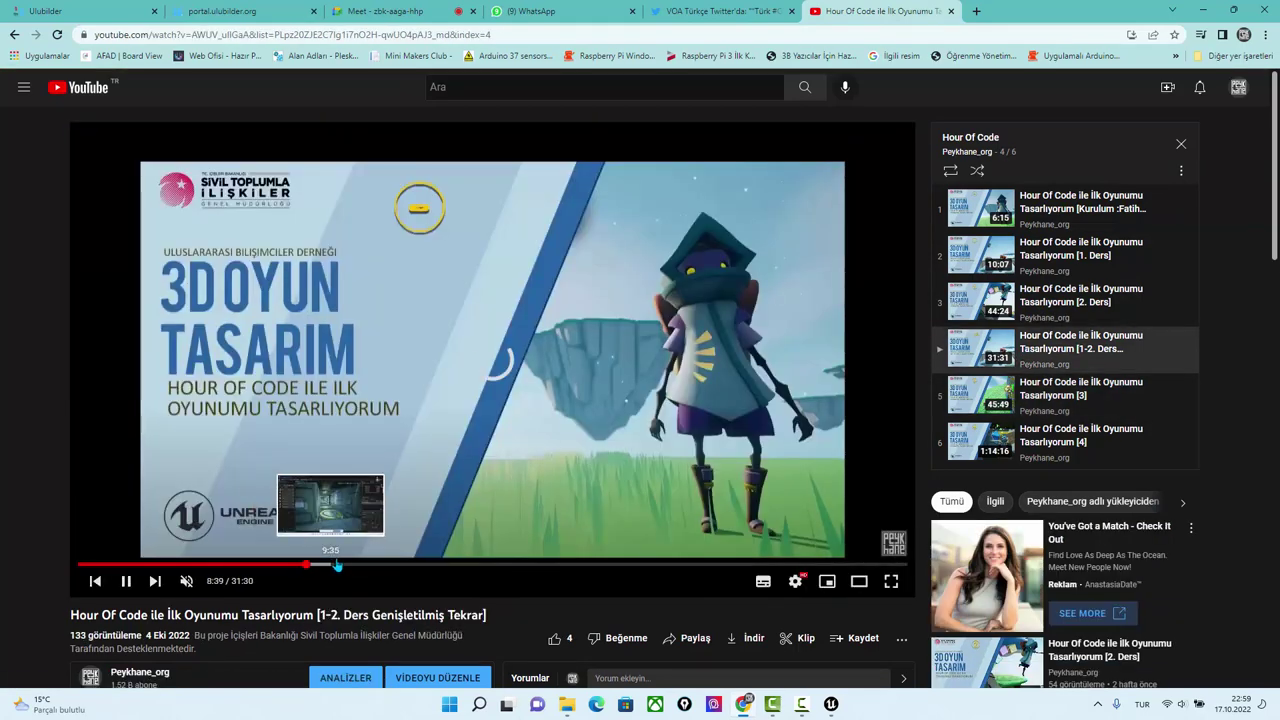
click(366, 565)
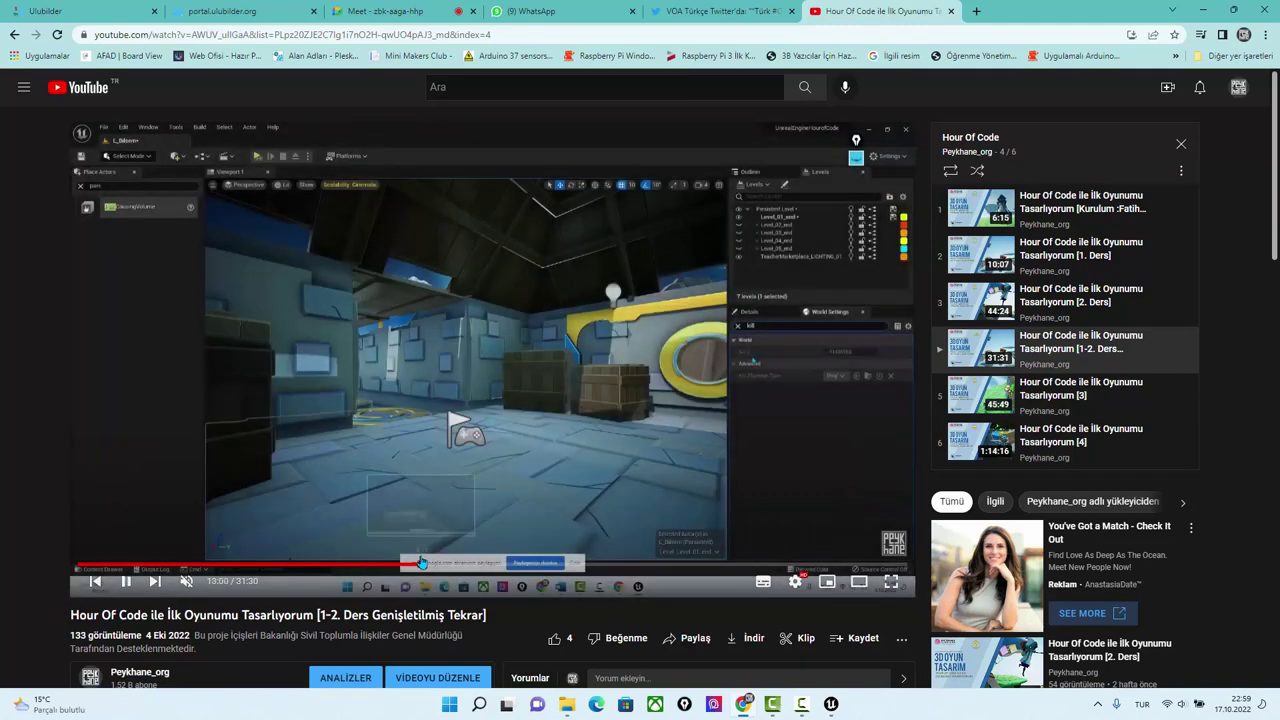
click(422, 565)
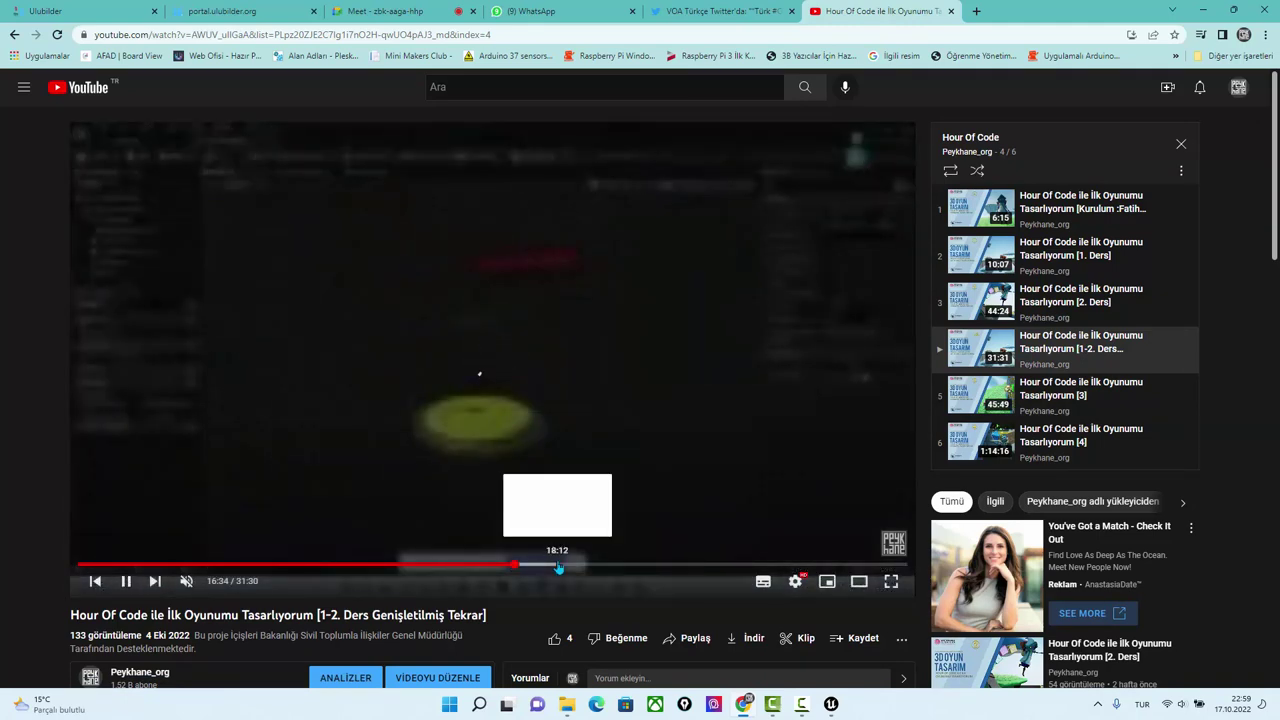
click(556, 565)
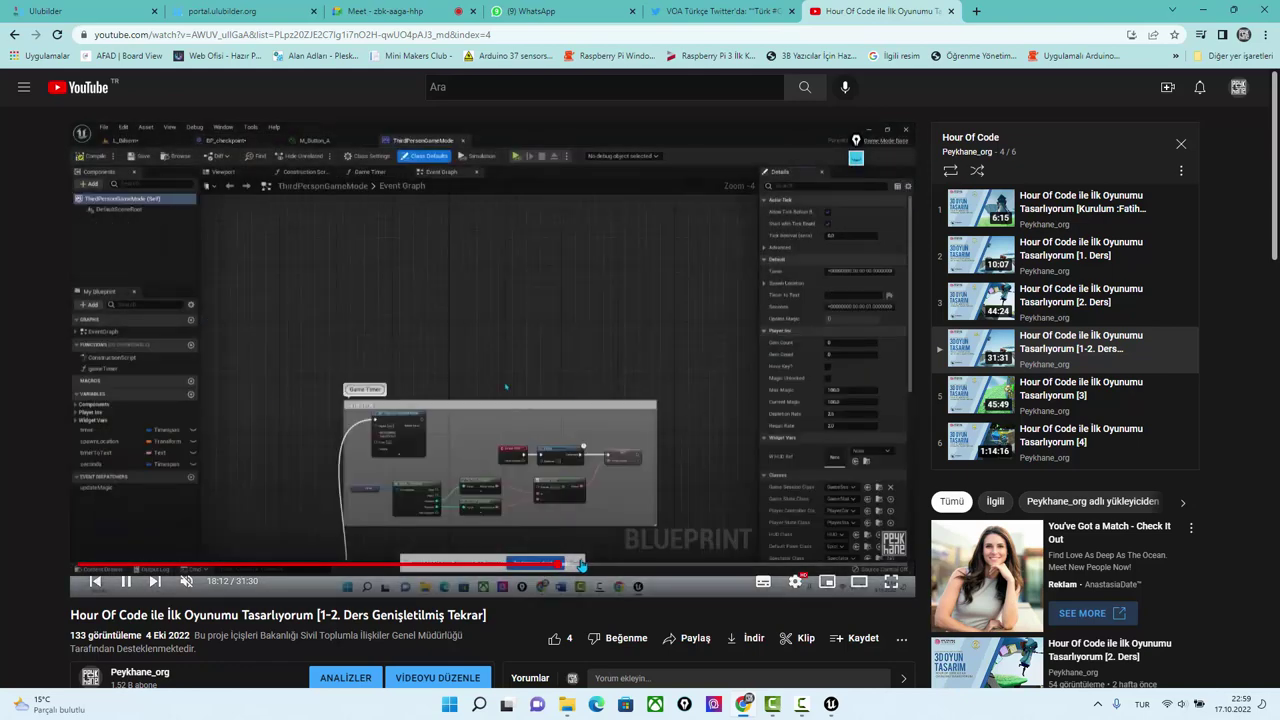
click(582, 566)
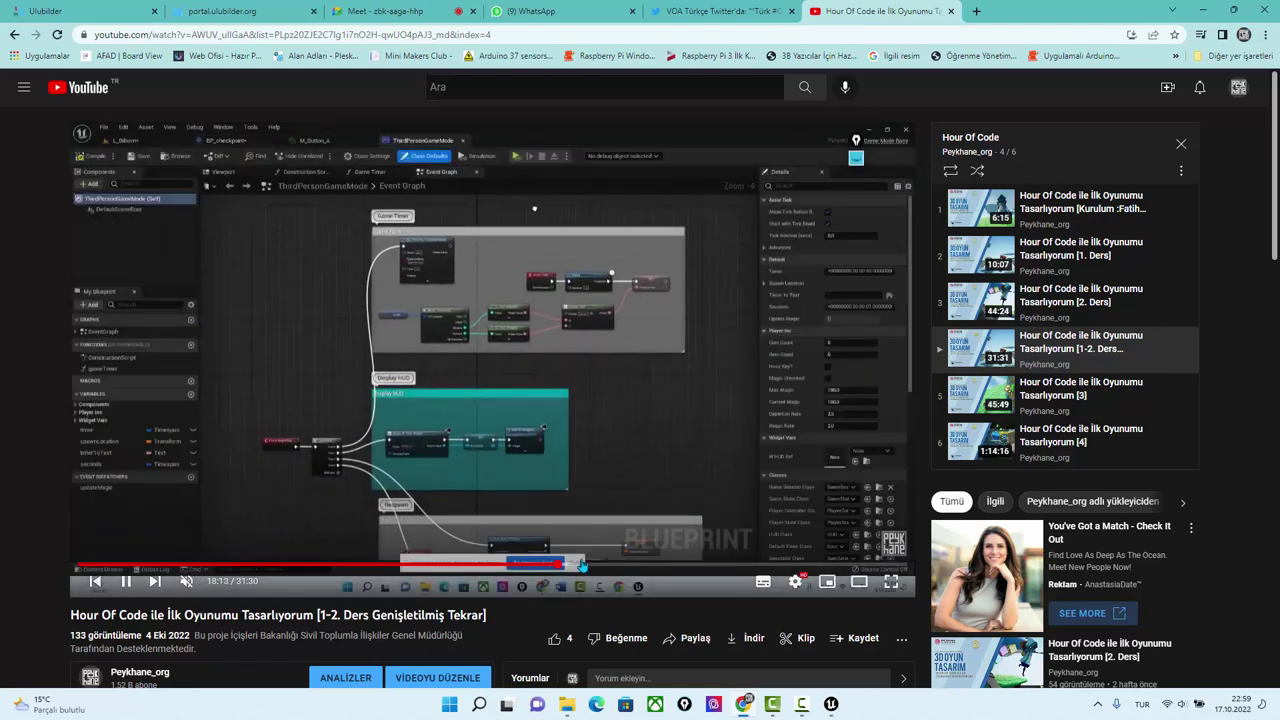
click(641, 567)
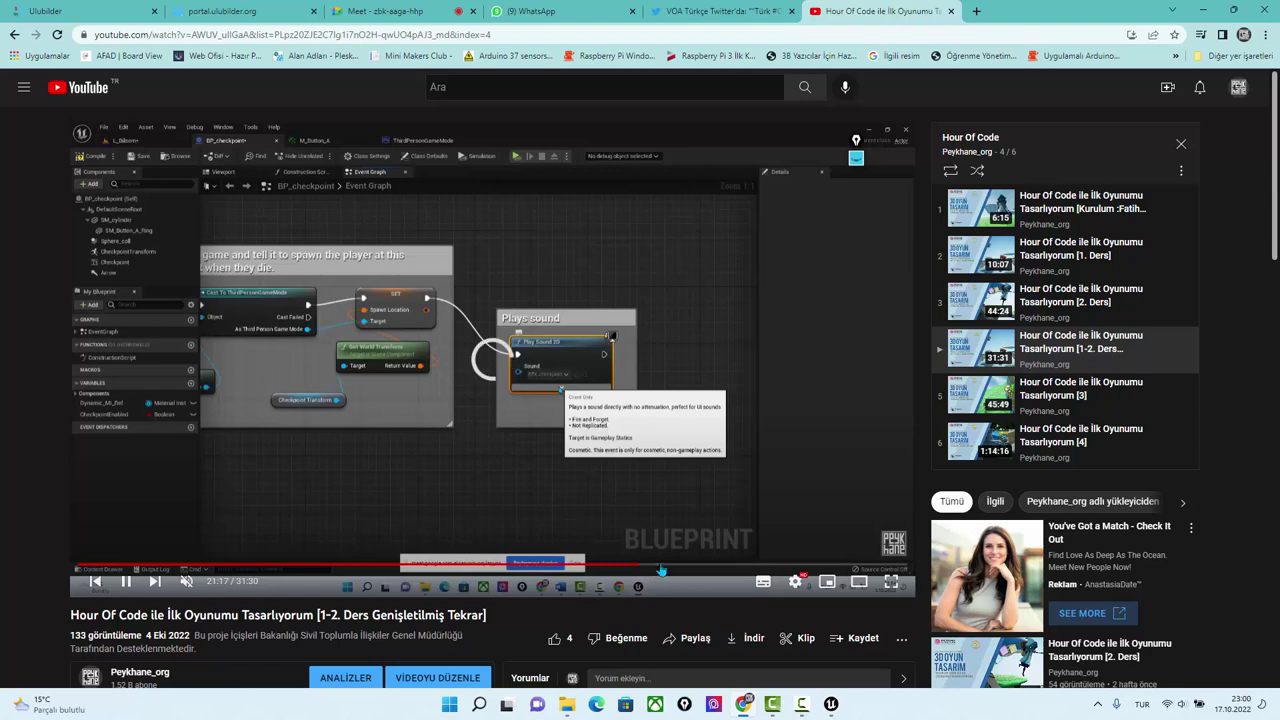
click(660, 567)
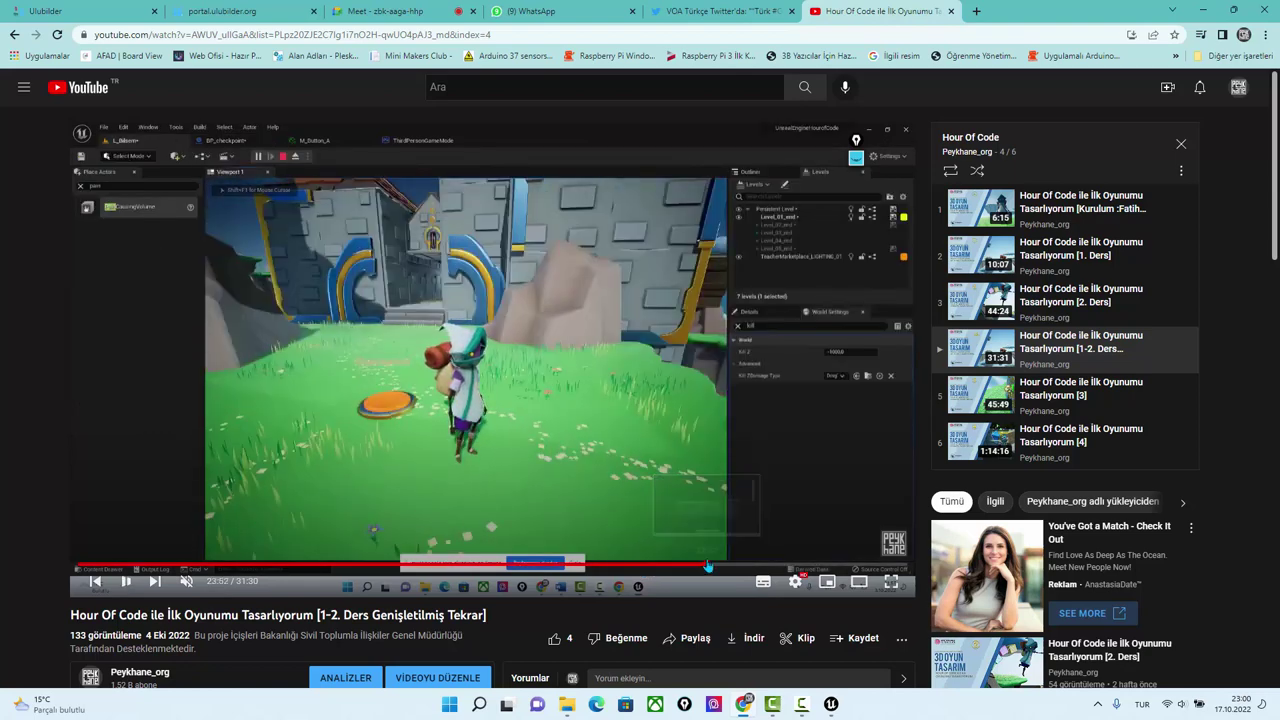
click(708, 567)
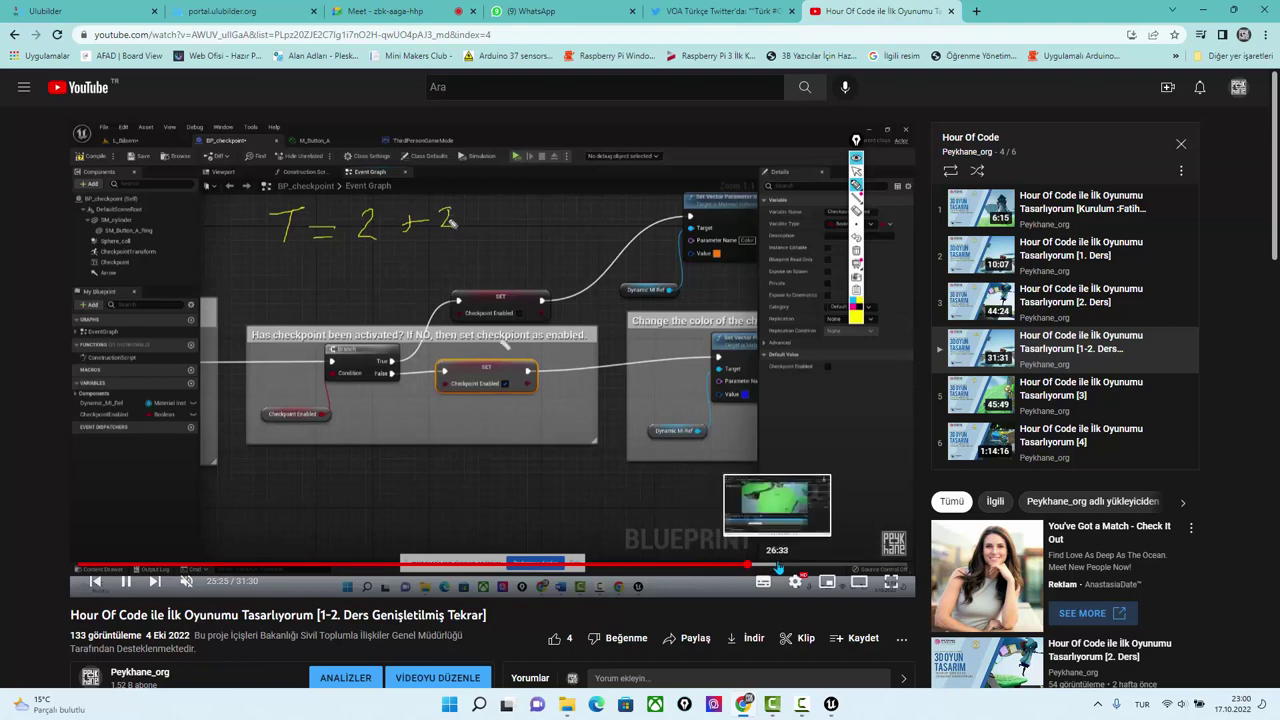
click(751, 567)
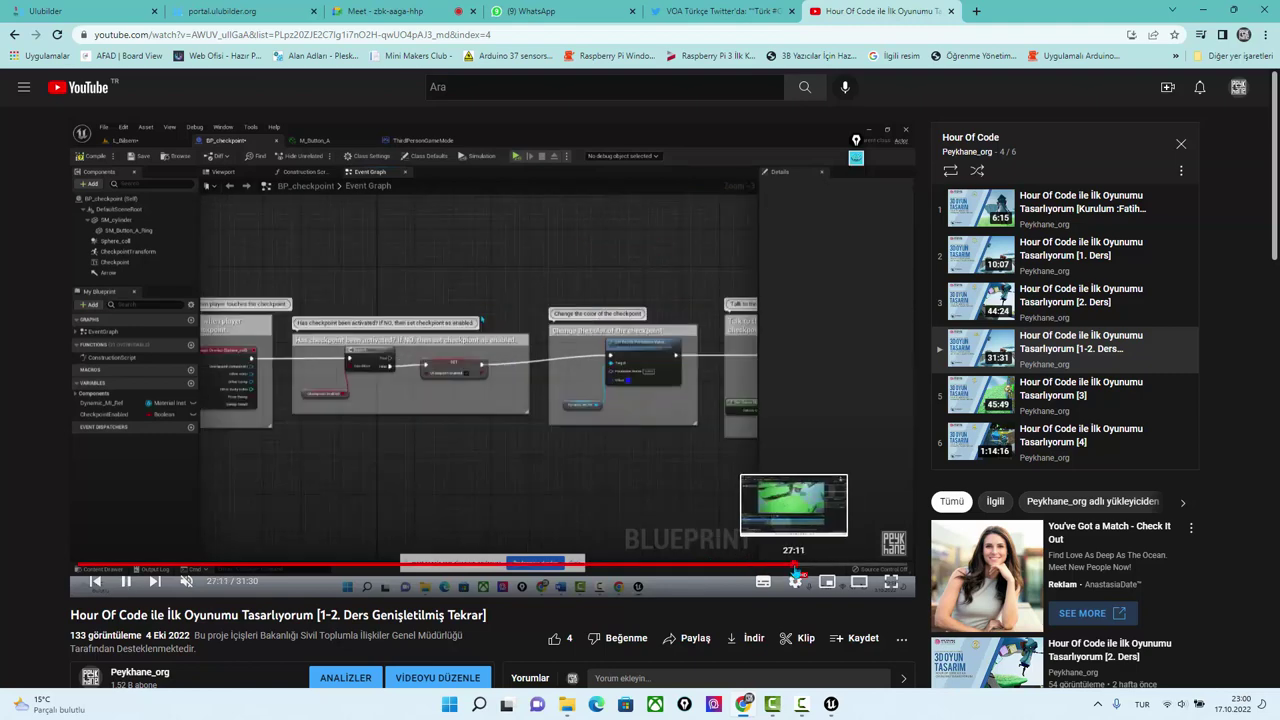
click(836, 567)
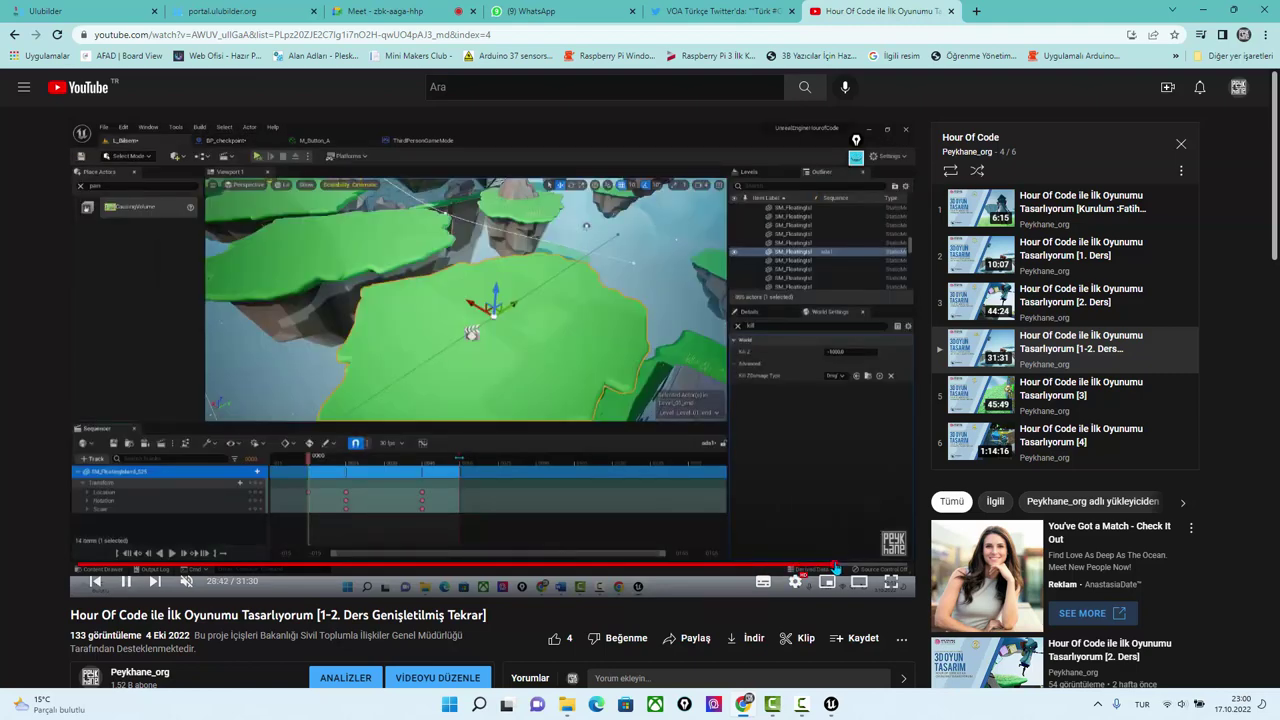
click(851, 567)
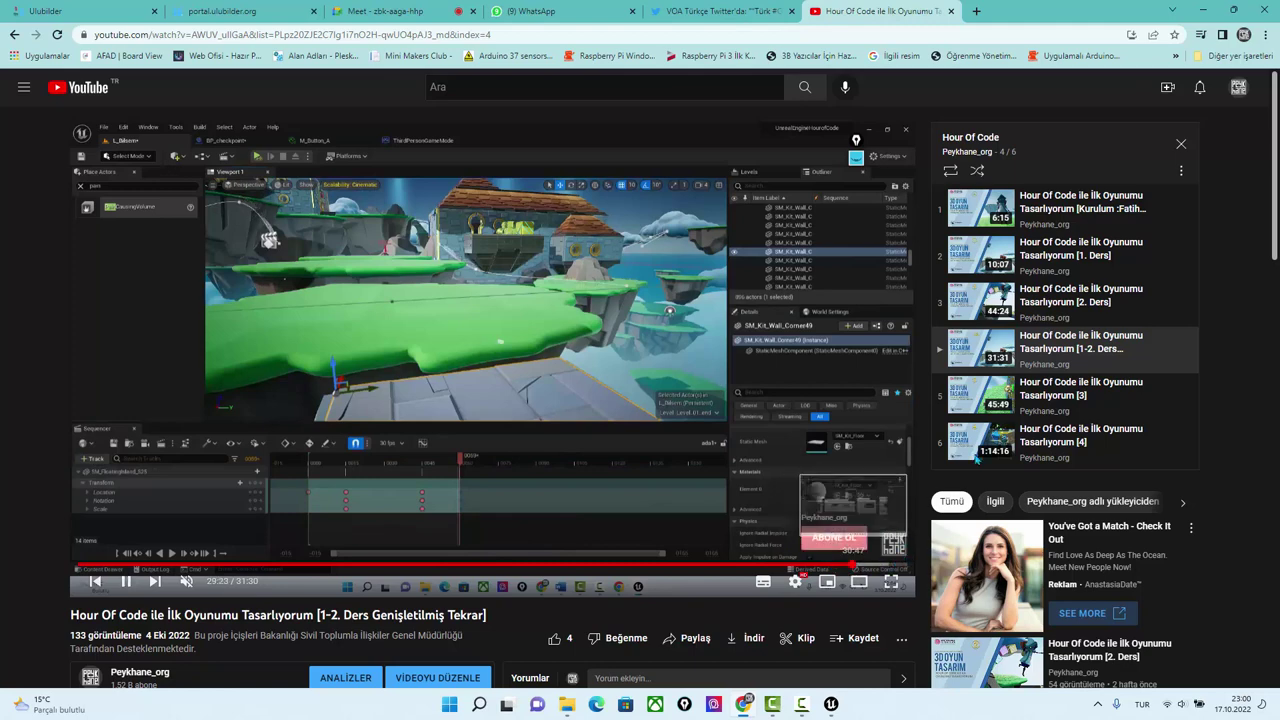
click(1060, 395)
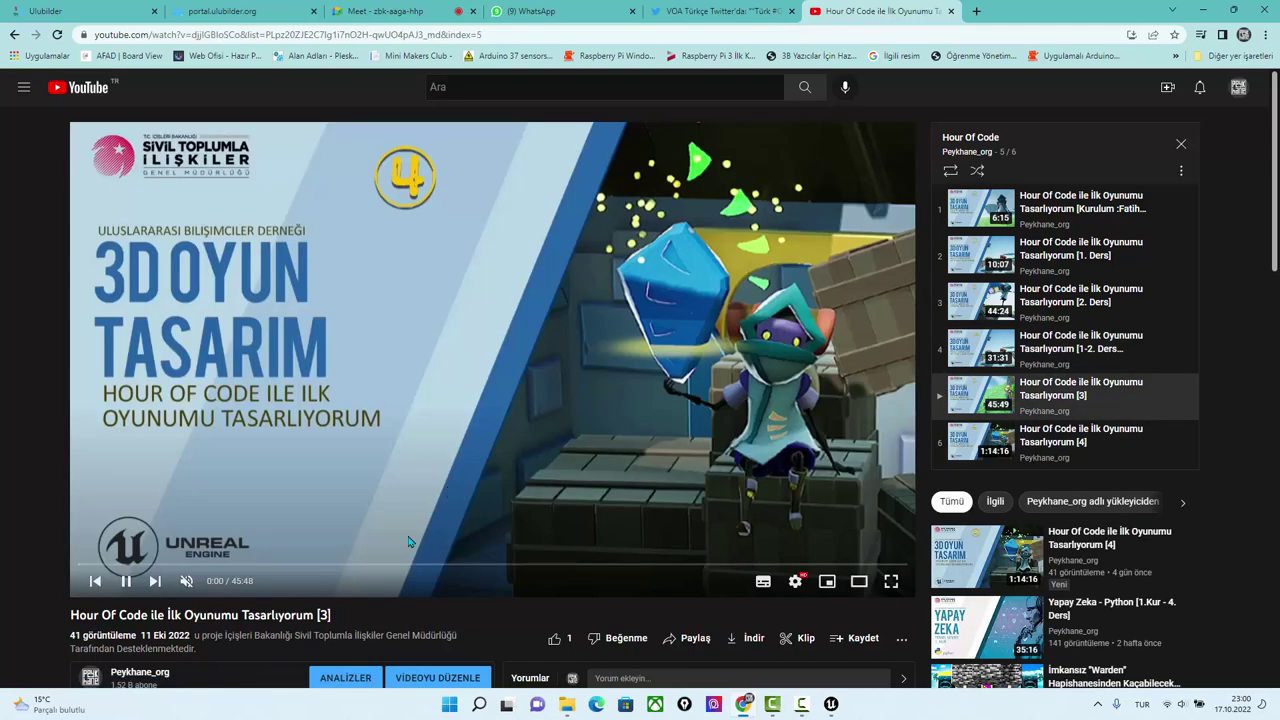
click(392, 567)
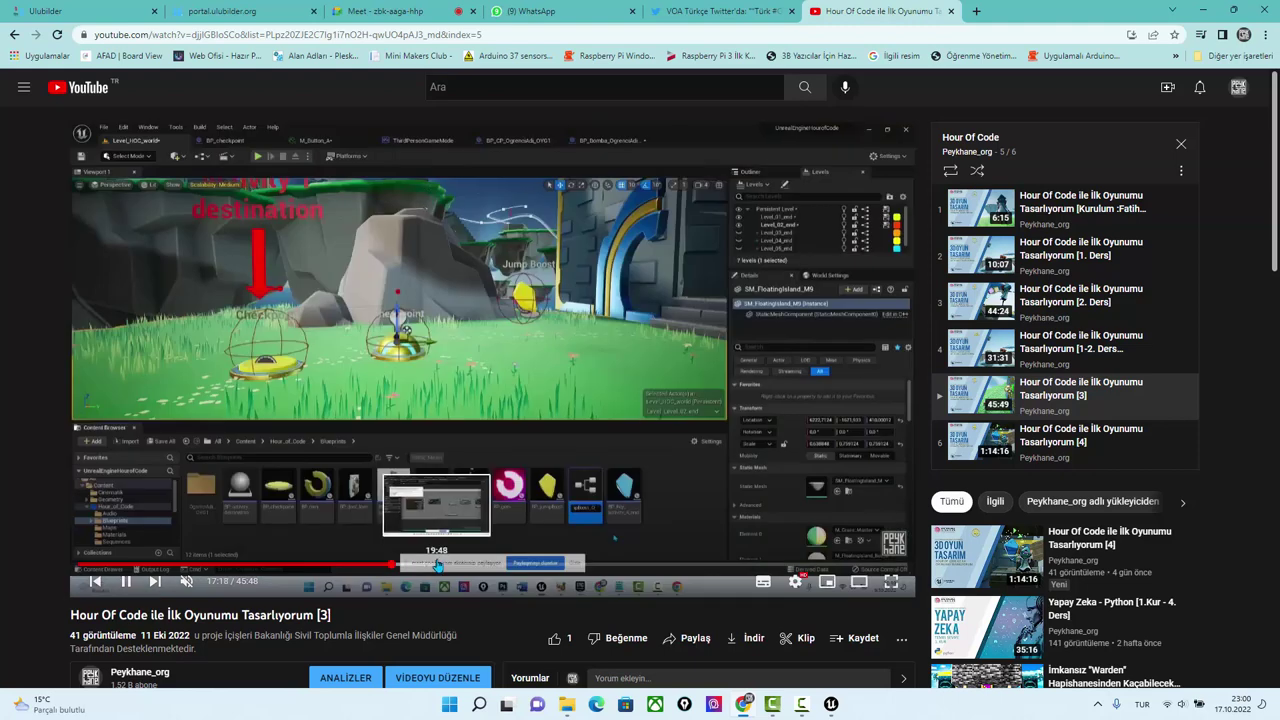
click(437, 566)
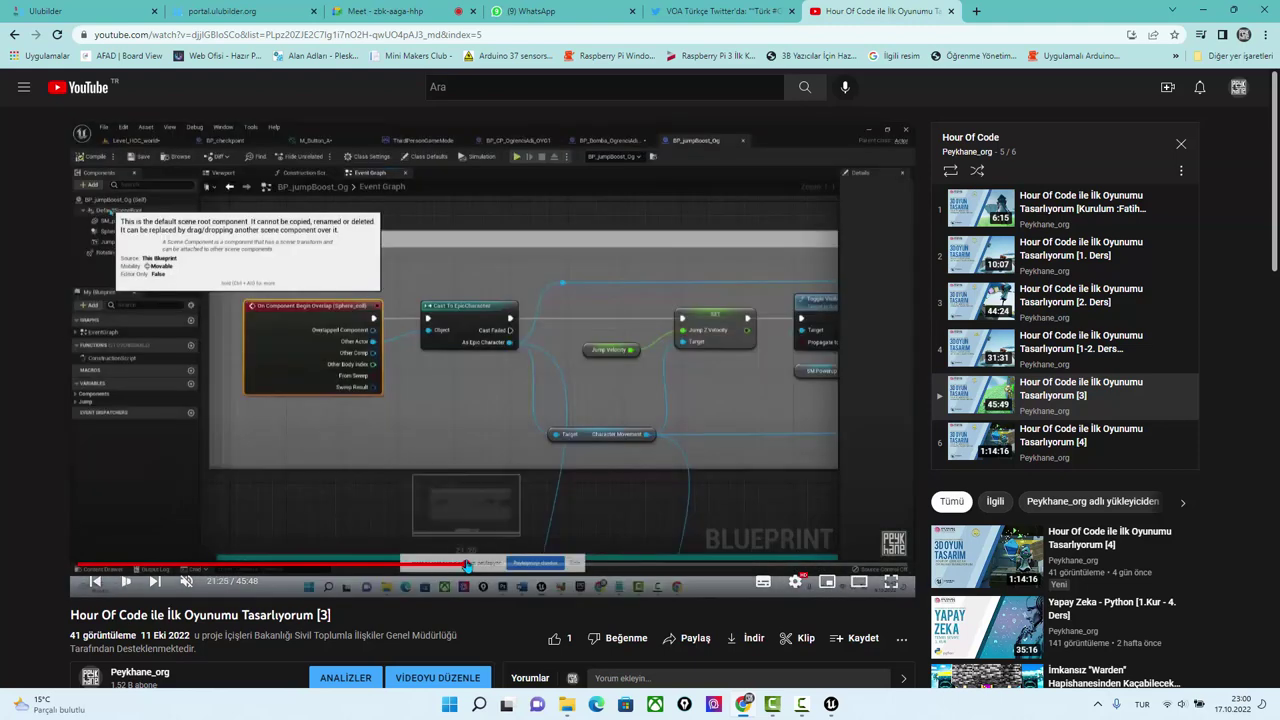
click(466, 567)
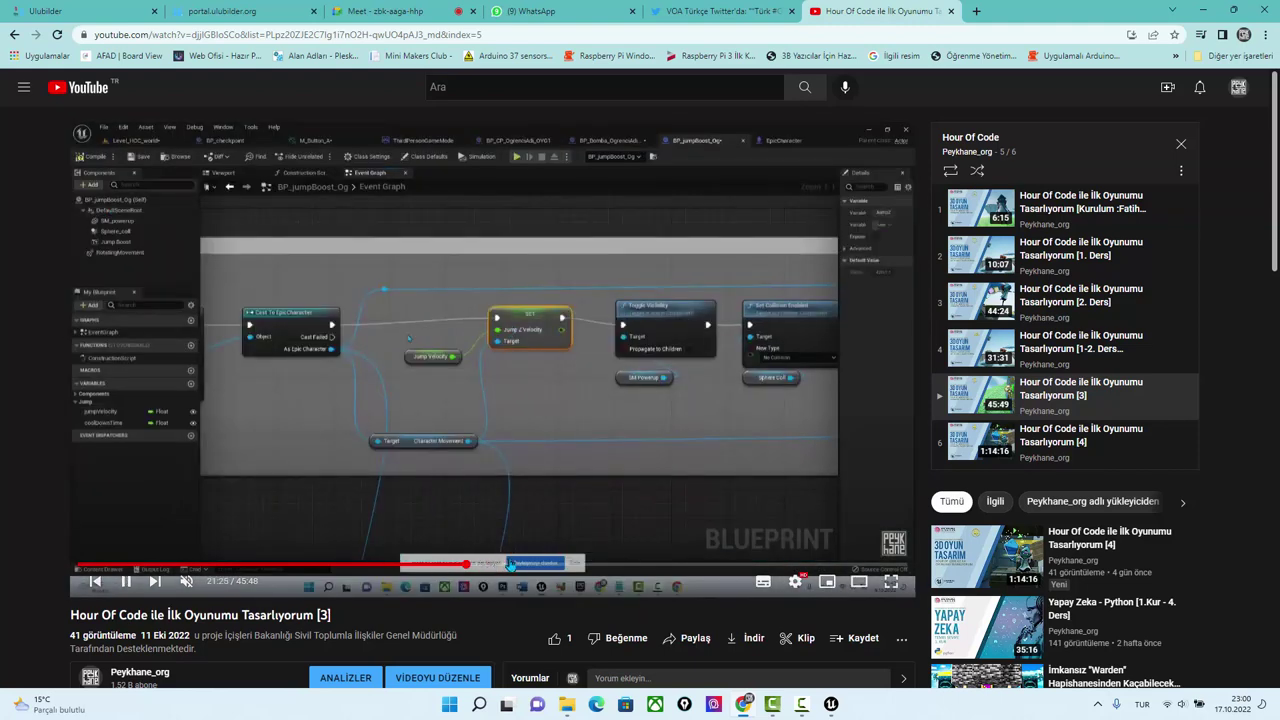
click(511, 567)
click(535, 567)
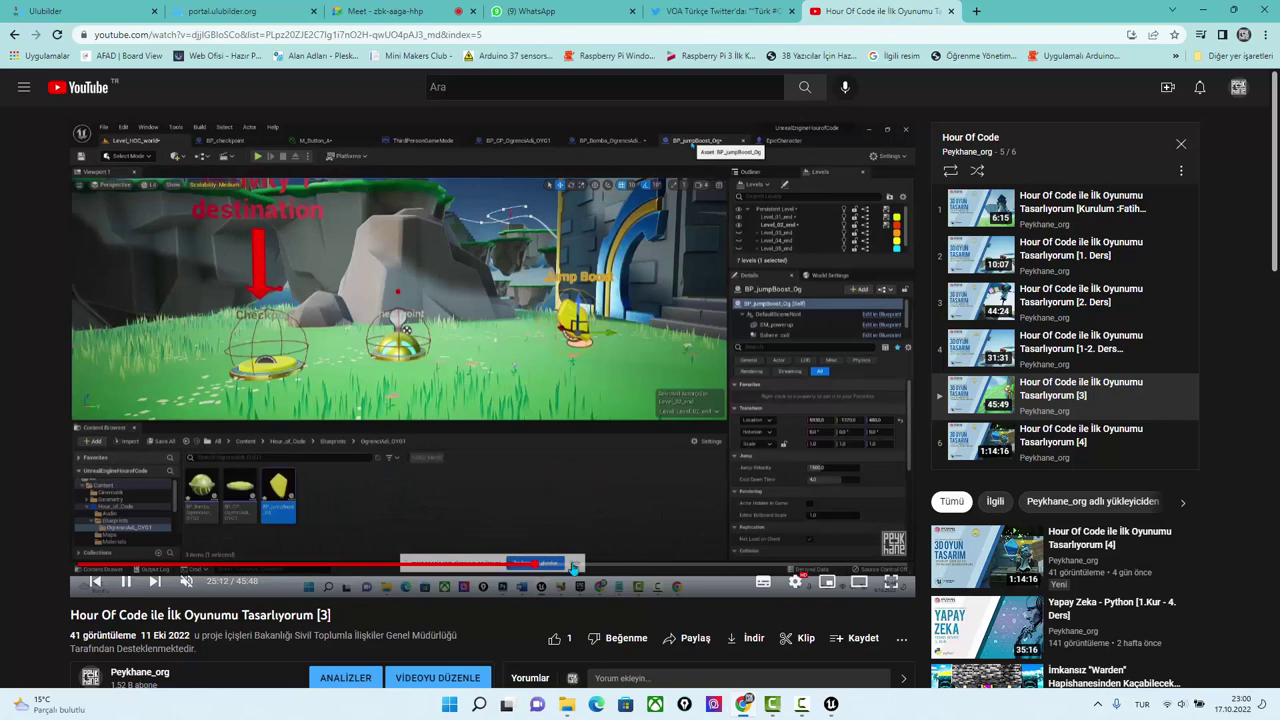
click(580, 567)
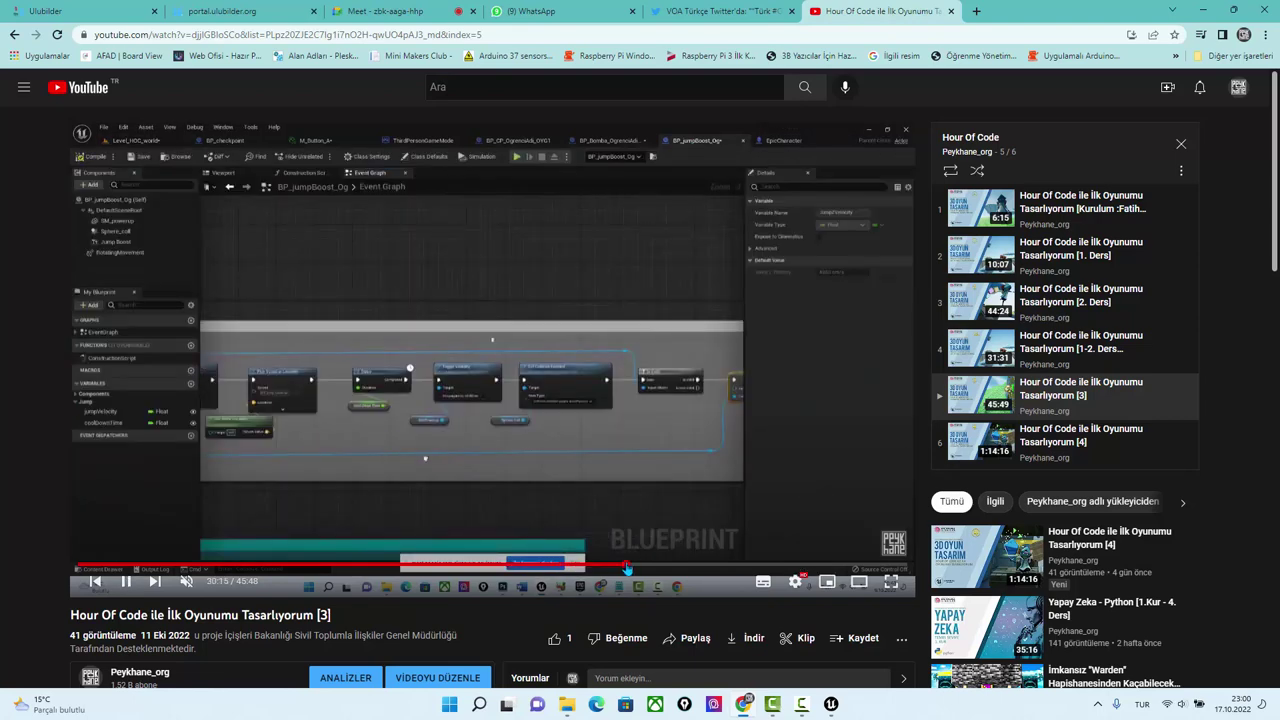
click(629, 567)
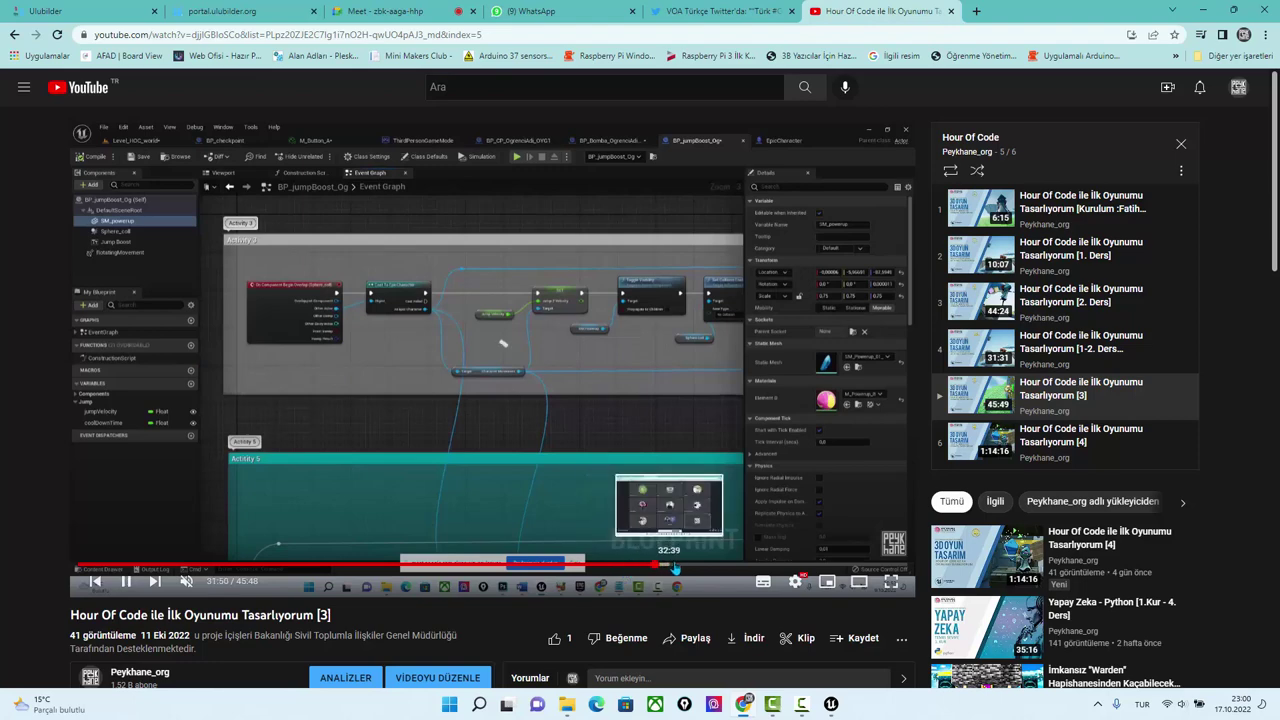
click(666, 567)
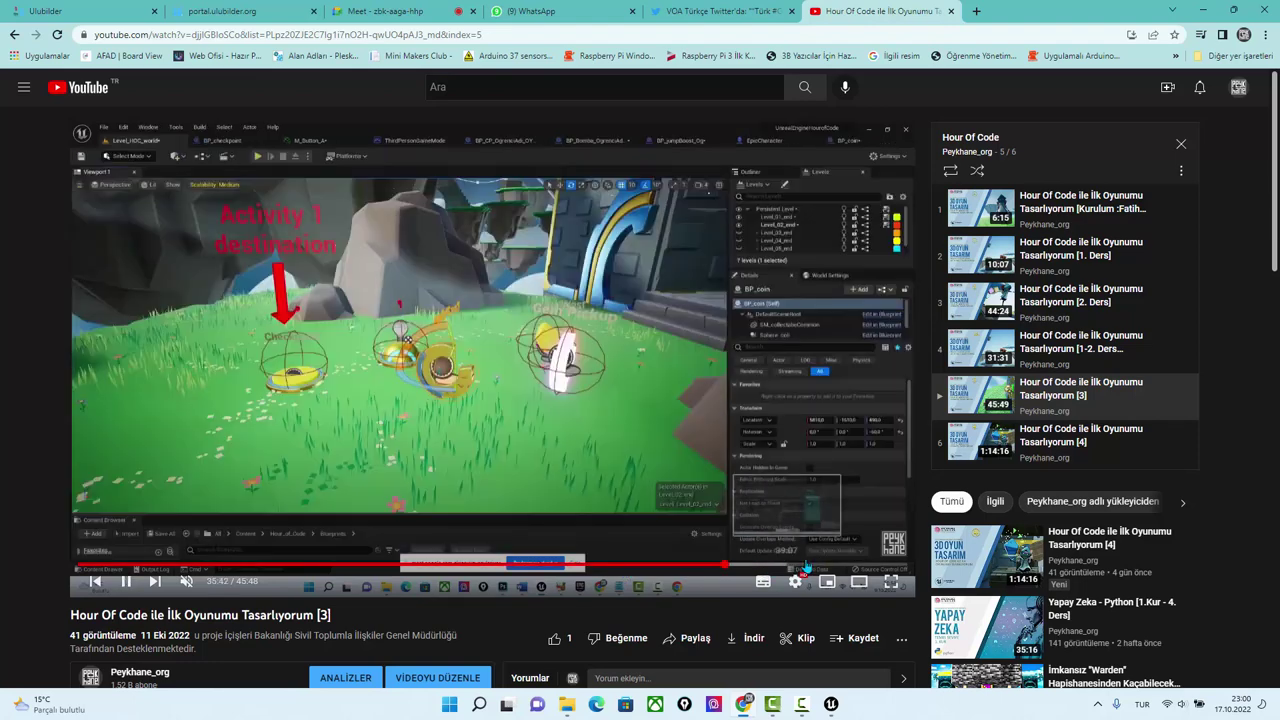
click(725, 567)
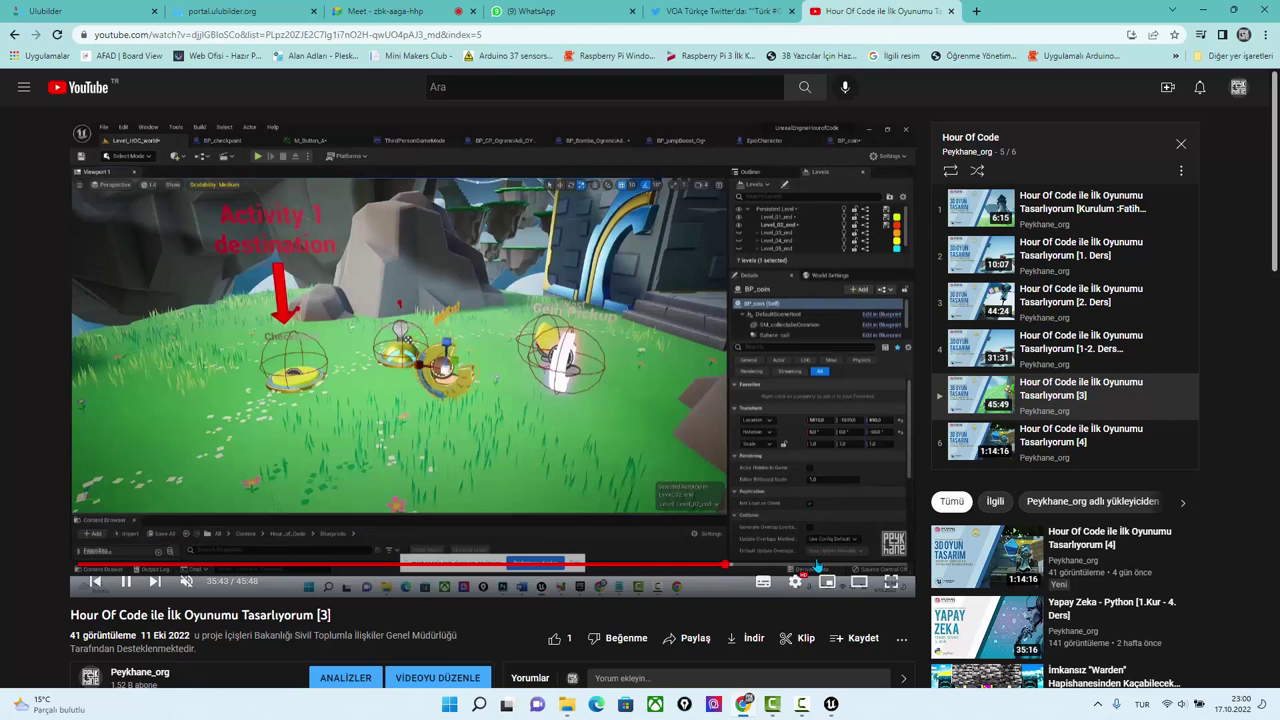
click(817, 566)
click(855, 566)
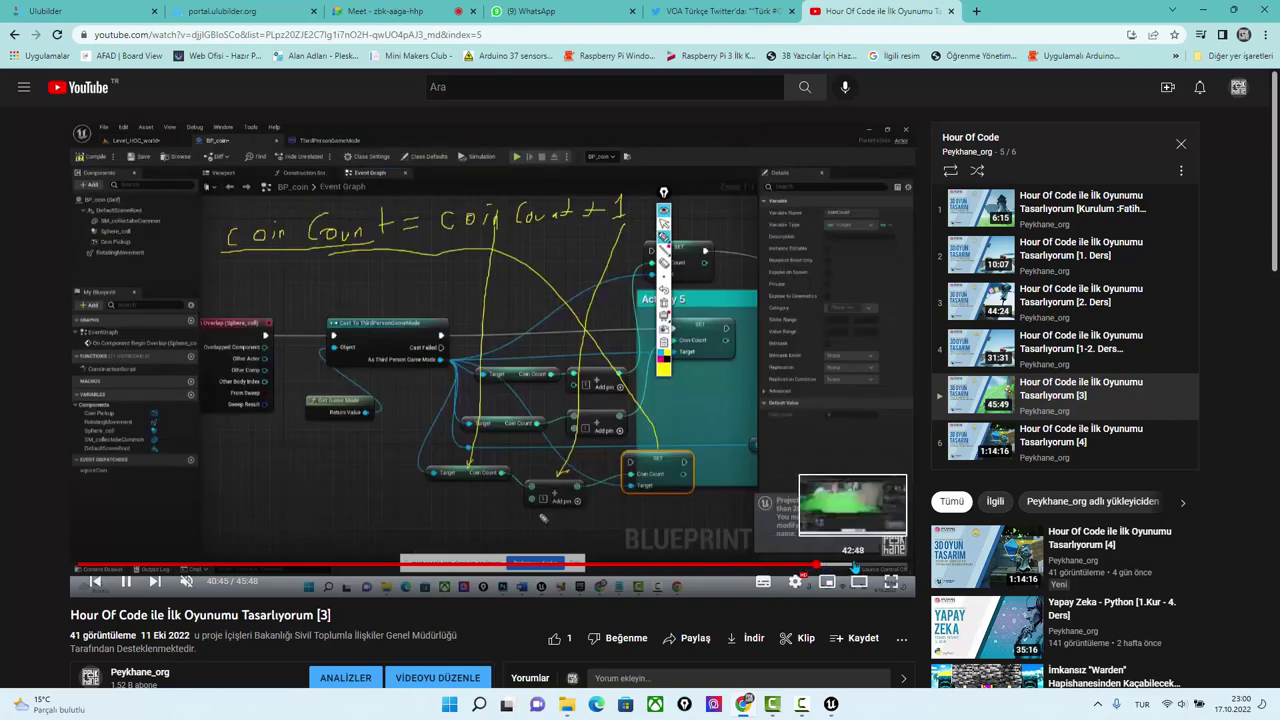
click(886, 566)
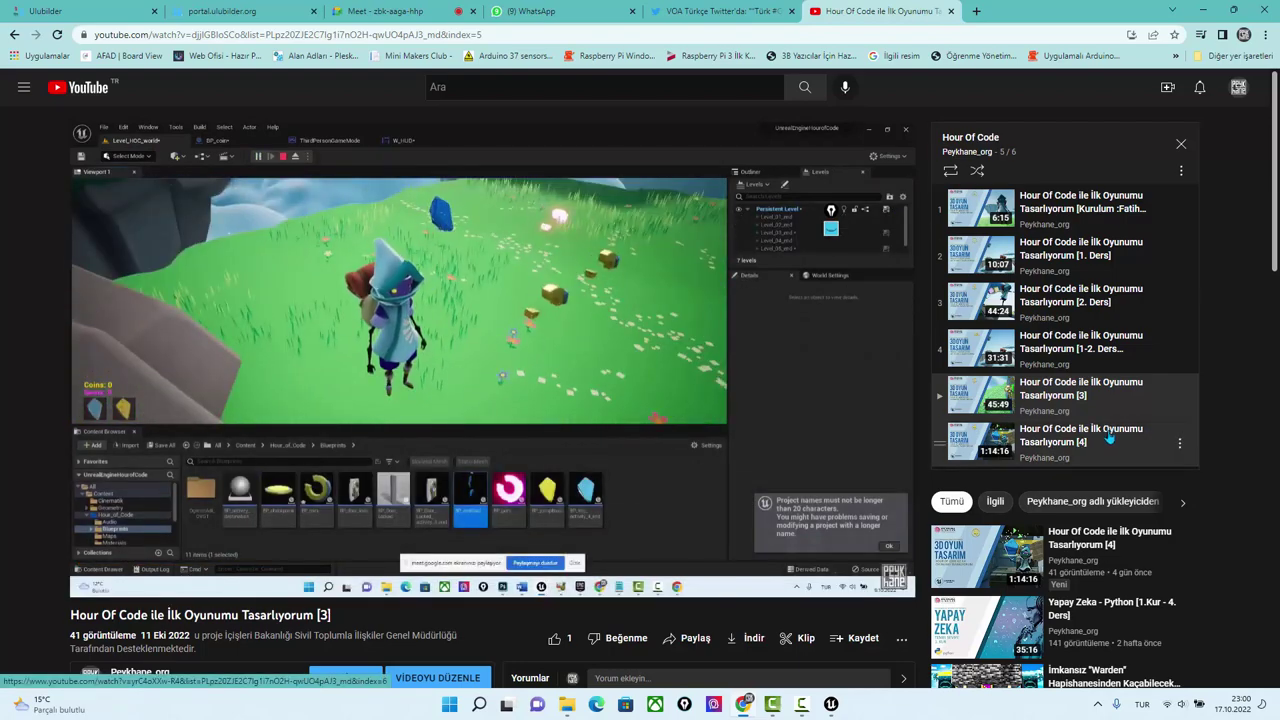
Skim the 2. Ders lesson via 18:50, Activity 1 and the 36:25 sequencer, then open lesson [4].
click(1100, 300)
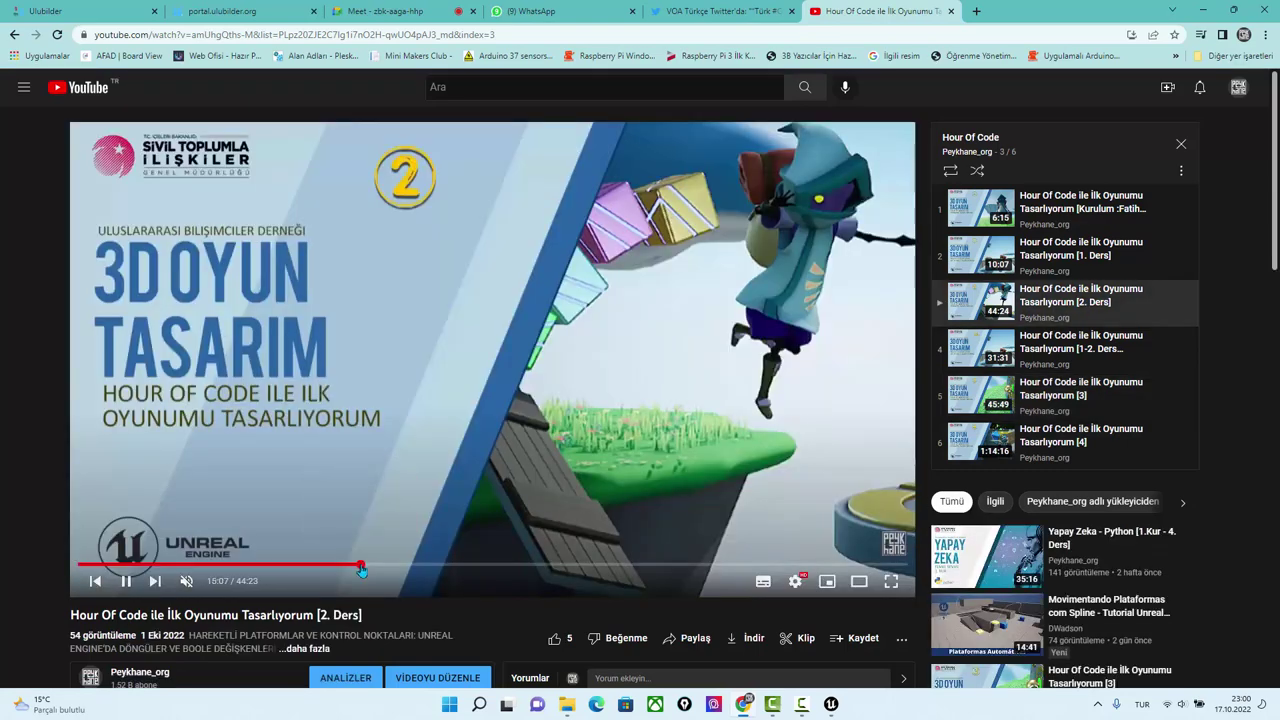
drag(362, 570, 513, 567)
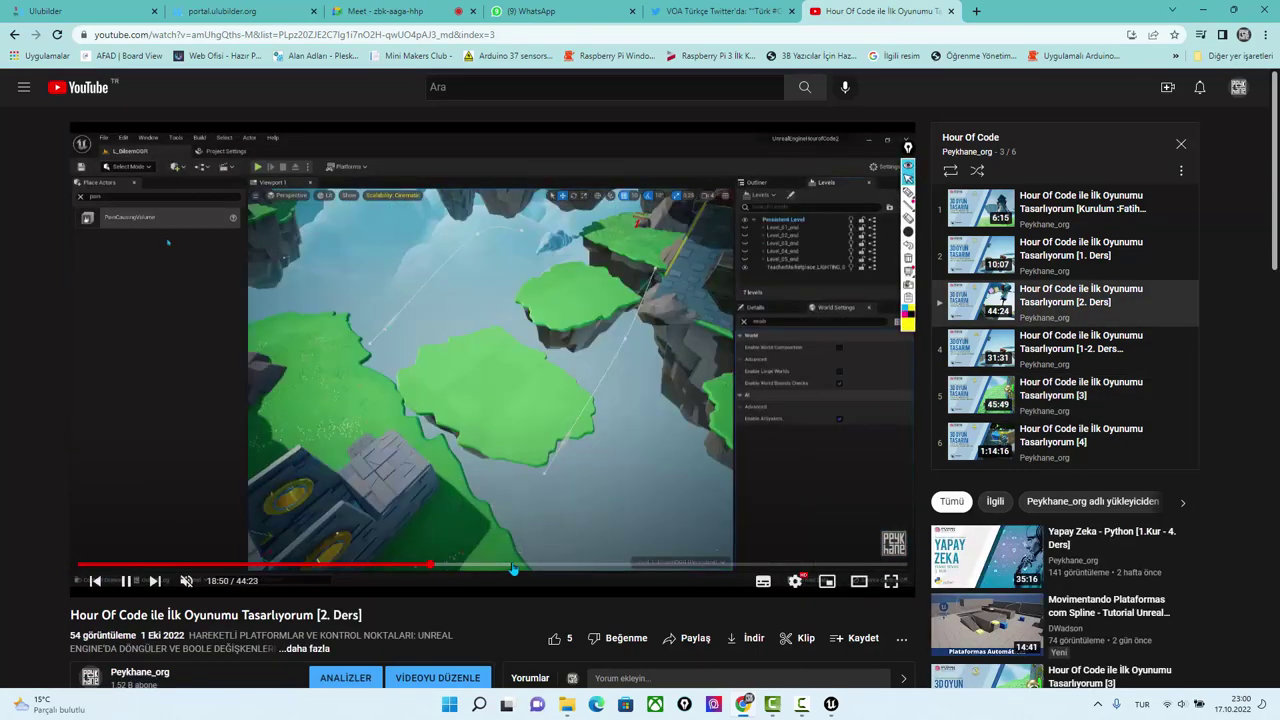
click(634, 568)
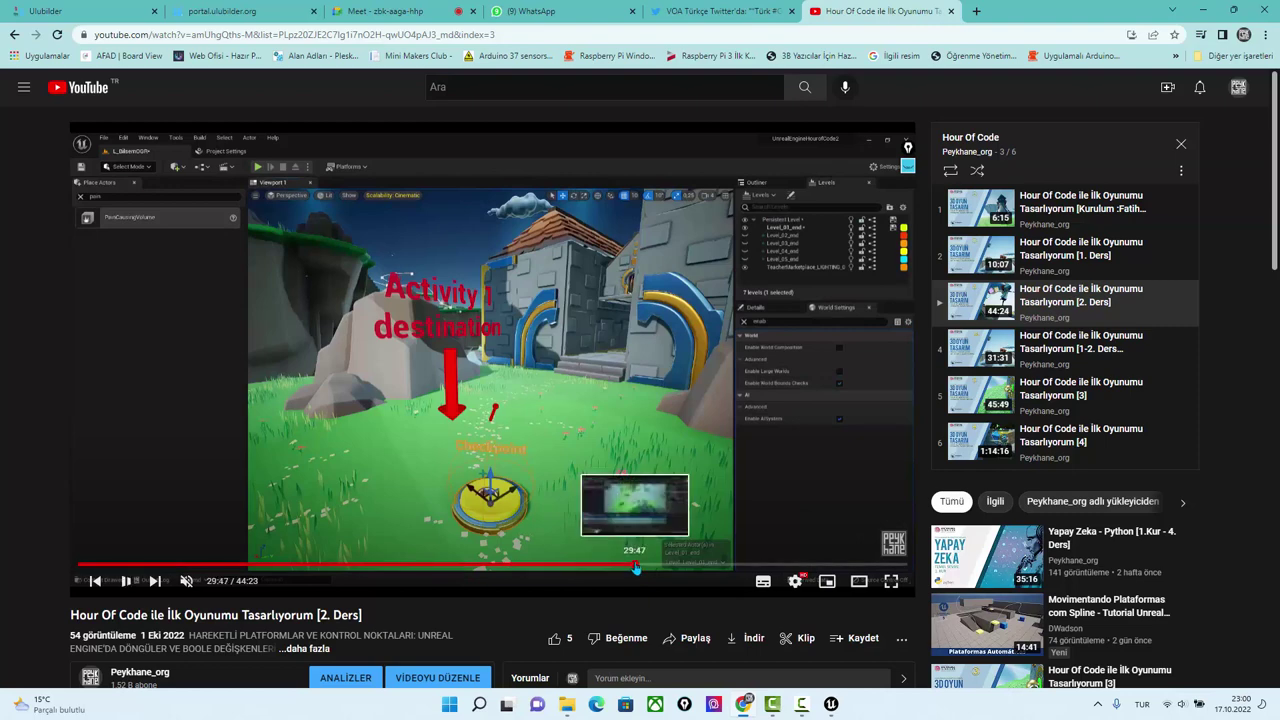
click(760, 564)
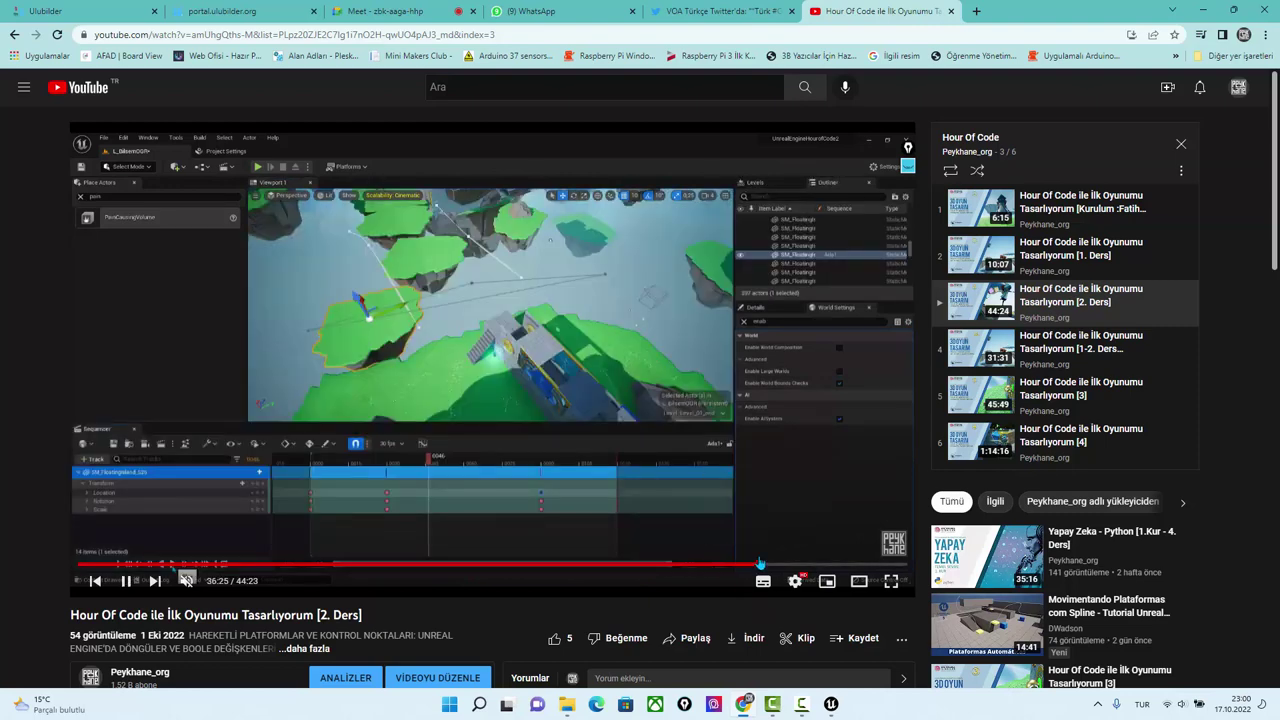
click(809, 565)
key(space)
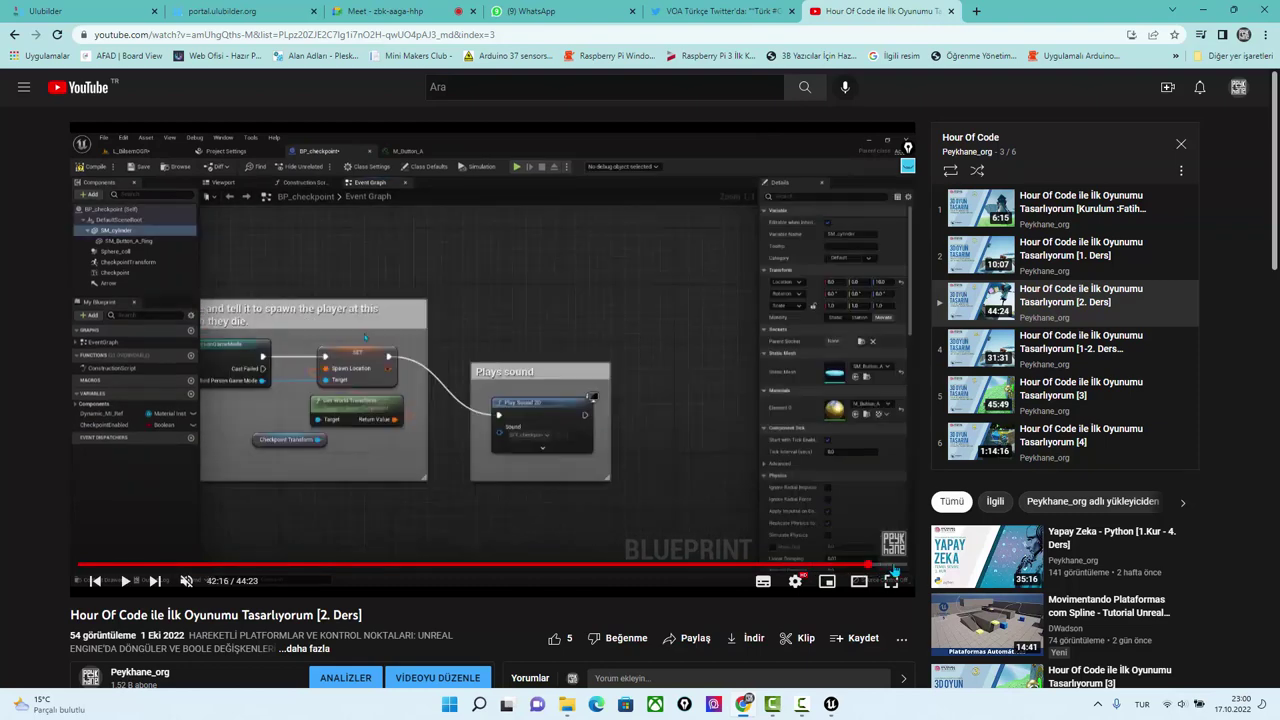
click(894, 565)
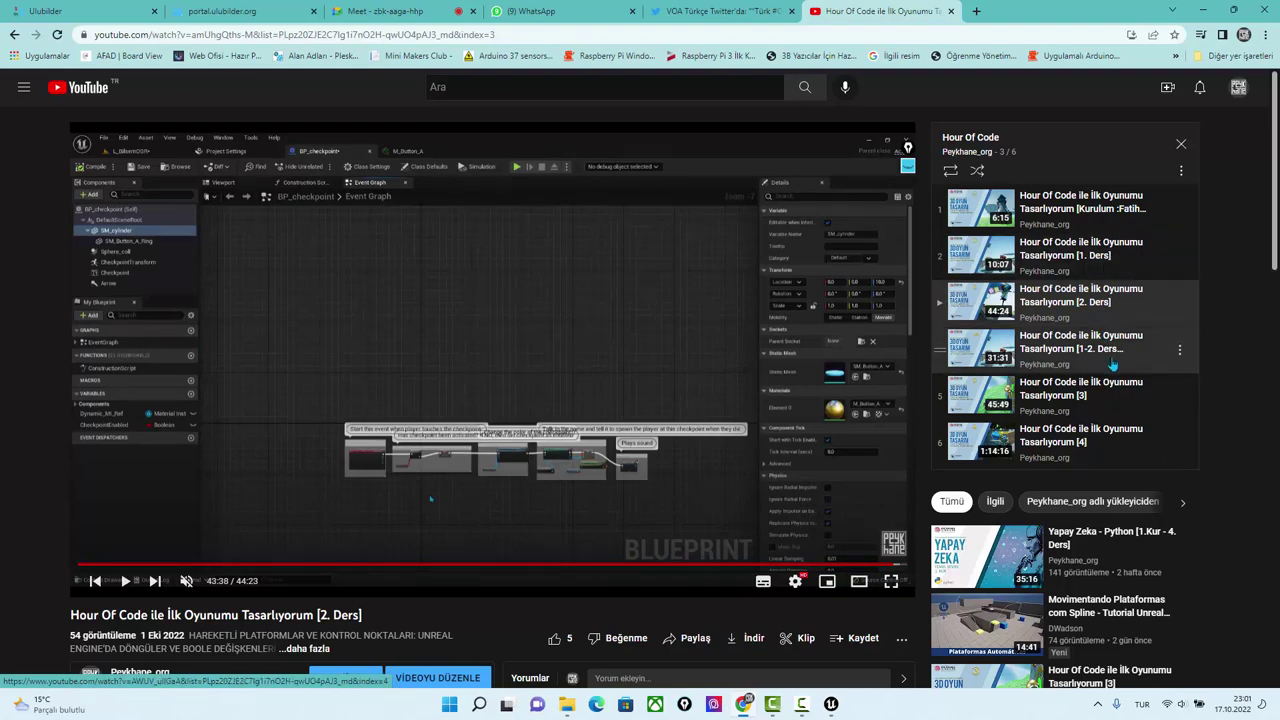
click(1112, 362)
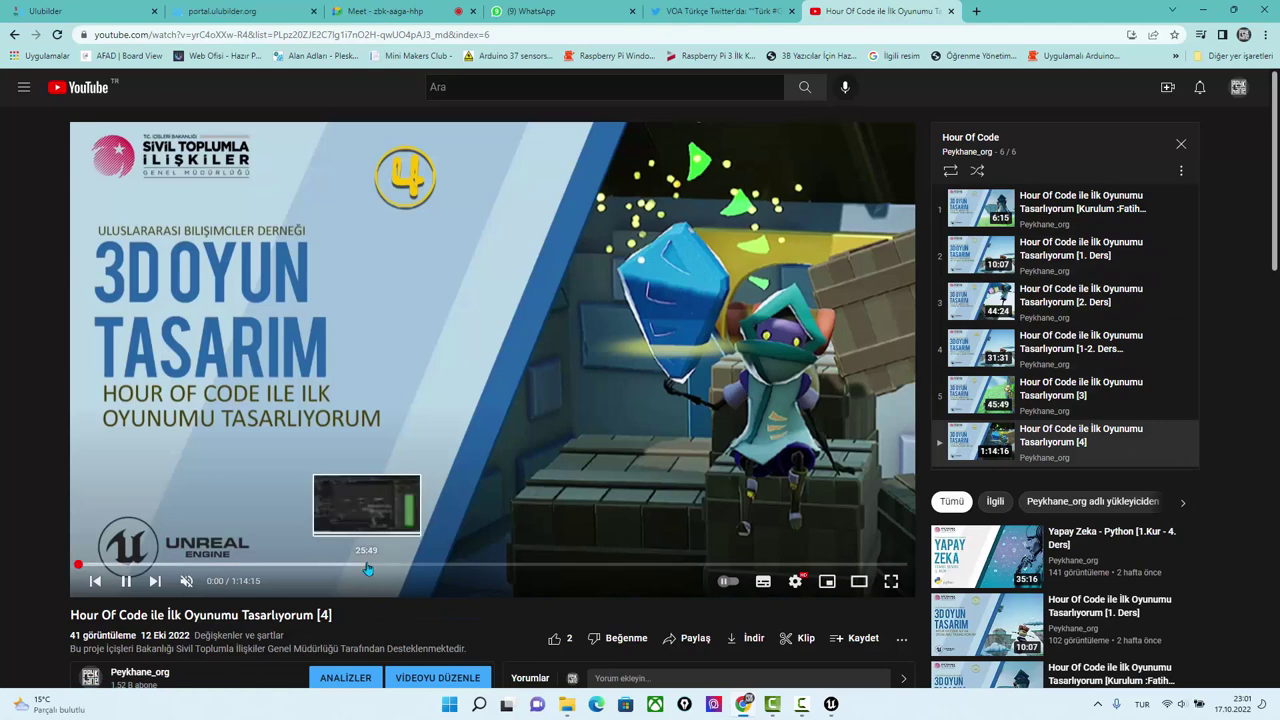
Skim lesson [4] from 25:50 through 29:46, 33:21 and 34:36 to about 36:05.
click(366, 566)
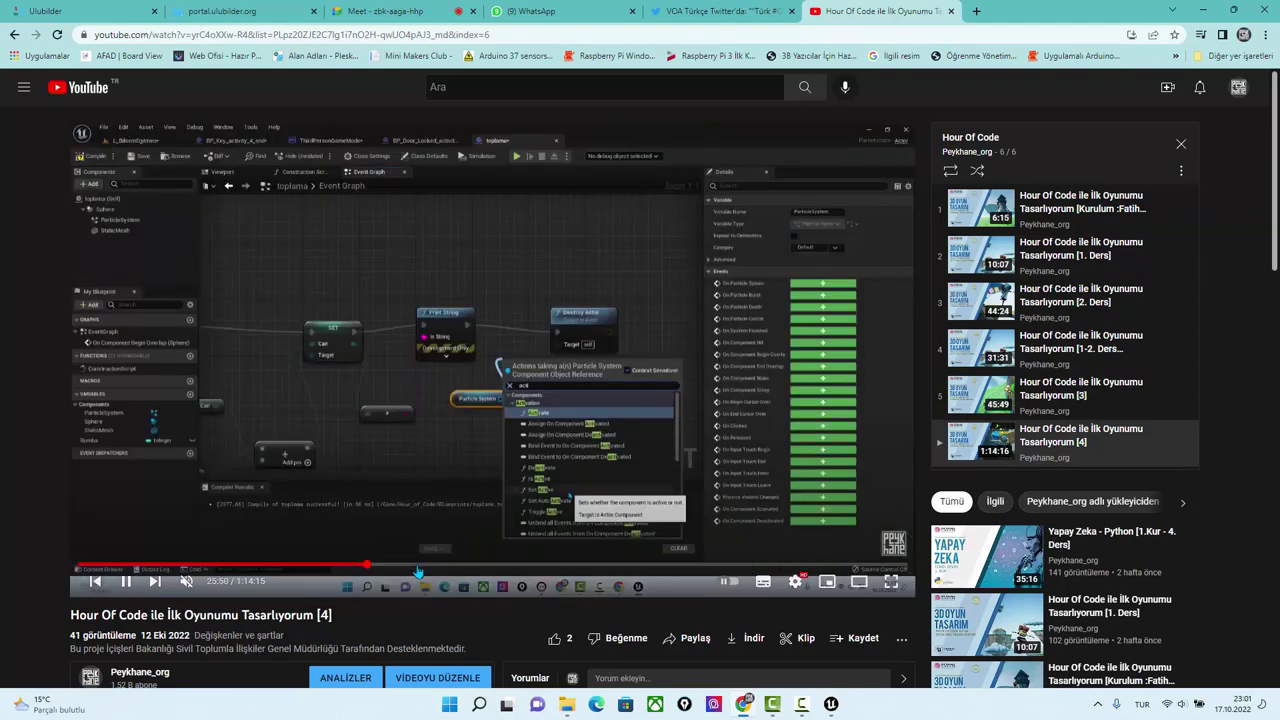
click(410, 566)
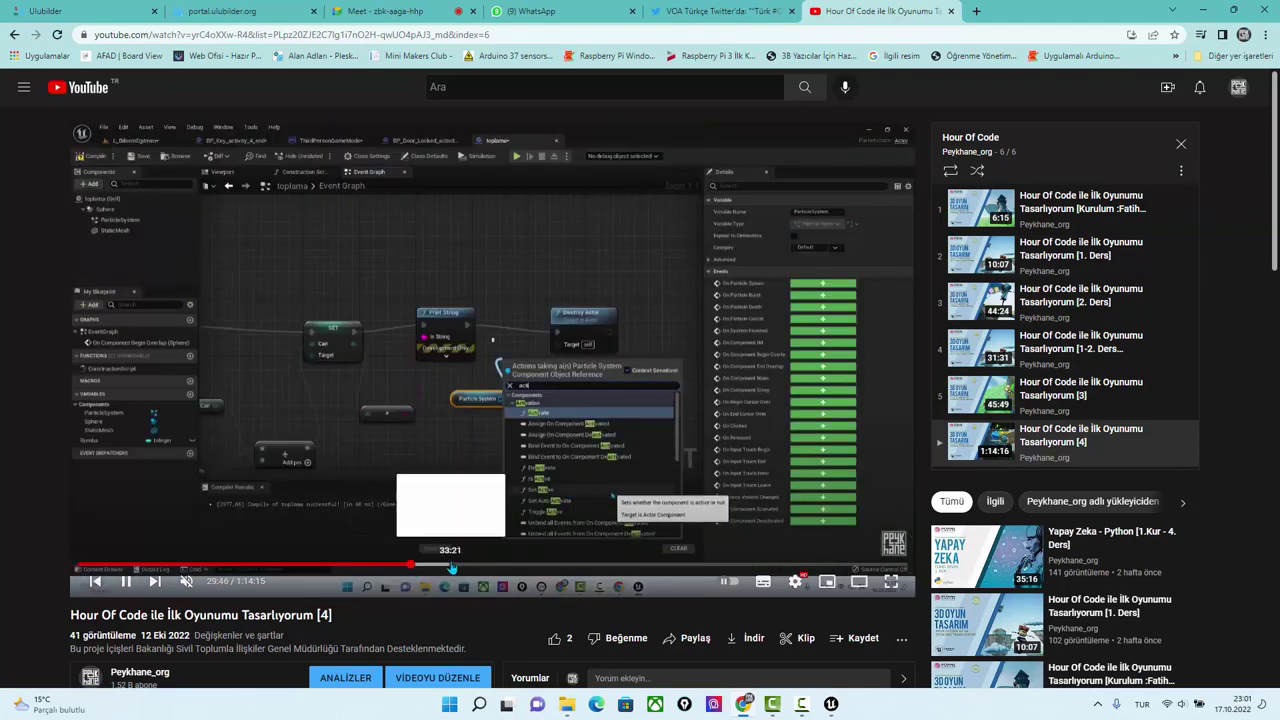
click(451, 566)
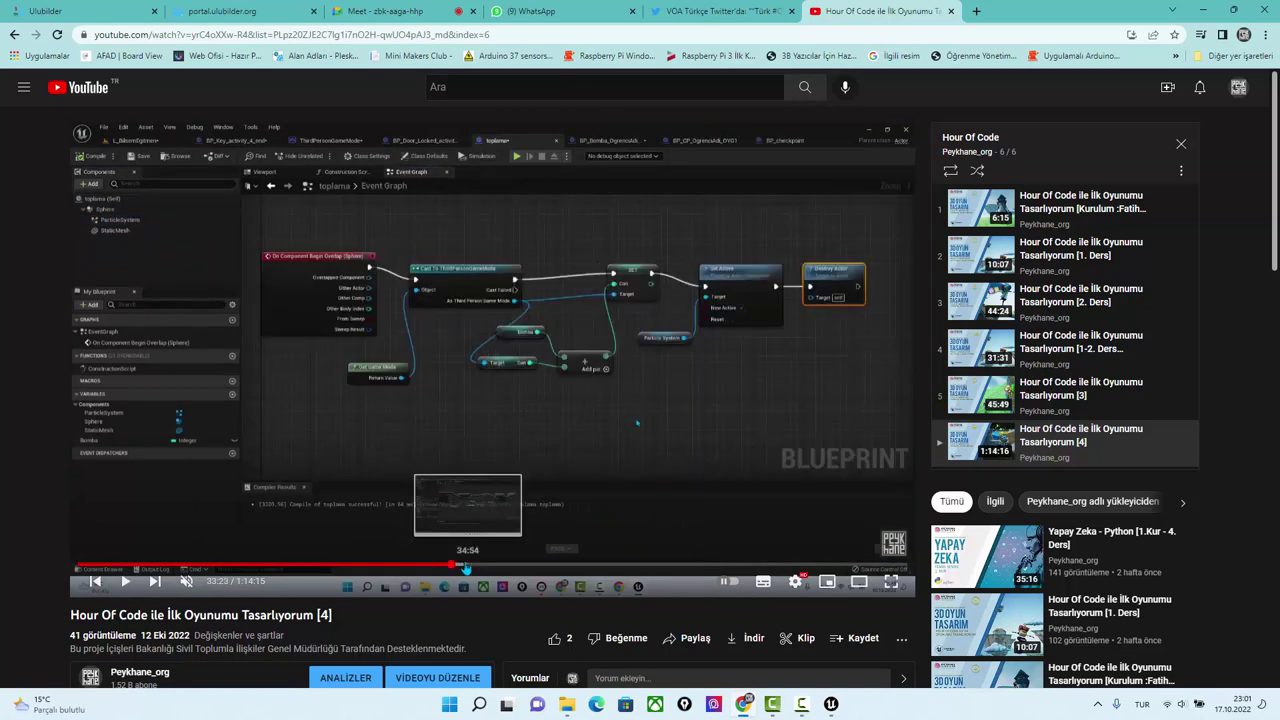
click(465, 567)
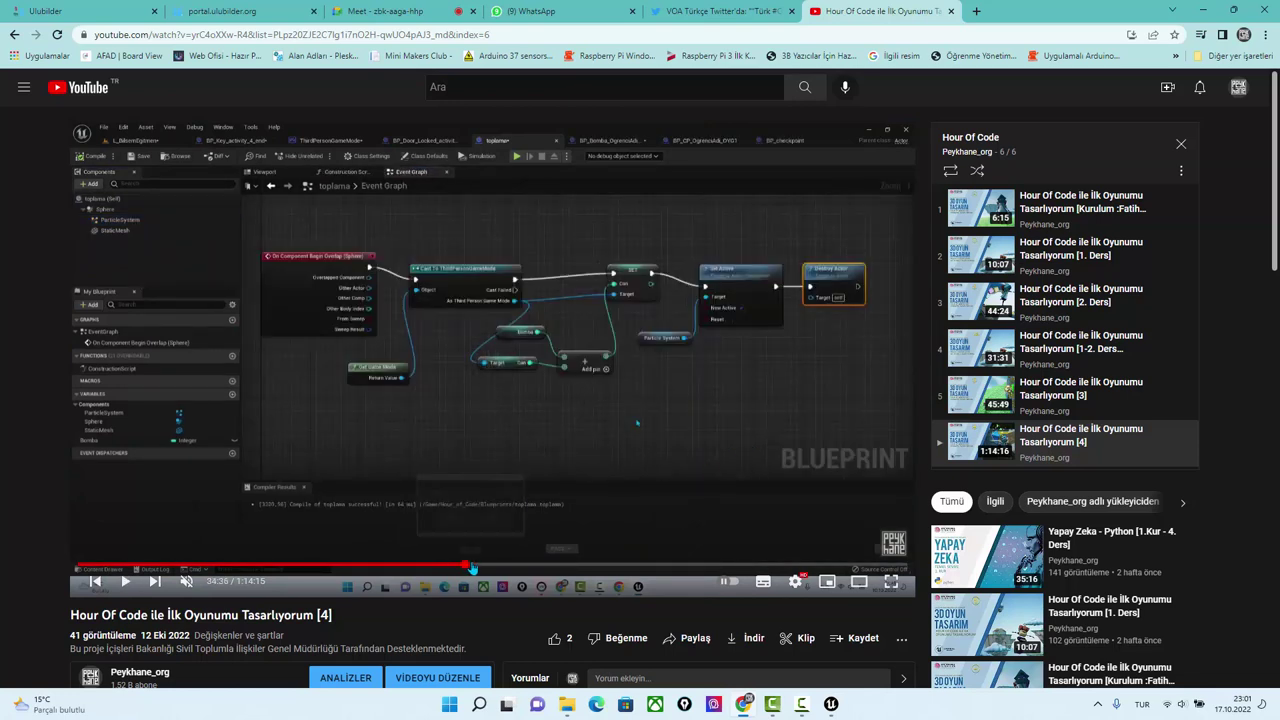
click(478, 567)
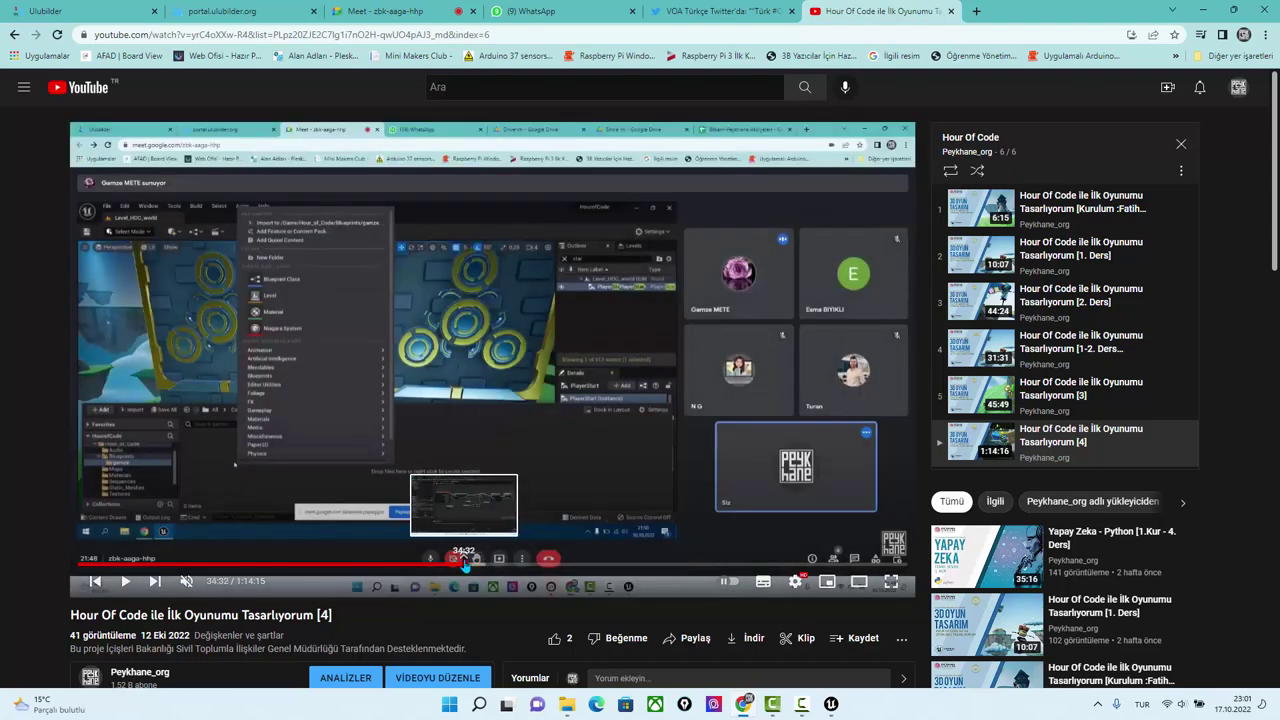
Revisit the toplama Blueprint graph and screen-share at 35:15, scrub to 38:39, then return to Meet.
click(464, 567)
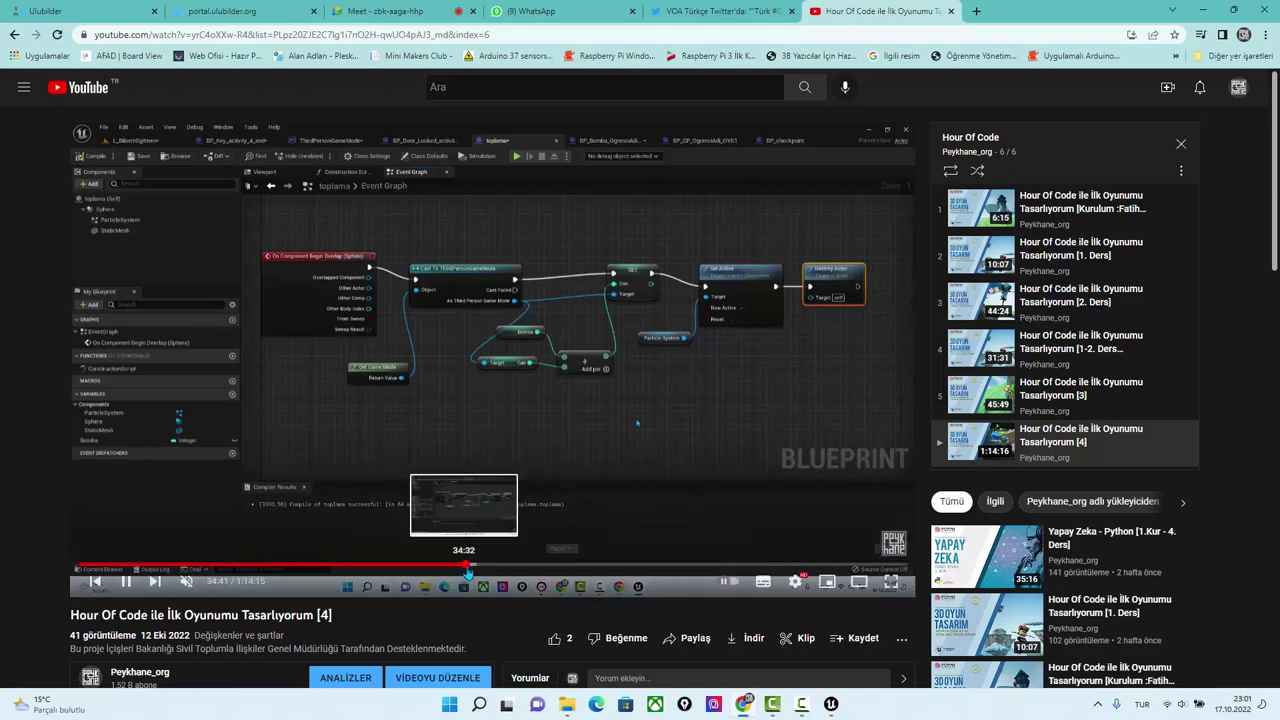
click(469, 568)
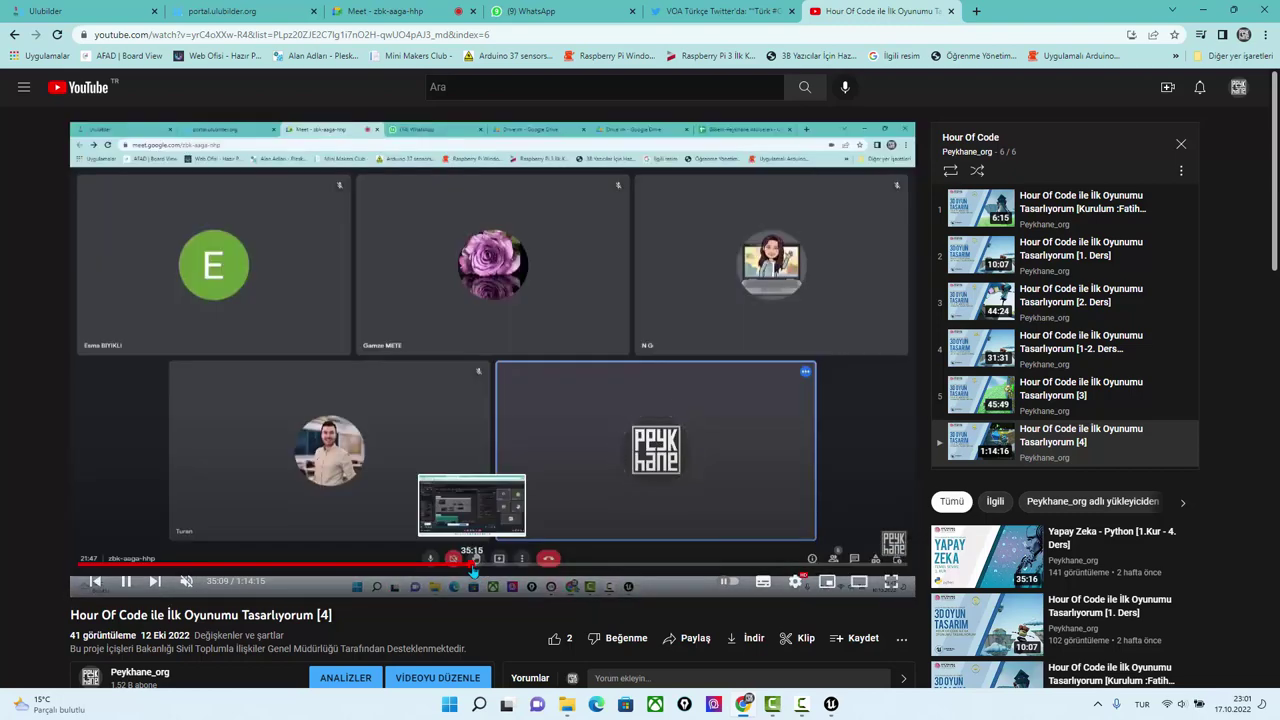
click(475, 570)
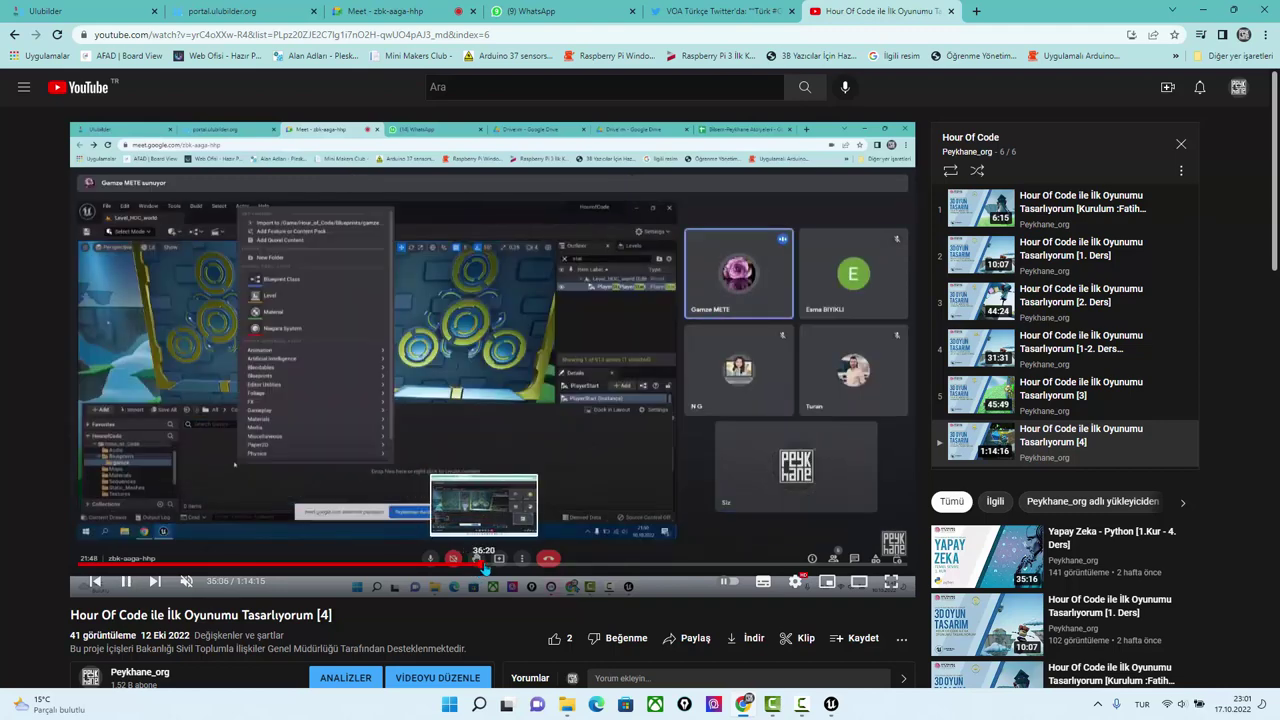
drag(493, 568, 540, 568)
key(ctrl+3)
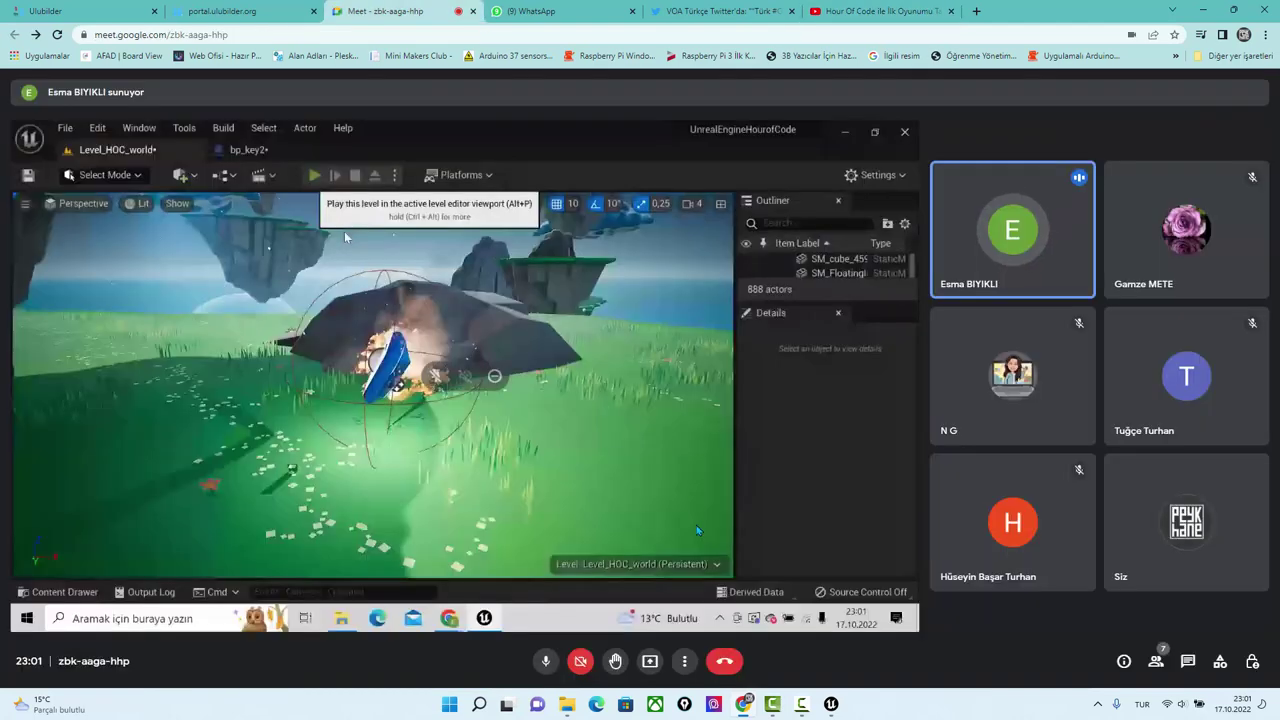
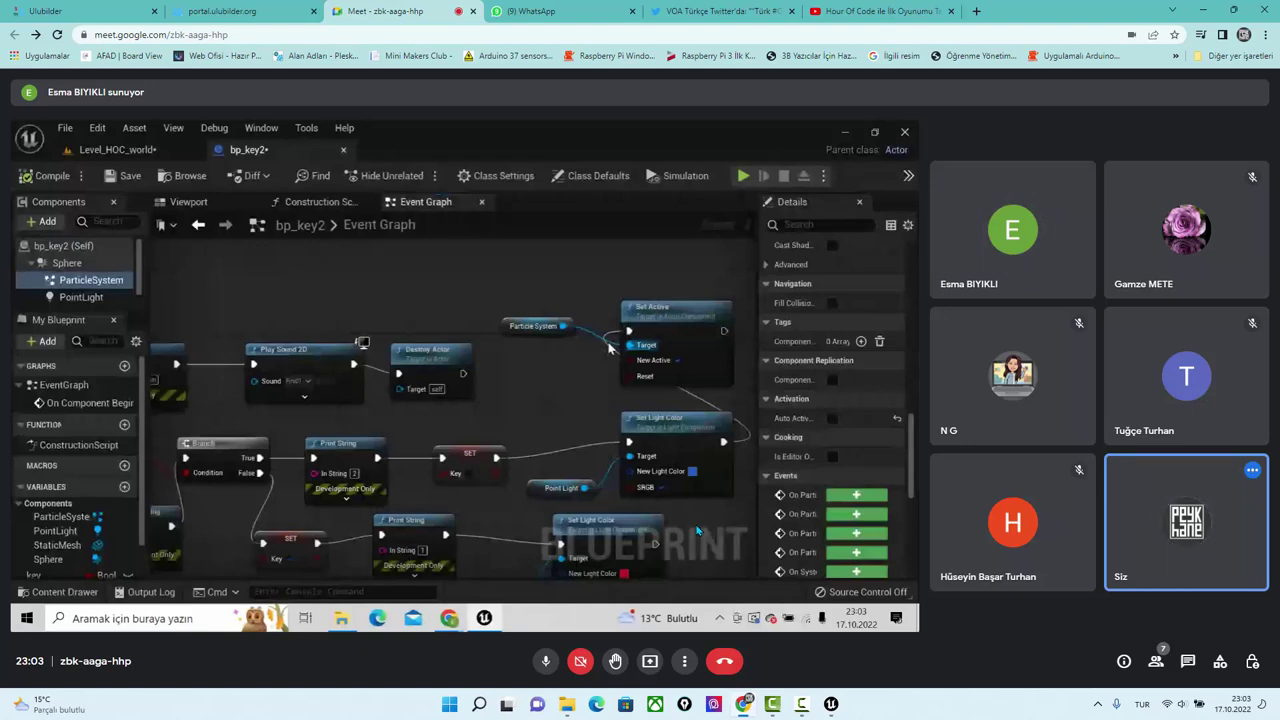
Switch to the portal.ulubilder.org tab showing the Anasayfa lesson schedule.
click(300, 11)
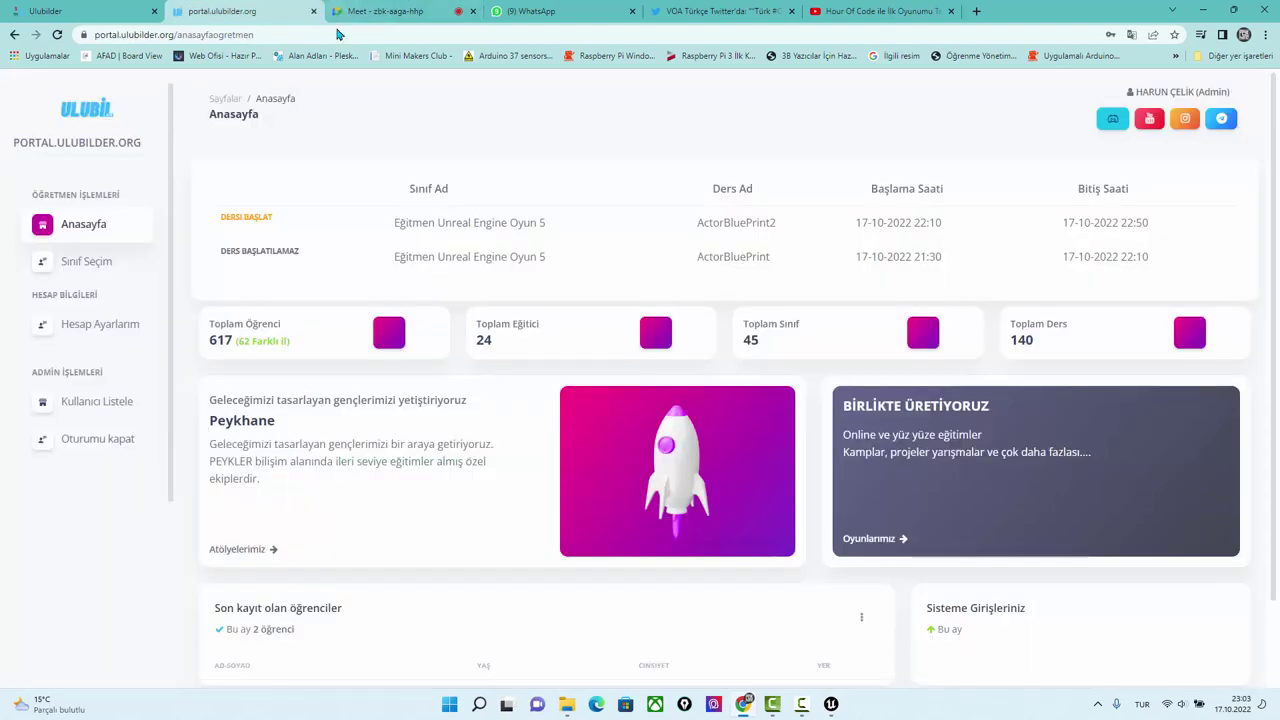
Start and confirm the ActorBluePrint2 lesson, then return to the Google Meet tab.
click(97, 268)
click(88, 233)
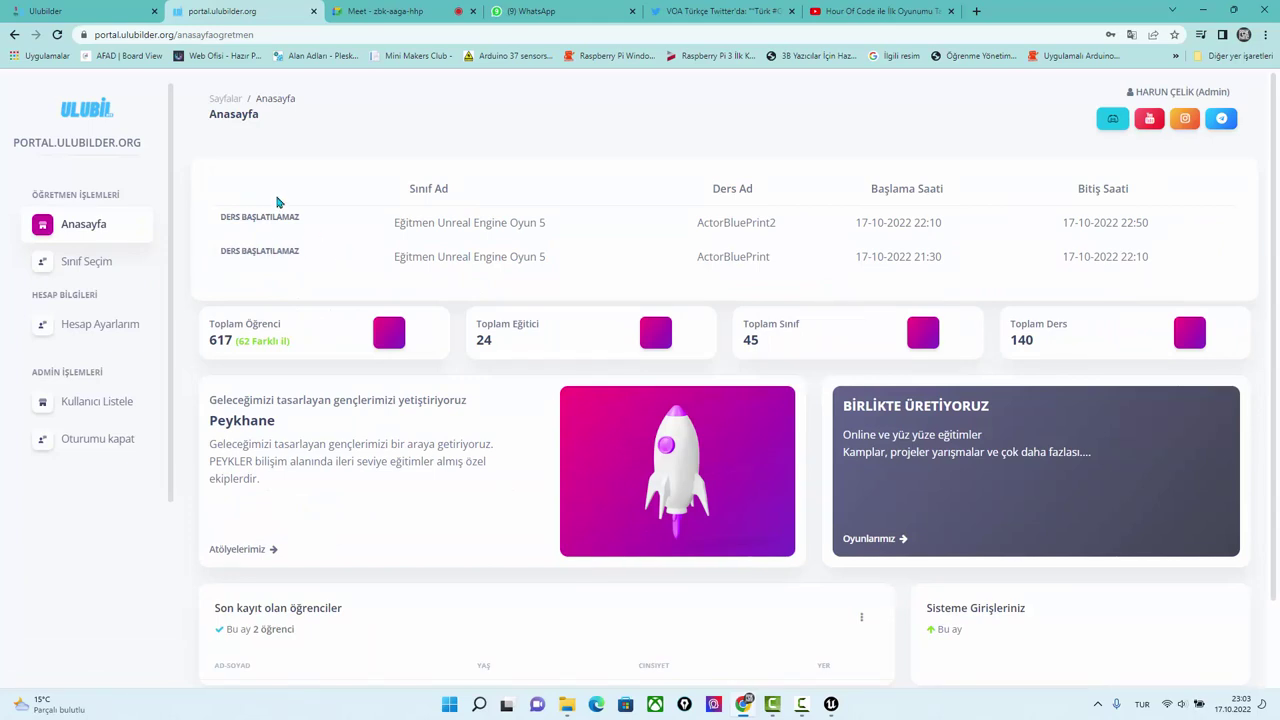
click(385, 11)
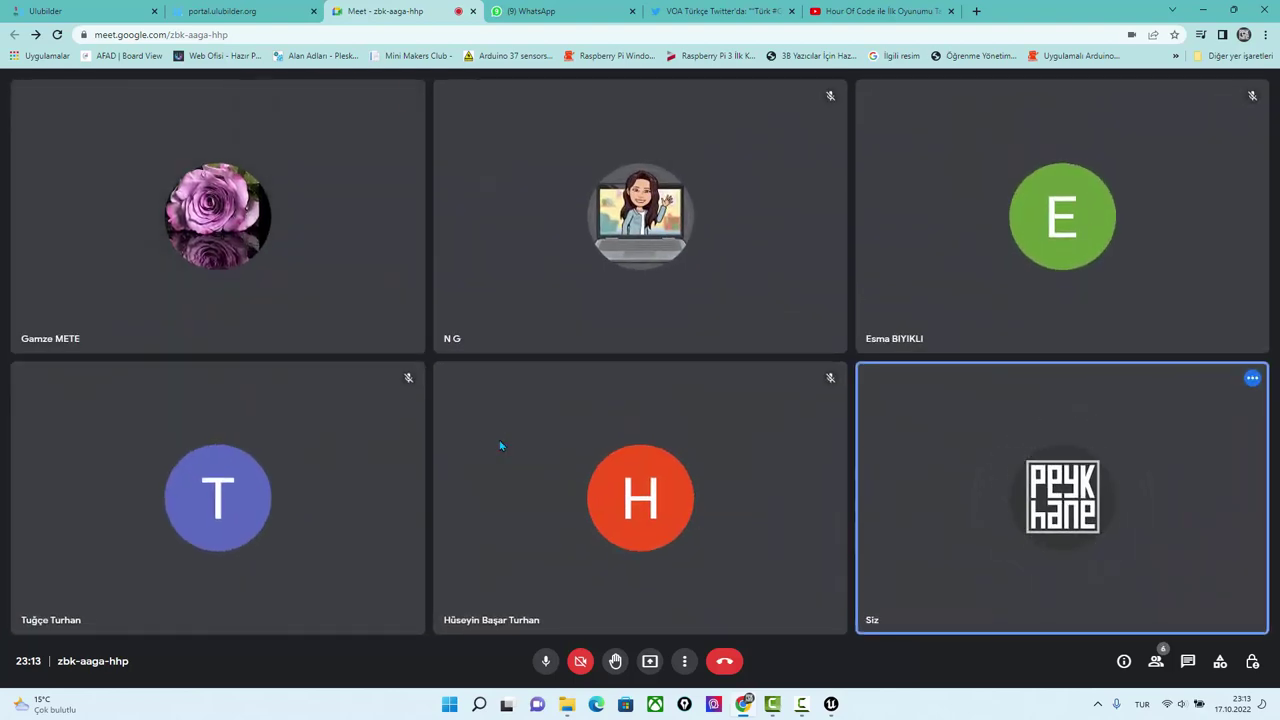
End the screen presentation so the meeting shows the six participant tiles.
mouse_move(766, 500)
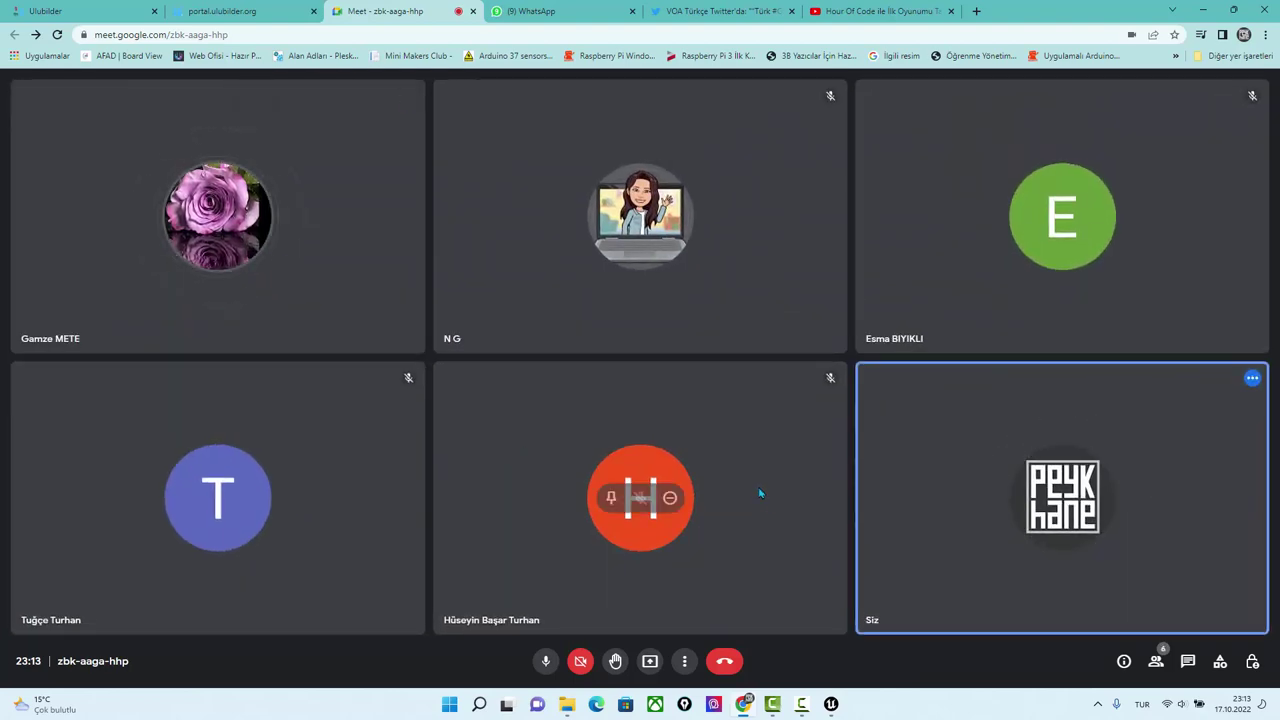